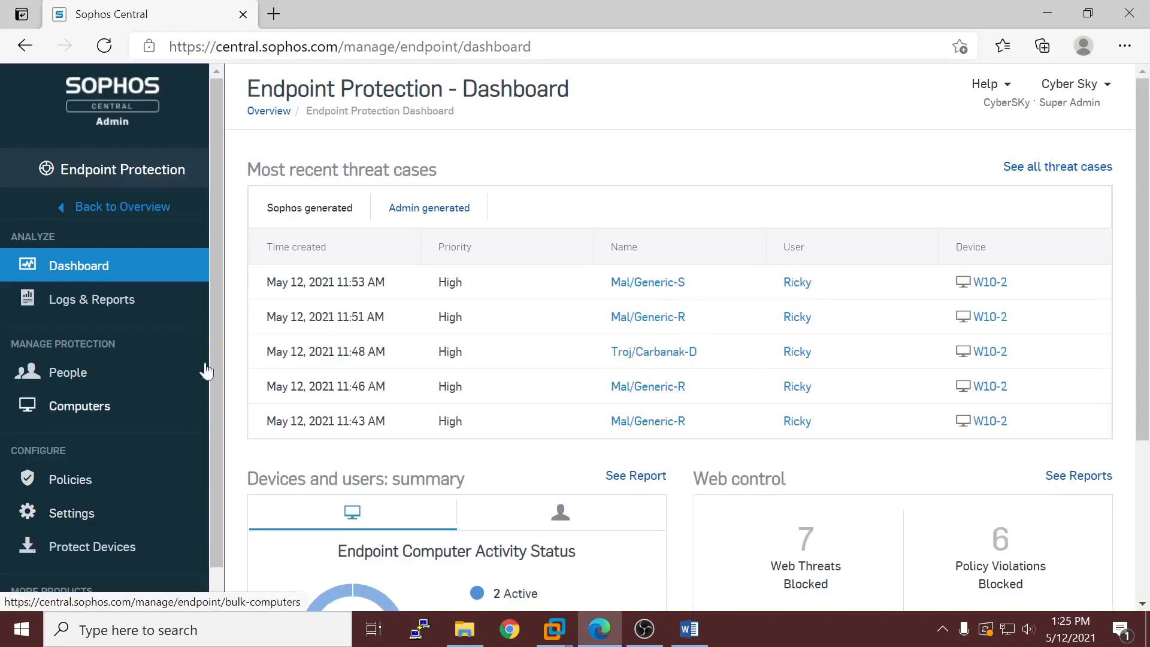
Step: Open the settings of the Base Policy - Peripheral Control from the endpoint protection policies
{"action": "left_click", "coordinate": [71, 478]}
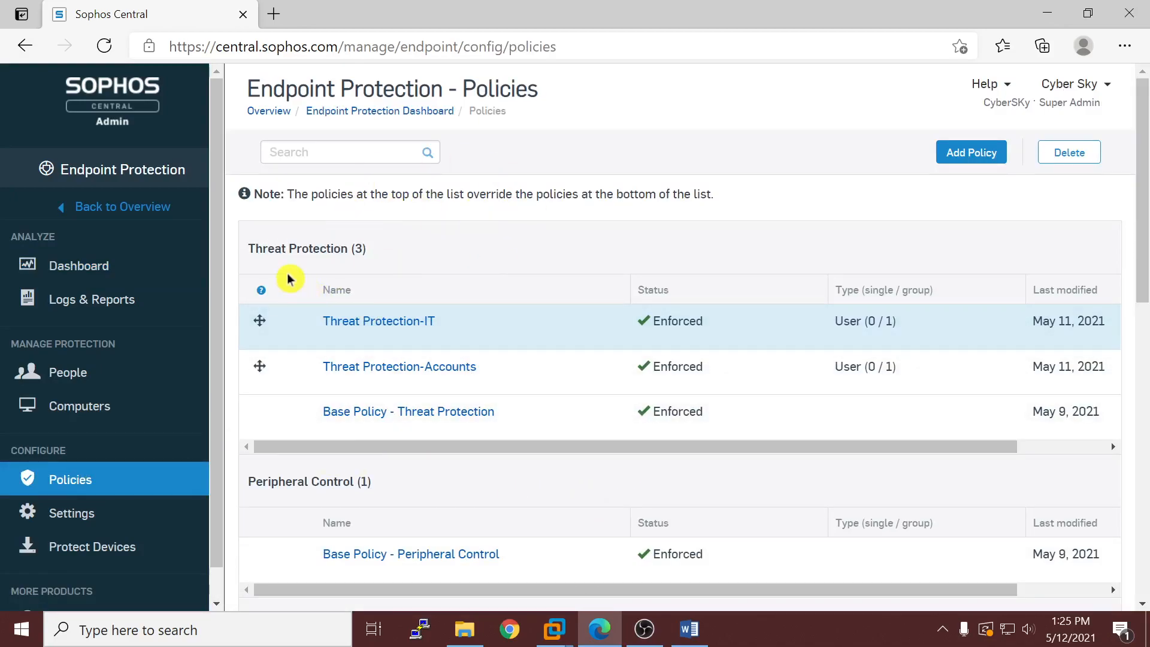
{"action": "scroll", "coordinate": [474, 436], "scroll_direction": "down", "scroll_amount": 1}
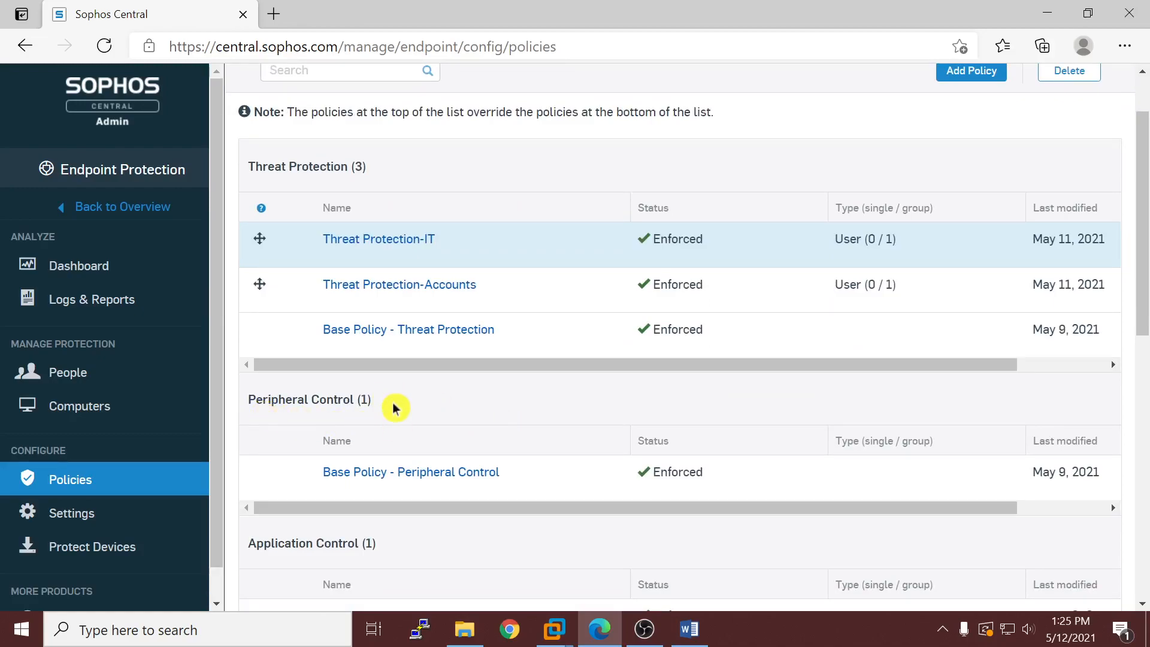
{"action": "left_click_drag", "start_coordinate": [397, 405], "coordinate": [256, 400]}
{"action": "left_click", "coordinate": [424, 399]}
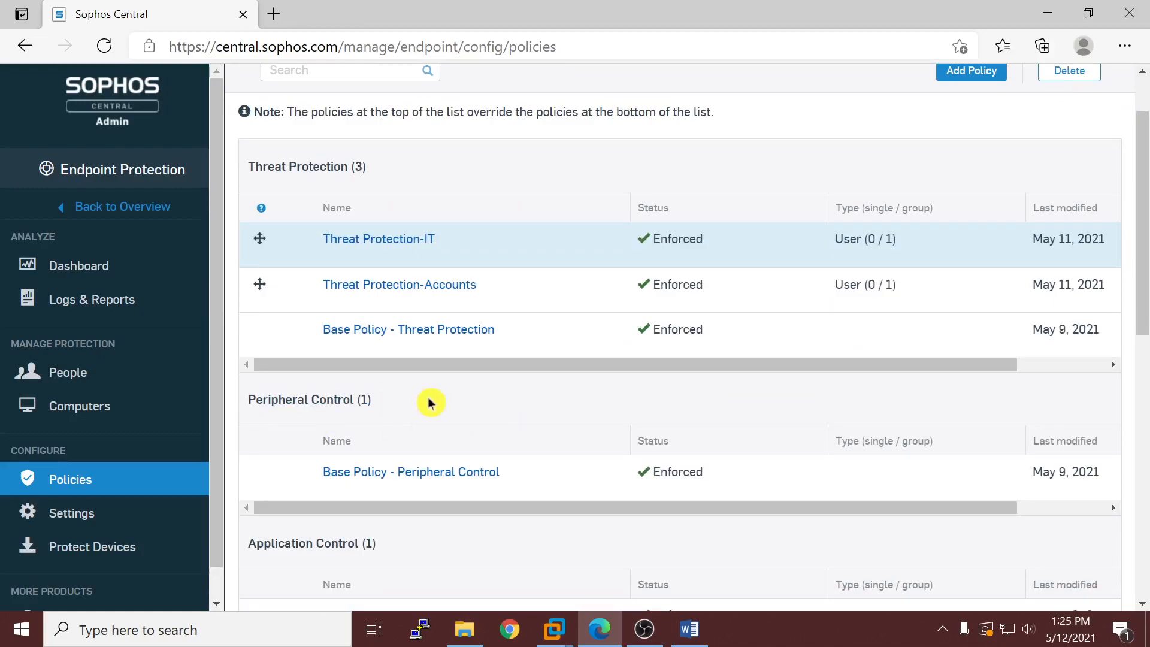
{"action": "scroll", "coordinate": [455, 398], "scroll_direction": "down", "scroll_amount": 1}
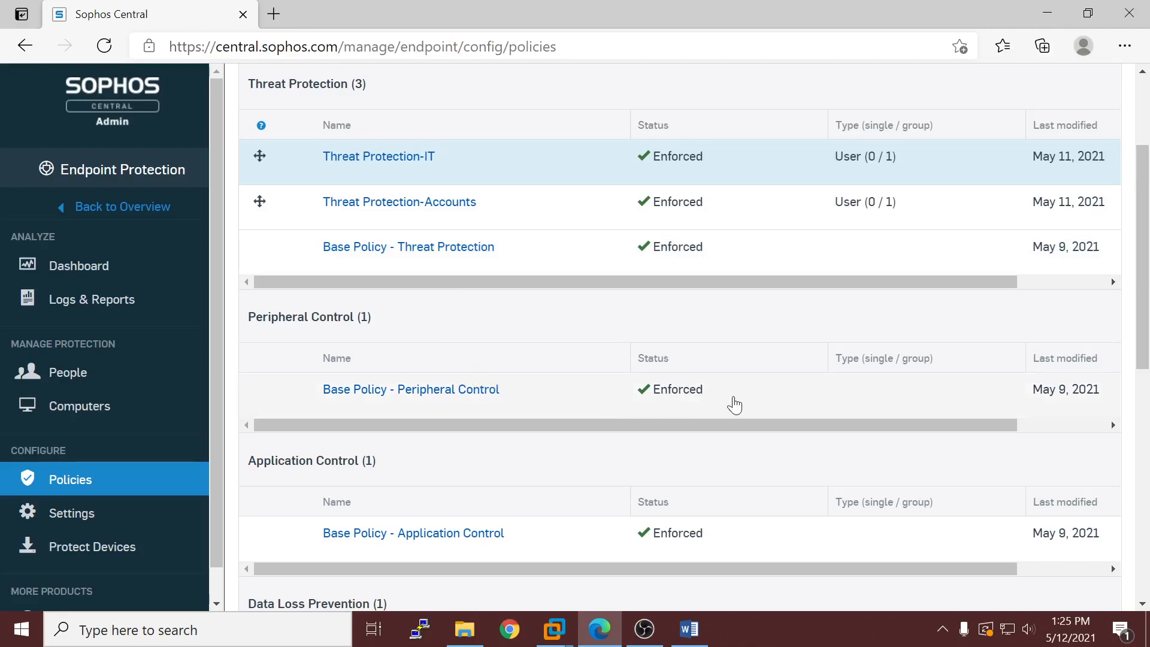
{"action": "left_click", "coordinate": [393, 392]}
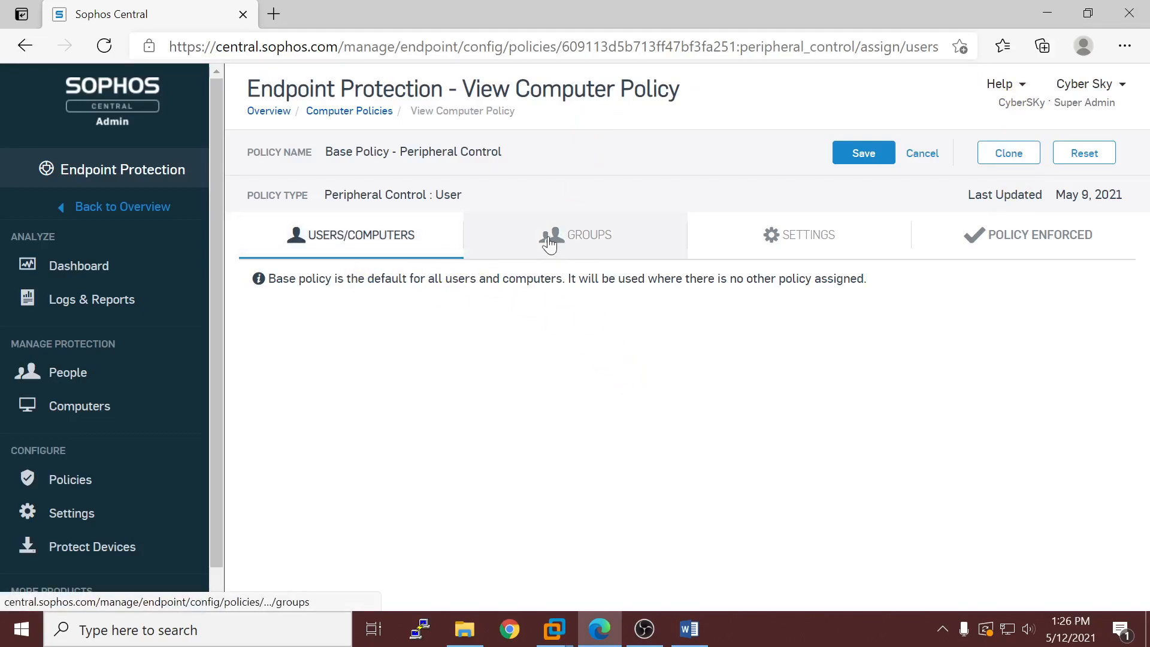
{"action": "left_click", "coordinate": [814, 245]}
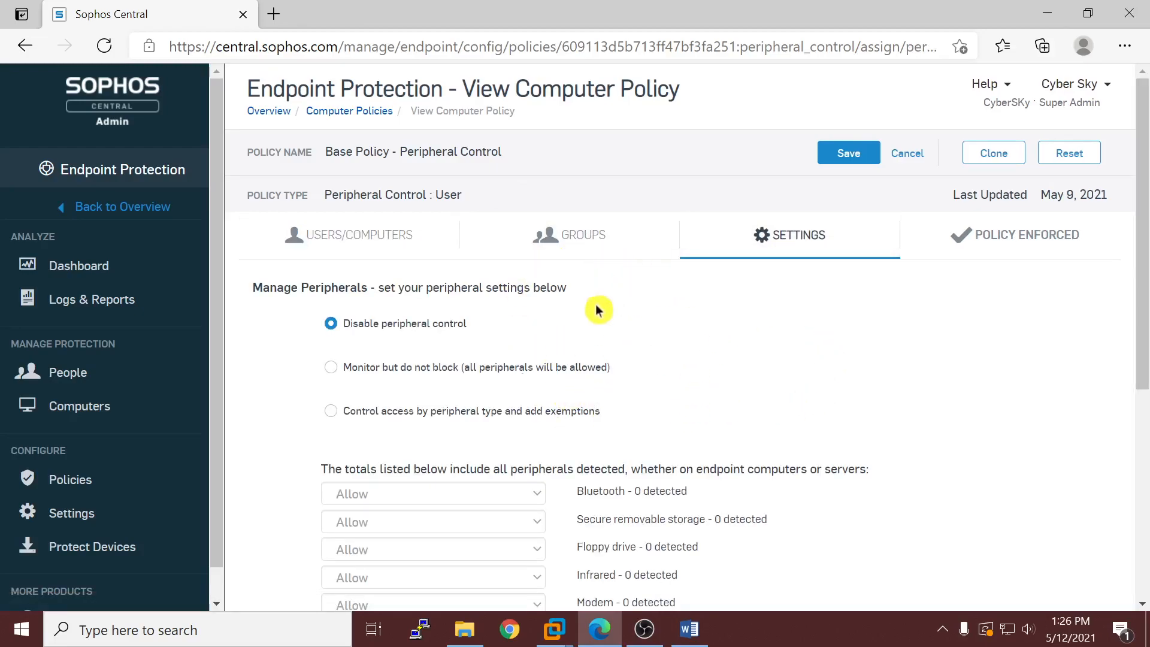
Step: Examine the policy type, the Manage Peripherals options and the list of peripheral types in the policy settings
{"action": "scroll", "coordinate": [595, 353], "scroll_direction": "down", "scroll_amount": 3}
{"action": "scroll", "coordinate": [597, 362], "scroll_direction": "down", "scroll_amount": 4}
{"action": "scroll", "coordinate": [597, 366], "scroll_direction": "up", "scroll_amount": 7}
{"action": "left_click_drag", "start_coordinate": [464, 195], "coordinate": [422, 195]}
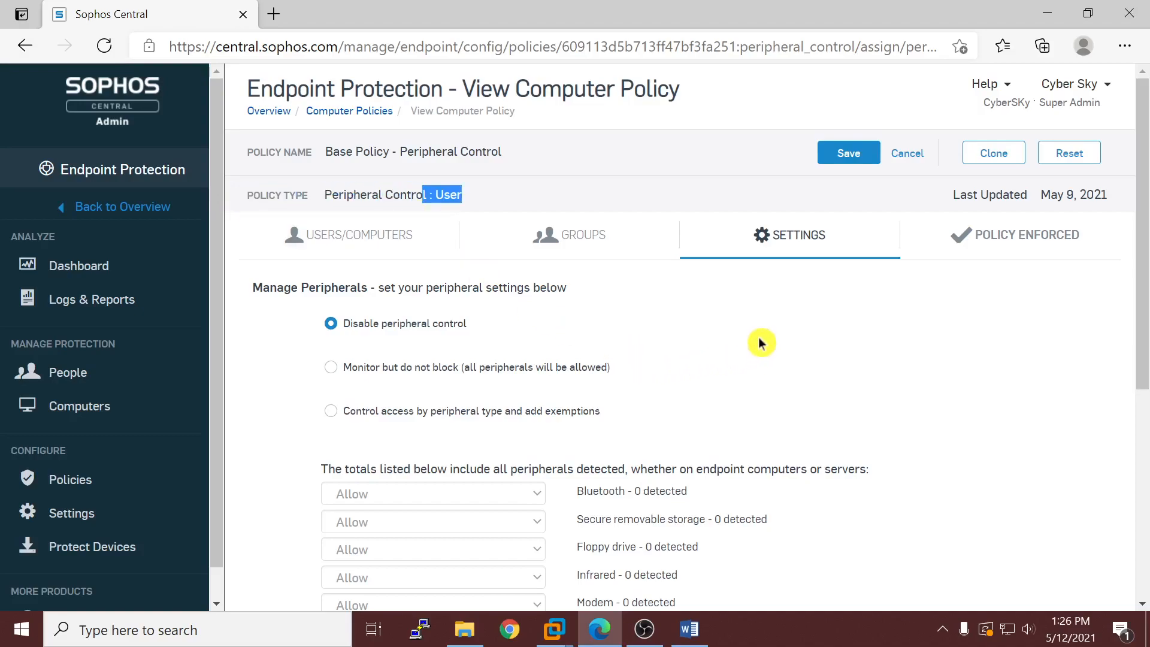
{"action": "scroll", "coordinate": [785, 353], "scroll_direction": "down", "scroll_amount": 2}
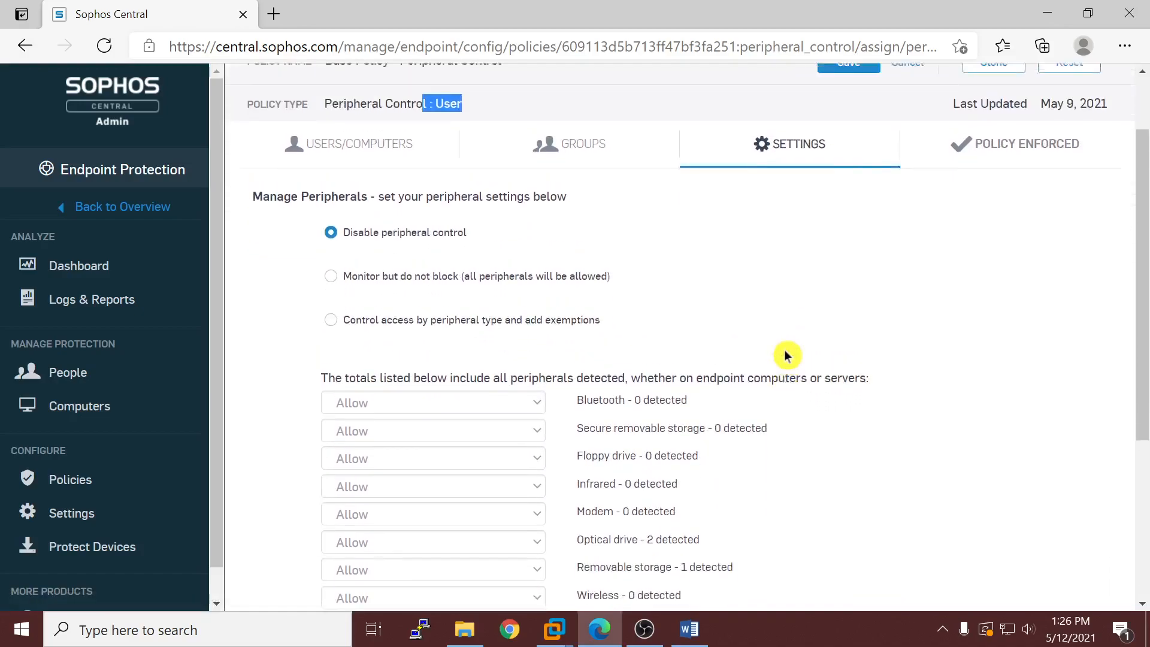
{"action": "scroll", "coordinate": [785, 350], "scroll_direction": "up", "scroll_amount": 2}
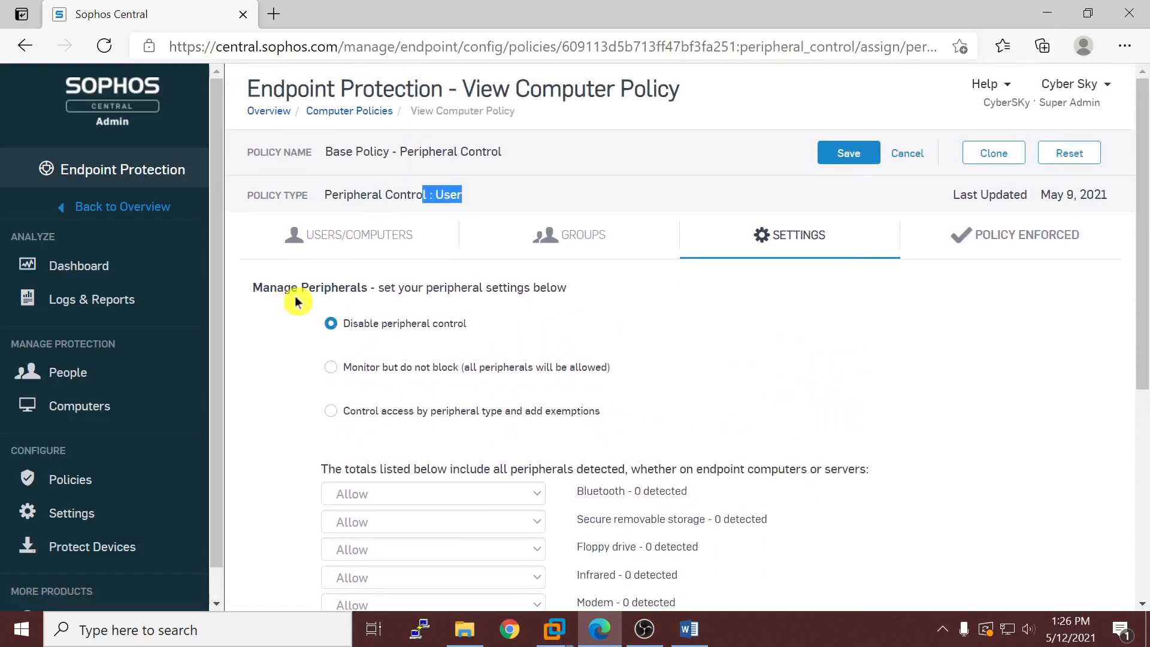
{"action": "left_click_drag", "start_coordinate": [253, 288], "coordinate": [581, 294]}
{"action": "scroll", "coordinate": [581, 294], "scroll_direction": "down", "scroll_amount": 2}
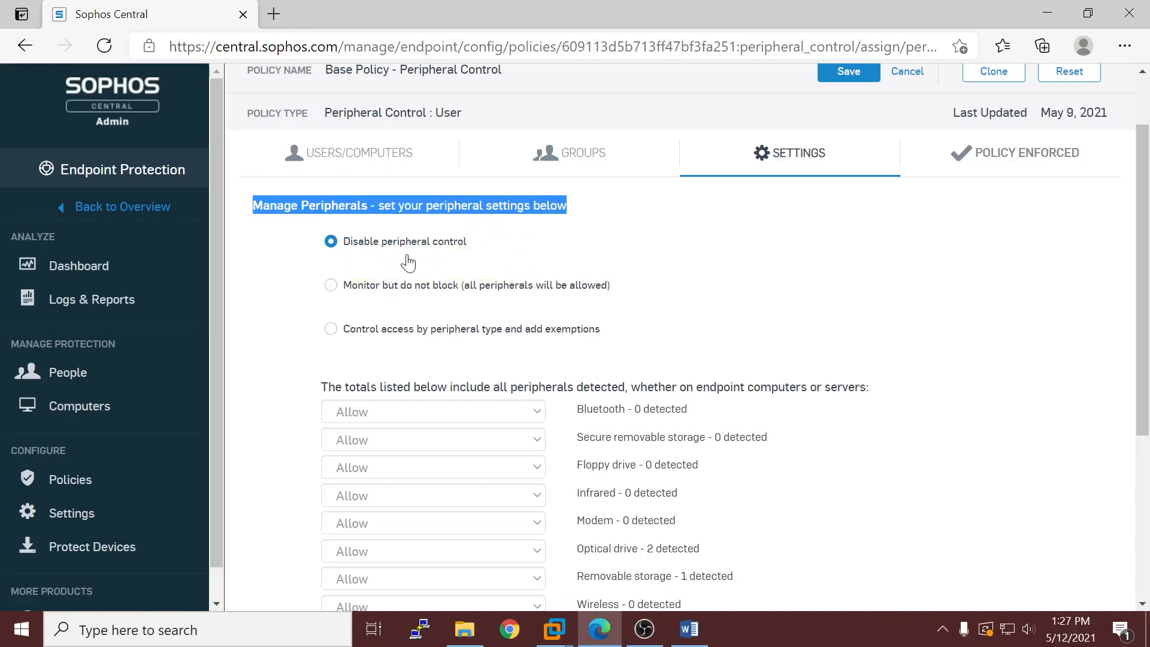
Step: Set peripheral management to control access by peripheral type and add exemptions
{"action": "left_click", "coordinate": [545, 261]}
{"action": "scroll", "coordinate": [561, 355], "scroll_direction": "down", "scroll_amount": 1}
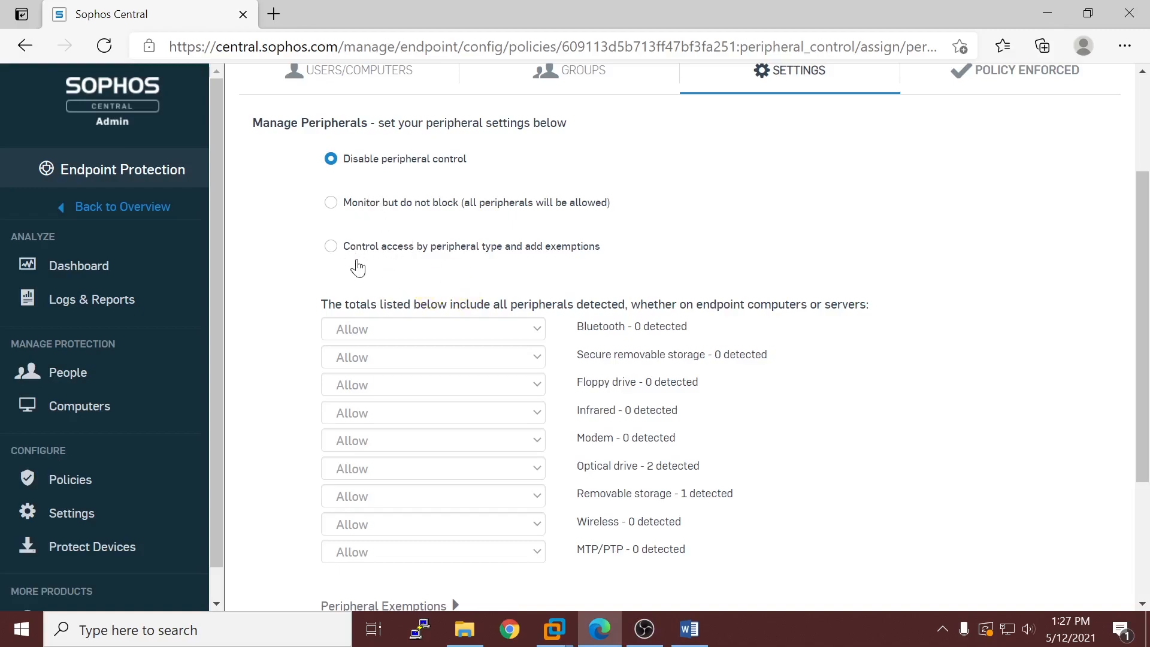
{"action": "left_click", "coordinate": [331, 247]}
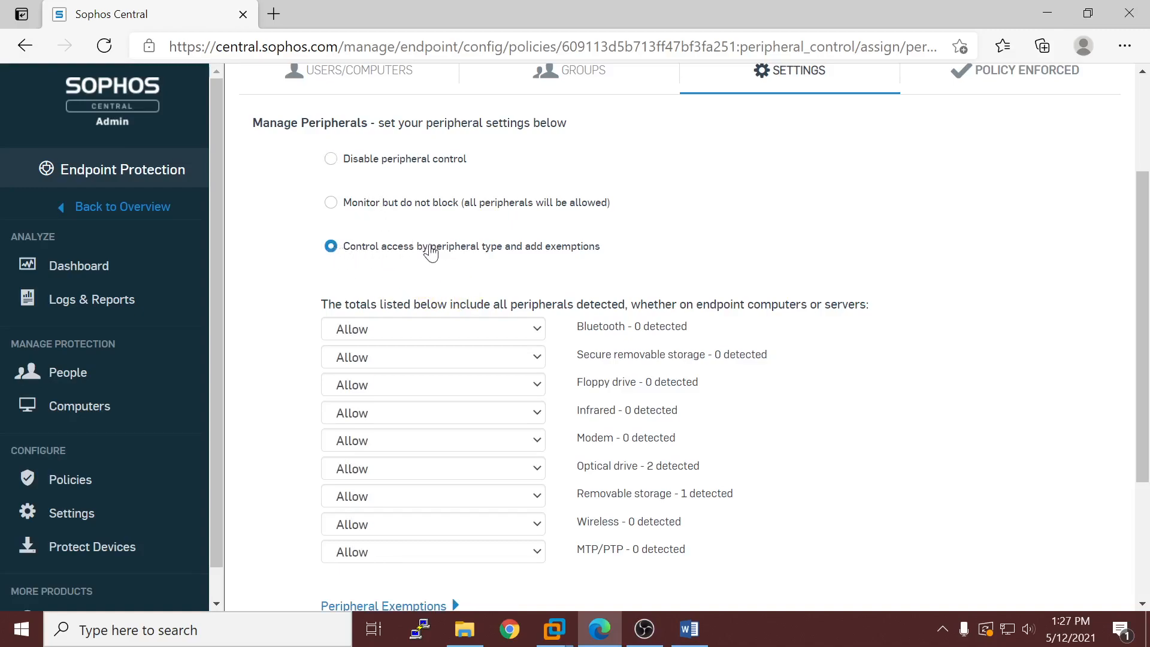
{"action": "left_click", "coordinate": [675, 259]}
Step: Examine the access choices offered for the Bluetooth, infrared and removable storage peripheral types
{"action": "scroll", "coordinate": [673, 436], "scroll_direction": "down", "scroll_amount": 3}
{"action": "scroll", "coordinate": [542, 318], "scroll_direction": "up", "scroll_amount": 5}
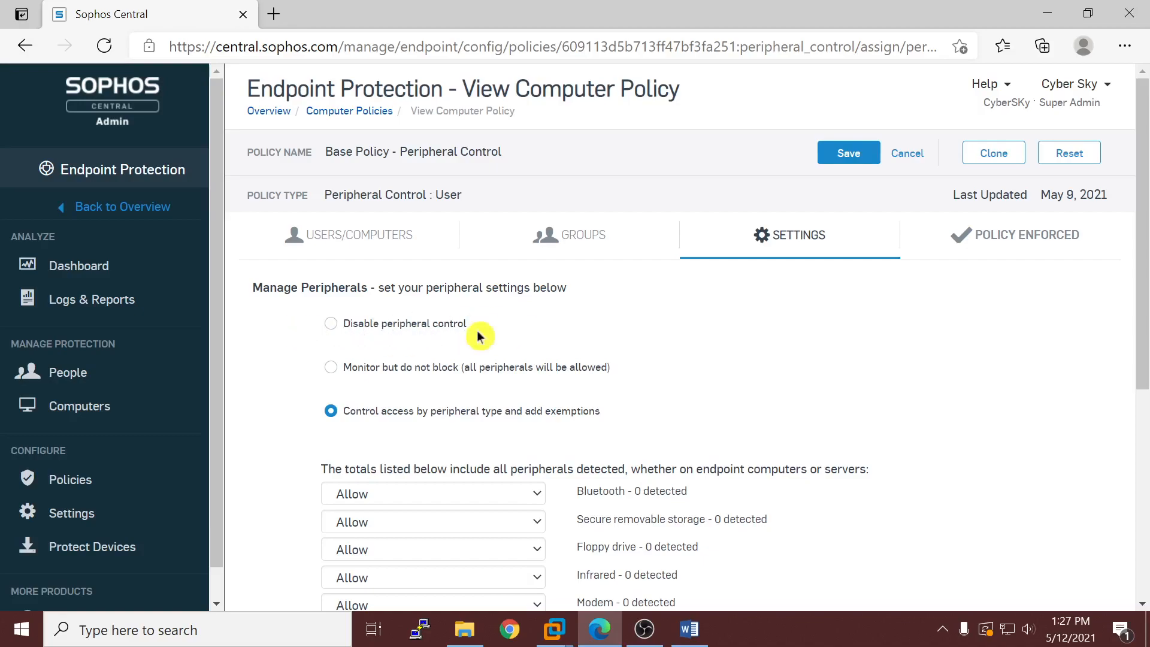
{"action": "scroll", "coordinate": [365, 287], "scroll_direction": "down", "scroll_amount": 1}
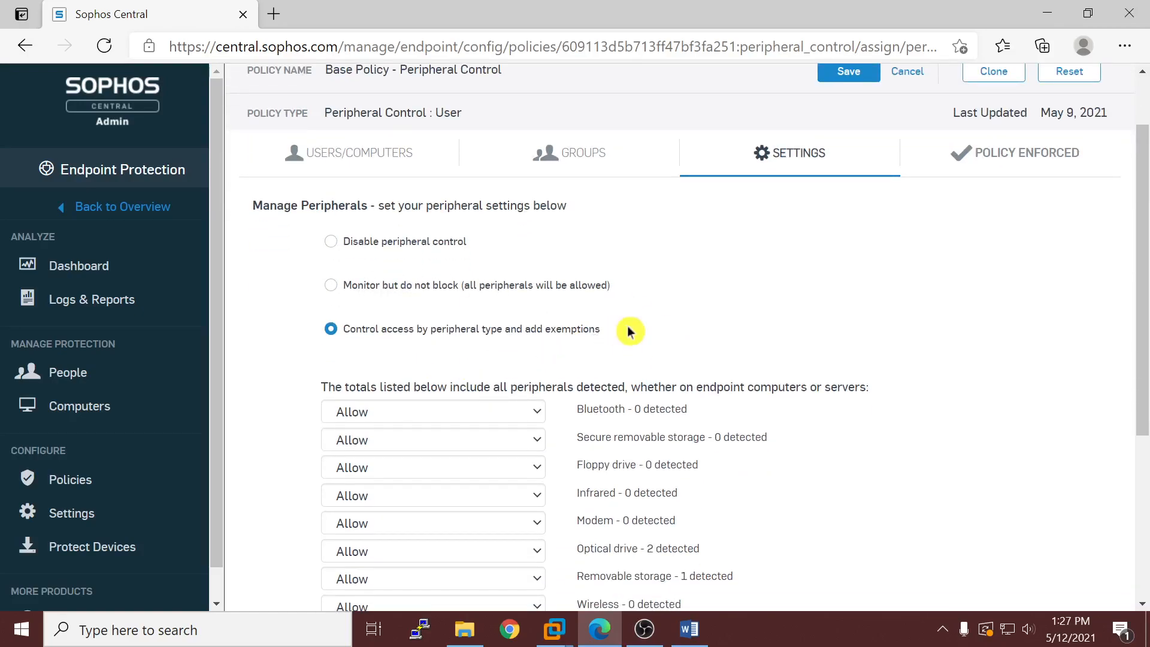
{"action": "scroll", "coordinate": [627, 329], "scroll_direction": "down", "scroll_amount": 3}
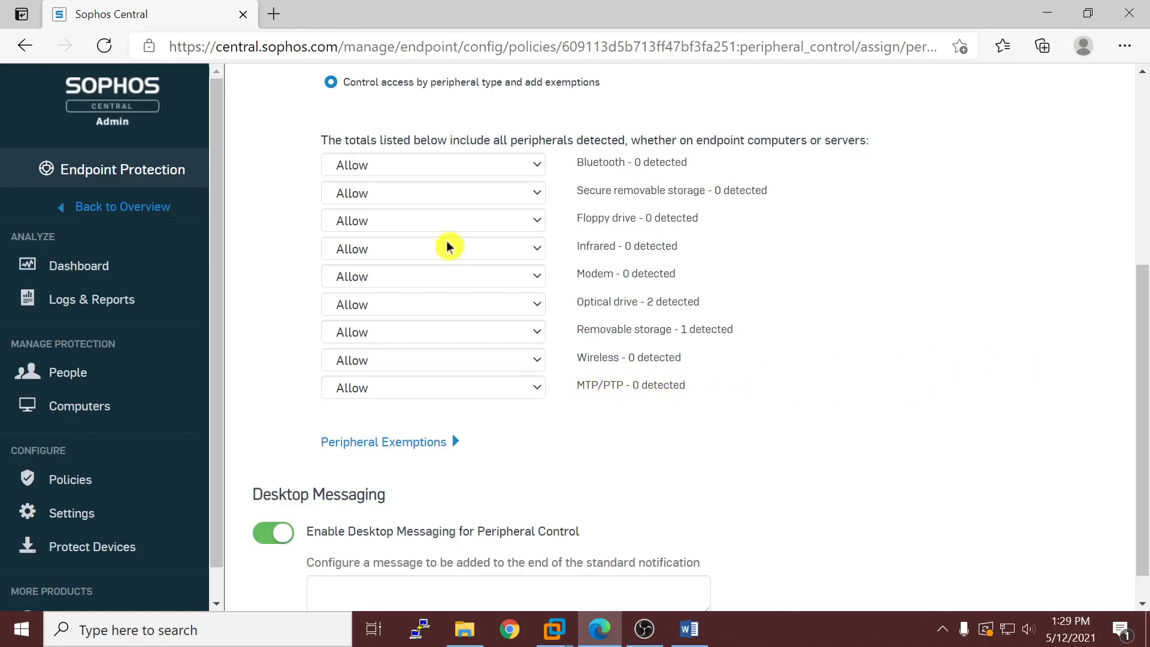
{"action": "scroll", "coordinate": [439, 237], "scroll_direction": "up", "scroll_amount": 3}
{"action": "scroll", "coordinate": [496, 328], "scroll_direction": "down", "scroll_amount": 1}
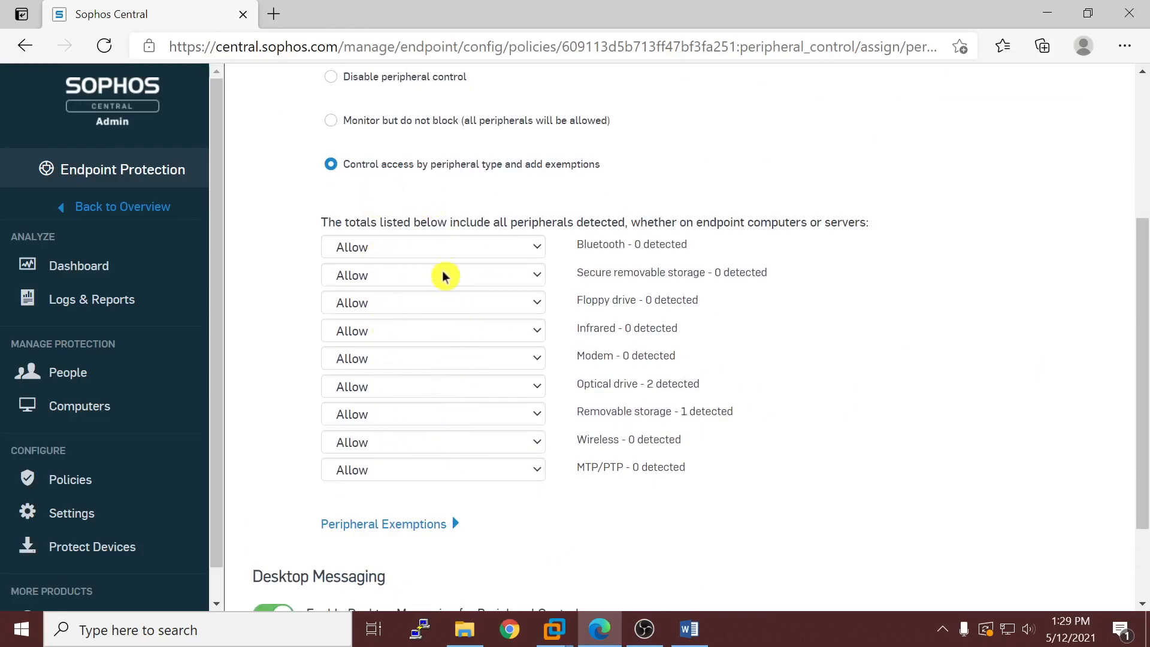
{"action": "left_click", "coordinate": [422, 252]}
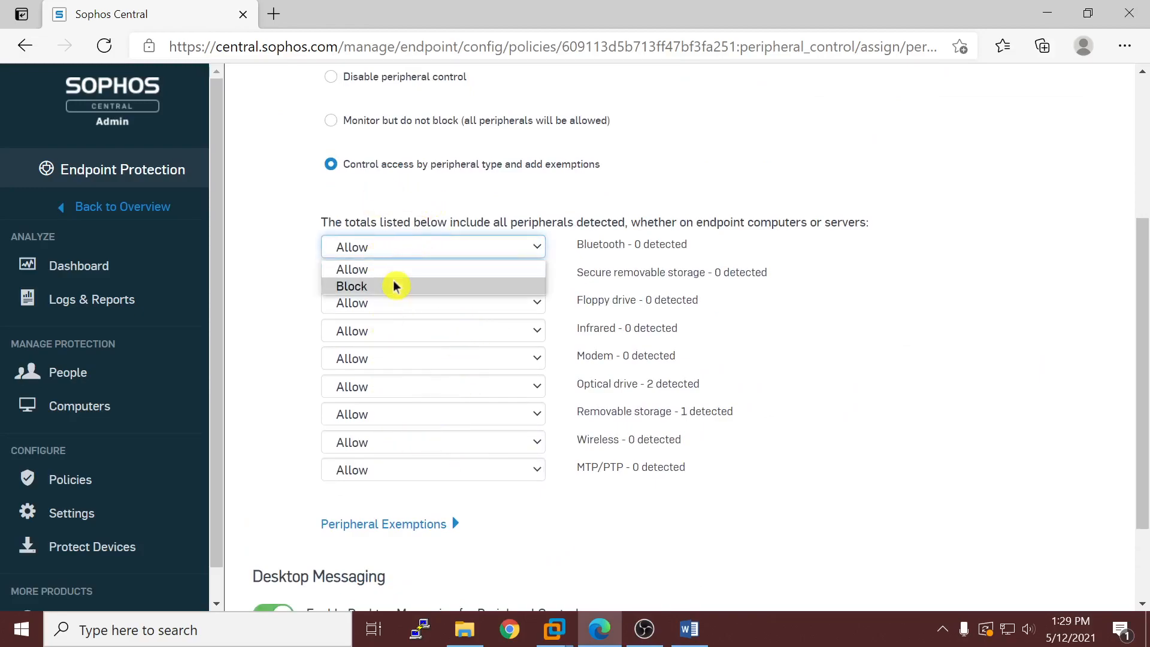
{"action": "left_click", "coordinate": [419, 328]}
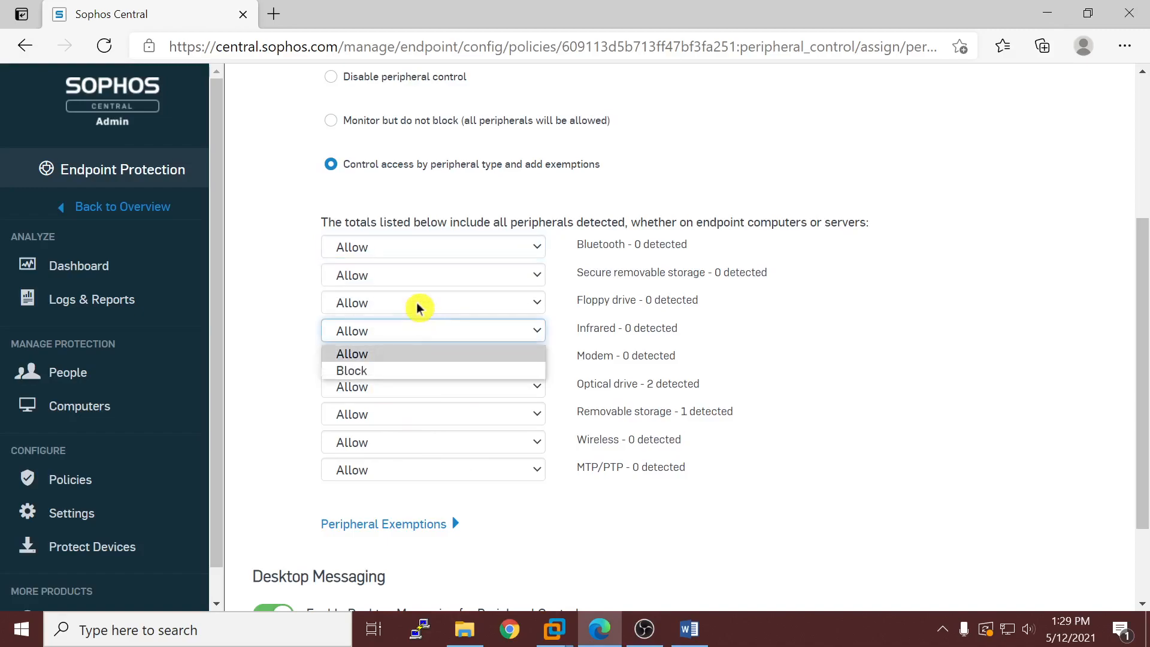
{"action": "left_click", "coordinate": [479, 420]}
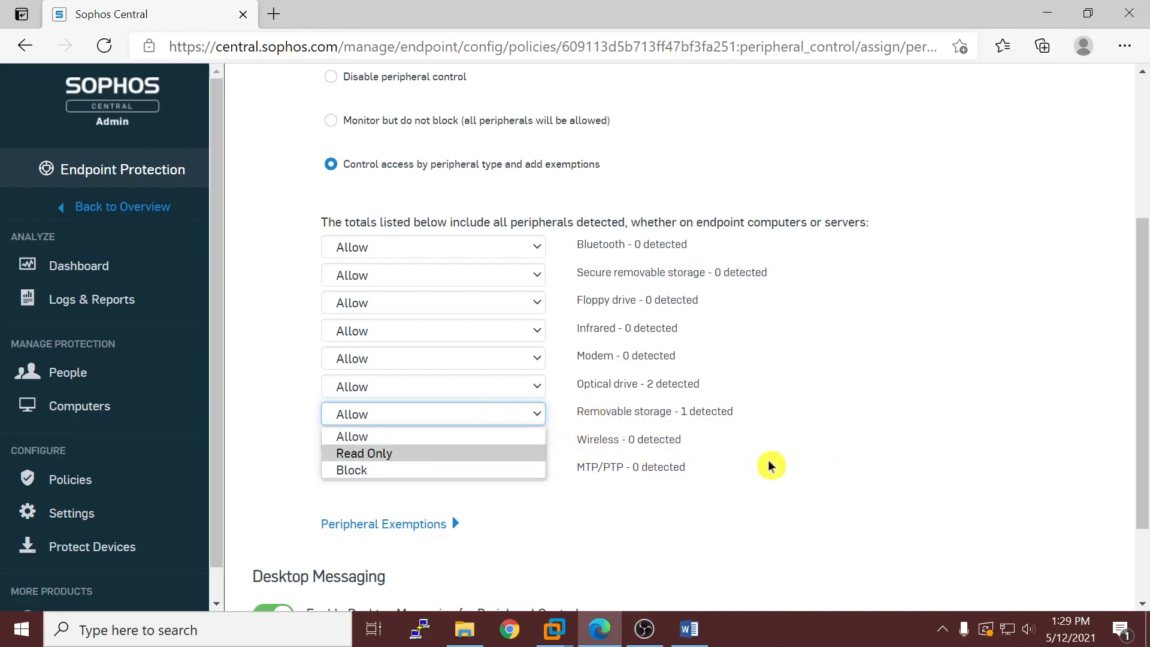
{"action": "left_click", "coordinate": [436, 246]}
{"action": "left_click", "coordinate": [437, 246]}
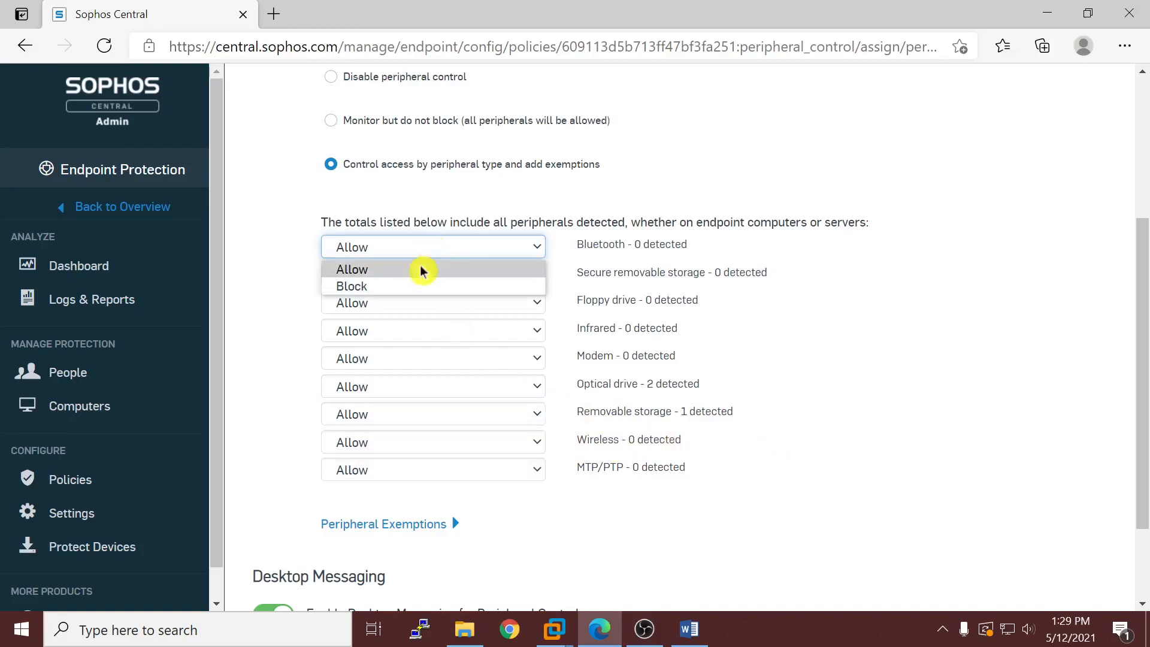
{"action": "left_click", "coordinate": [920, 295]}
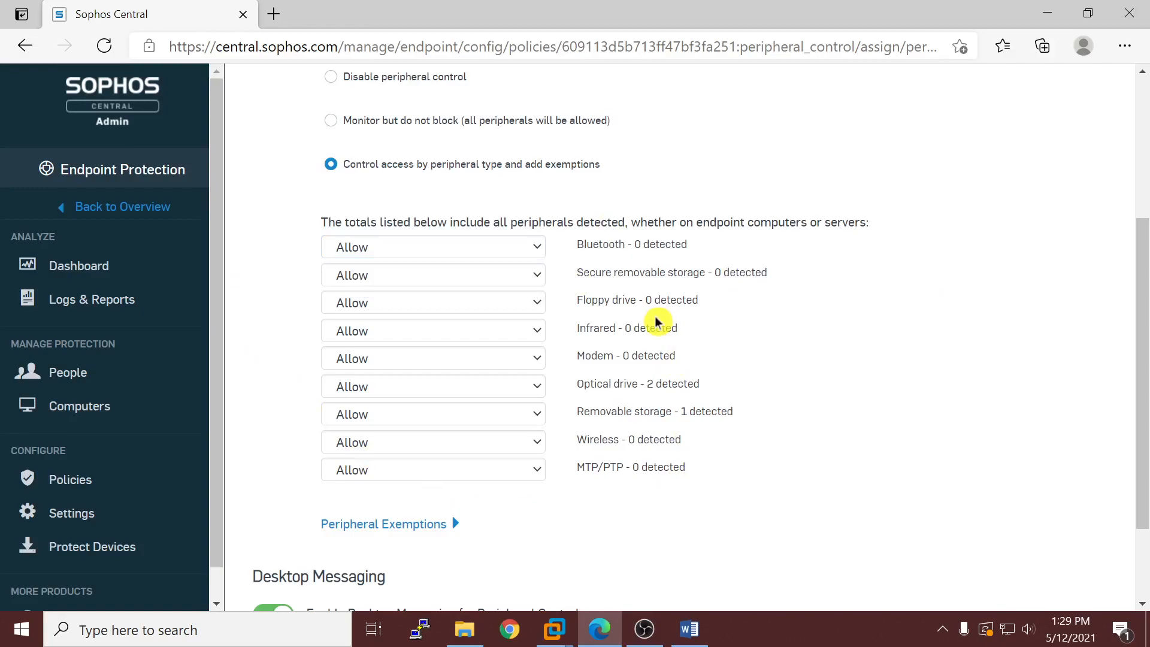
Step: Expand the Peripheral Exemptions section of the policy and look over its exemption table
{"action": "scroll", "coordinate": [749, 345], "scroll_direction": "up", "scroll_amount": 1}
{"action": "scroll", "coordinate": [760, 352], "scroll_direction": "down", "scroll_amount": 3}
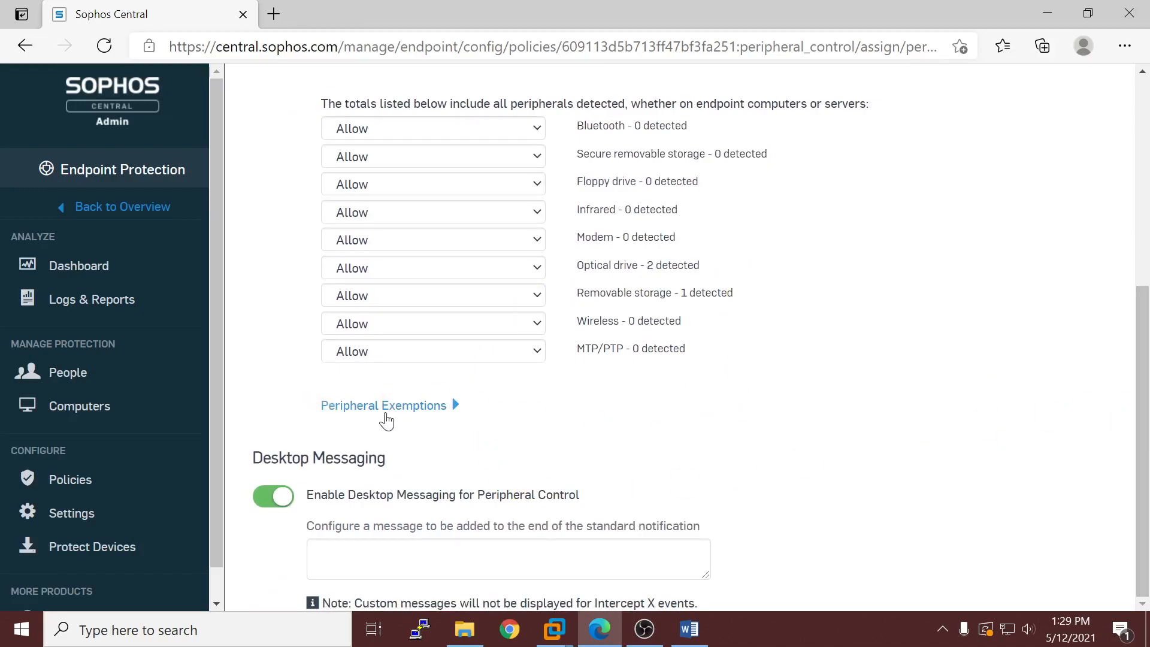
{"action": "left_click", "coordinate": [414, 407]}
{"action": "scroll", "coordinate": [539, 371], "scroll_direction": "down", "scroll_amount": 4}
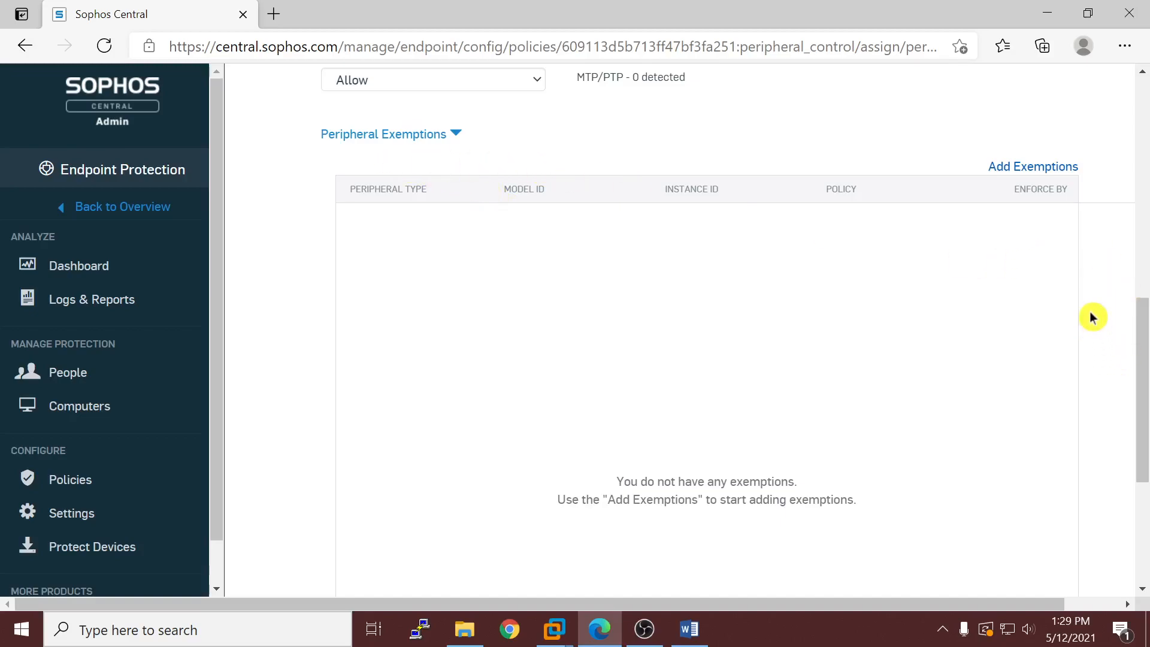
{"action": "scroll", "coordinate": [1060, 367], "scroll_direction": "up", "scroll_amount": 9}
{"action": "scroll", "coordinate": [539, 311], "scroll_direction": "down", "scroll_amount": 3}
{"action": "scroll", "coordinate": [611, 311], "scroll_direction": "down", "scroll_amount": 2}
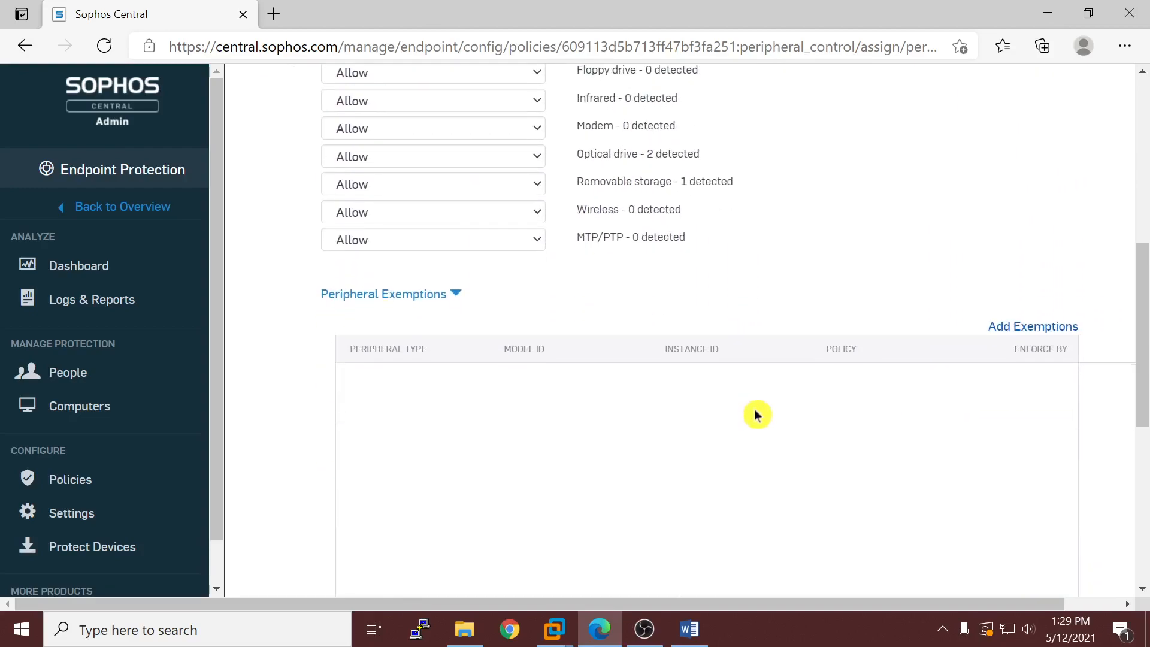
Step: Set the access for removable storage peripherals to Block
{"action": "scroll", "coordinate": [755, 413], "scroll_direction": "up", "scroll_amount": 2}
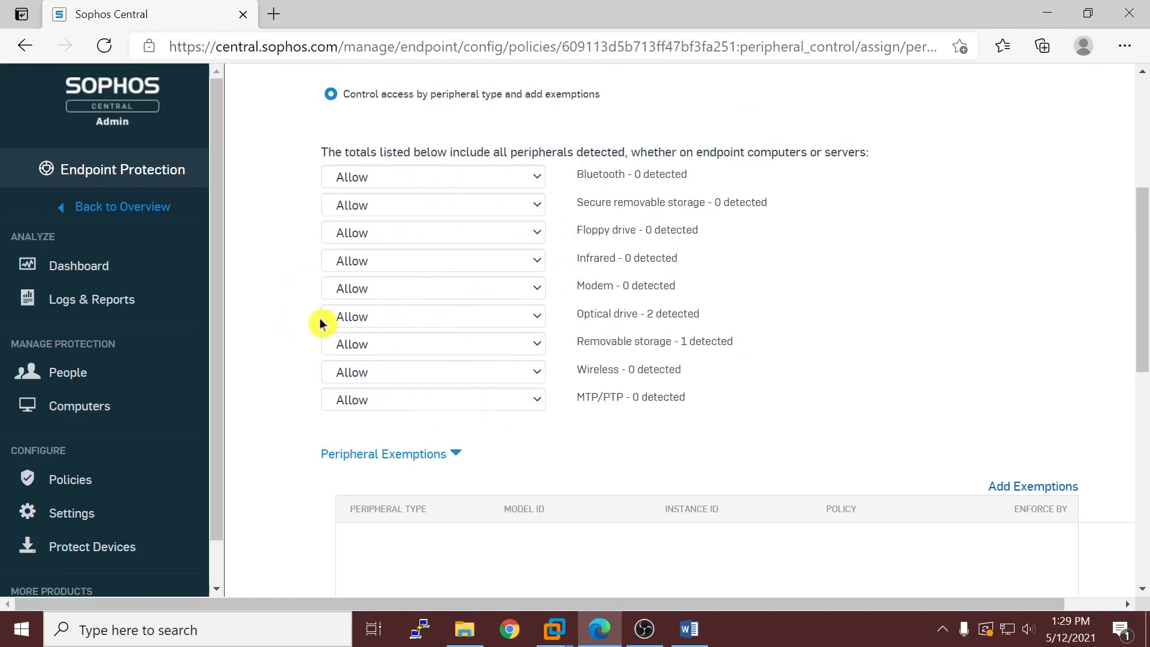
{"action": "left_click", "coordinate": [445, 343]}
{"action": "left_click", "coordinate": [366, 398]}
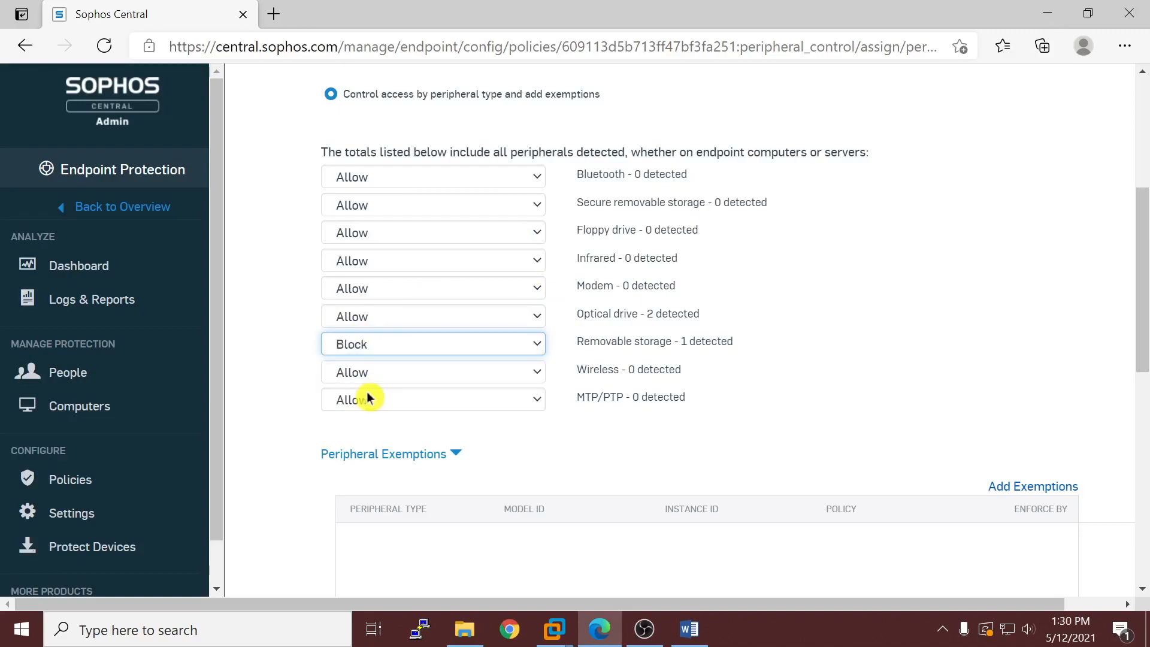
{"action": "scroll", "coordinate": [521, 392], "scroll_direction": "down", "scroll_amount": 3}
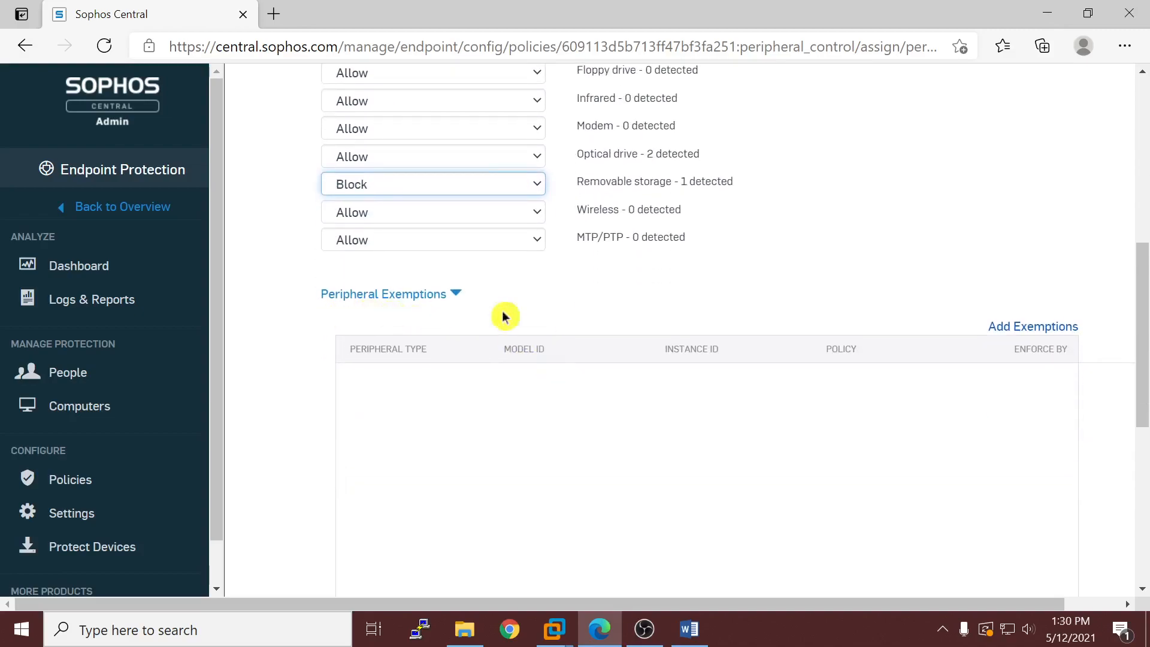
Step: Start adding peripheral exemptions and select the detected removable storage device, AI Mass Storage USB Device
{"action": "left_click", "coordinate": [1033, 330]}
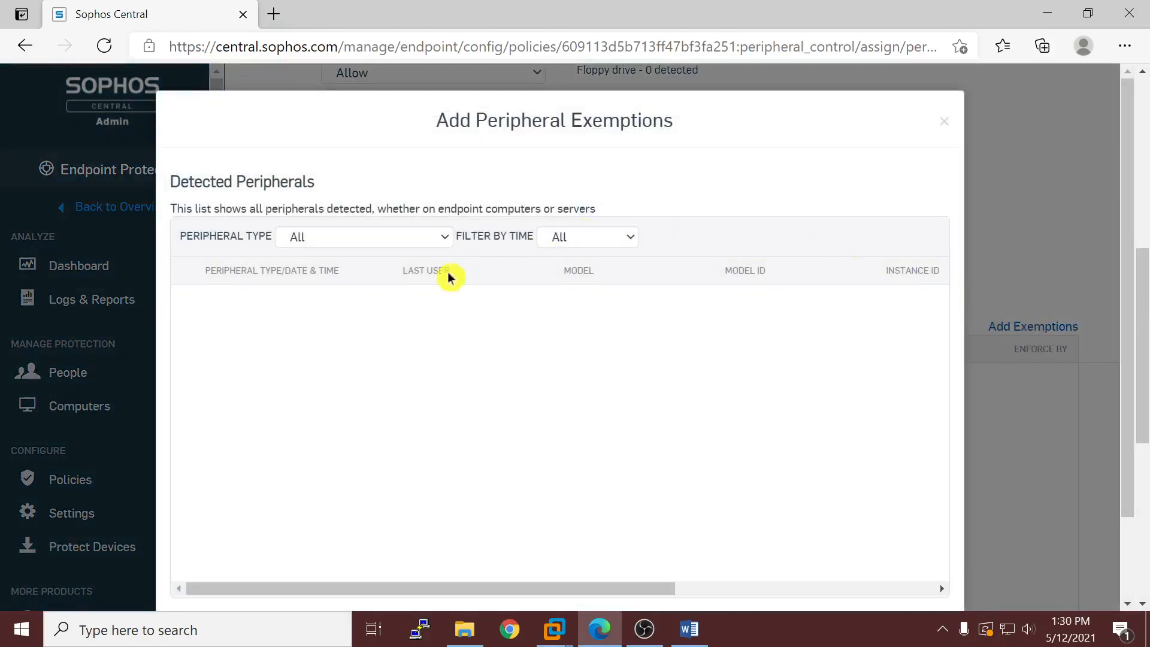
{"action": "left_click", "coordinate": [337, 243]}
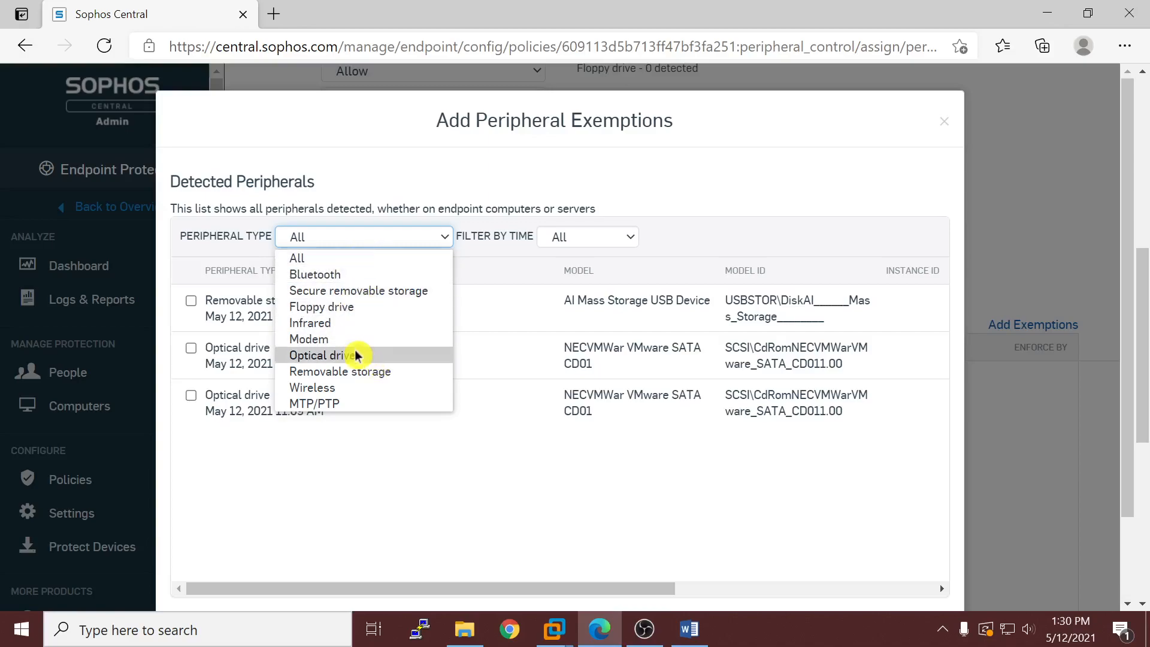
{"action": "left_click", "coordinate": [467, 474]}
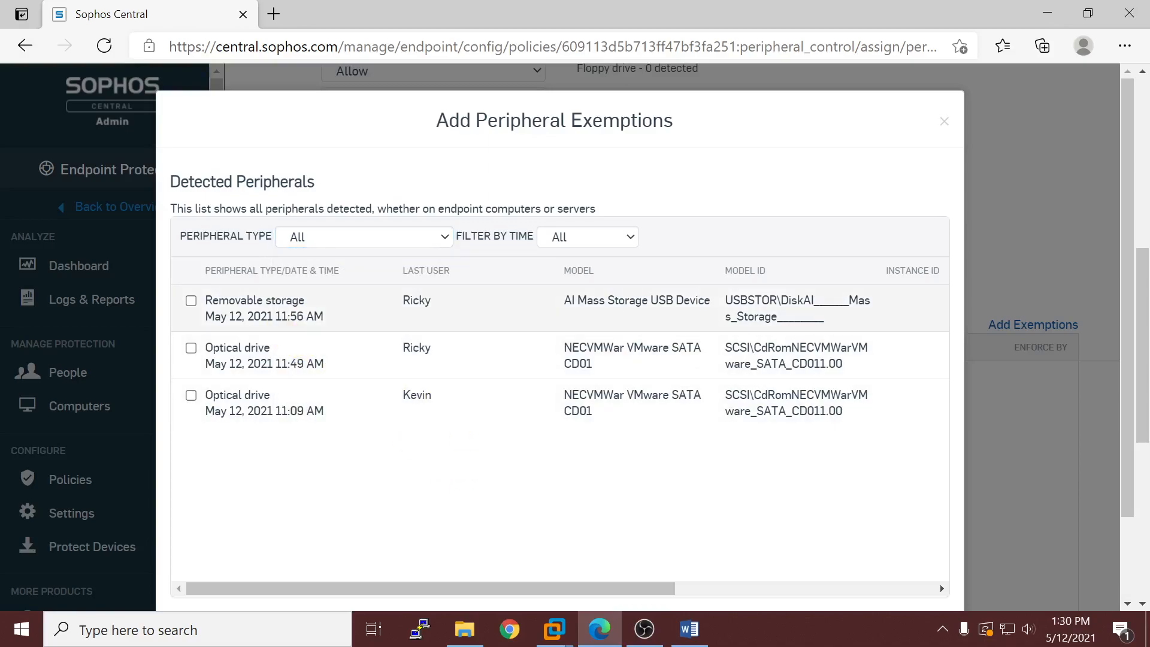
{"action": "left_click", "coordinate": [192, 302]}
{"action": "left_click_drag", "start_coordinate": [587, 589], "coordinate": [803, 595]}
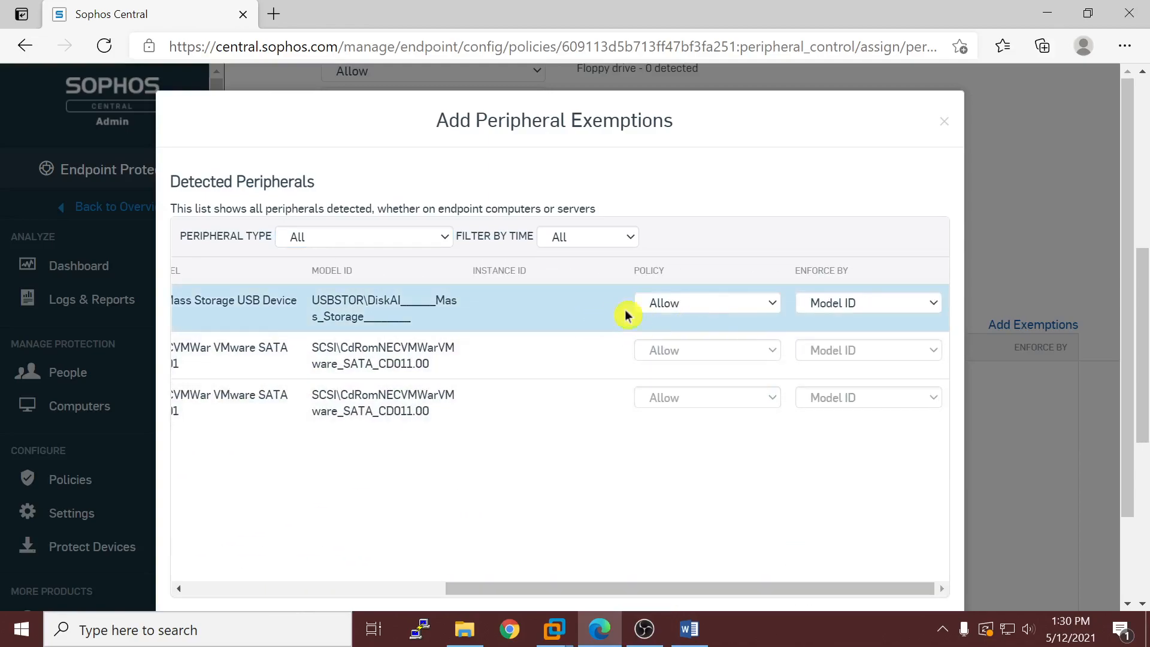
Step: Set the exemption policy of the selected USB storage device to Allow and add the exemption
{"action": "left_click", "coordinate": [713, 304]}
{"action": "left_click", "coordinate": [661, 357]}
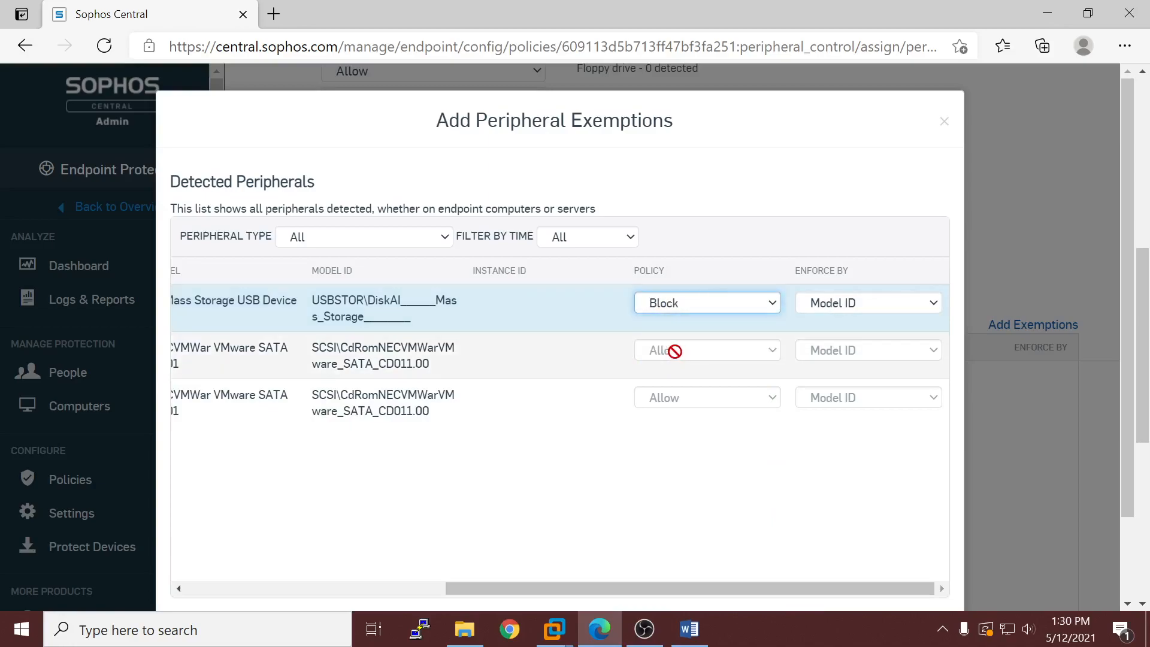
{"action": "left_click", "coordinate": [692, 309]}
{"action": "left_click", "coordinate": [682, 325]}
{"action": "left_click_drag", "start_coordinate": [652, 584], "coordinate": [846, 597]}
{"action": "left_click", "coordinate": [873, 307]}
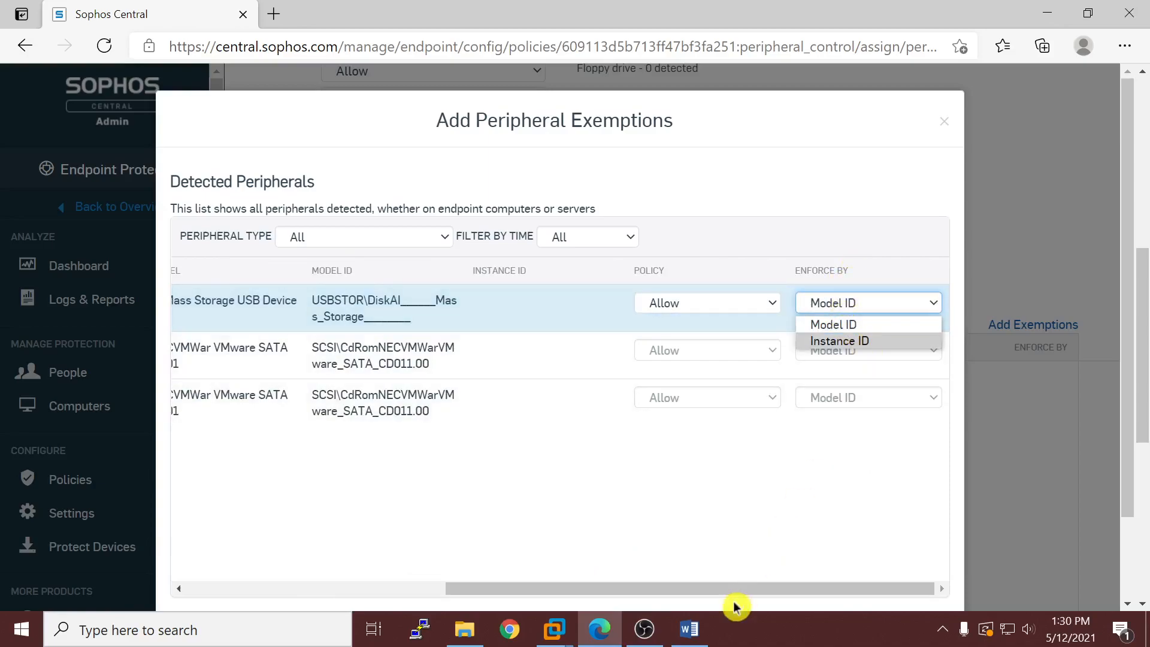
{"action": "left_click_drag", "start_coordinate": [735, 598], "coordinate": [603, 585]}
{"action": "scroll", "coordinate": [718, 446], "scroll_direction": "down", "scroll_amount": 2}
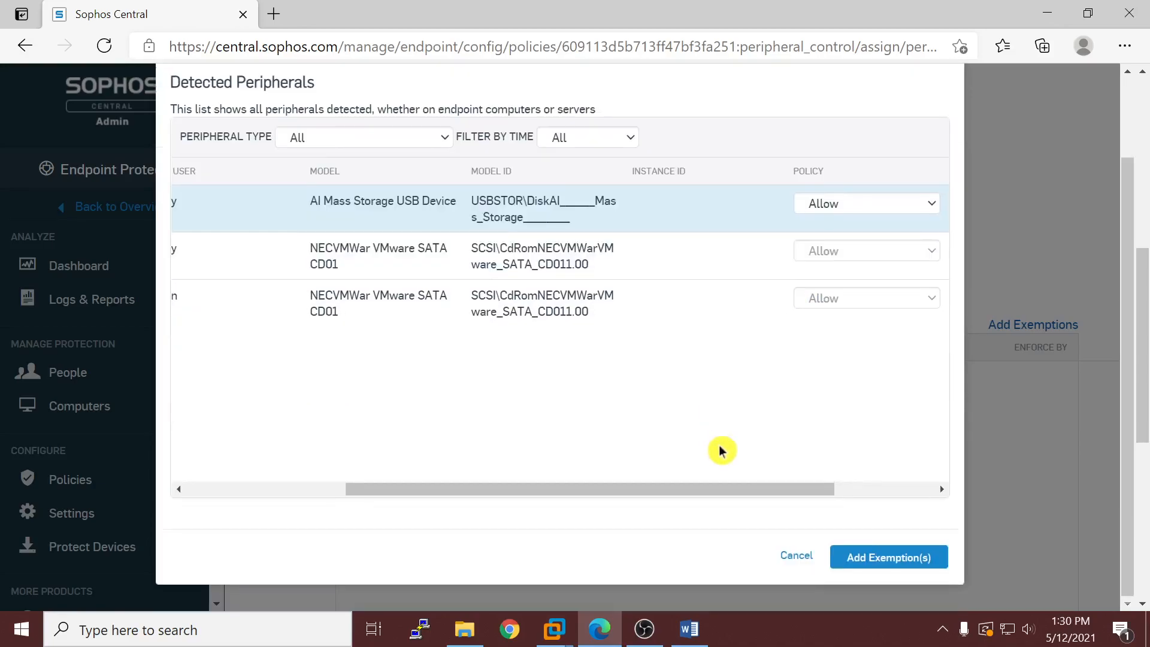
{"action": "left_click", "coordinate": [857, 560]}
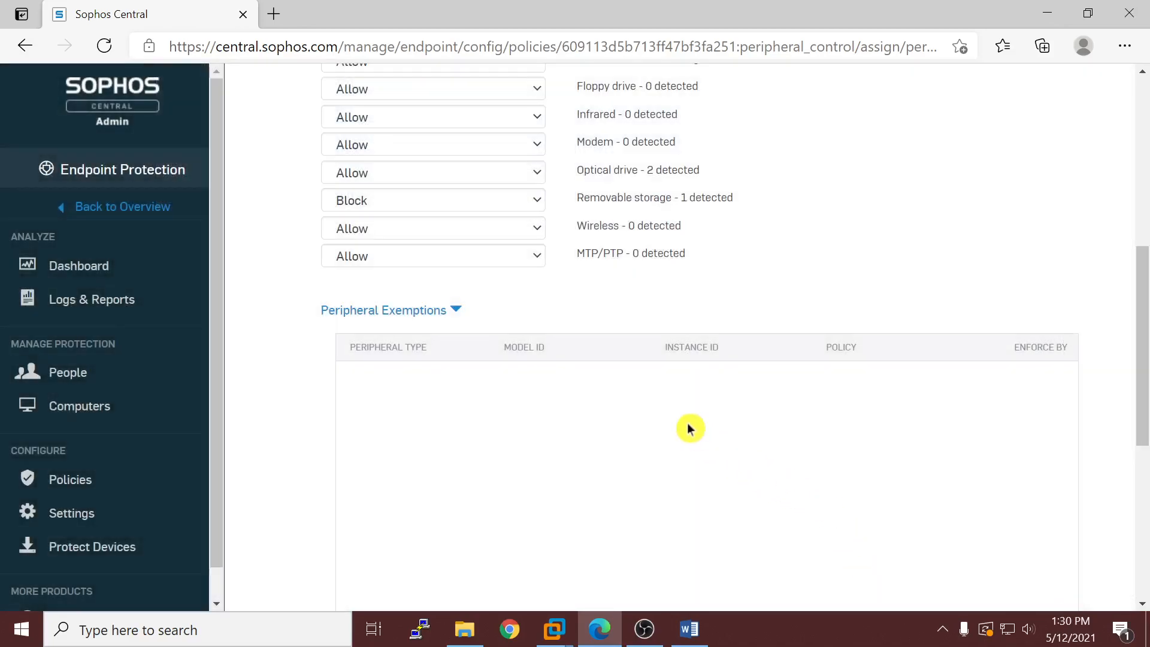
Step: Look over the base policy's peripheral access settings, its exemption table and the Desktop Messaging message field
{"action": "scroll", "coordinate": [685, 418], "scroll_direction": "up", "scroll_amount": 2}
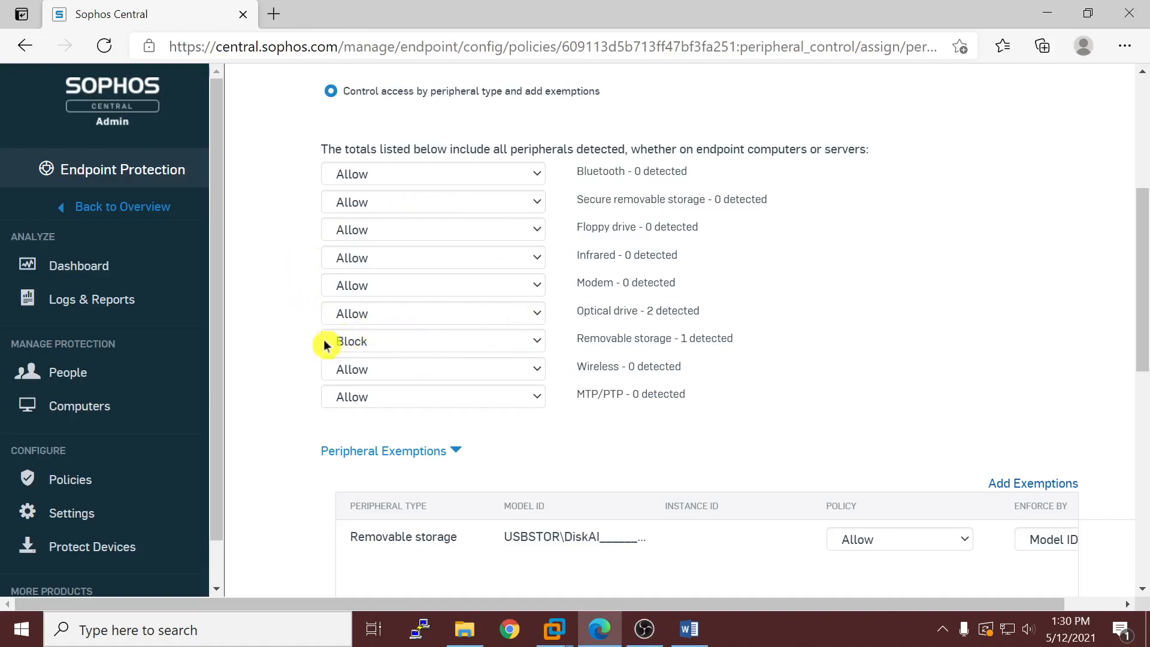
{"action": "scroll", "coordinate": [494, 353], "scroll_direction": "down", "scroll_amount": 2}
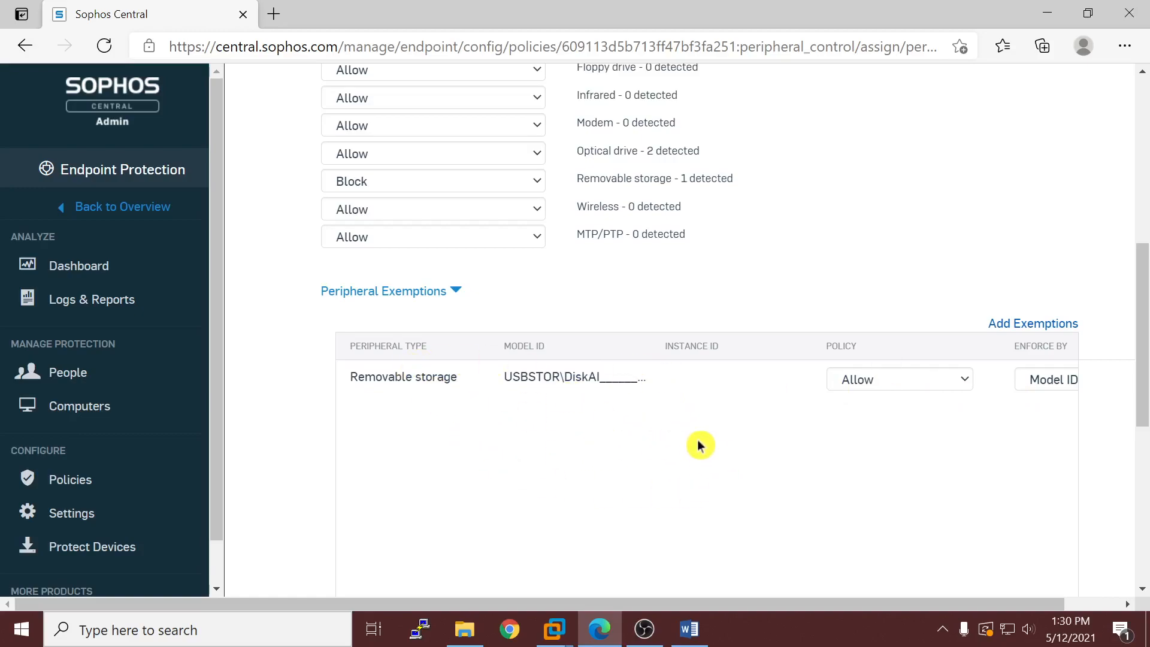
{"action": "scroll", "coordinate": [698, 442], "scroll_direction": "down", "scroll_amount": 4}
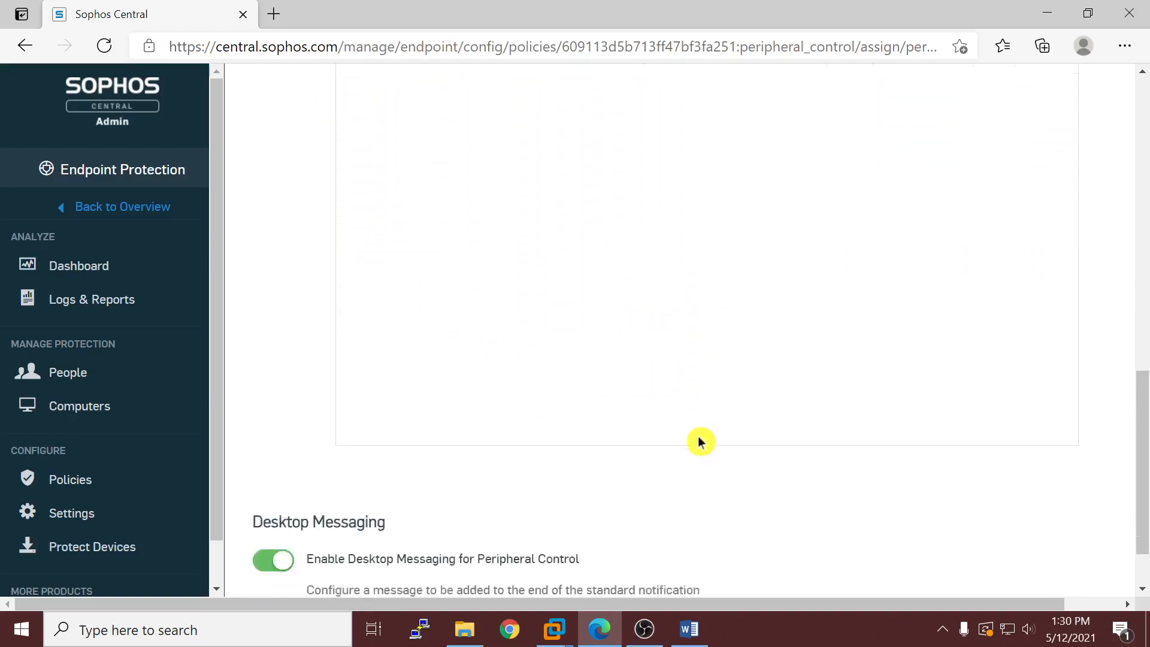
{"action": "scroll", "coordinate": [701, 414], "scroll_direction": "up", "scroll_amount": 2}
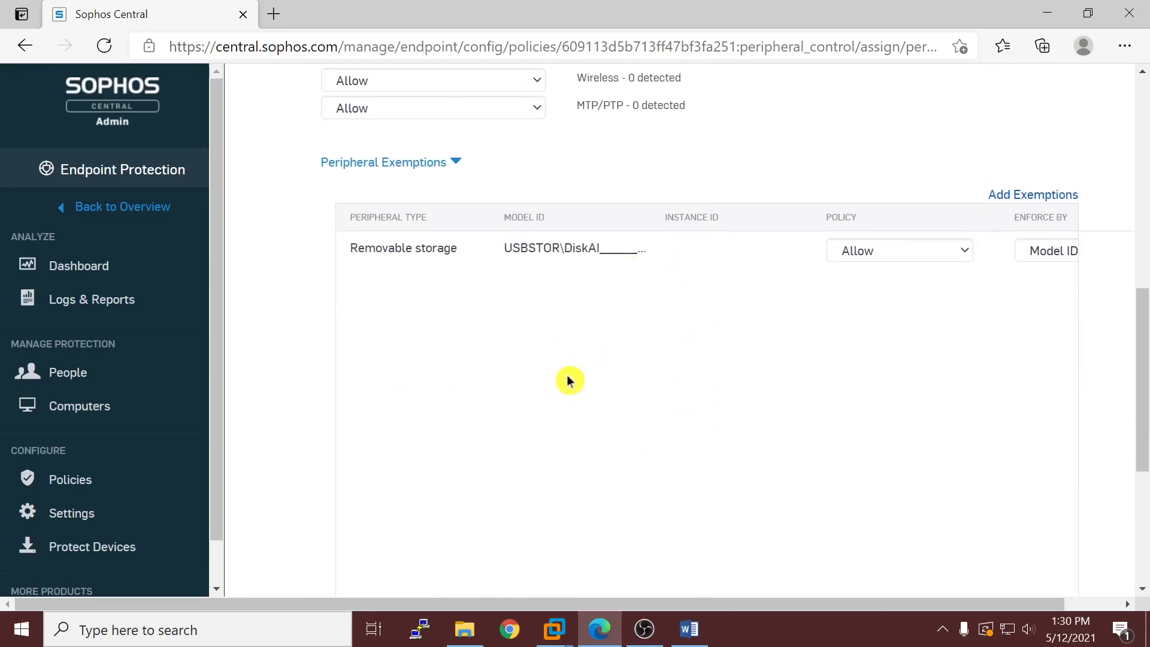
{"action": "scroll", "coordinate": [569, 381], "scroll_direction": "up", "scroll_amount": 10}
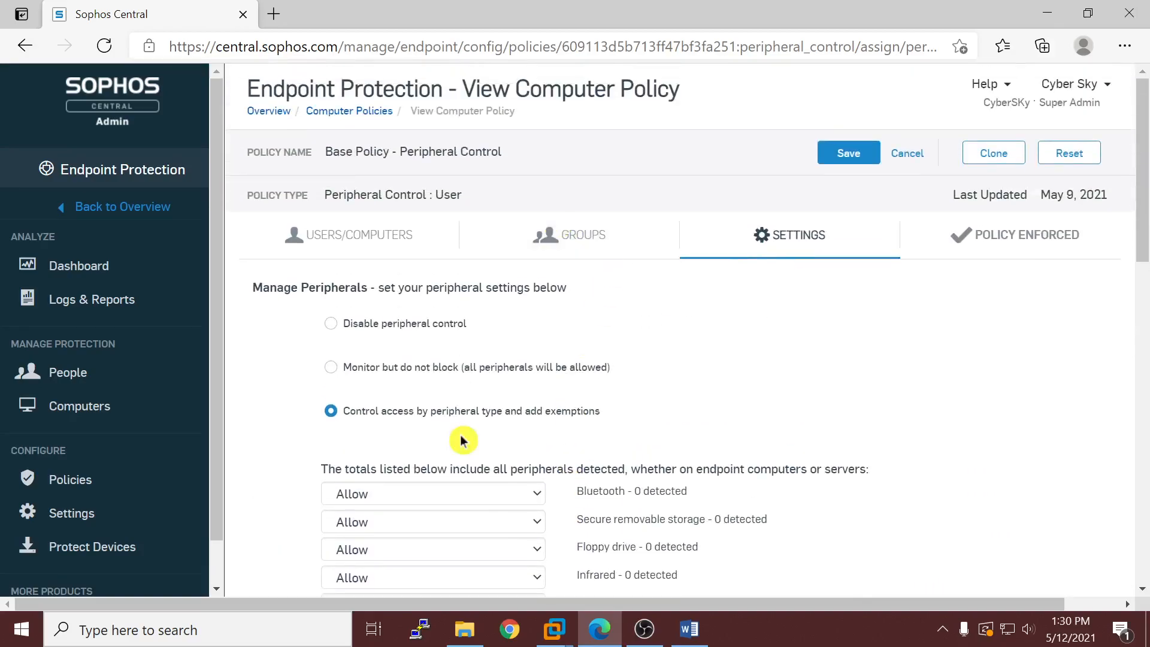
{"action": "scroll", "coordinate": [467, 446], "scroll_direction": "down", "scroll_amount": 10}
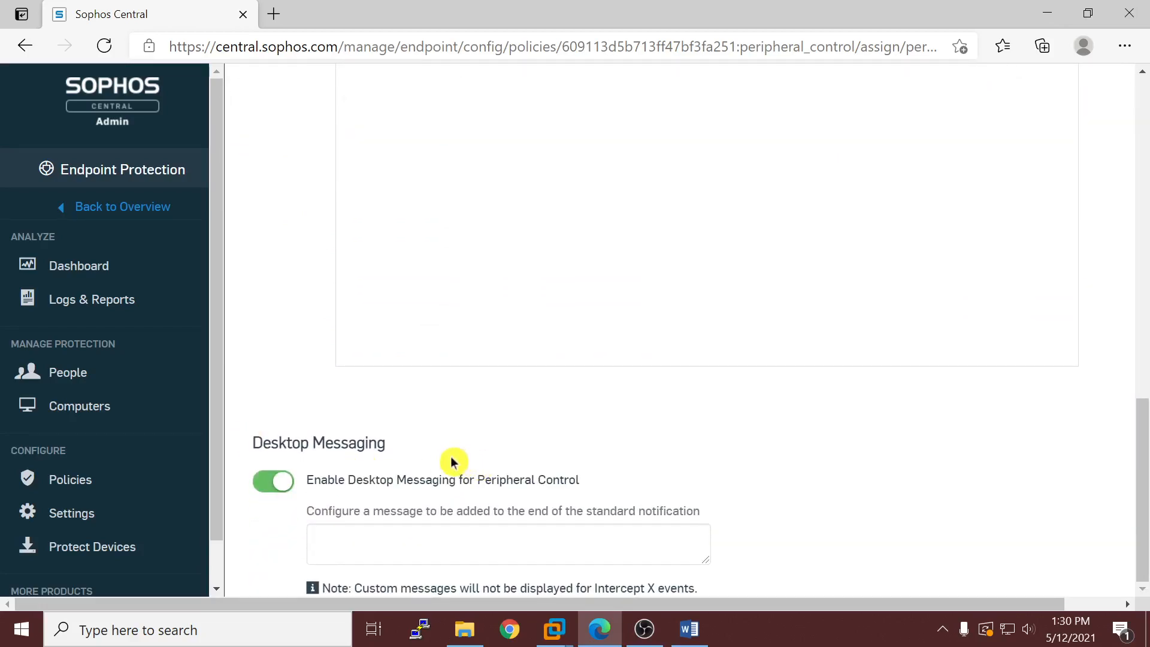
{"action": "left_click", "coordinate": [318, 536]}
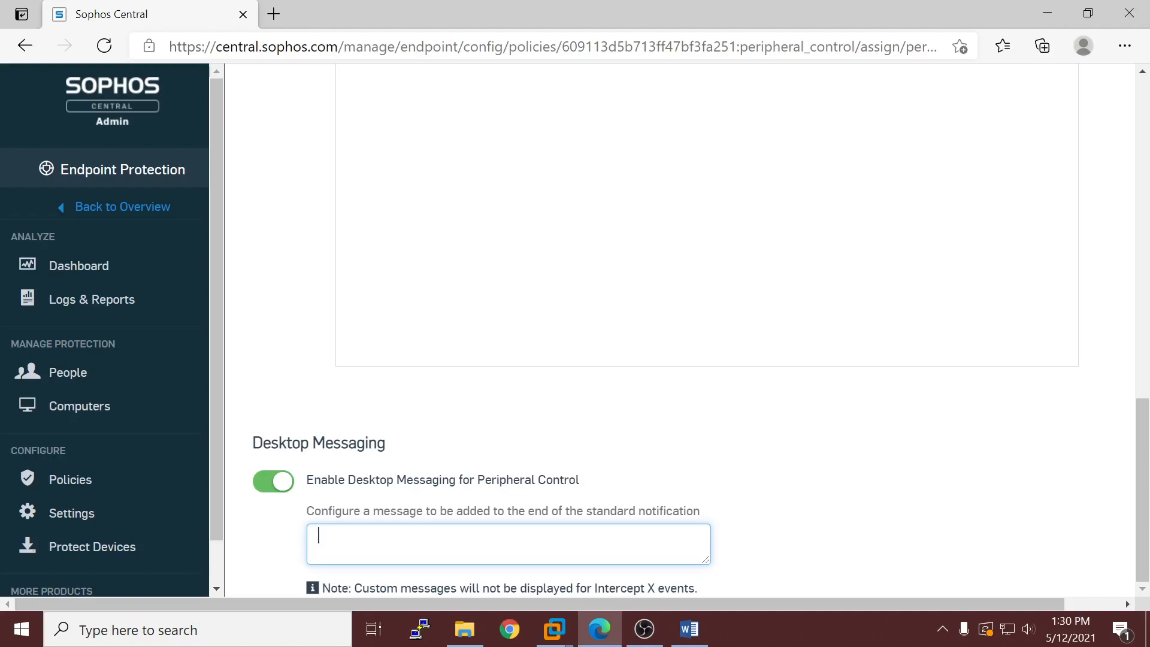
{"action": "left_click_drag", "start_coordinate": [518, 510], "coordinate": [716, 508]}
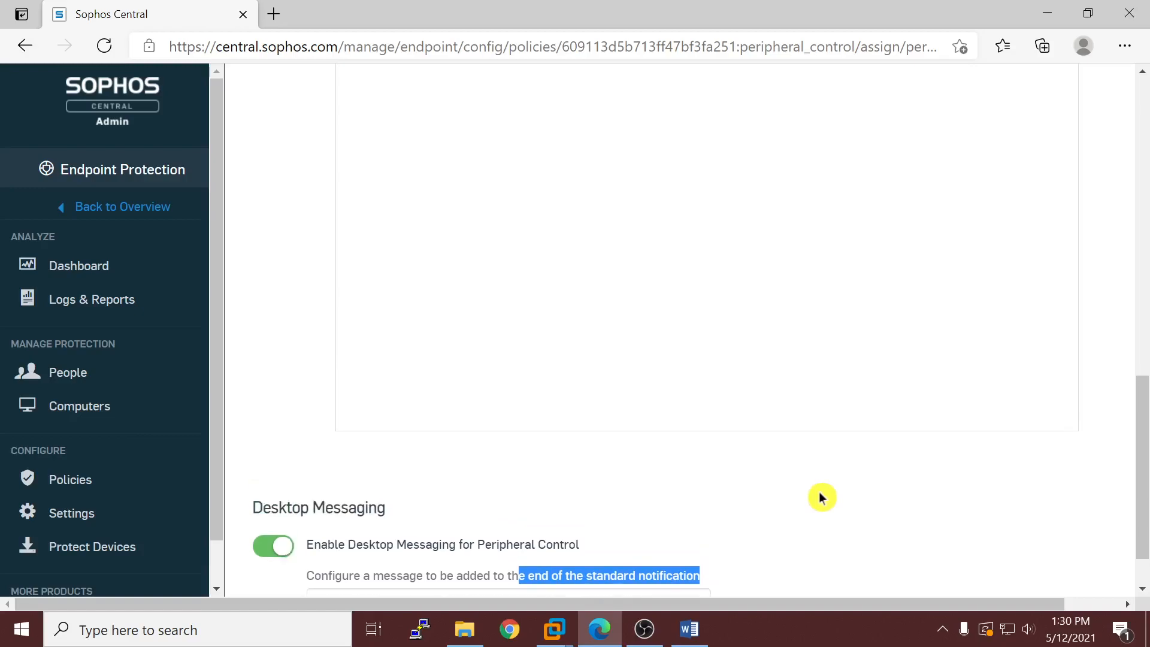
{"action": "left_click", "coordinate": [319, 536]}
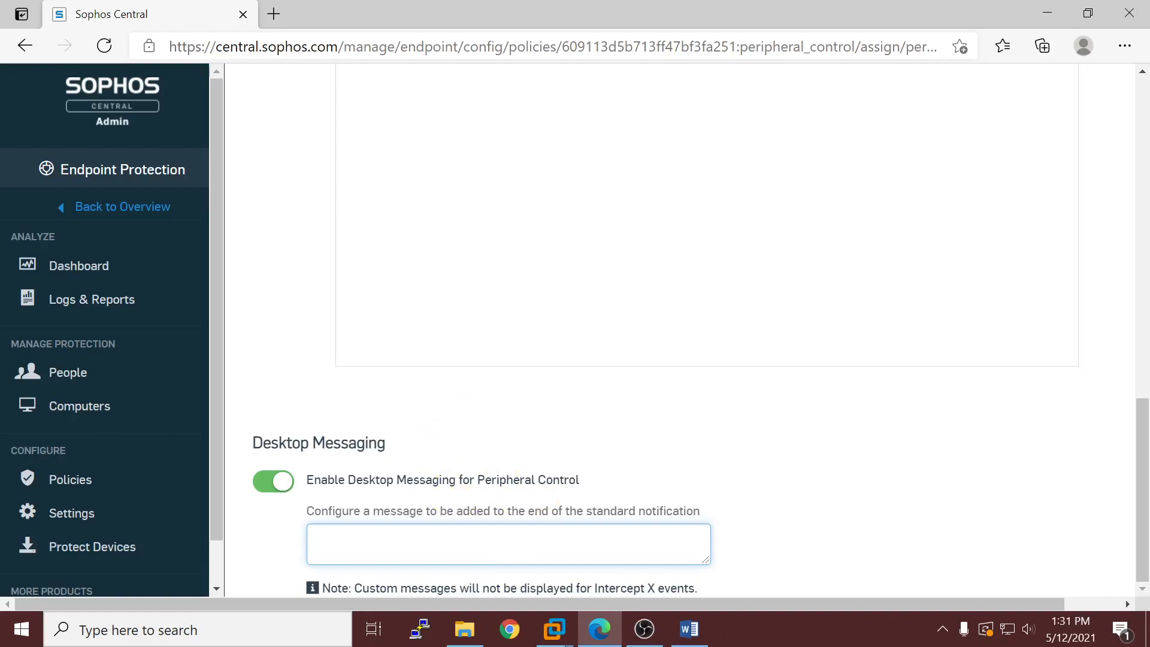
Step: Discard the unsaved changes to the base peripheral control policy and return to the policies list
{"action": "scroll", "coordinate": [880, 454], "scroll_direction": "up", "scroll_amount": 10}
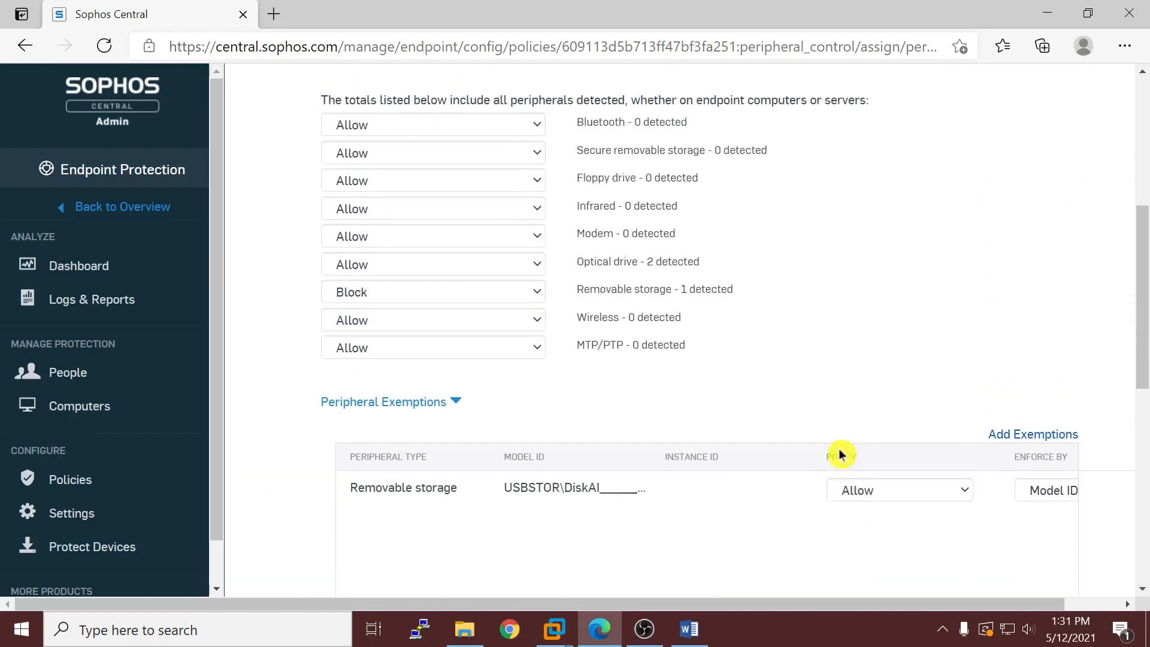
{"action": "scroll", "coordinate": [849, 443], "scroll_direction": "up", "scroll_amount": 1}
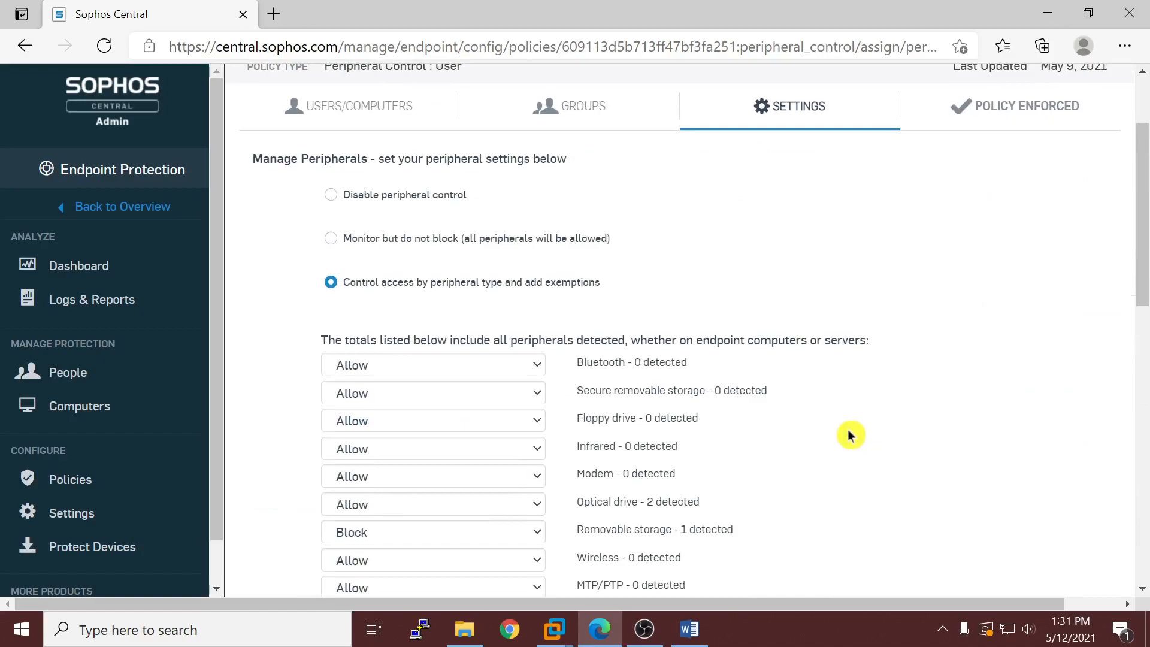
{"action": "scroll", "coordinate": [849, 434], "scroll_direction": "up", "scroll_amount": 2}
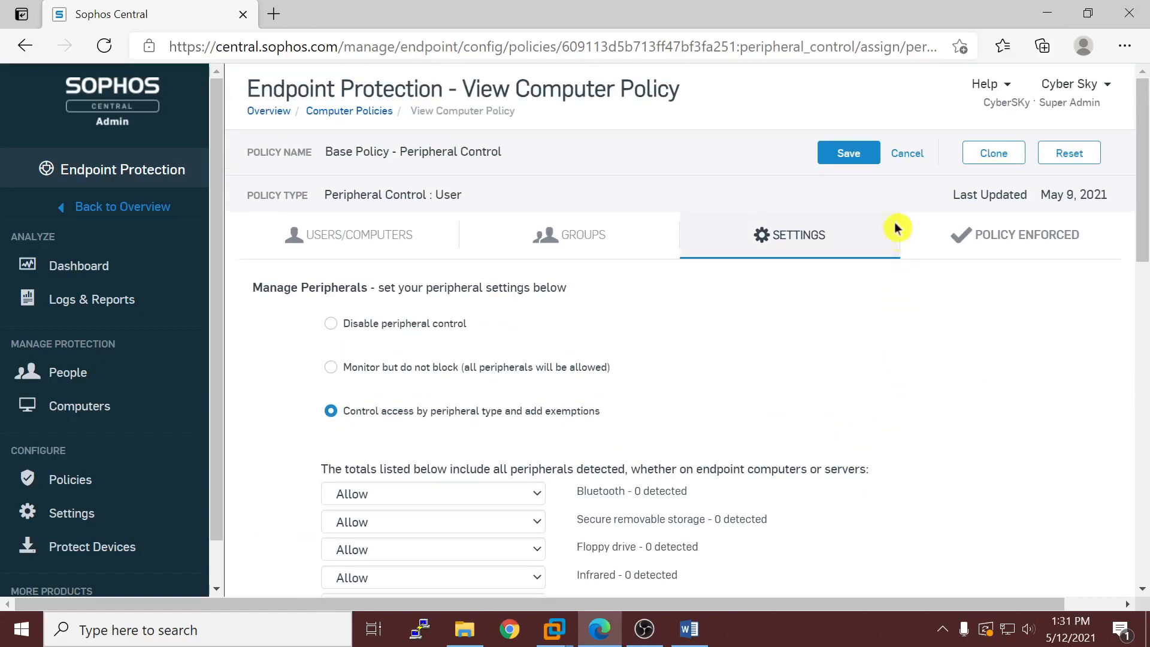
{"action": "left_click", "coordinate": [905, 154]}
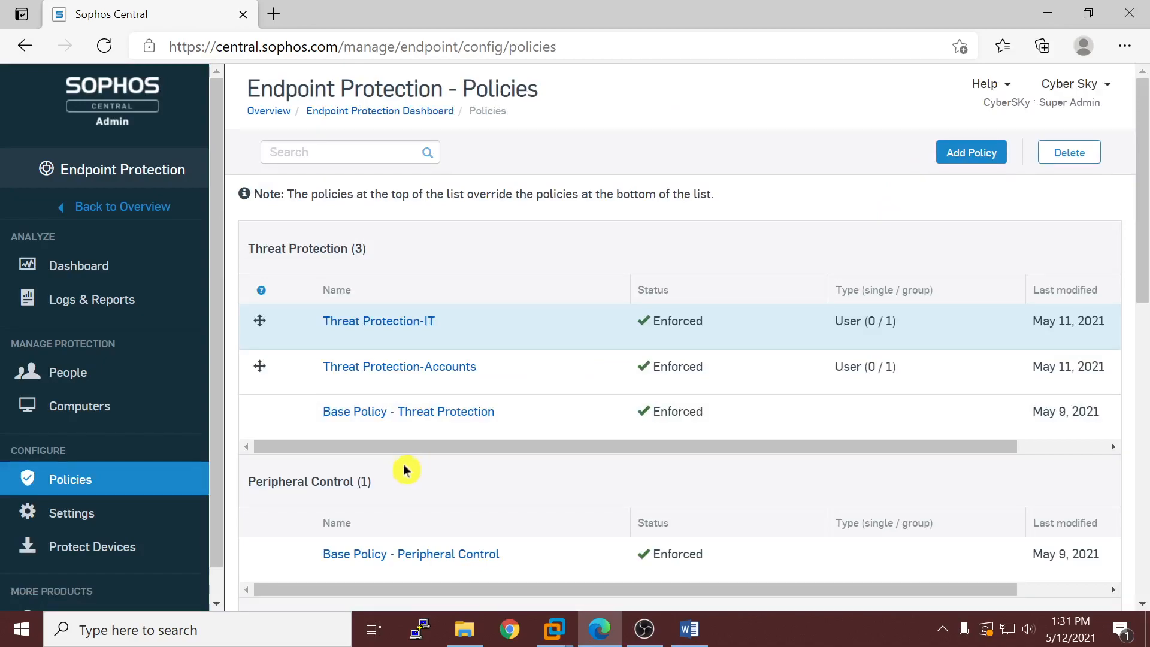
Step: Examine the user groups under People and return to the endpoint protection policies
{"action": "left_click", "coordinate": [77, 372]}
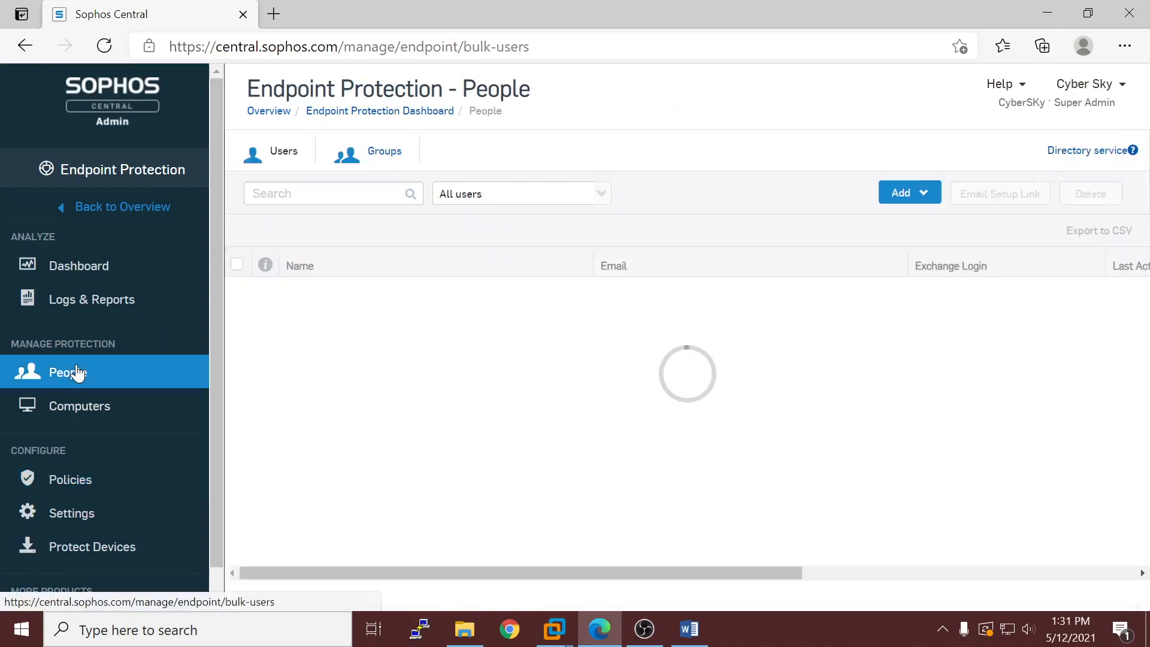
{"action": "left_click", "coordinate": [380, 160]}
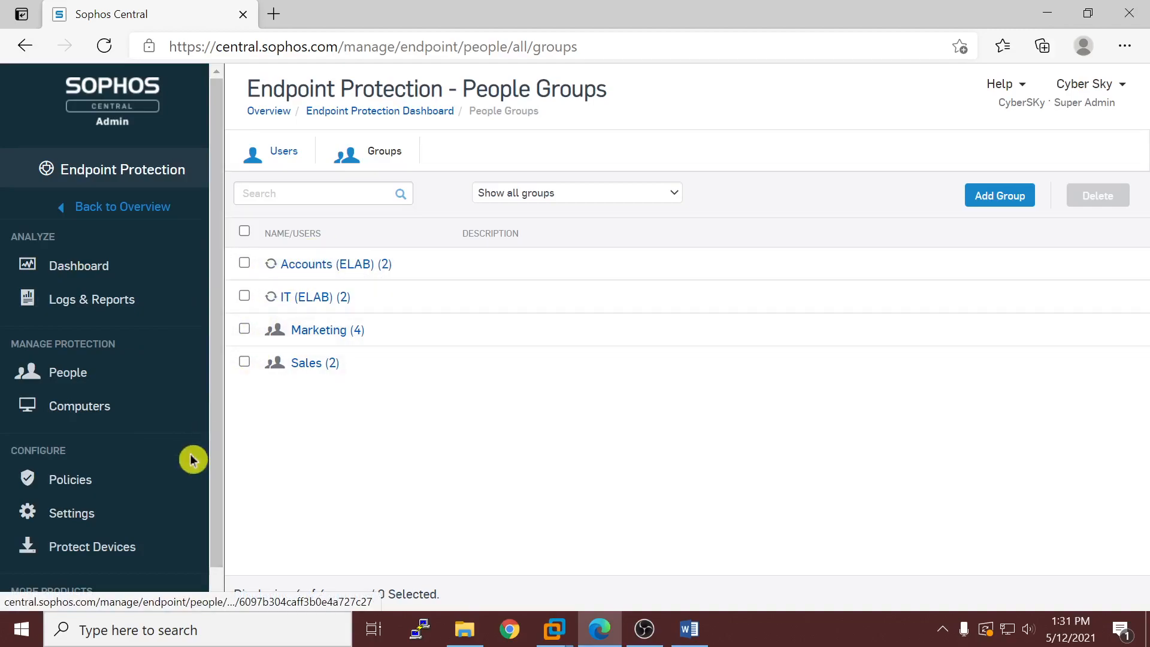
{"action": "left_click", "coordinate": [81, 483]}
Step: Switch to VMware Workstation, view the Windows 10 x64-192.168.8.103-Accounts virtual machine, and return to Sophos Central in the browser
{"action": "mouse_move", "coordinate": [553, 628]}
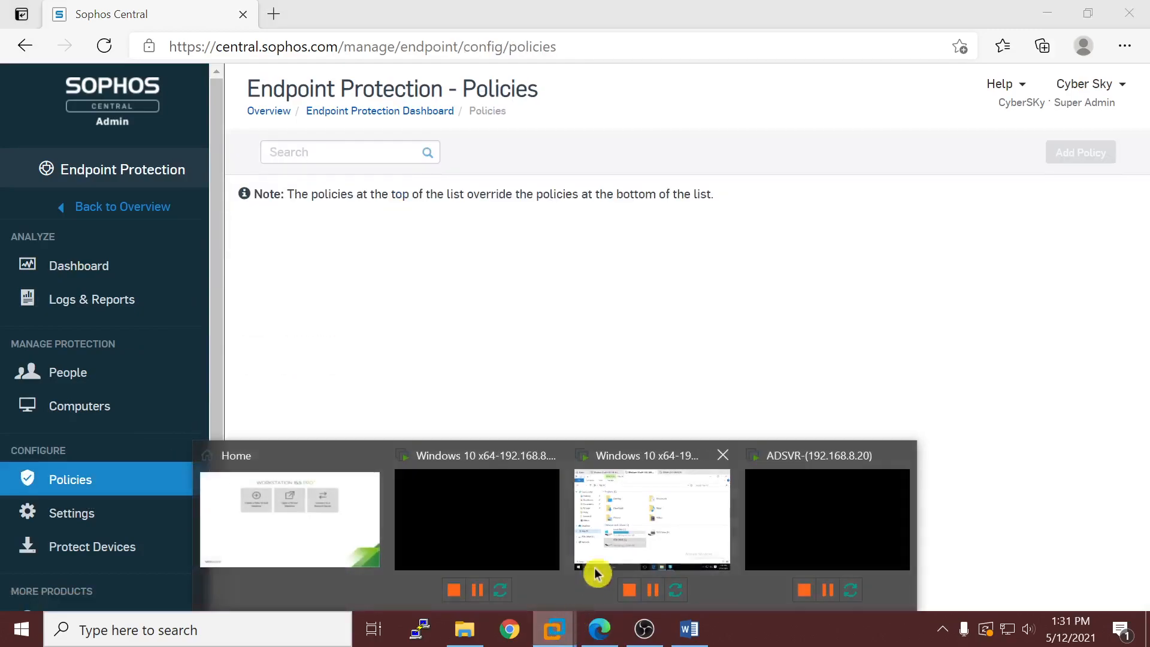
{"action": "left_click", "coordinate": [512, 513]}
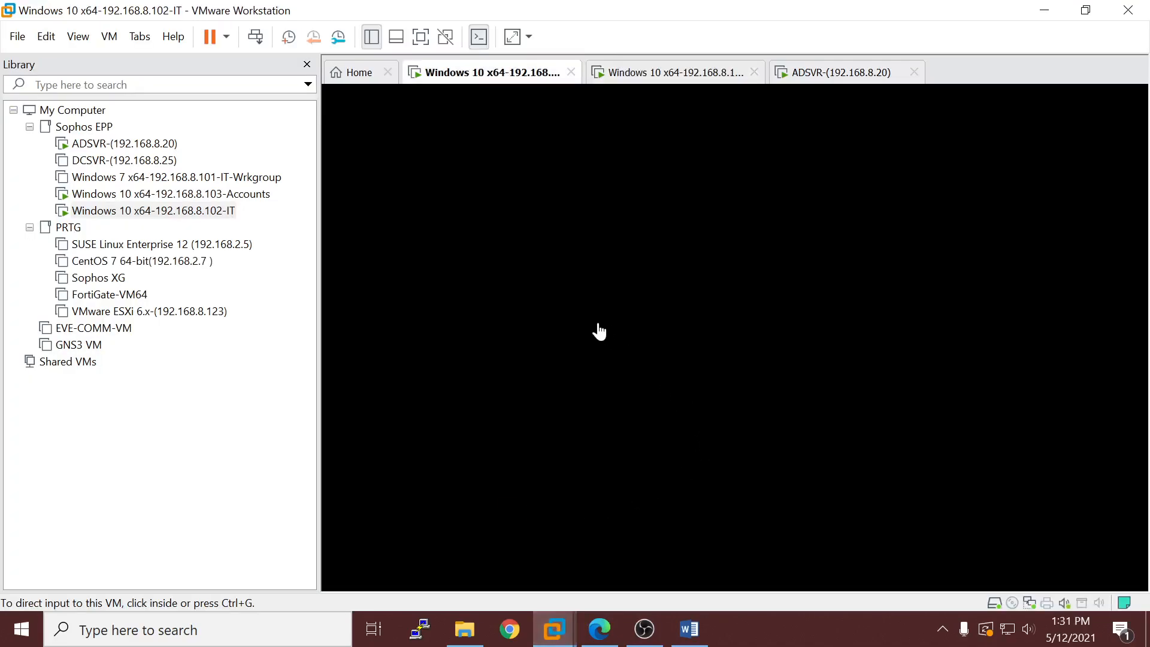
{"action": "left_click", "coordinate": [184, 194]}
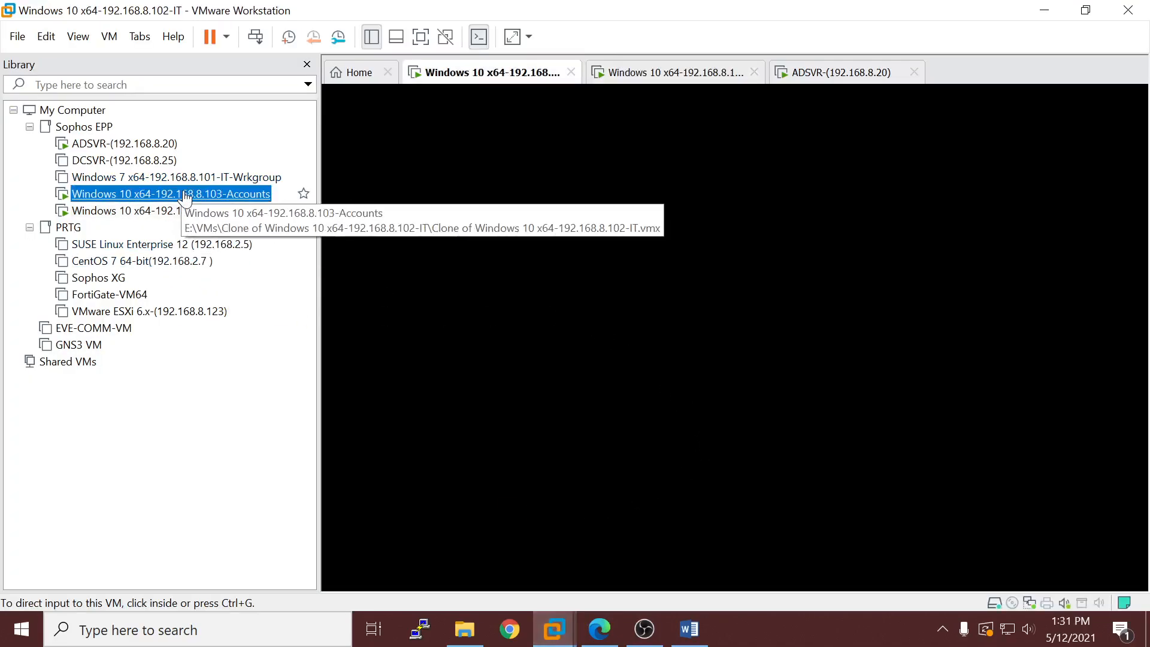
{"action": "double_click", "coordinate": [184, 195]}
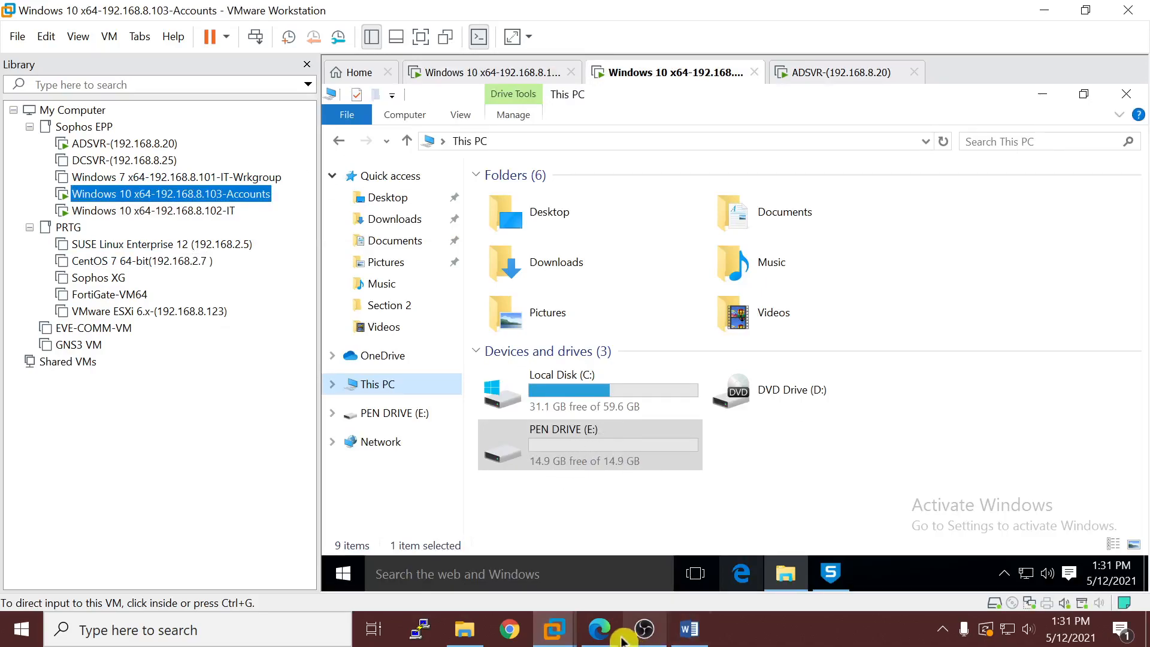
{"action": "left_click", "coordinate": [599, 627]}
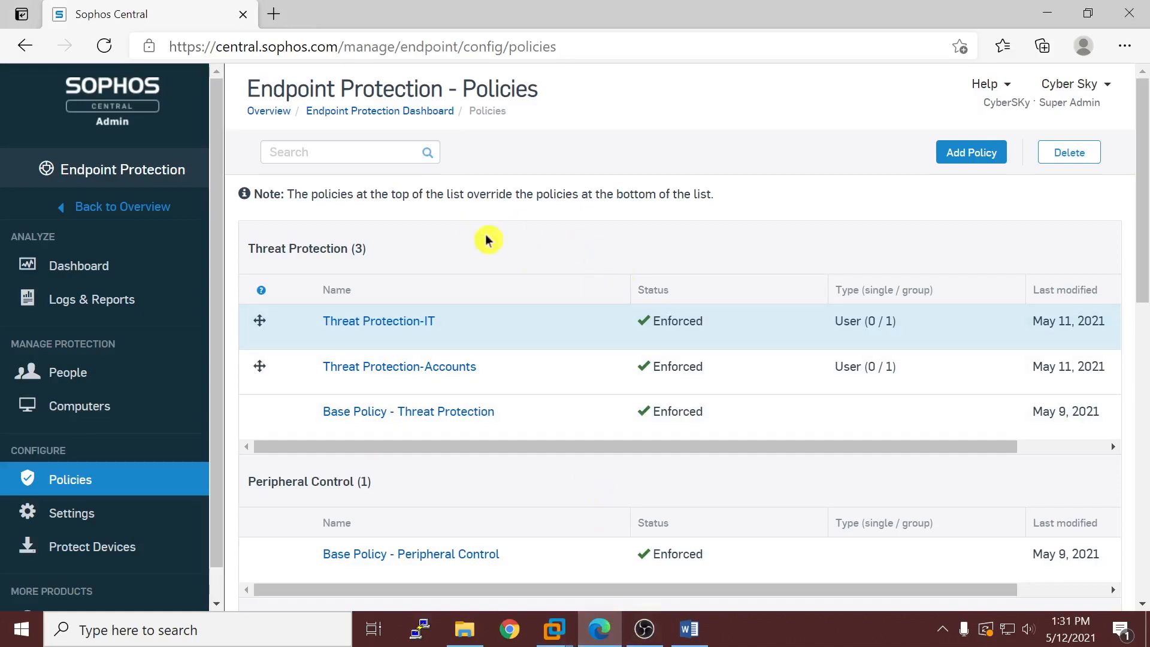
Step: Add a new policy for the Peripheral Control feature with the User type
{"action": "left_click", "coordinate": [972, 155]}
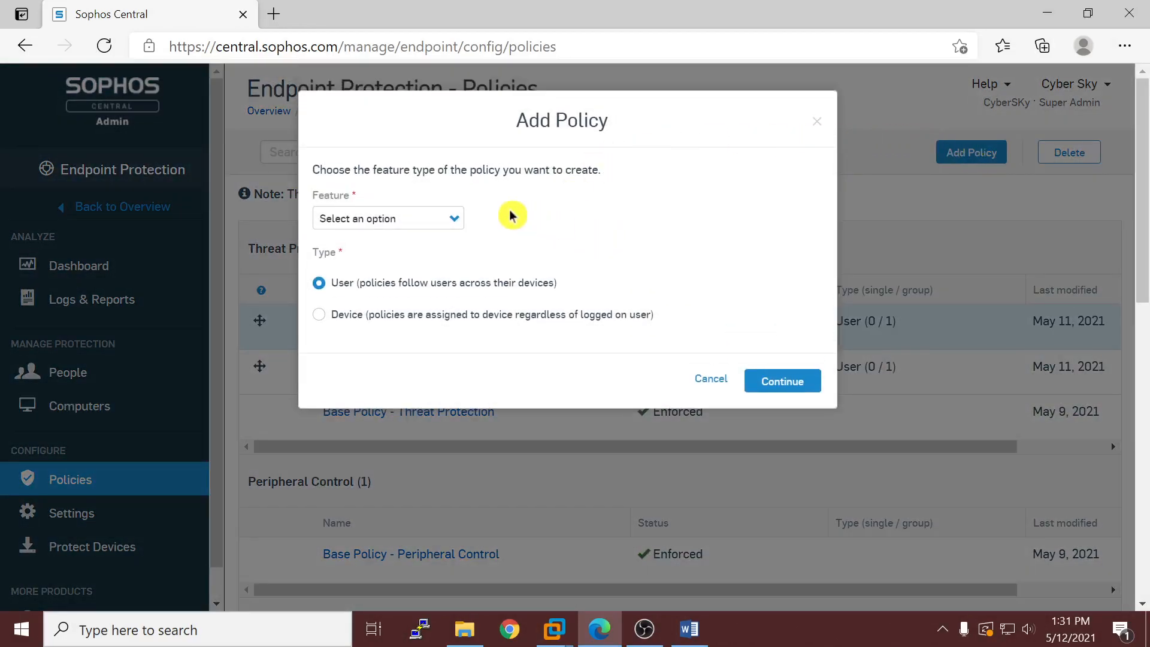
{"action": "left_click", "coordinate": [410, 223]}
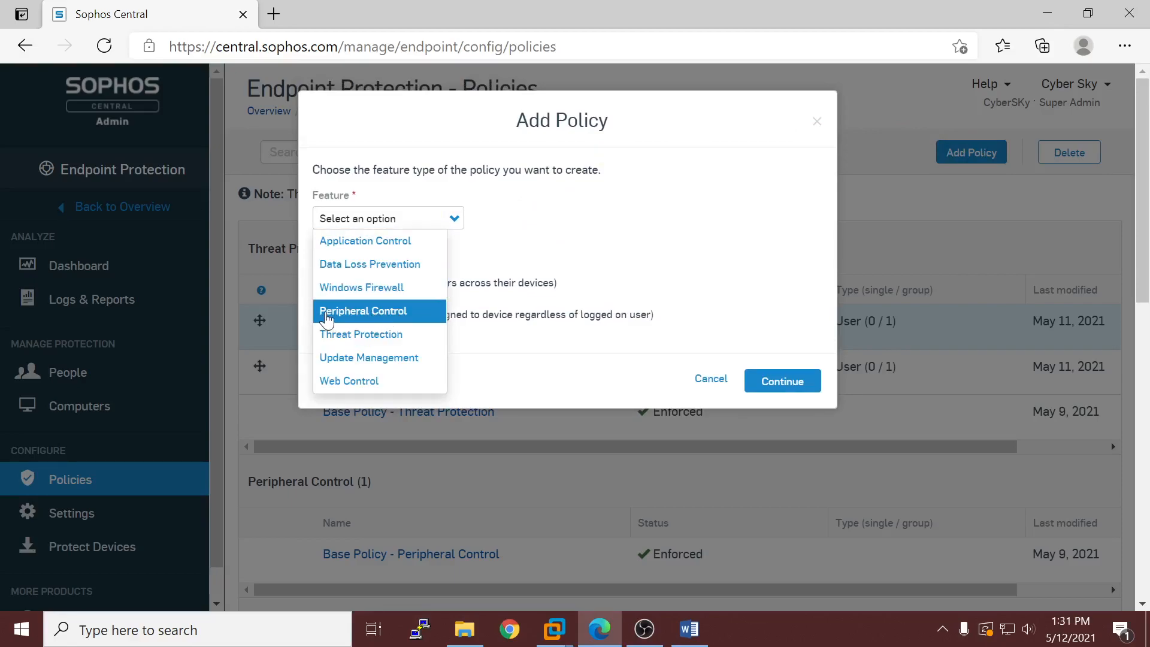
{"action": "left_click", "coordinate": [395, 312]}
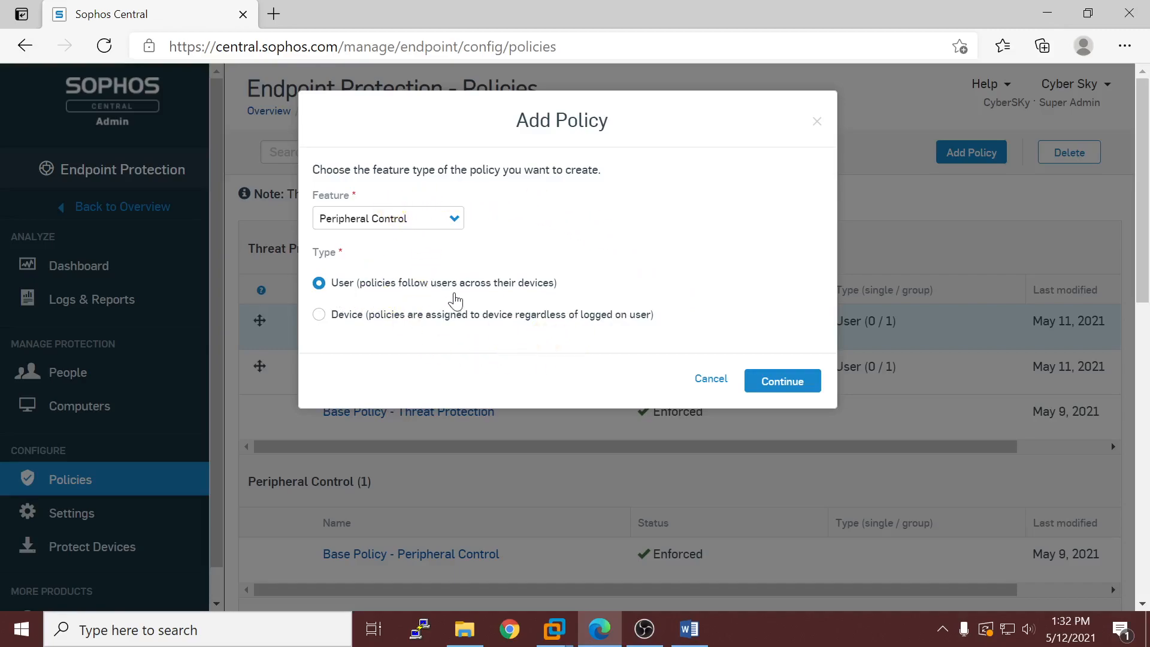
{"action": "left_click", "coordinate": [763, 380]}
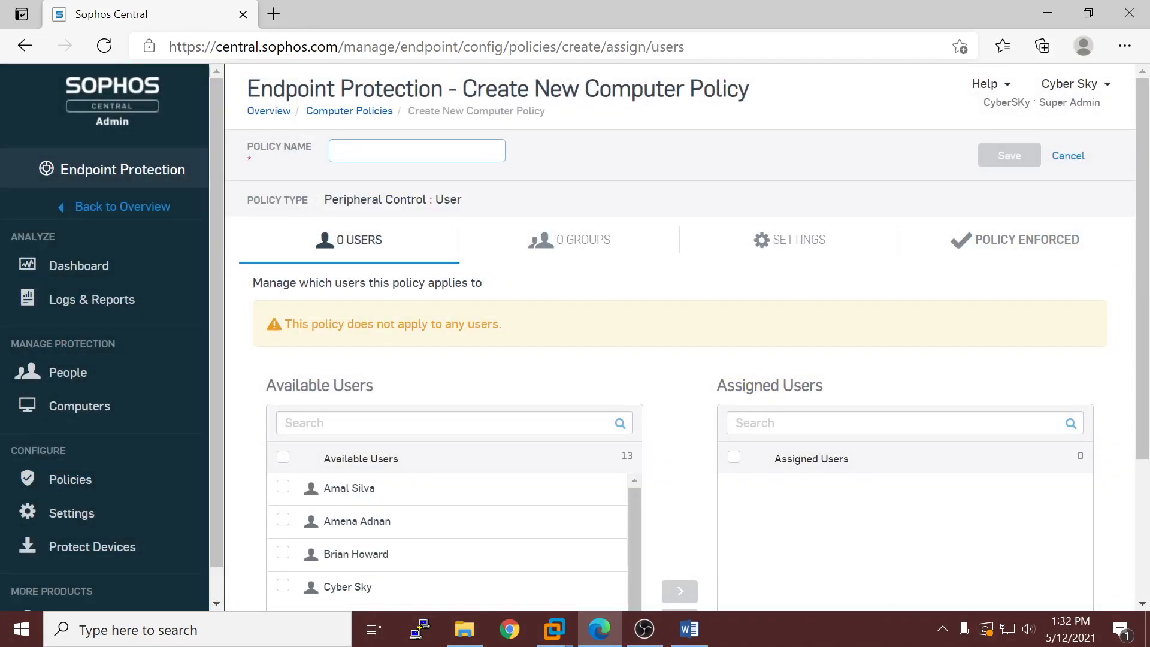
Step: Name the new policy Device Control-Accounts and check its policy type
{"action": "type", "text": "A"}
{"action": "key", "text": "BackSpace"}
{"action": "type", "text": "Device Control-A"}
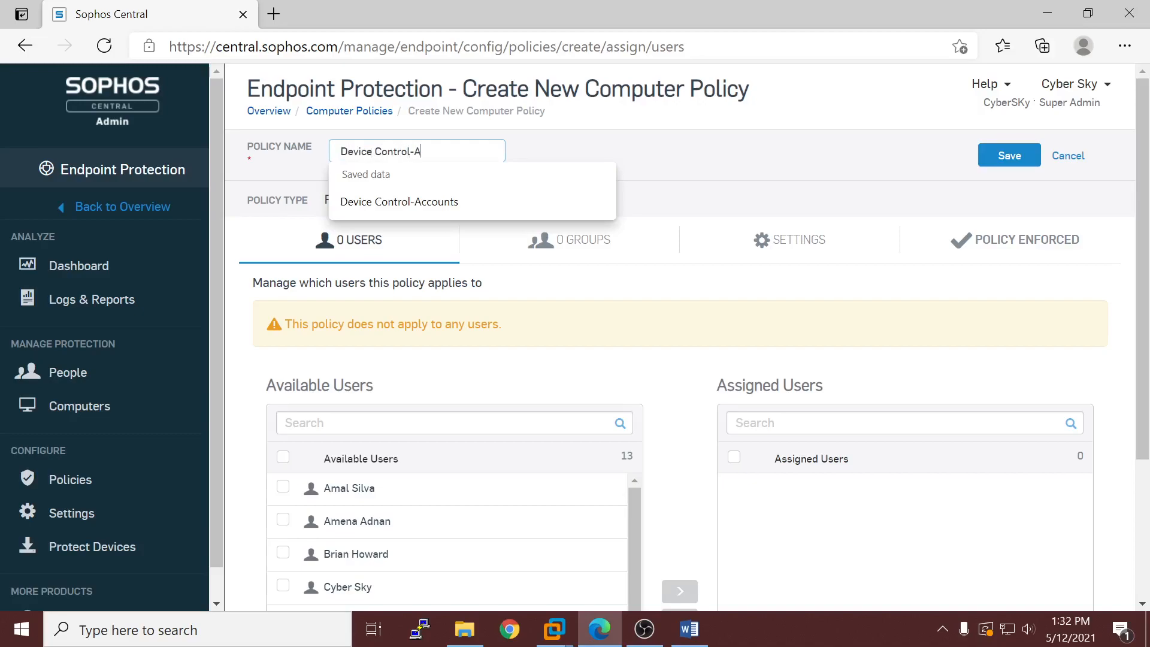
{"action": "type", "text": "ccounts"}
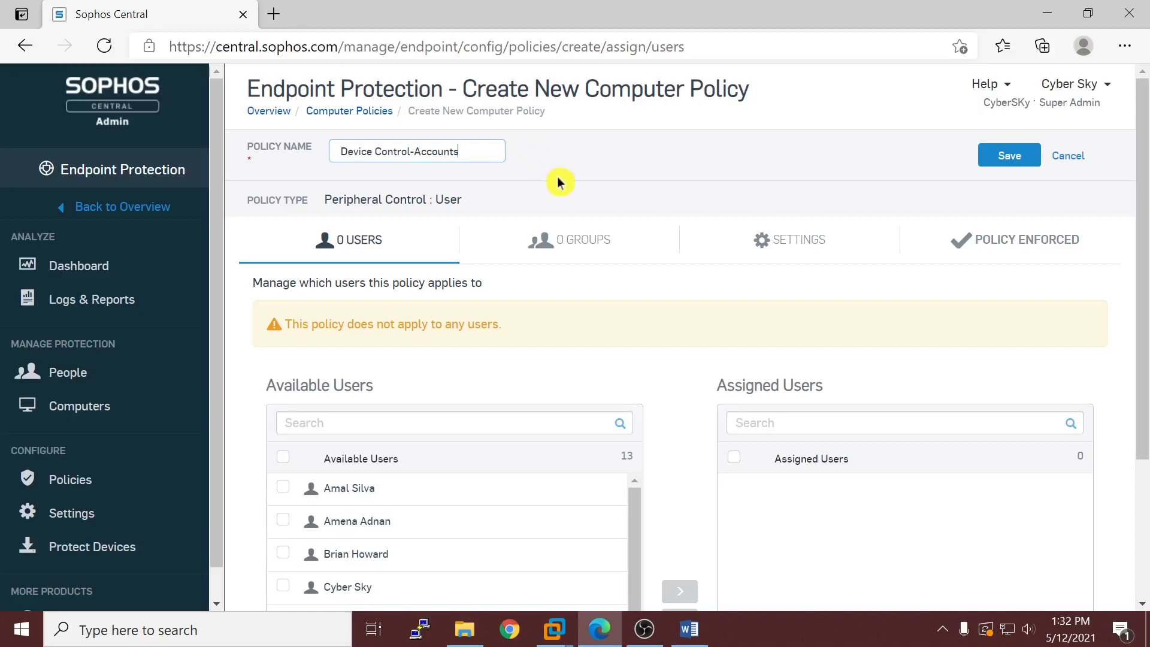
{"action": "scroll", "coordinate": [559, 182], "scroll_direction": "down", "scroll_amount": 2}
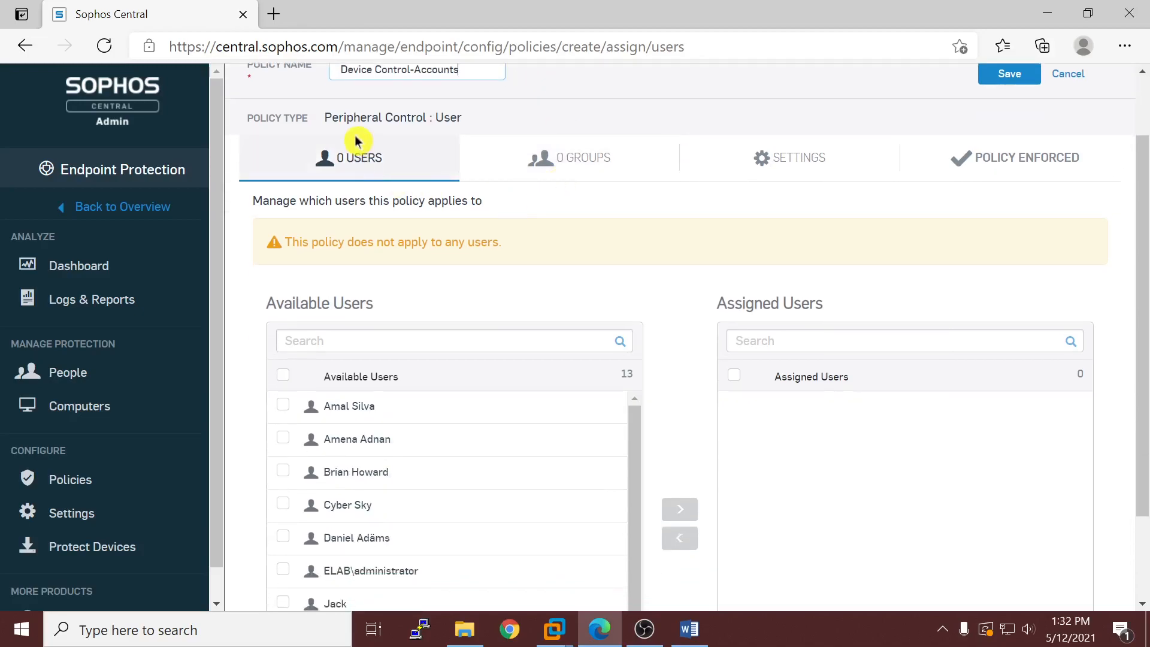
{"action": "left_click_drag", "start_coordinate": [469, 118], "coordinate": [318, 117]}
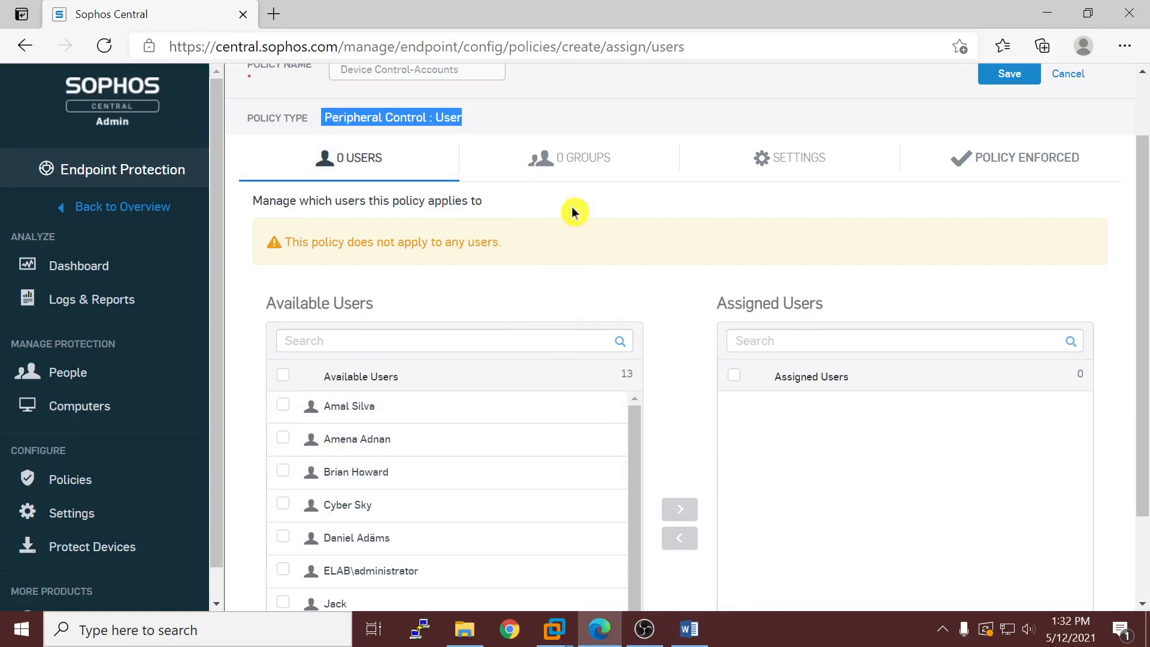
Step: Assign the Accounts (ELAB) user group to the new policy
{"action": "left_click", "coordinate": [552, 168]}
{"action": "scroll", "coordinate": [488, 367], "scroll_direction": "down", "scroll_amount": 1}
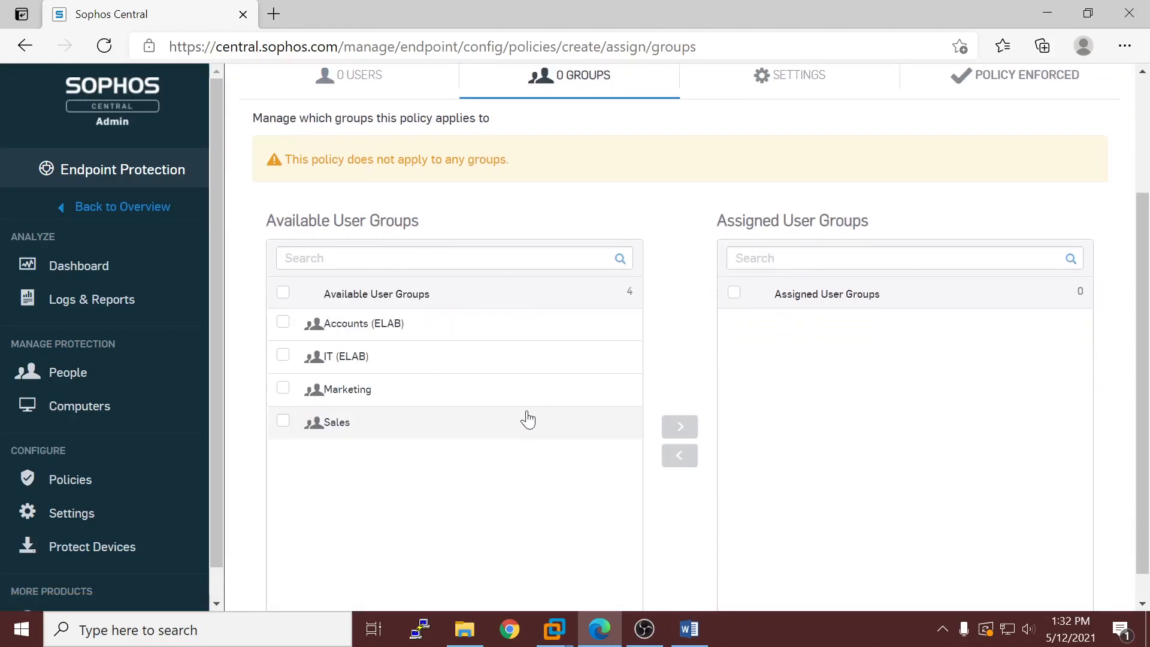
{"action": "left_click", "coordinate": [284, 324]}
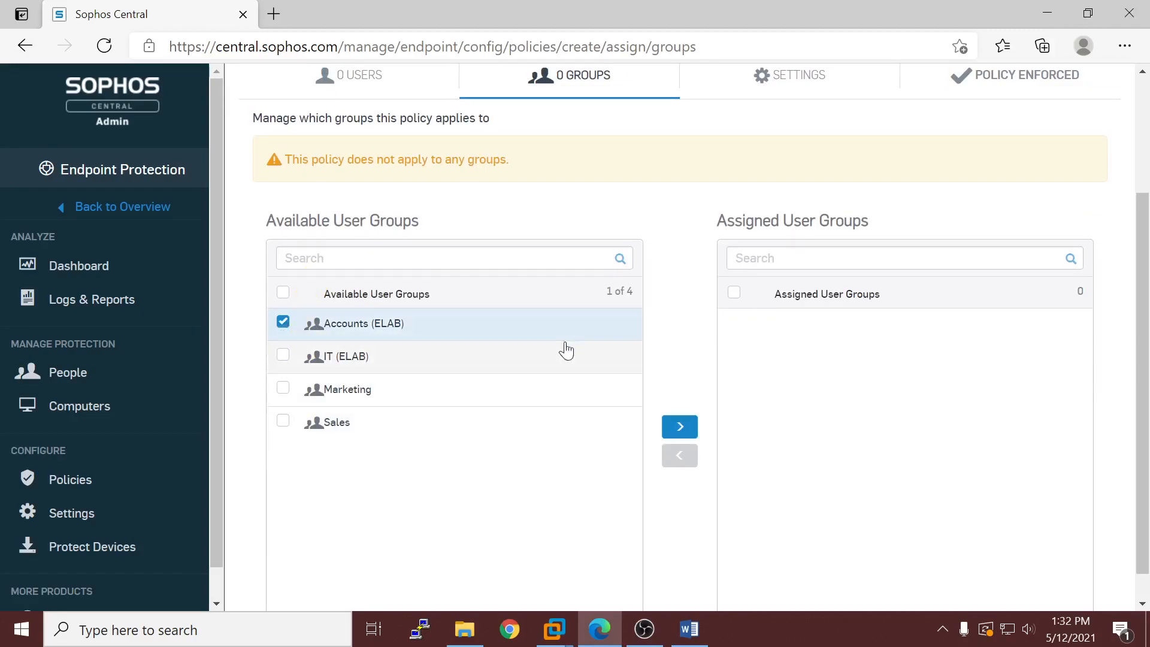
{"action": "left_click", "coordinate": [683, 426]}
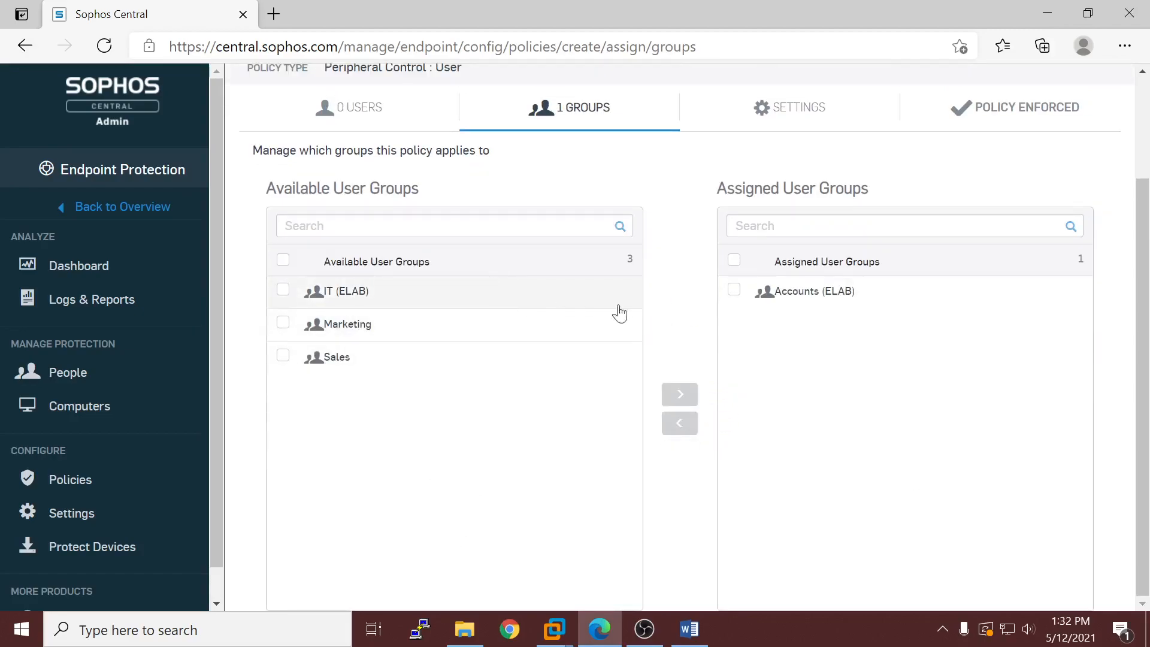
{"action": "scroll", "coordinate": [797, 379], "scroll_direction": "up", "scroll_amount": 2}
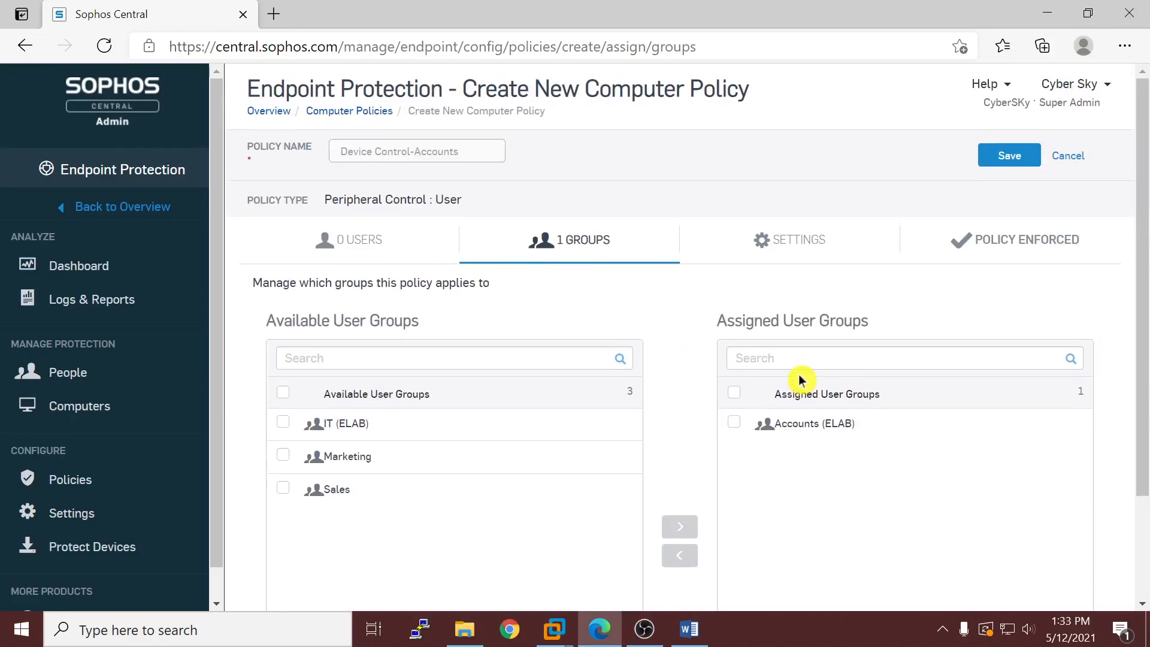
Step: Open the new policy's peripheral settings and set them to Monitor but do not block
{"action": "left_click", "coordinate": [777, 251]}
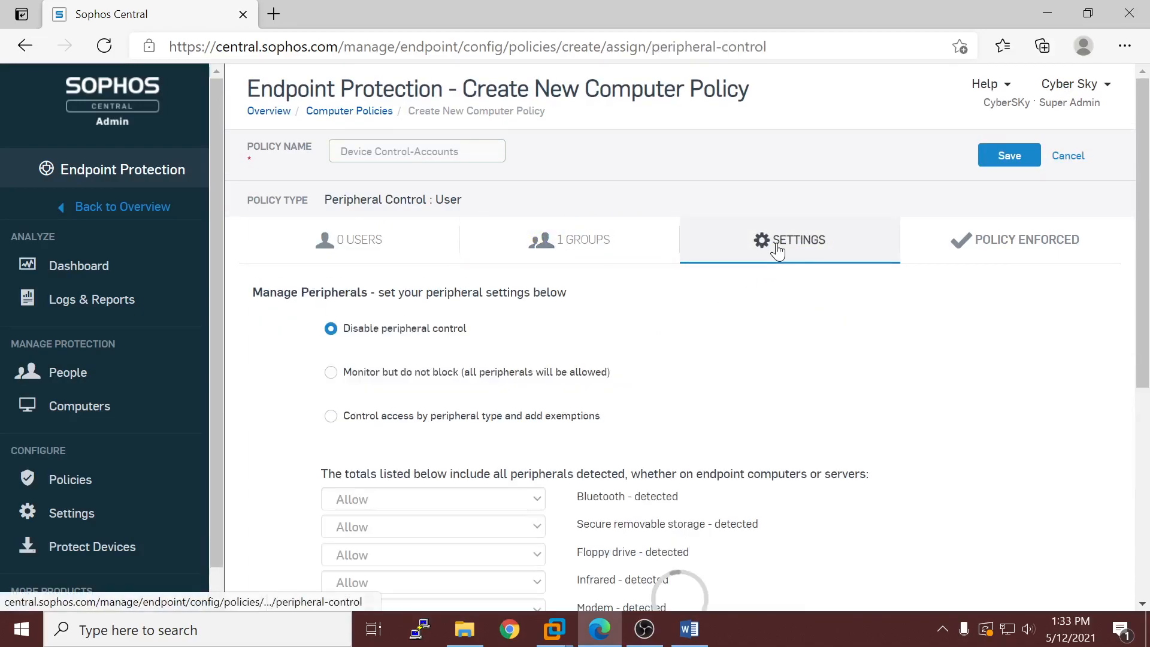
{"action": "scroll", "coordinate": [635, 355], "scroll_direction": "down", "scroll_amount": 1}
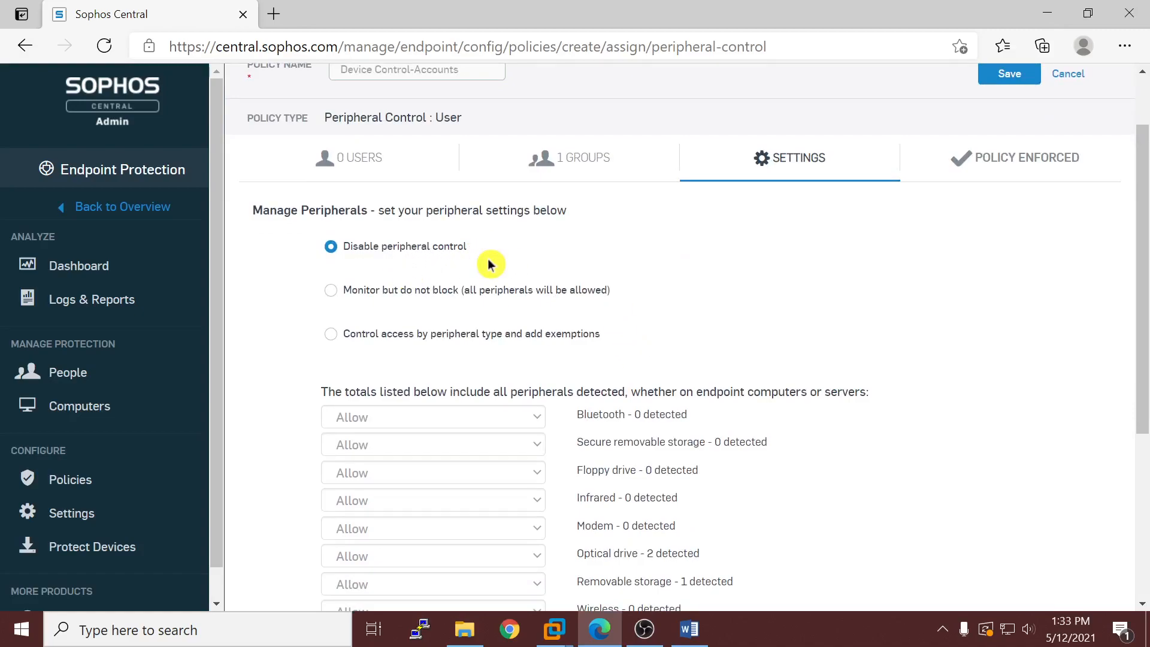
{"action": "scroll", "coordinate": [536, 311], "scroll_direction": "down", "scroll_amount": 1}
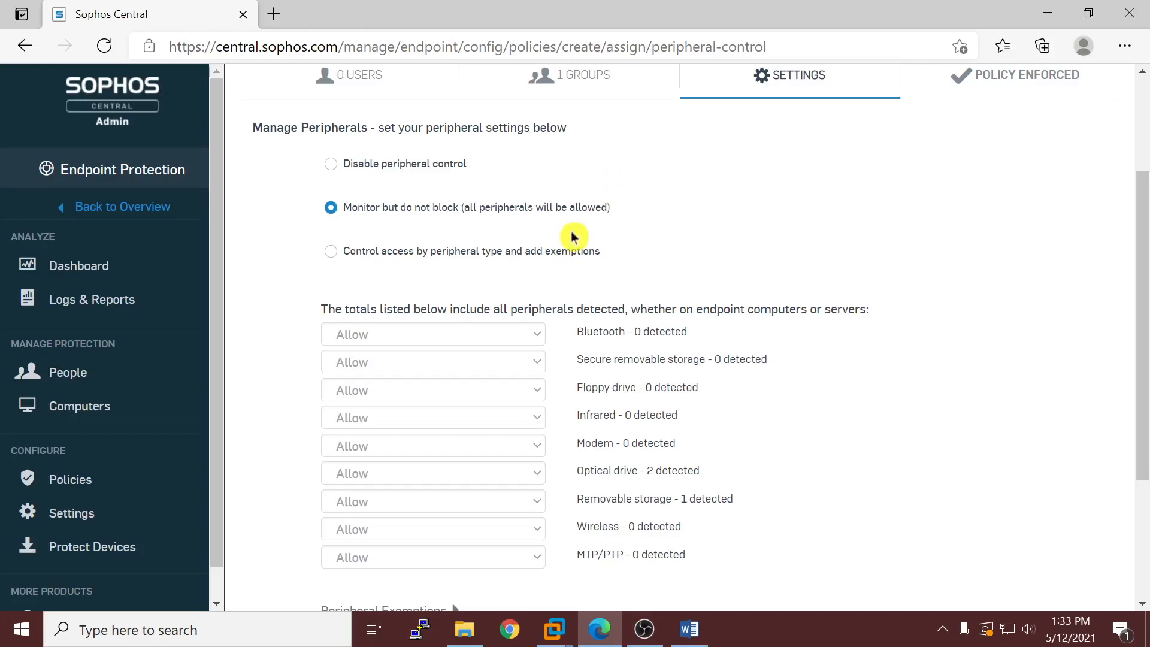
Step: Save the Device Control-Accounts policy and check its entry under Peripheral Control in the policies list
{"action": "scroll", "coordinate": [637, 282], "scroll_direction": "up", "scroll_amount": 3}
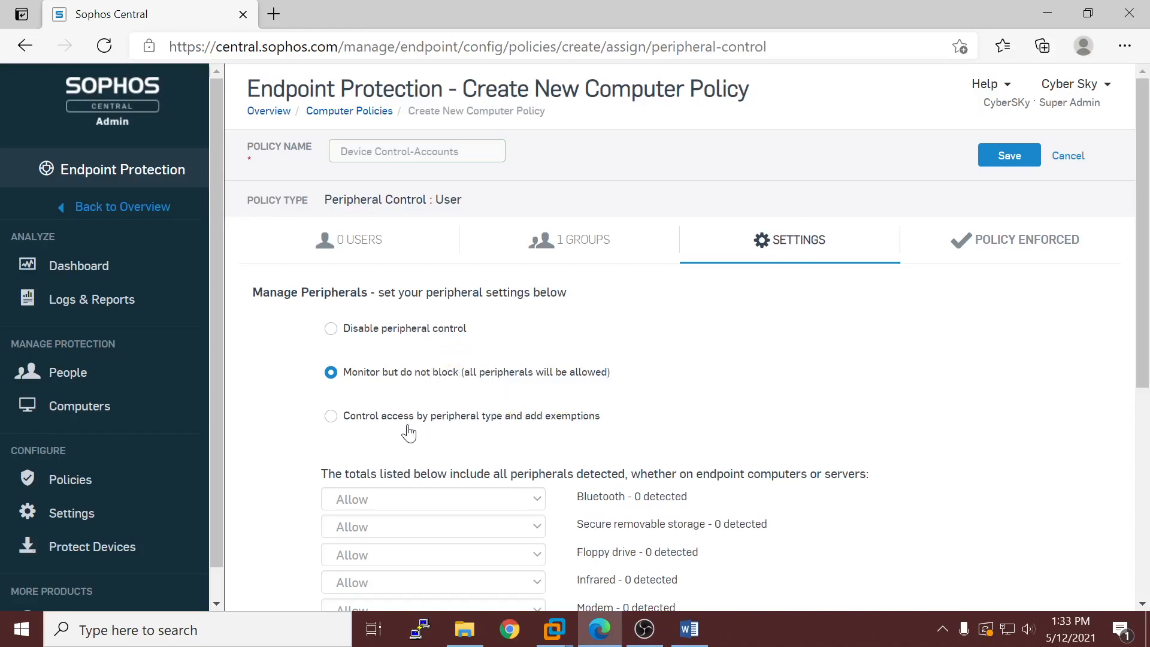
{"action": "left_click_drag", "start_coordinate": [1138, 332], "coordinate": [1108, 257]}
{"action": "left_click", "coordinate": [1010, 157]}
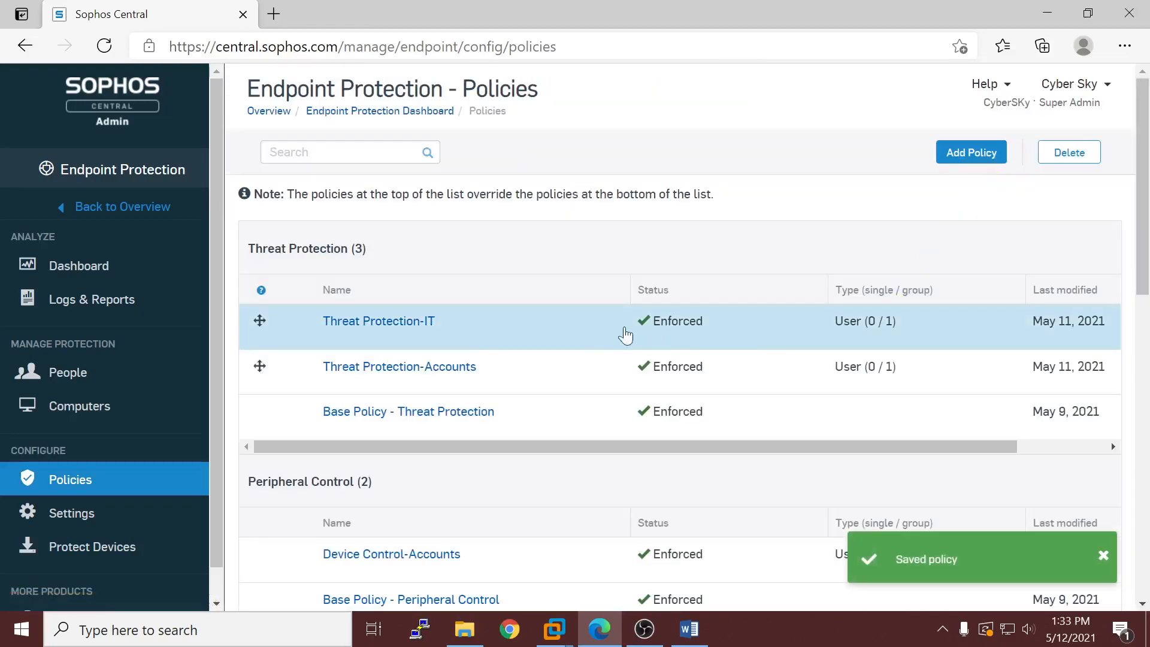
{"action": "scroll", "coordinate": [421, 470], "scroll_direction": "down", "scroll_amount": 3}
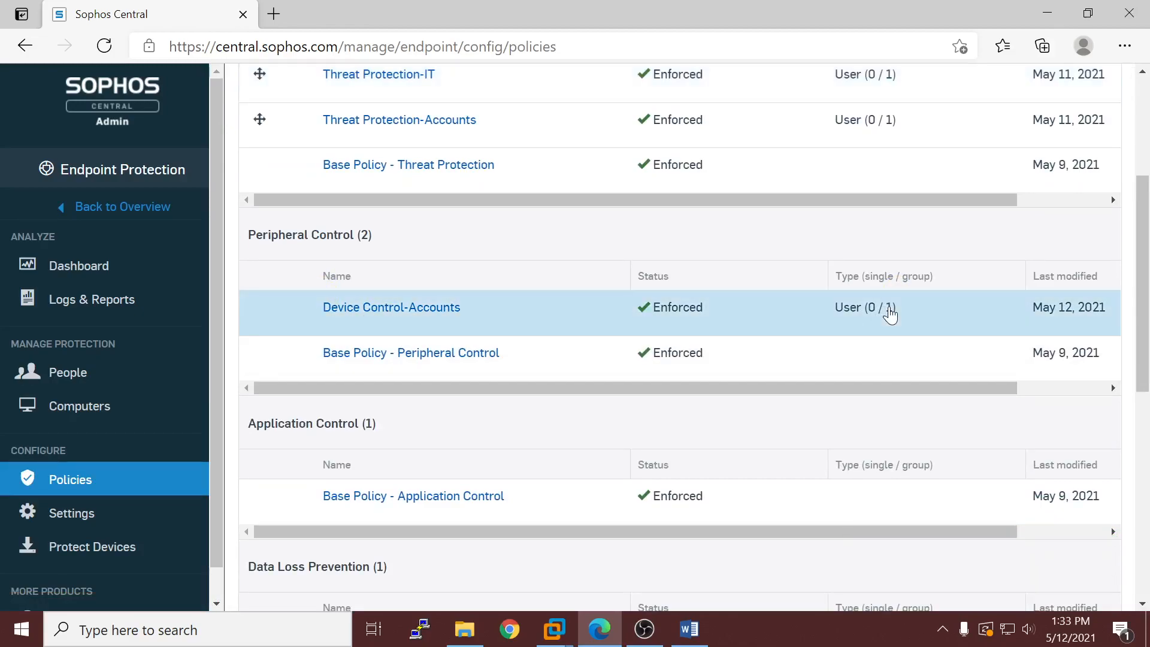
Step: Check which peripheral control policy applies to the first listed user, and return to the policies overview
{"action": "left_click", "coordinate": [54, 376]}
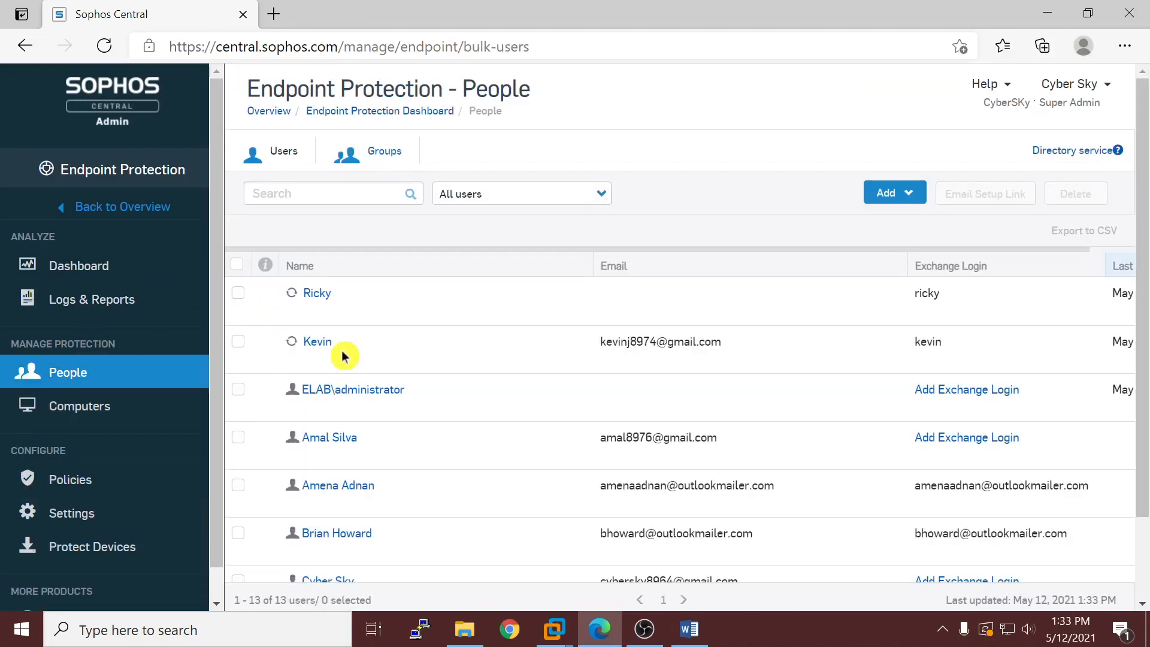
{"action": "left_click", "coordinate": [318, 290]}
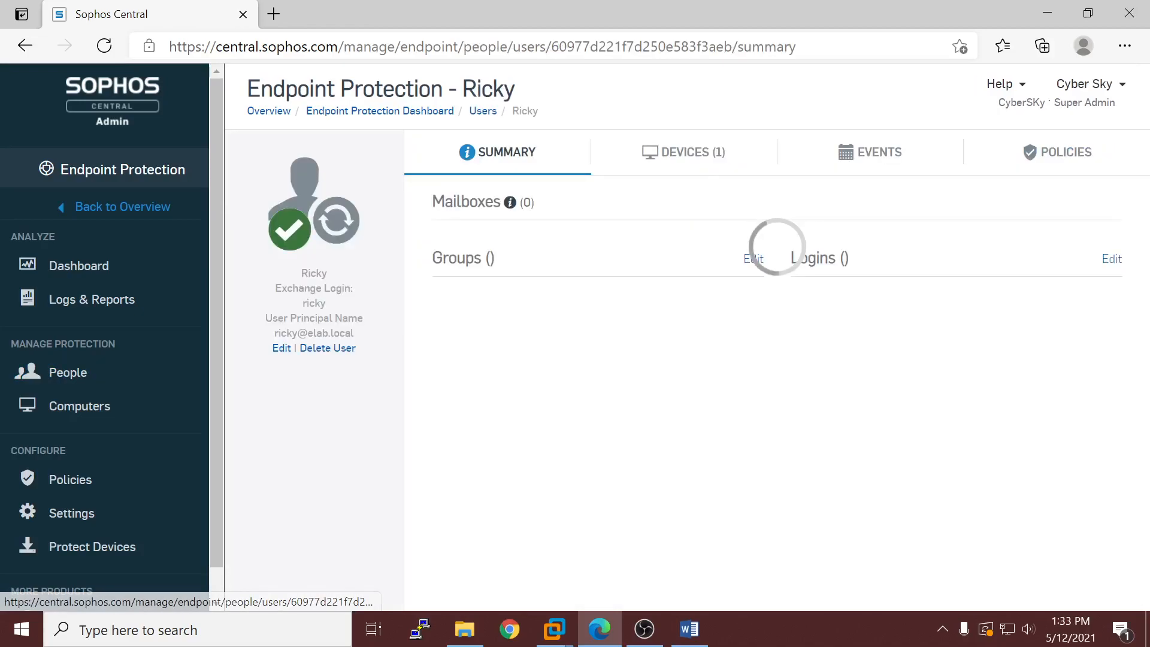
{"action": "left_click", "coordinate": [1059, 146]}
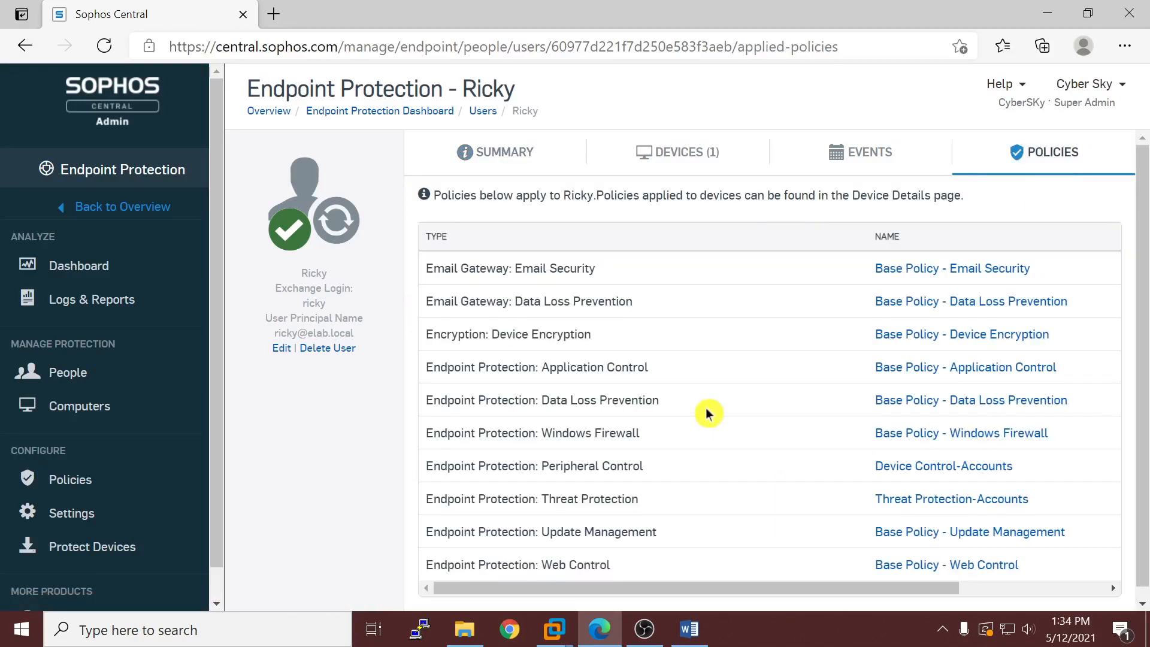
{"action": "scroll", "coordinate": [708, 414], "scroll_direction": "down", "scroll_amount": 1}
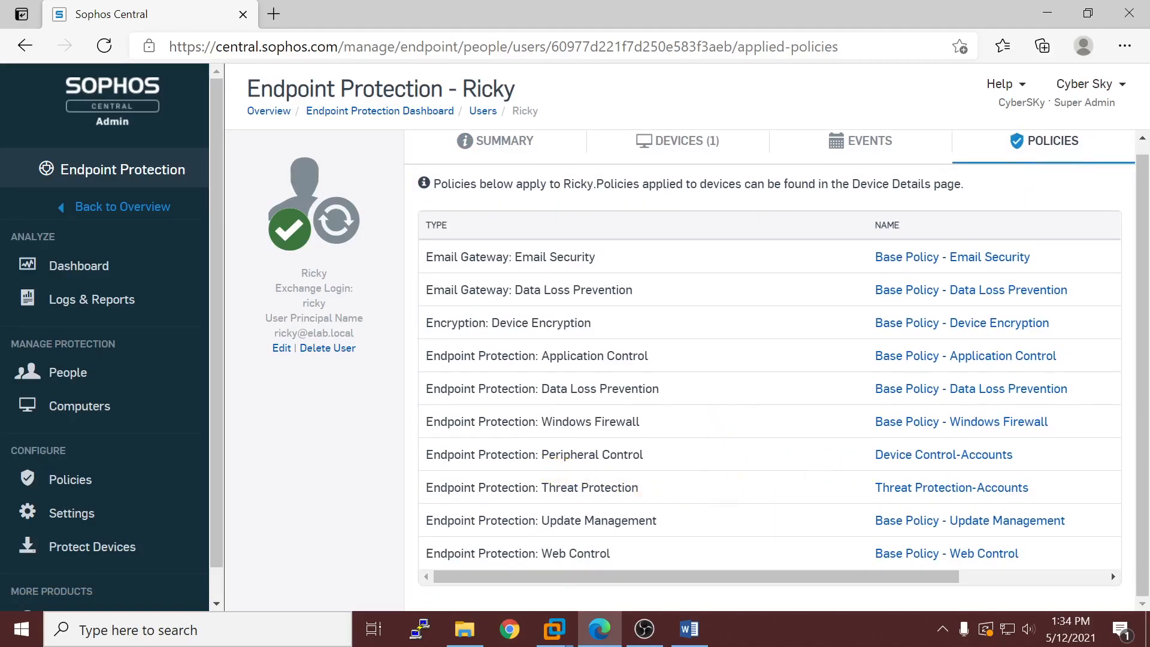
{"action": "left_click_drag", "start_coordinate": [434, 454], "coordinate": [1031, 452]}
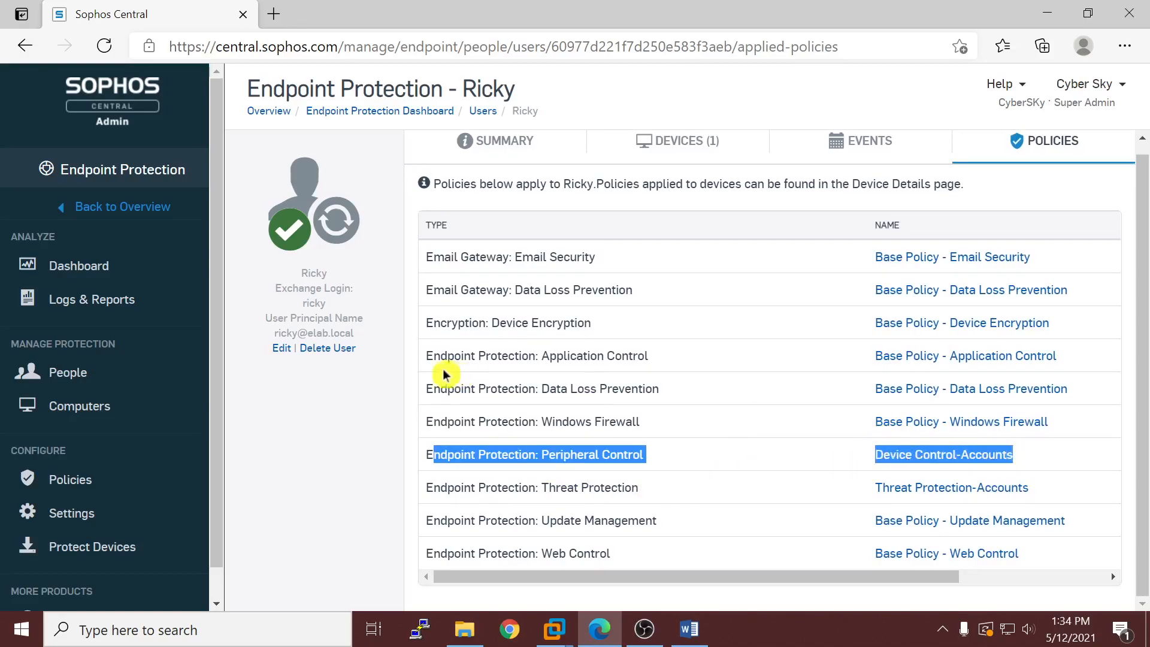
{"action": "left_click", "coordinate": [84, 479]}
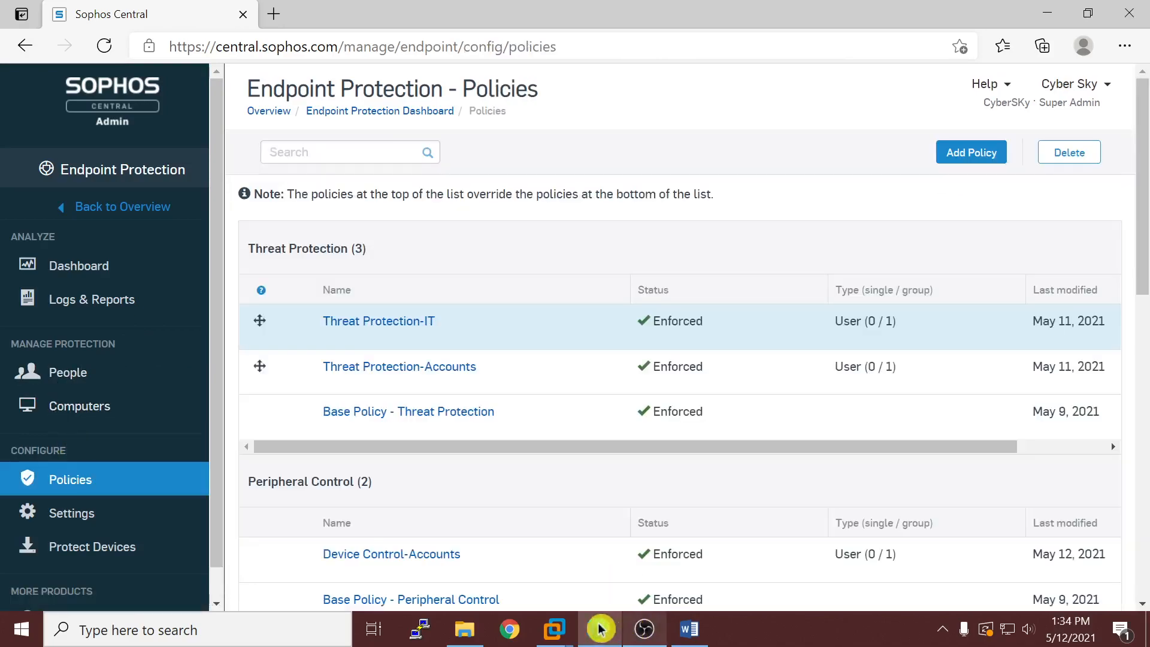
Step: Switch to the Windows 10 x64-192.168.8.103-Accounts virtual machine in VMware Workstation and show it full screen
{"action": "mouse_move", "coordinate": [560, 627]}
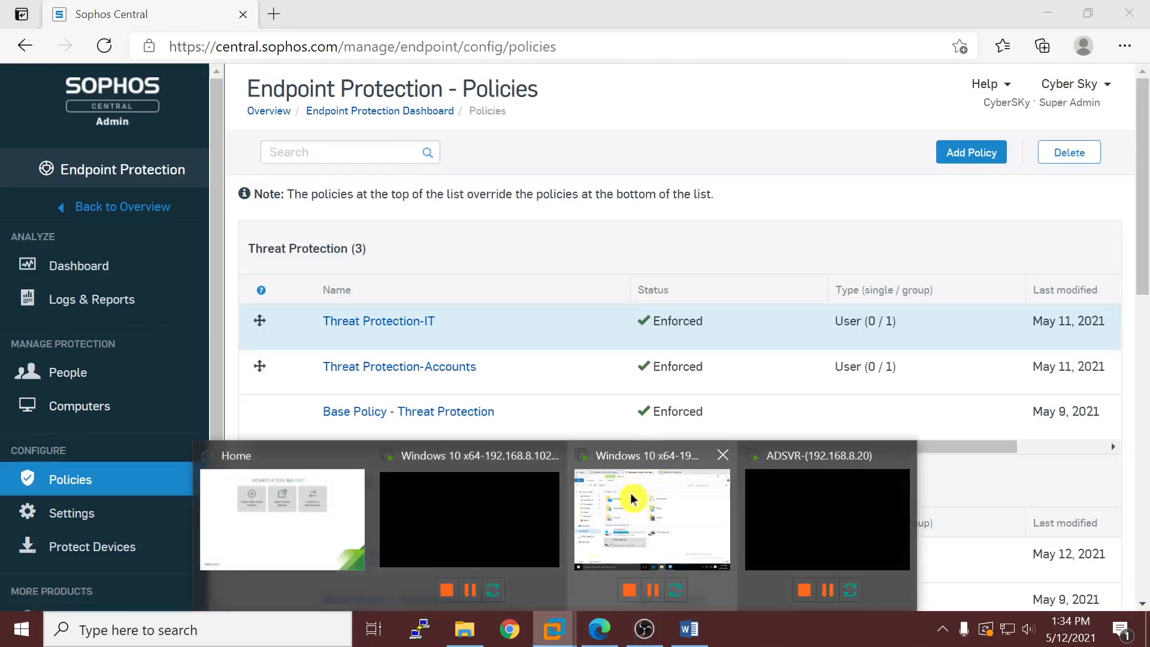
{"action": "left_click", "coordinate": [661, 505]}
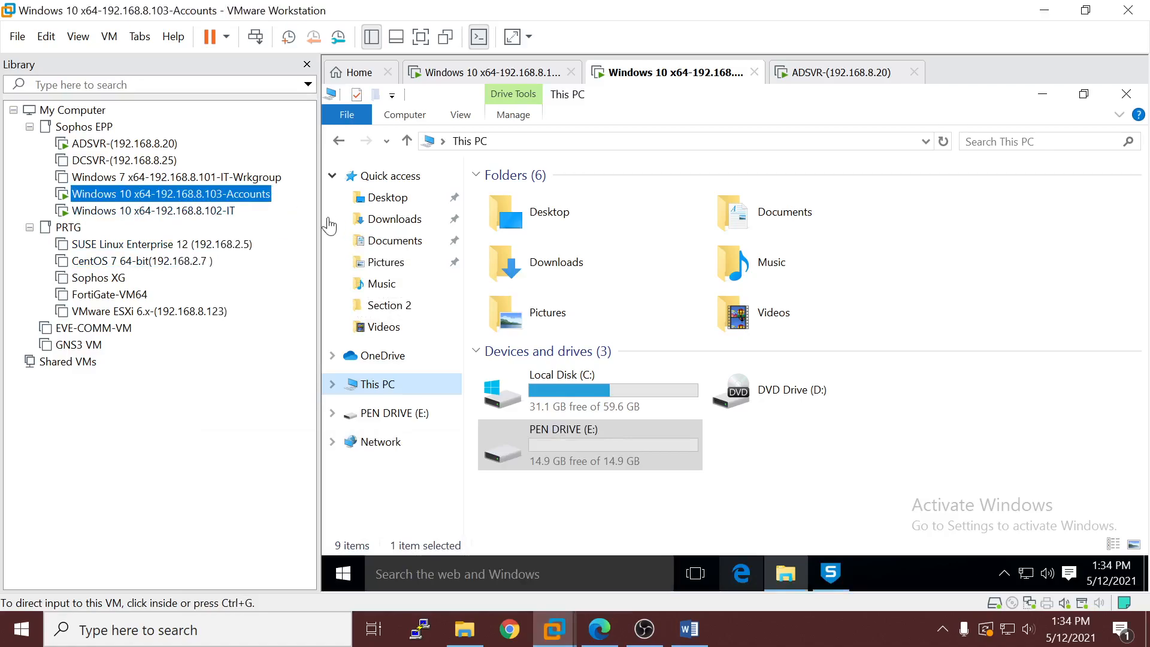
{"action": "left_click", "coordinate": [430, 40]}
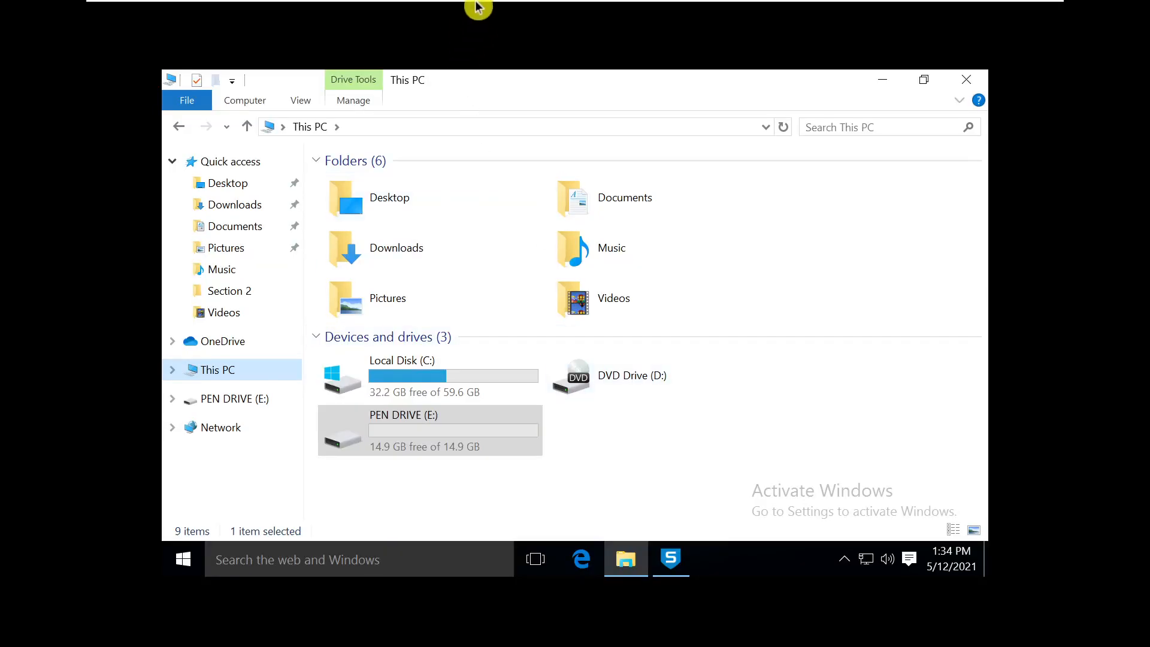
{"action": "mouse_move", "coordinate": [477, 6]}
{"action": "left_click", "coordinate": [441, 12]}
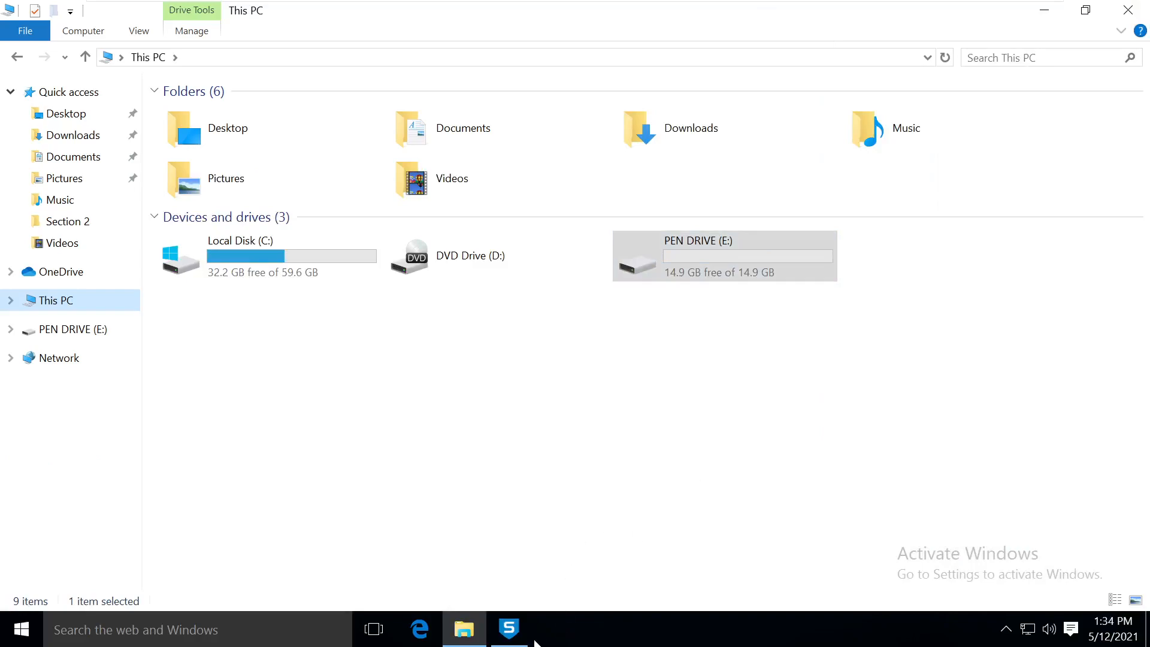
Step: Open the Sophos endpoint agent's update information and start an immediate update
{"action": "left_click", "coordinate": [509, 628]}
{"action": "left_click_drag", "start_coordinate": [385, 45], "coordinate": [641, 44]}
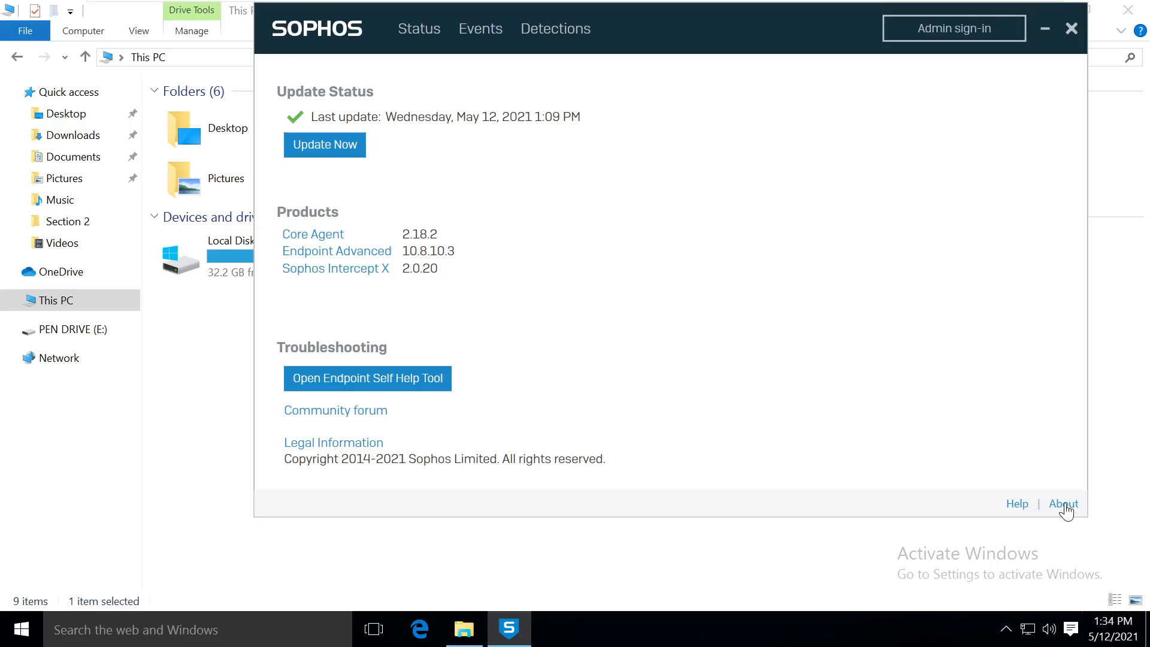
{"action": "left_click", "coordinate": [336, 149]}
{"action": "left_click", "coordinate": [412, 32]}
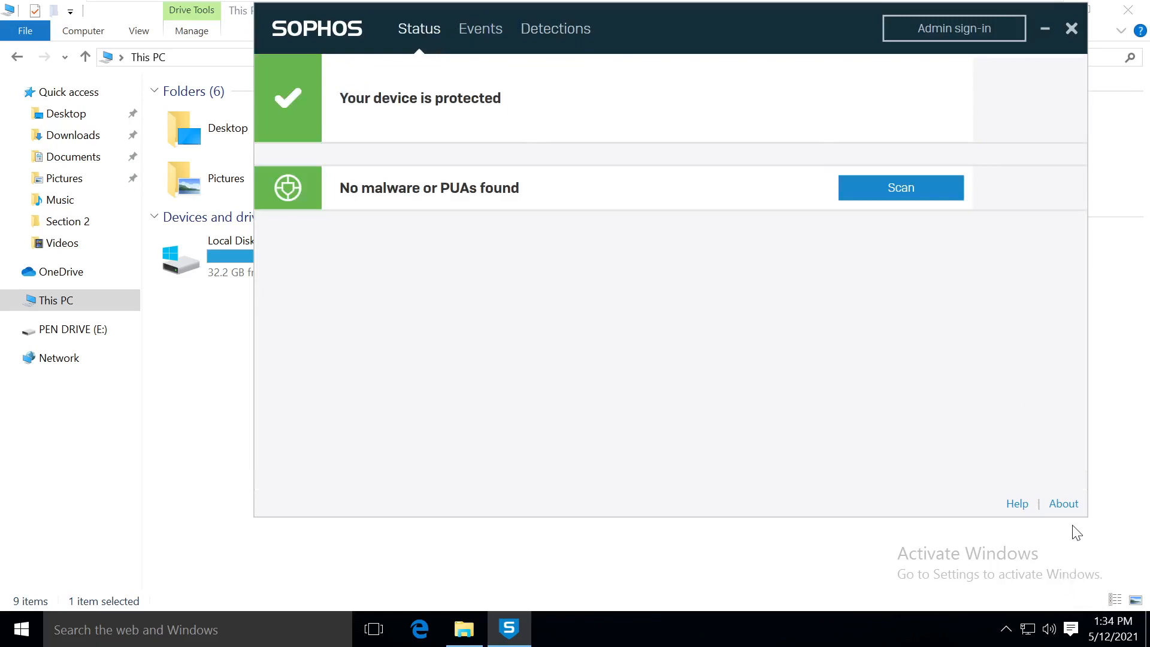
{"action": "left_click", "coordinate": [1064, 505]}
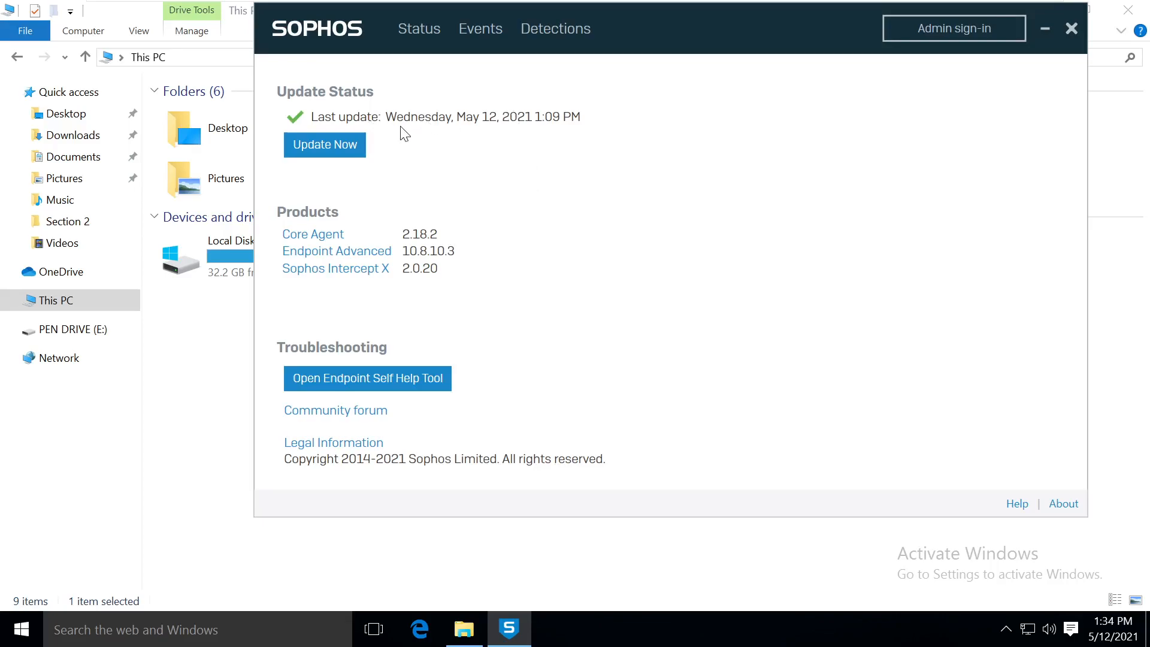
{"action": "left_click", "coordinate": [336, 144]}
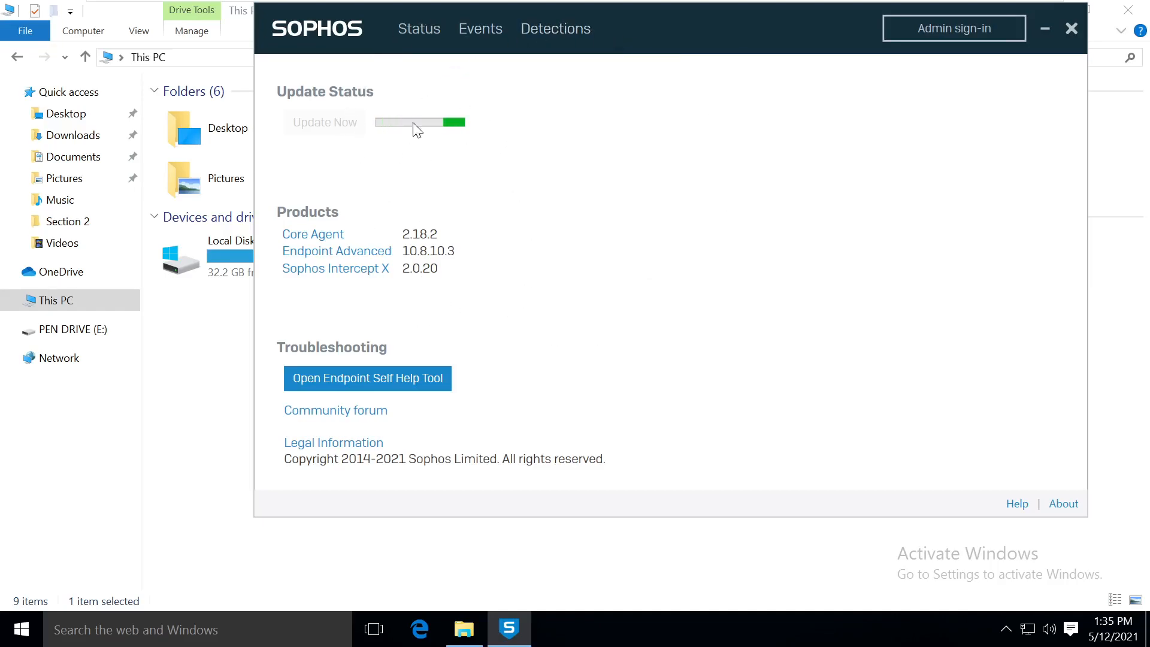
Step: Inspect the properties of PEN DRIVE (E:) and check the Sophos agent's update status
{"action": "left_click", "coordinate": [225, 364]}
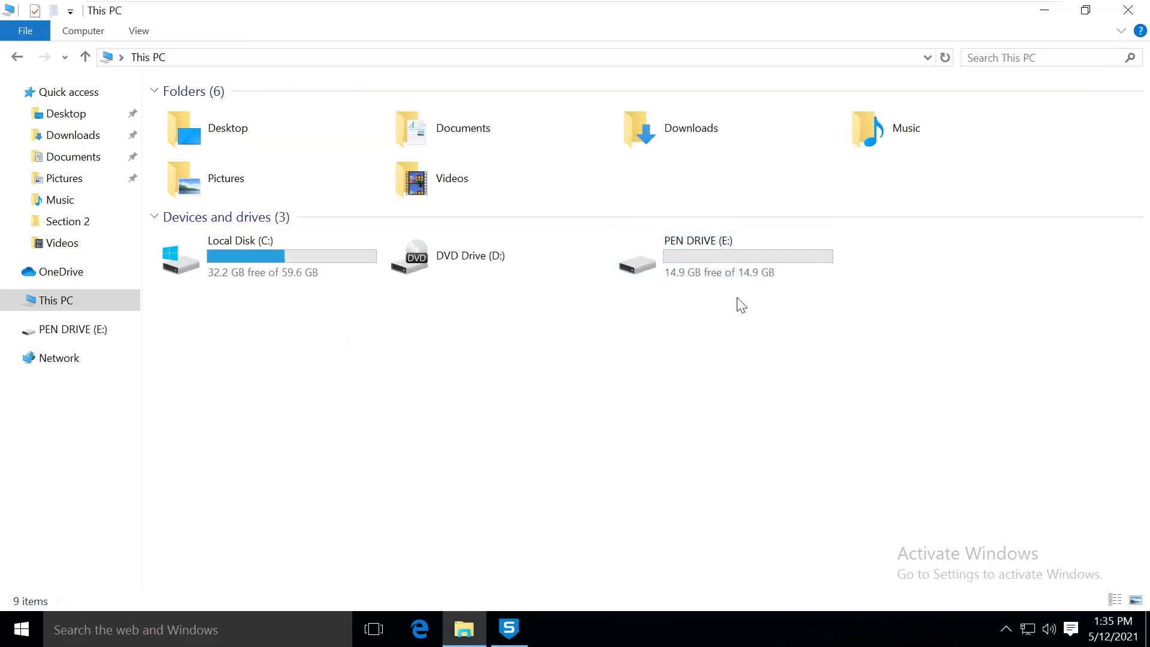
{"action": "right_click", "coordinate": [699, 250]}
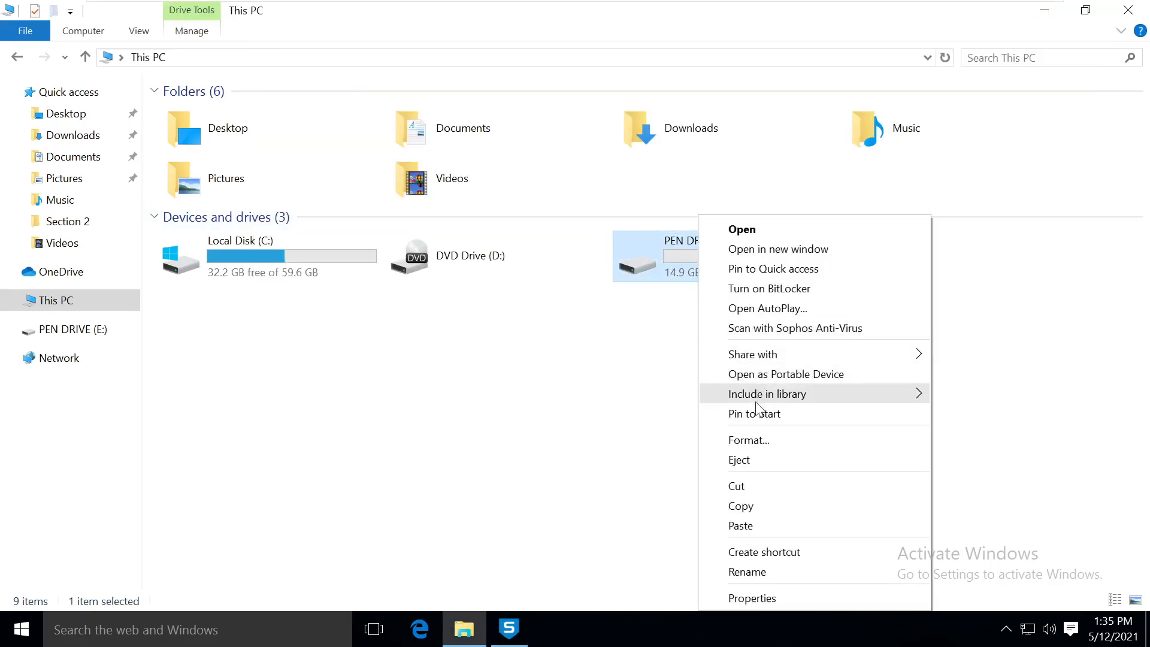
{"action": "left_click", "coordinate": [764, 598]}
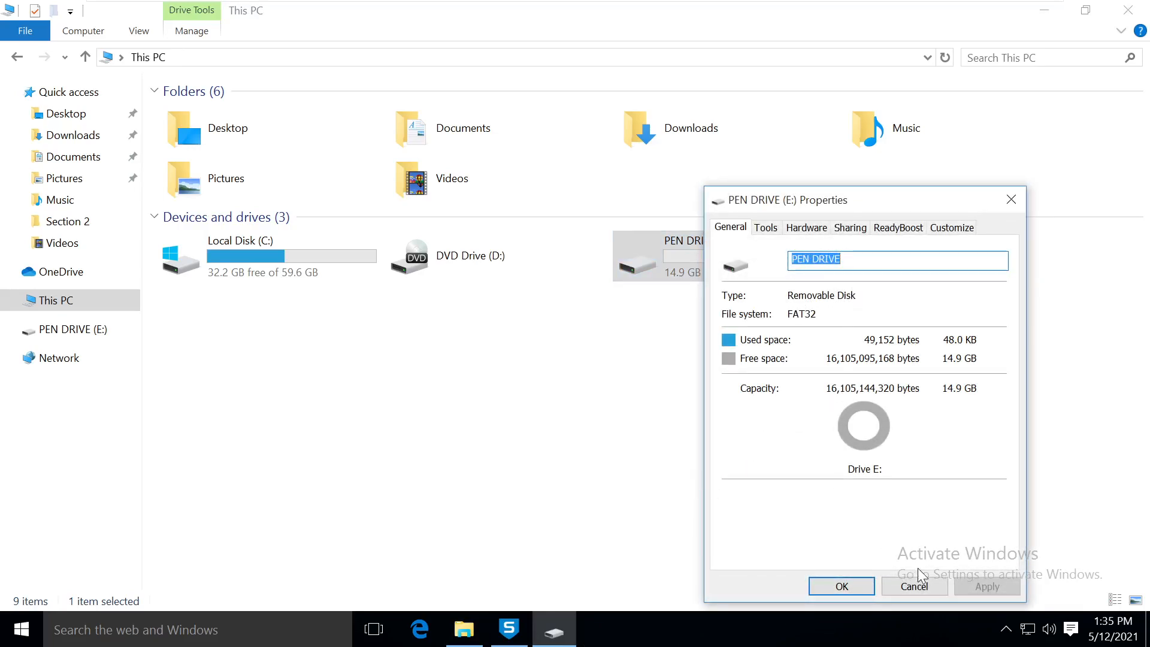
{"action": "left_click", "coordinate": [917, 584]}
{"action": "left_click", "coordinate": [520, 629]}
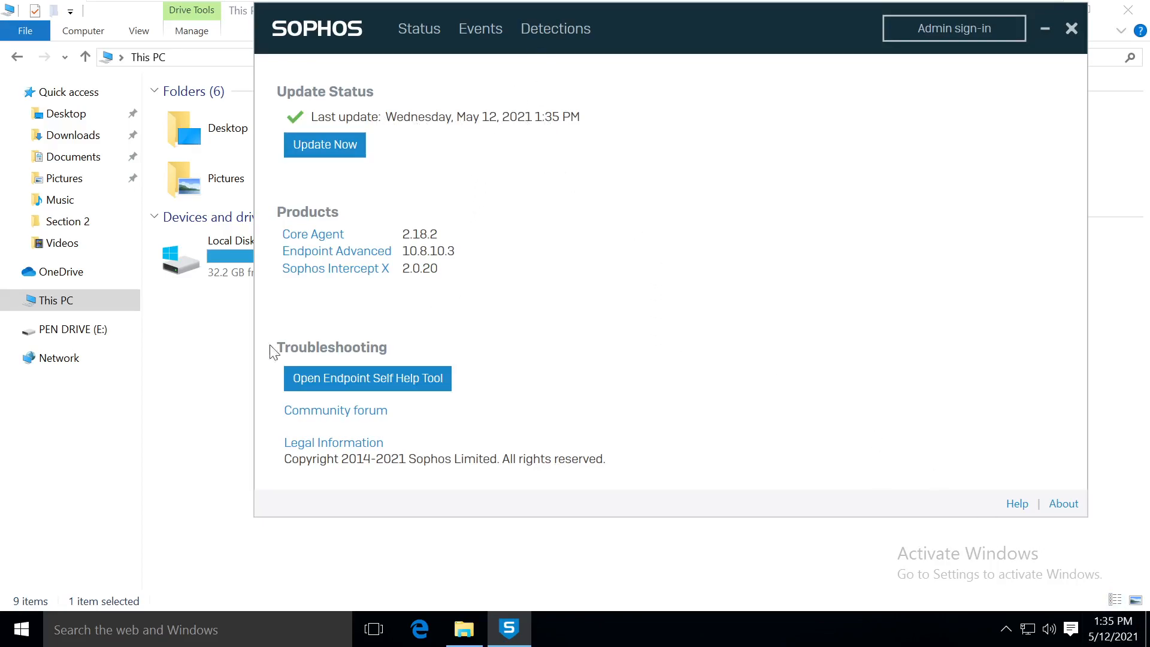
Step: Eject the mass storage device PEN DRIVE (E:) and dismiss the resulting notification
{"action": "left_click", "coordinate": [225, 364]}
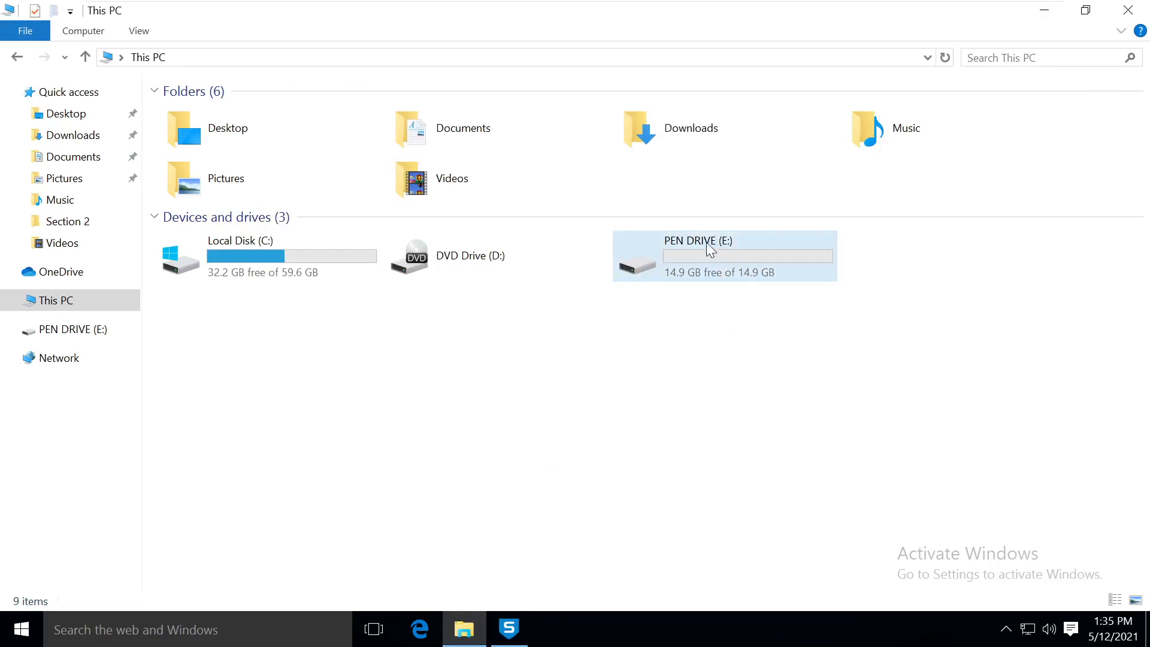
{"action": "left_click", "coordinate": [1006, 629]}
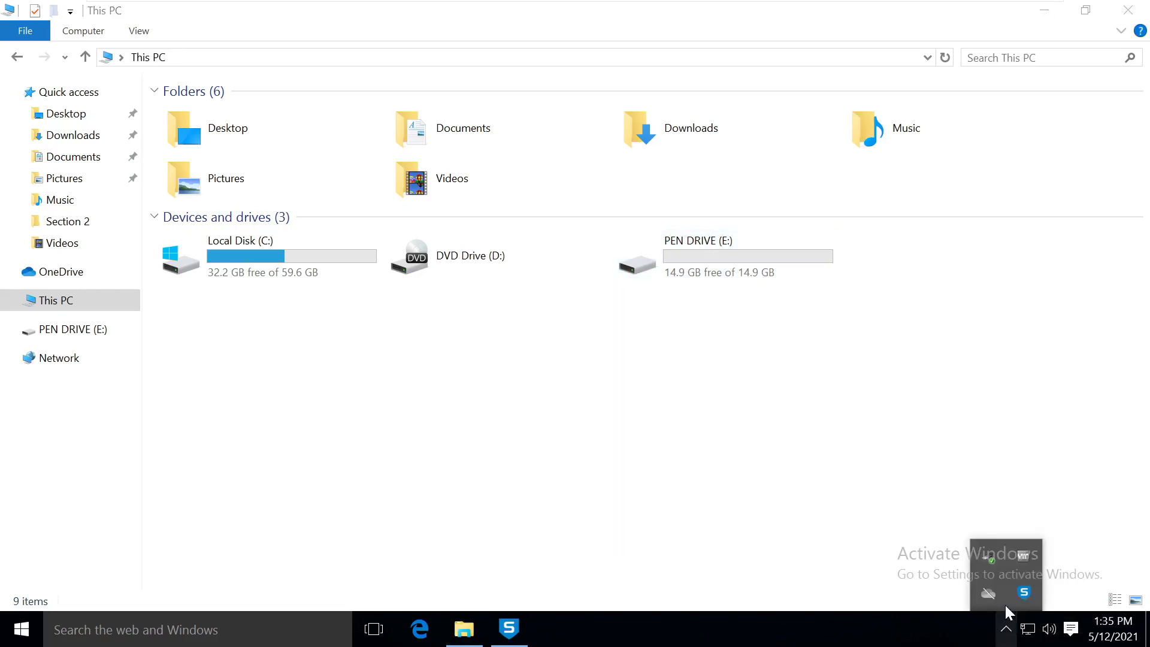
{"action": "left_click", "coordinate": [985, 551]}
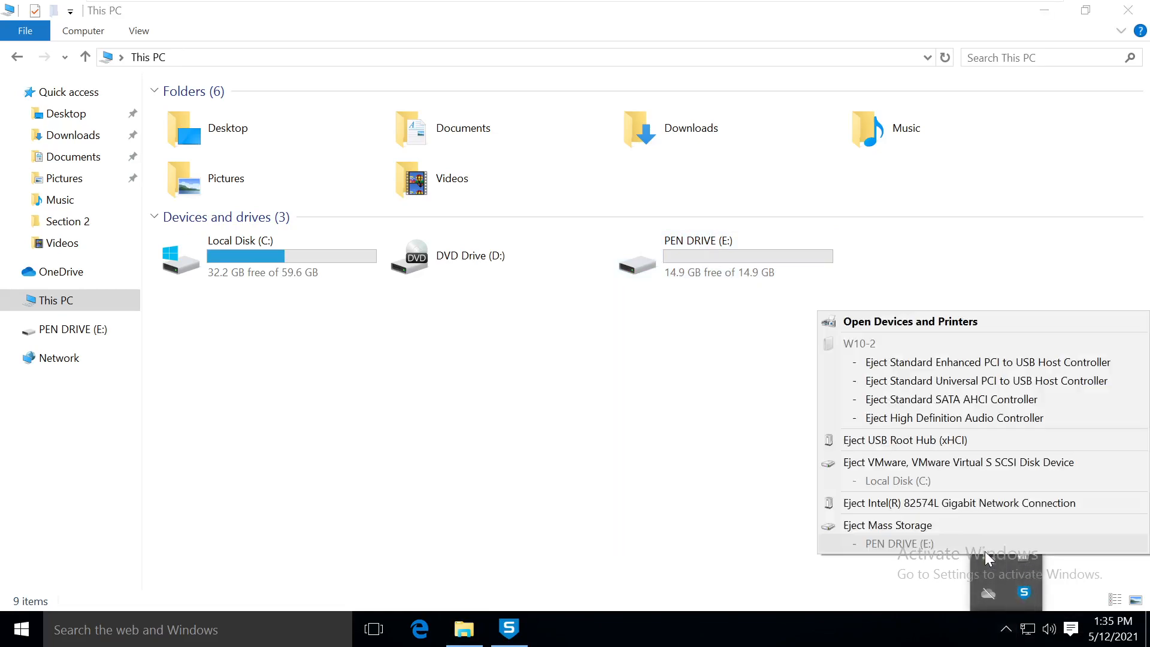
{"action": "left_click", "coordinate": [910, 525]}
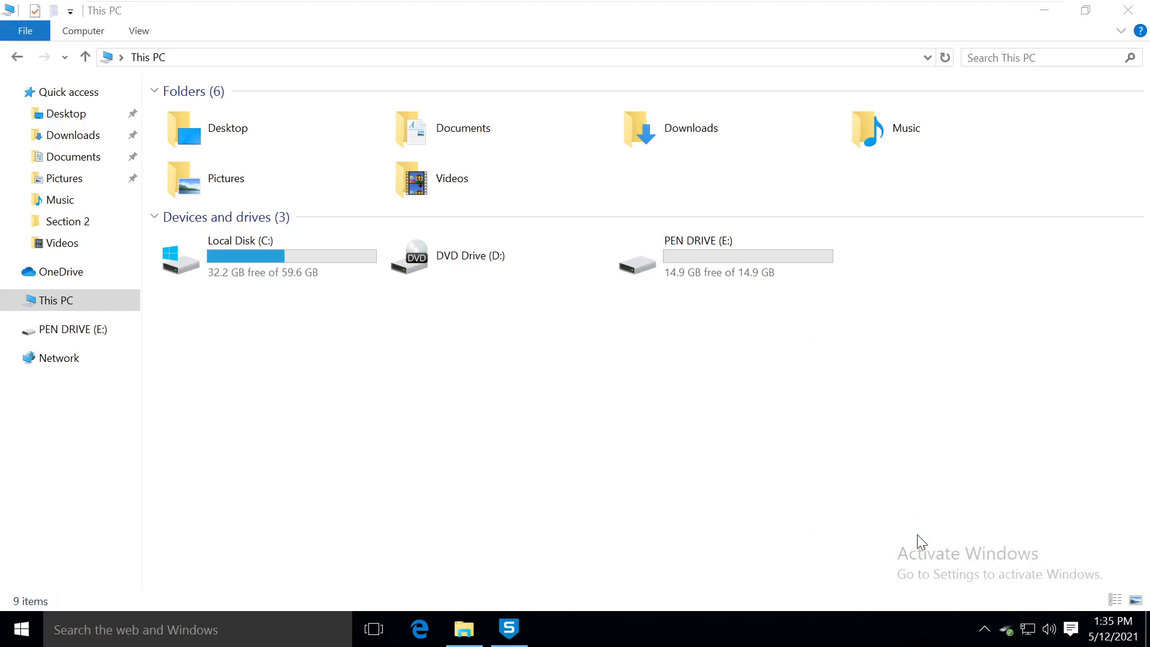
{"action": "left_click", "coordinate": [1132, 530]}
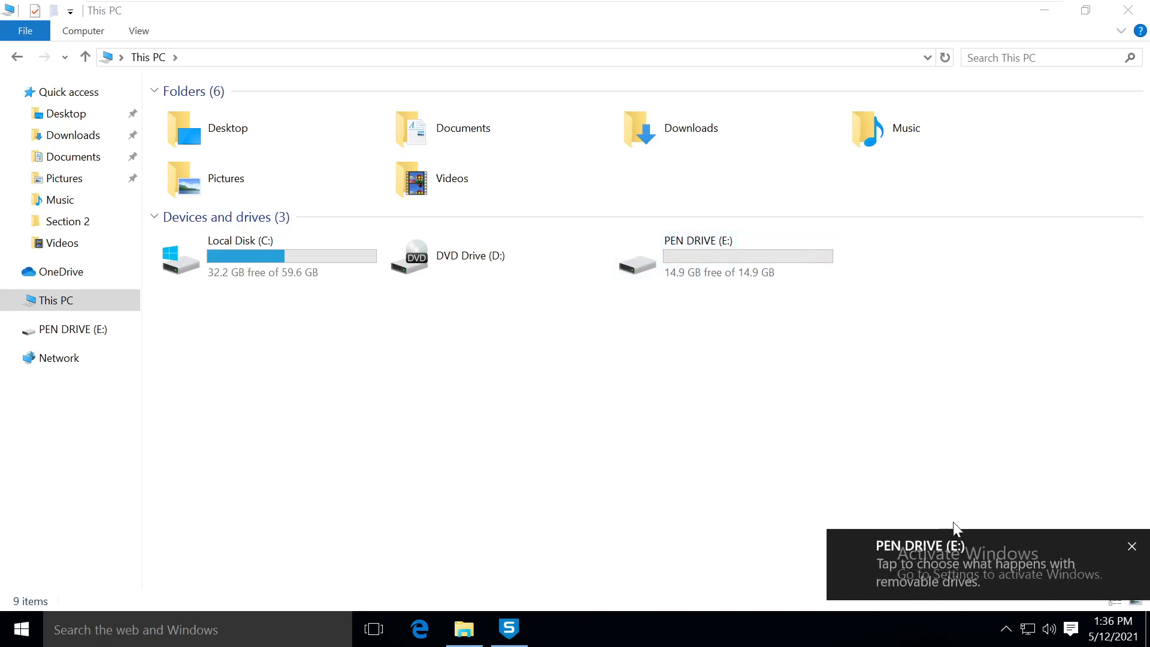
Step: Copy Test File from PEN DRIVE (E:) into the Documents folder
{"action": "double_click", "coordinate": [725, 252]}
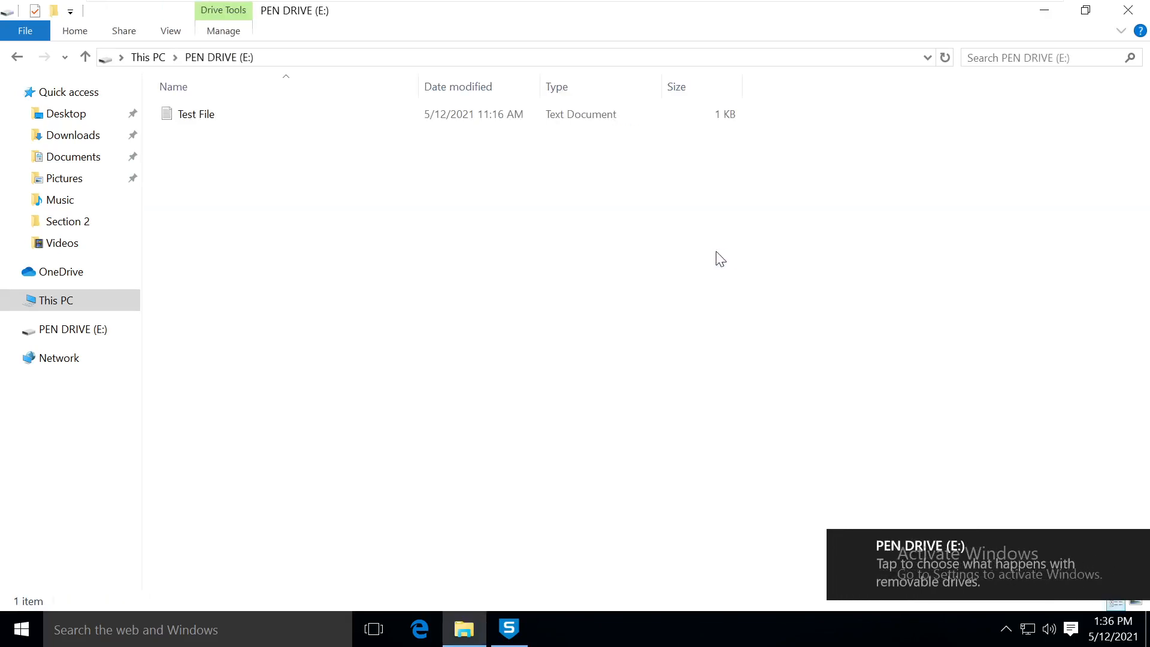
{"action": "right_click", "coordinate": [182, 115]}
{"action": "left_click", "coordinate": [220, 279]}
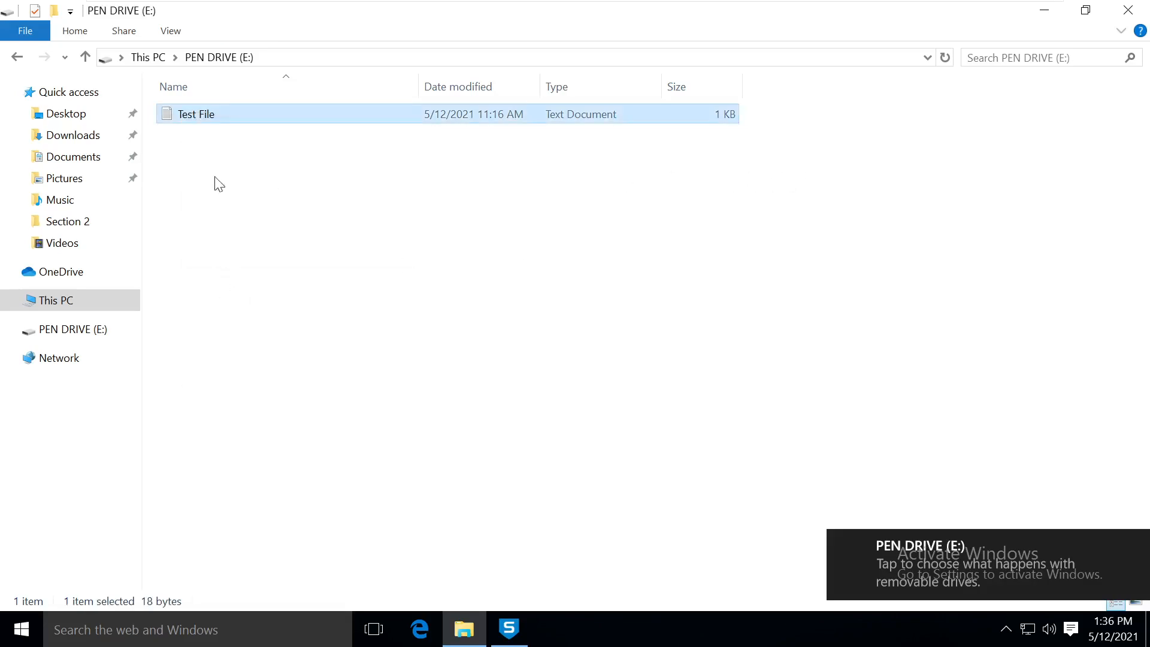
{"action": "left_click", "coordinate": [44, 161]}
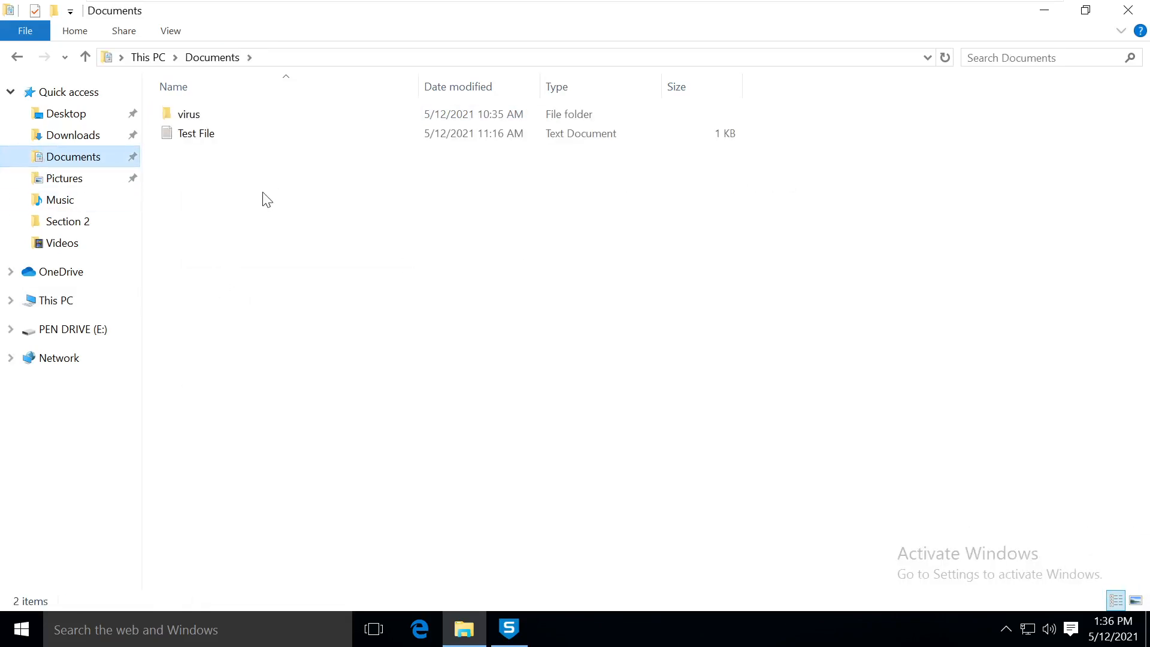
{"action": "key", "text": "ctrl+v"}
{"action": "left_click", "coordinate": [441, 251]}
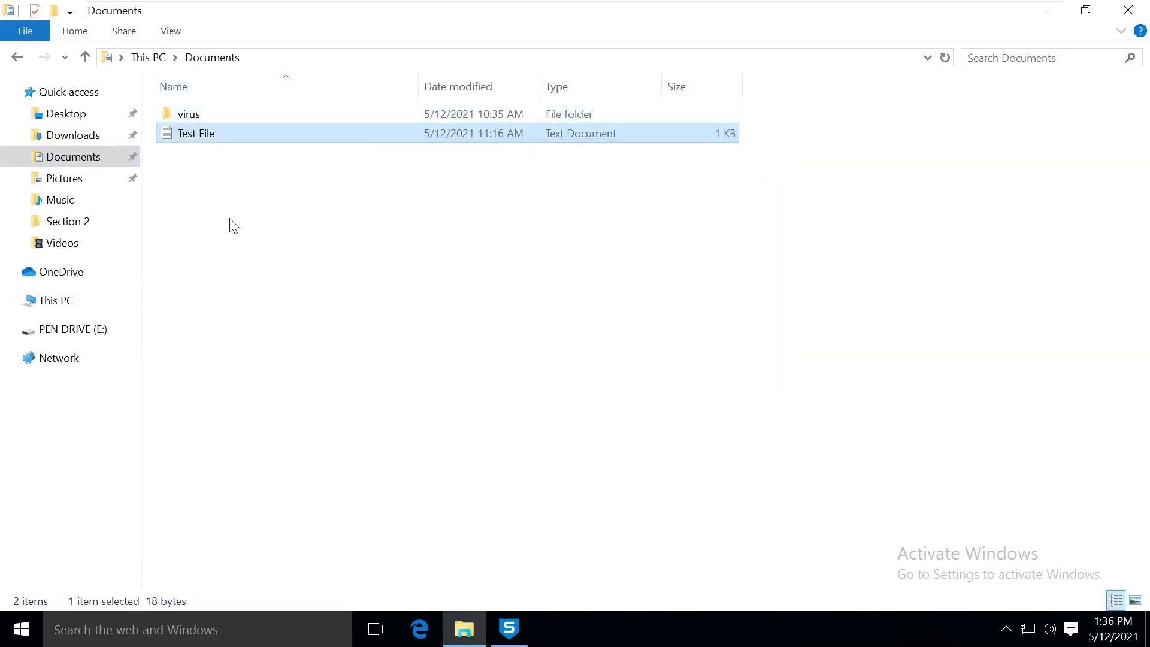
Step: Copy the text file Test File2 from the desktop to PEN DRIVE (E:)
{"action": "left_click", "coordinate": [1043, 15]}
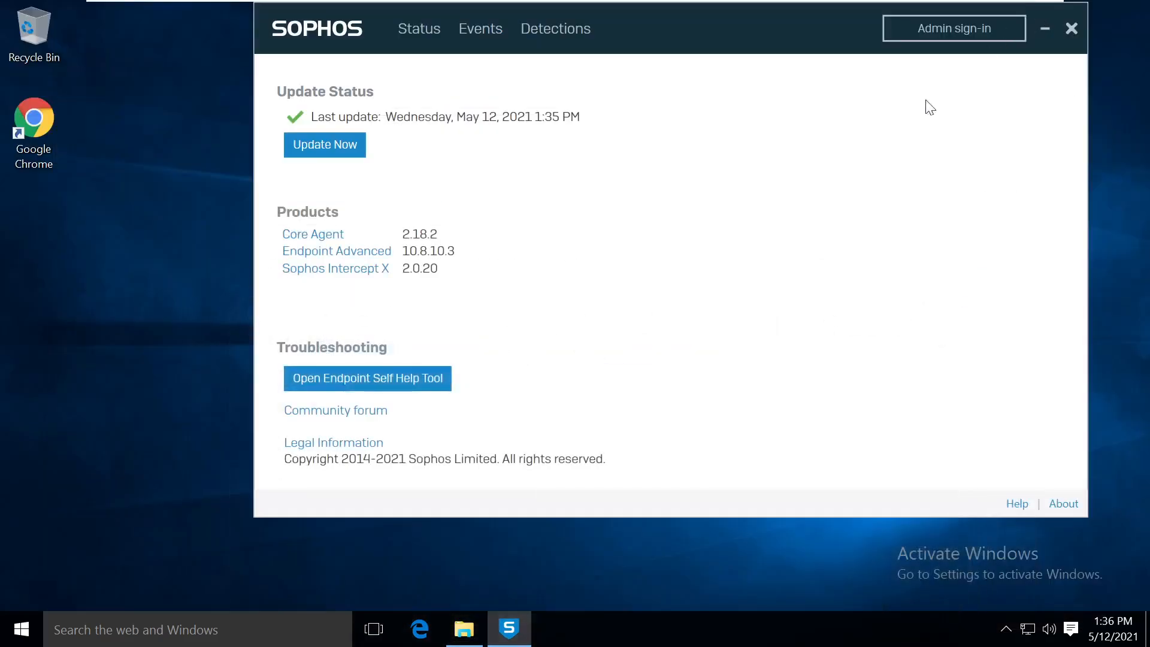
{"action": "left_click", "coordinate": [1043, 28]}
{"action": "right_click", "coordinate": [433, 221]}
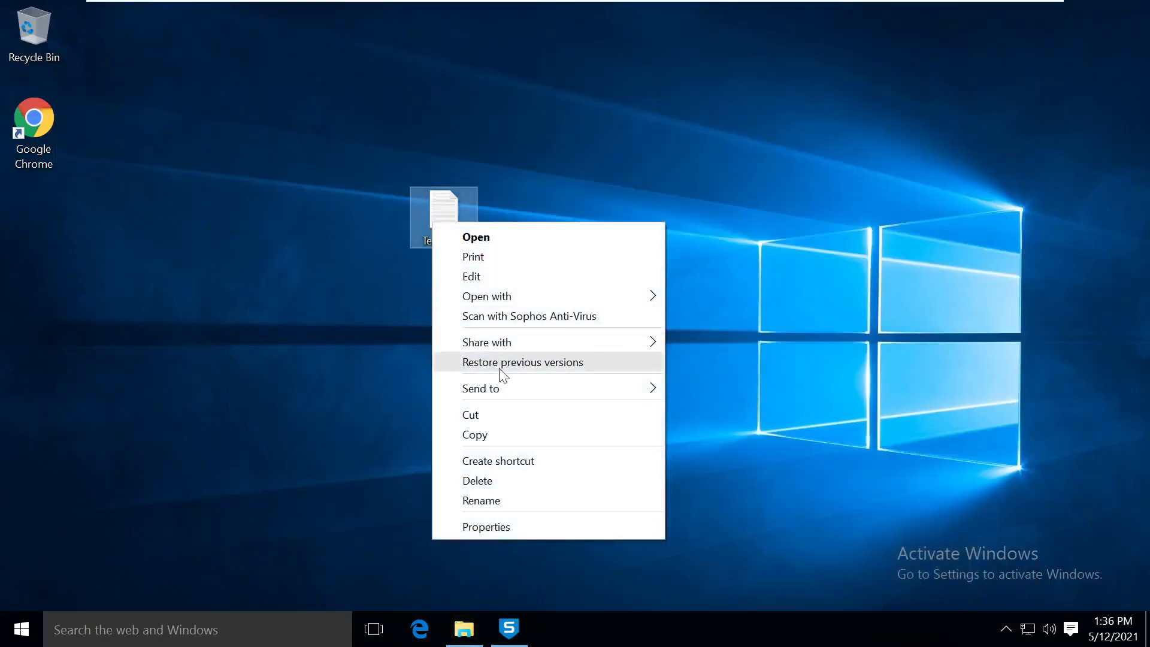
{"action": "left_click", "coordinate": [481, 437]}
{"action": "left_click", "coordinate": [464, 628]}
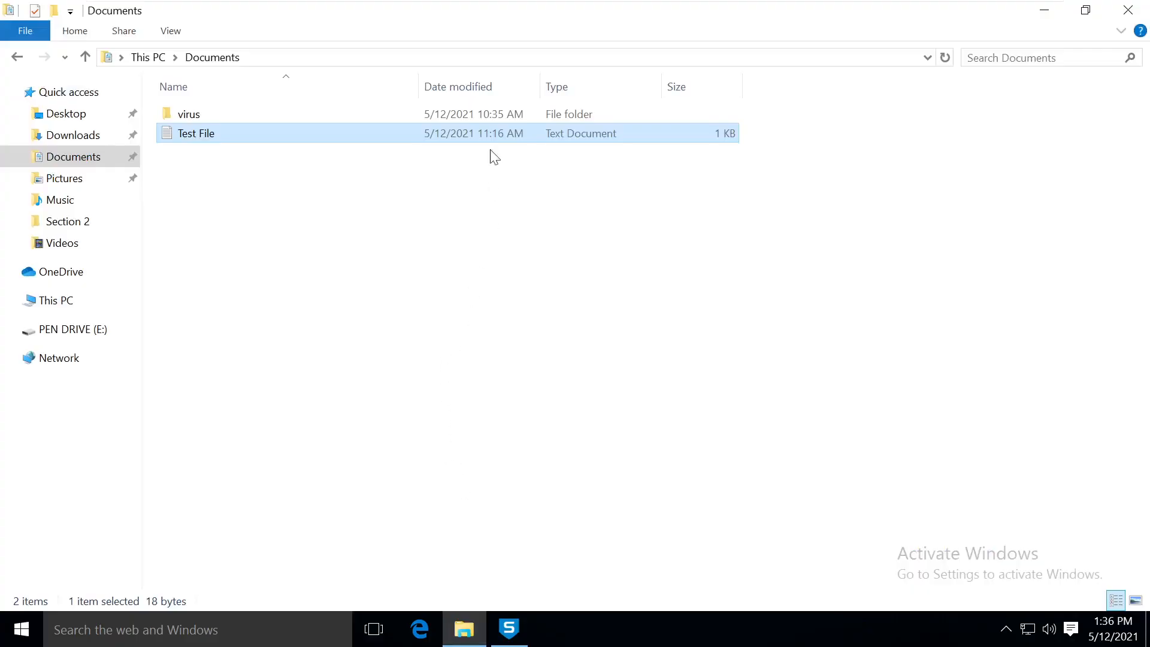
{"action": "right_click", "coordinate": [313, 235]}
{"action": "left_click", "coordinate": [85, 330]}
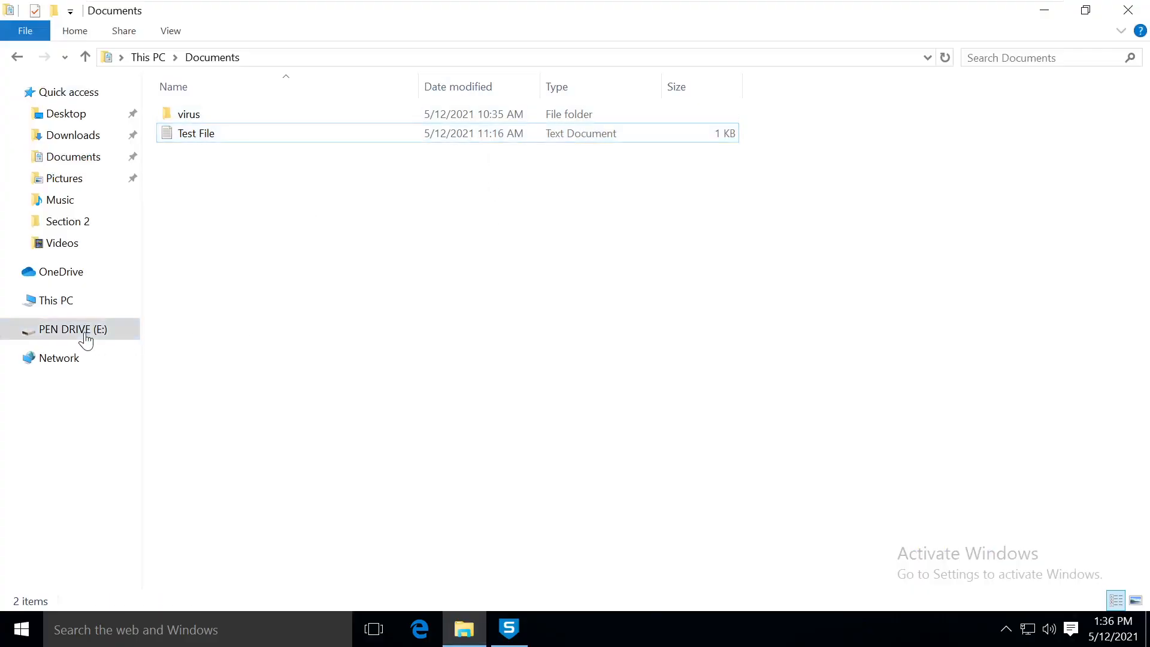
{"action": "right_click", "coordinate": [362, 335]}
{"action": "left_click", "coordinate": [415, 464]}
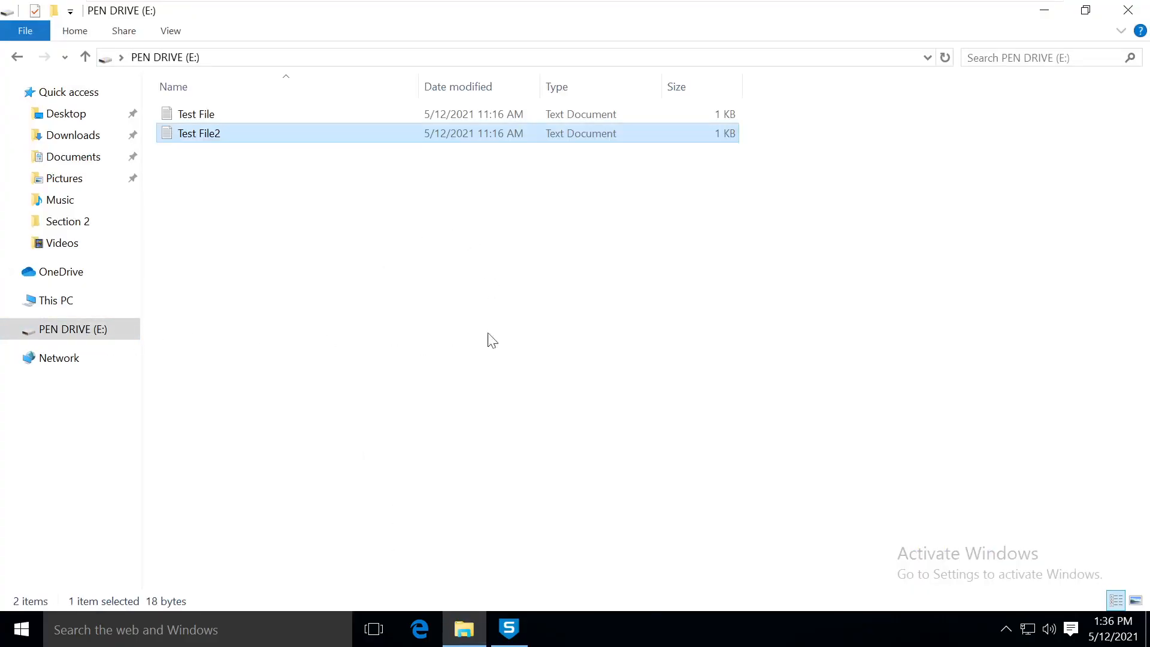
Step: Permanently delete the text file Test File2 from PEN DRIVE (E:)
{"action": "left_click", "coordinate": [259, 172]}
{"action": "left_click", "coordinate": [206, 138]}
{"action": "key", "text": "shift+Delete"}
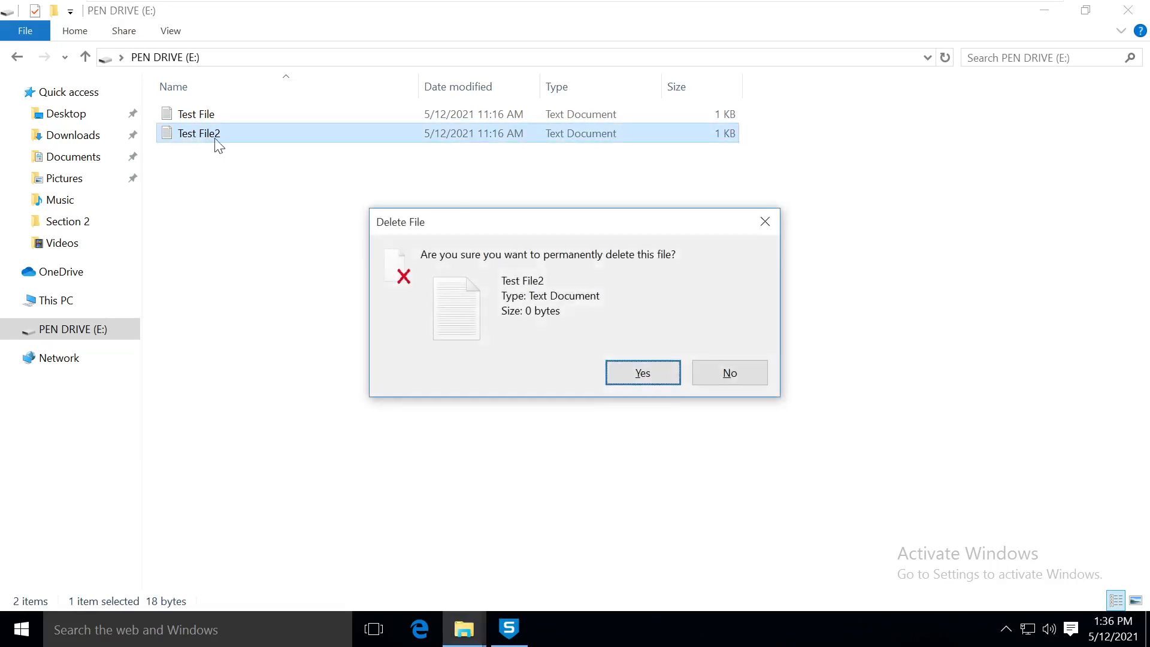
{"action": "left_click", "coordinate": [650, 370]}
Step: Switch to Sophos Central in the host's browser and open the Peripherals report under Endpoint Protection's logs and reports
{"action": "mouse_move", "coordinate": [505, 8]}
{"action": "left_click", "coordinate": [439, 14]}
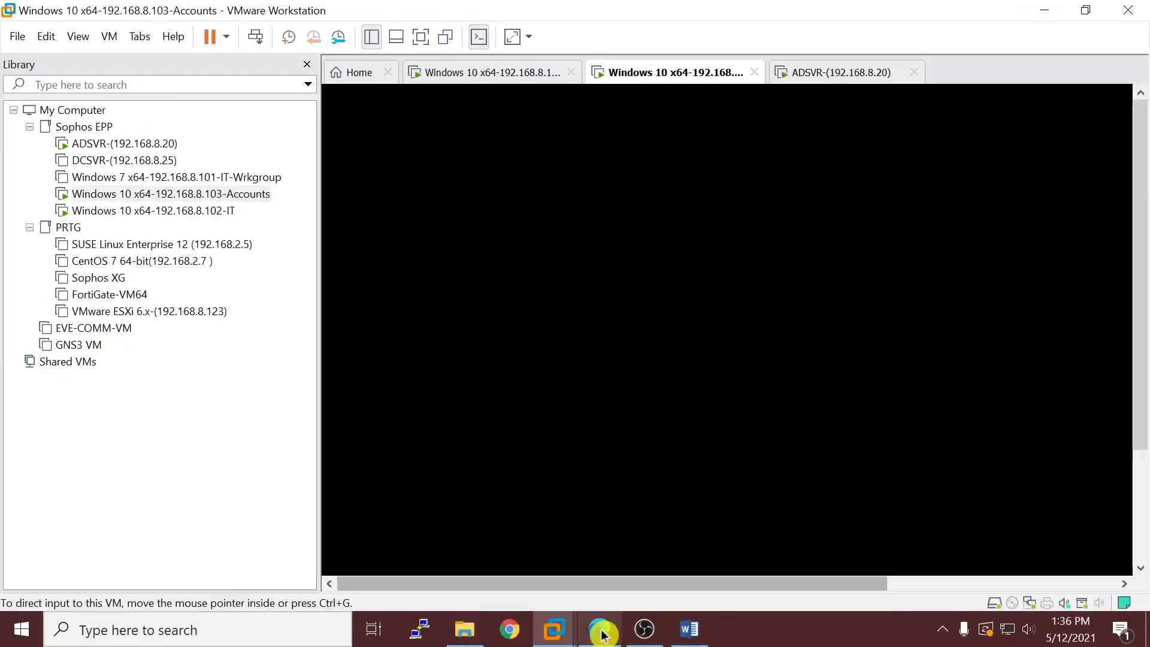
{"action": "left_click", "coordinate": [601, 630]}
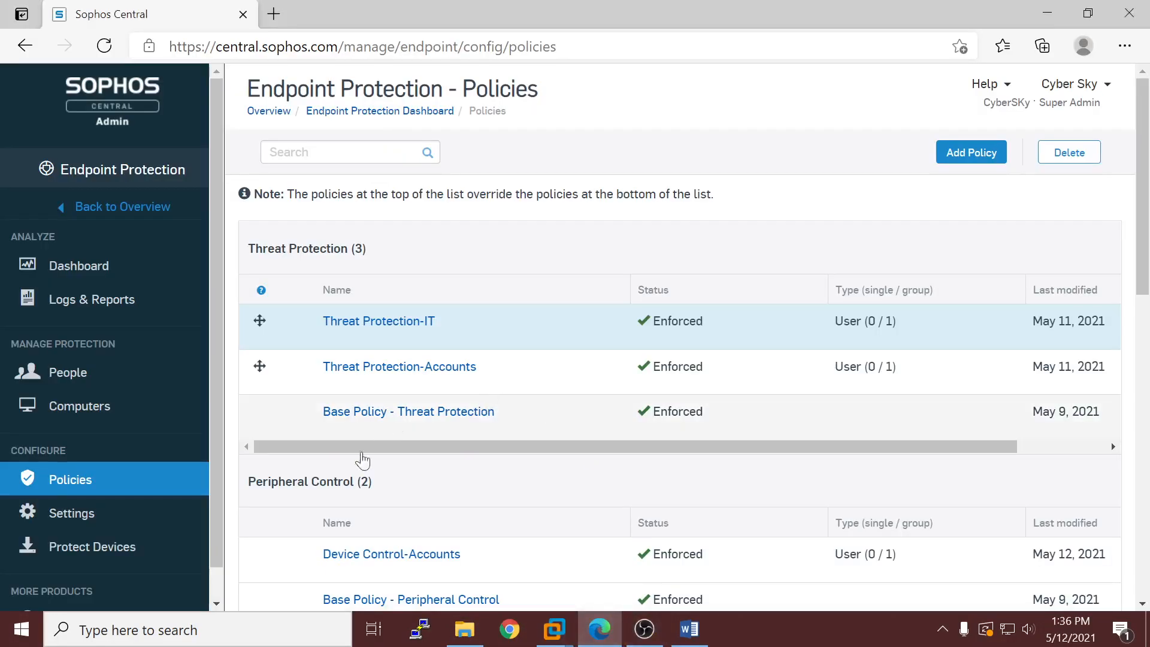
{"action": "scroll", "coordinate": [454, 492], "scroll_direction": "down", "scroll_amount": 1}
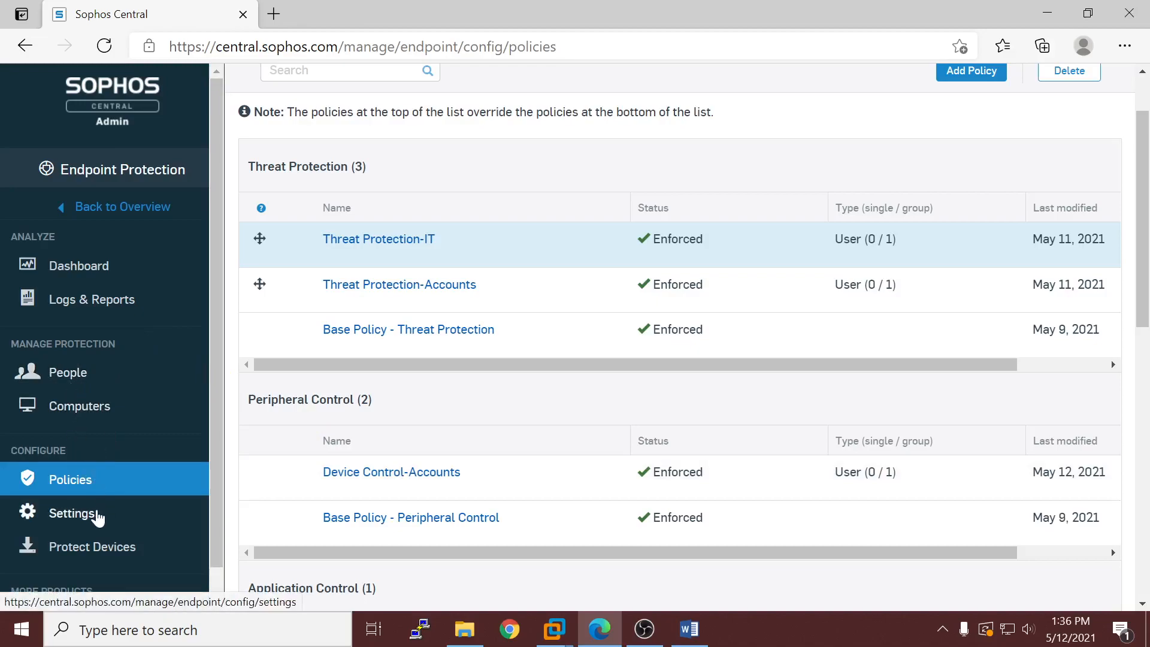
{"action": "left_click", "coordinate": [71, 313]}
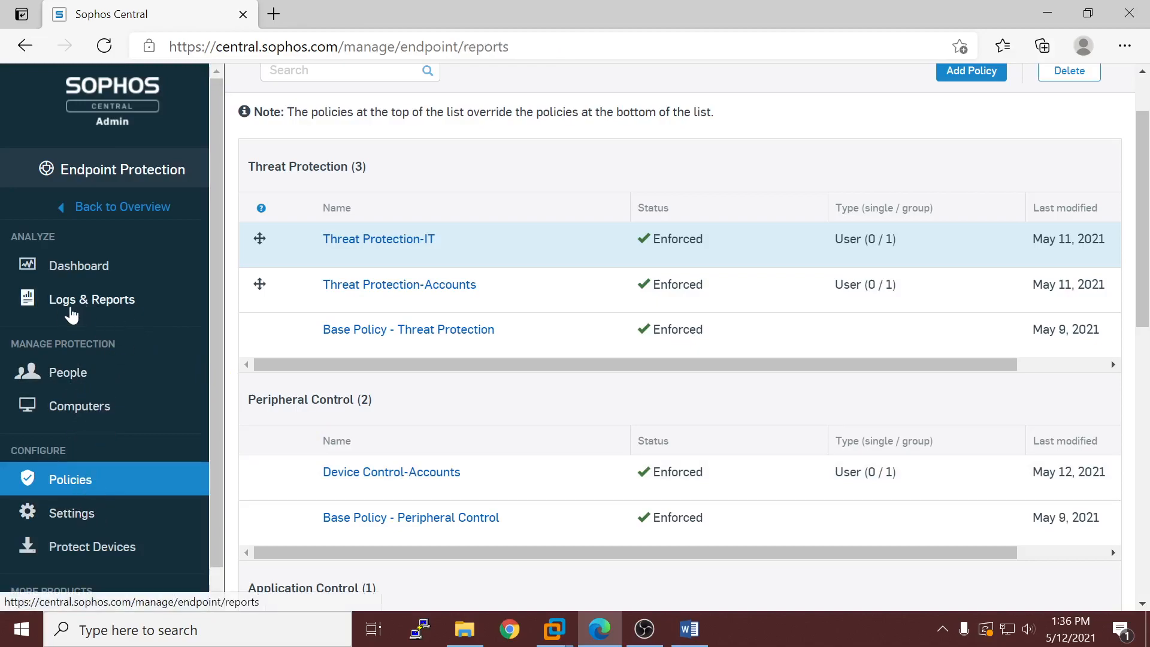
{"action": "scroll", "coordinate": [389, 413], "scroll_direction": "down", "scroll_amount": 3}
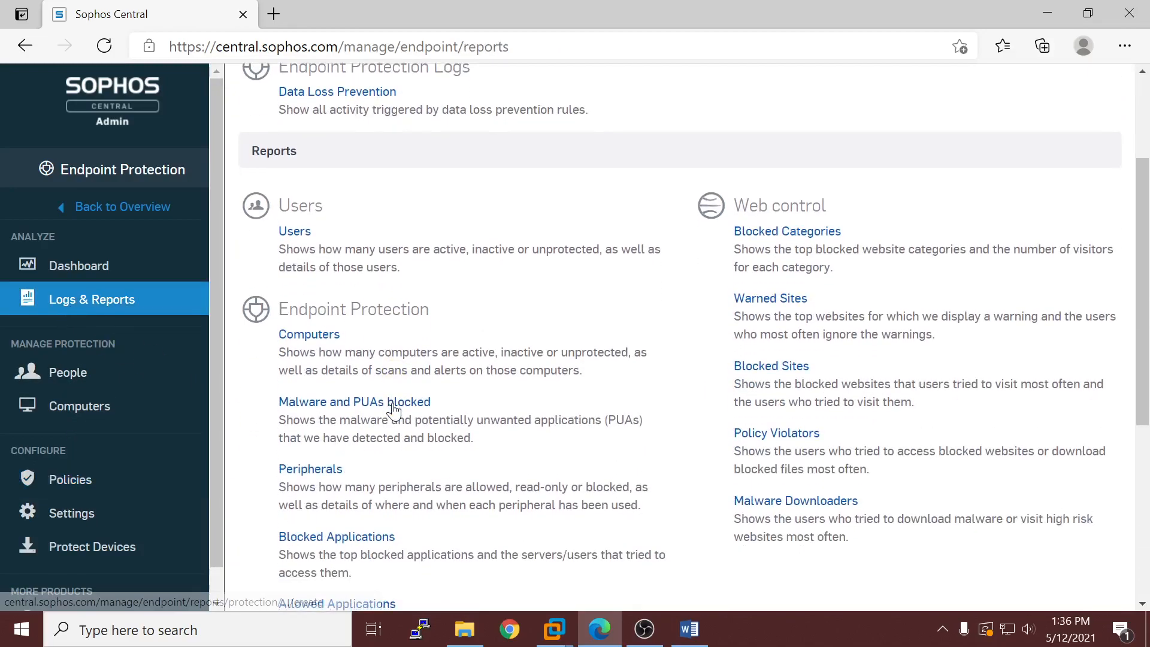
{"action": "scroll", "coordinate": [393, 411], "scroll_direction": "down", "scroll_amount": 3}
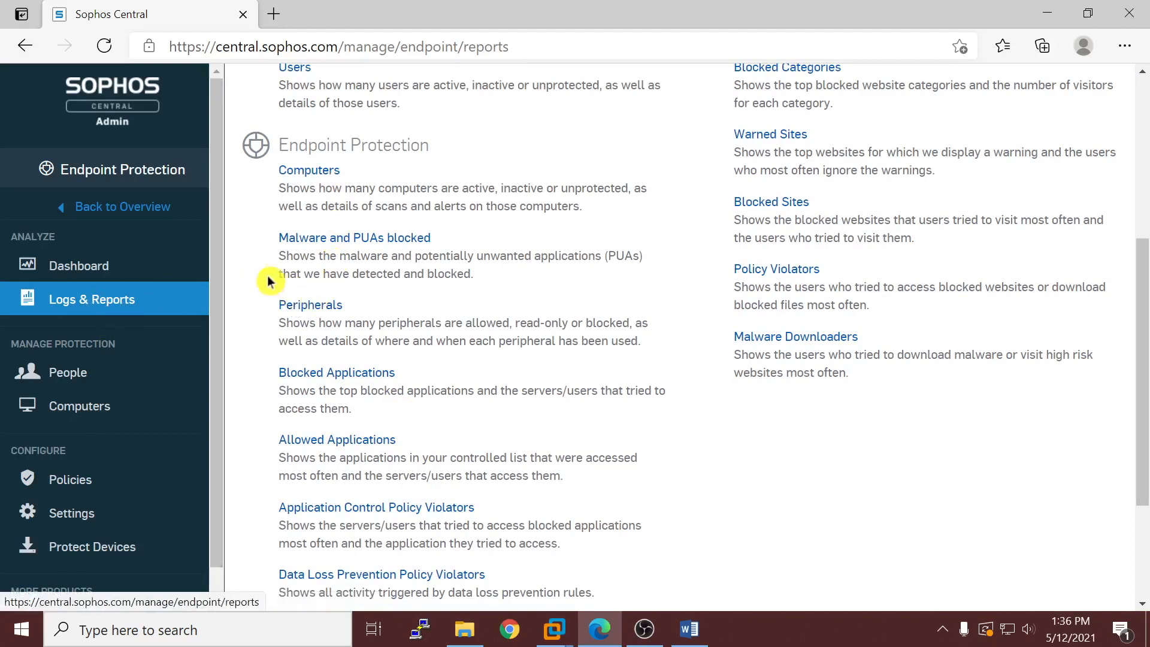
{"action": "left_click", "coordinate": [330, 306]}
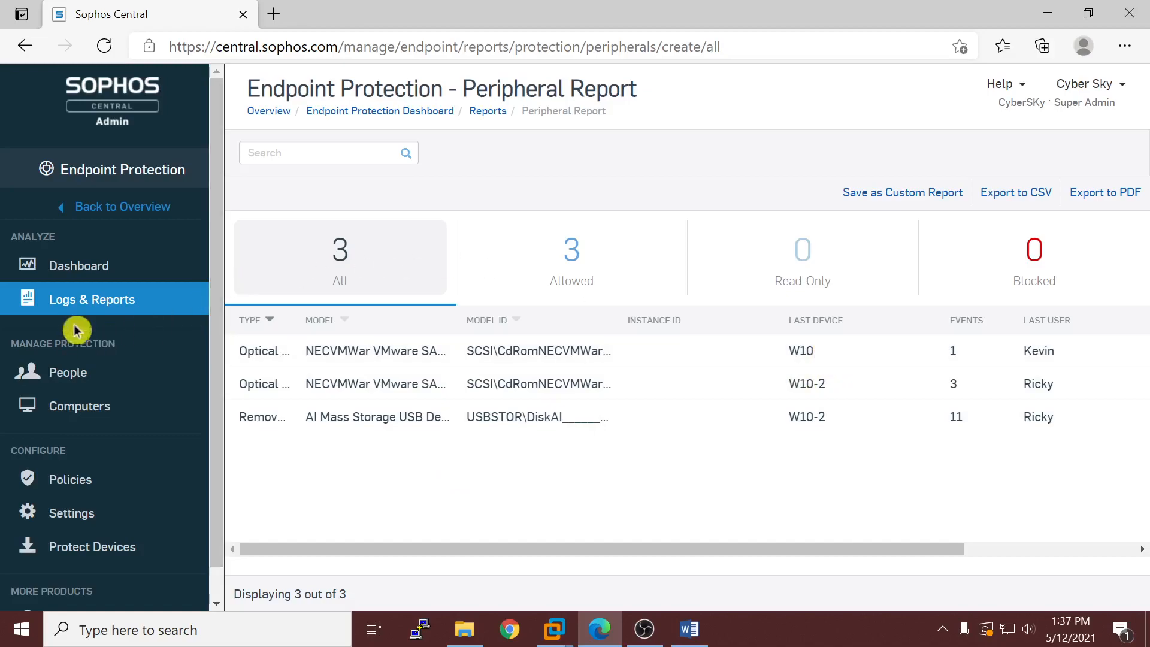
Step: Reopen the Endpoint Protection peripheral report and examine the allowed peripherals with their last device, user, action and date
{"action": "left_click", "coordinate": [21, 270]}
{"action": "left_click", "coordinate": [82, 302]}
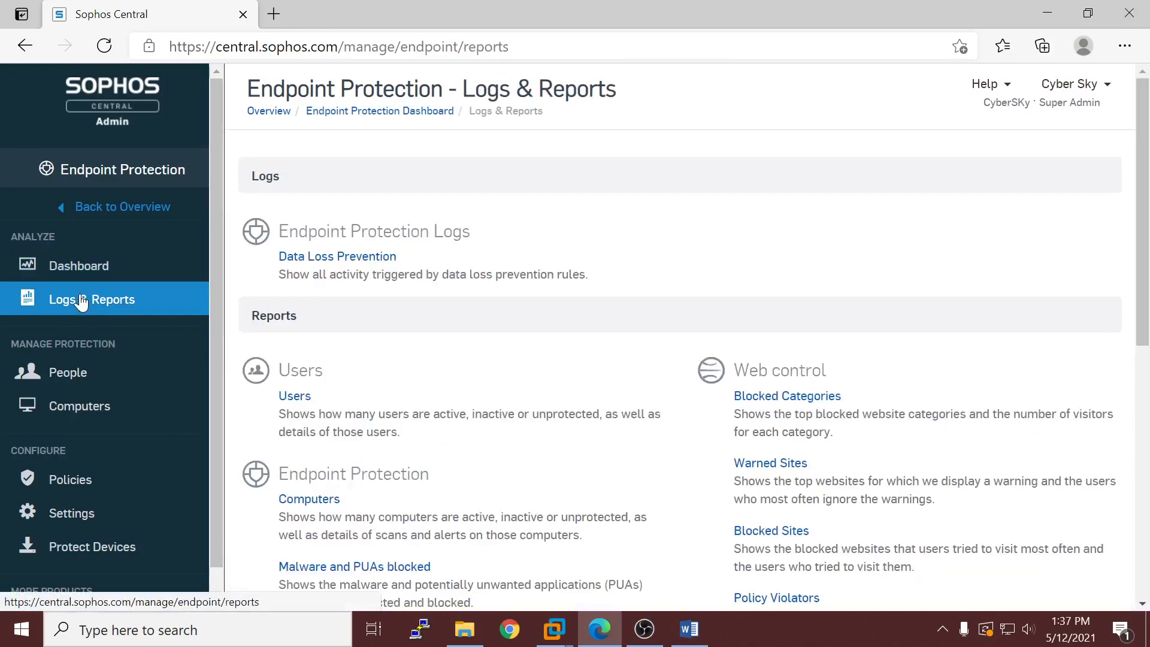
{"action": "left_click", "coordinate": [90, 274]}
{"action": "left_click", "coordinate": [98, 298]}
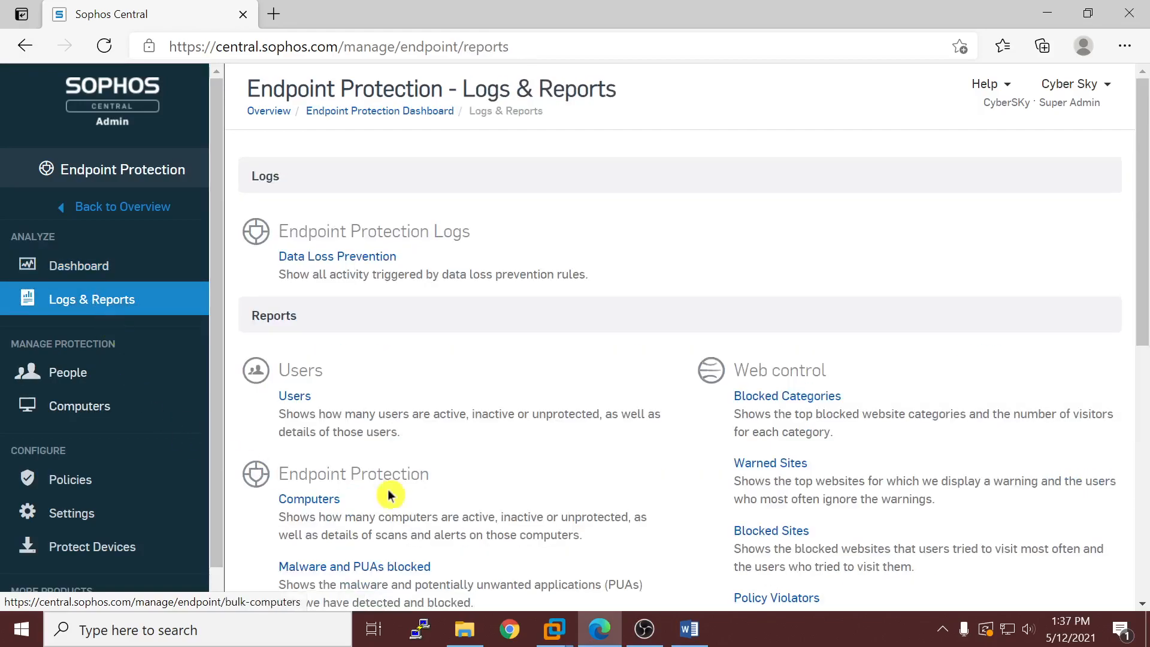
{"action": "scroll", "coordinate": [389, 495], "scroll_direction": "down", "scroll_amount": 3}
{"action": "left_click", "coordinate": [333, 471]}
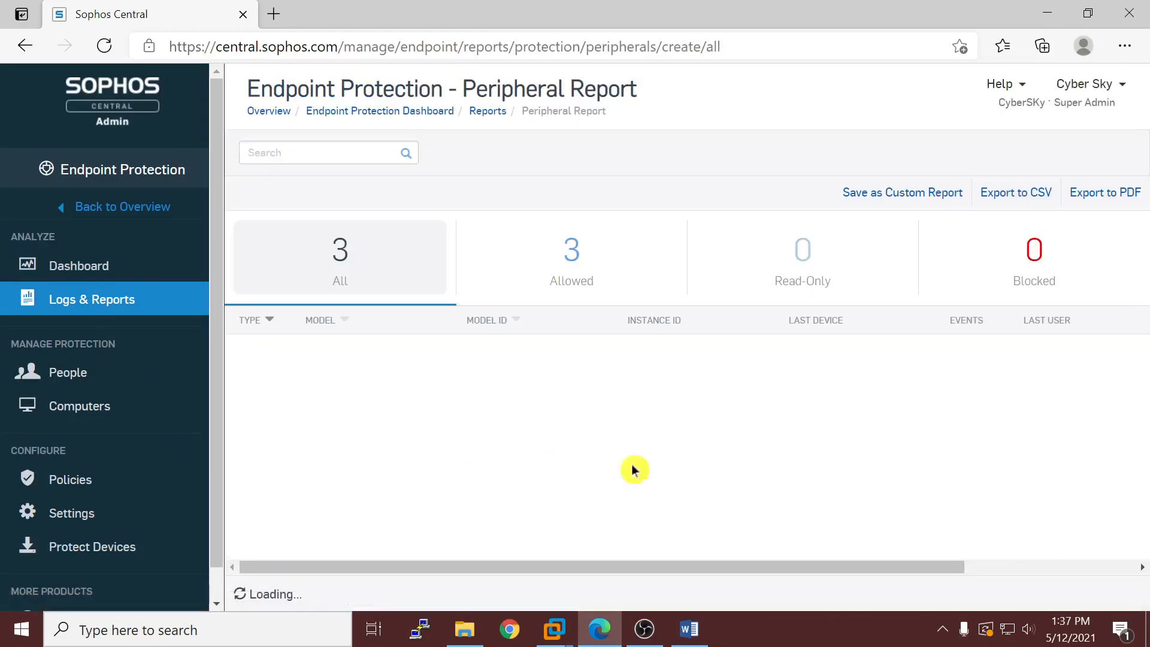
{"action": "left_click", "coordinate": [573, 254]}
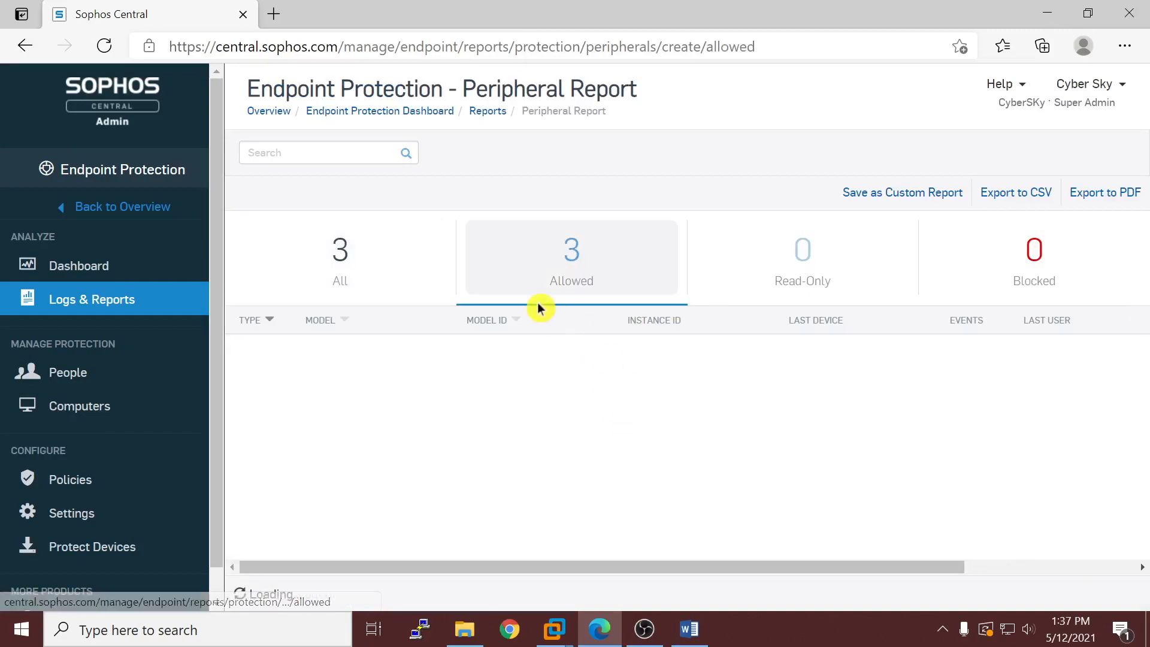
{"action": "left_click_drag", "start_coordinate": [575, 573], "coordinate": [449, 565]}
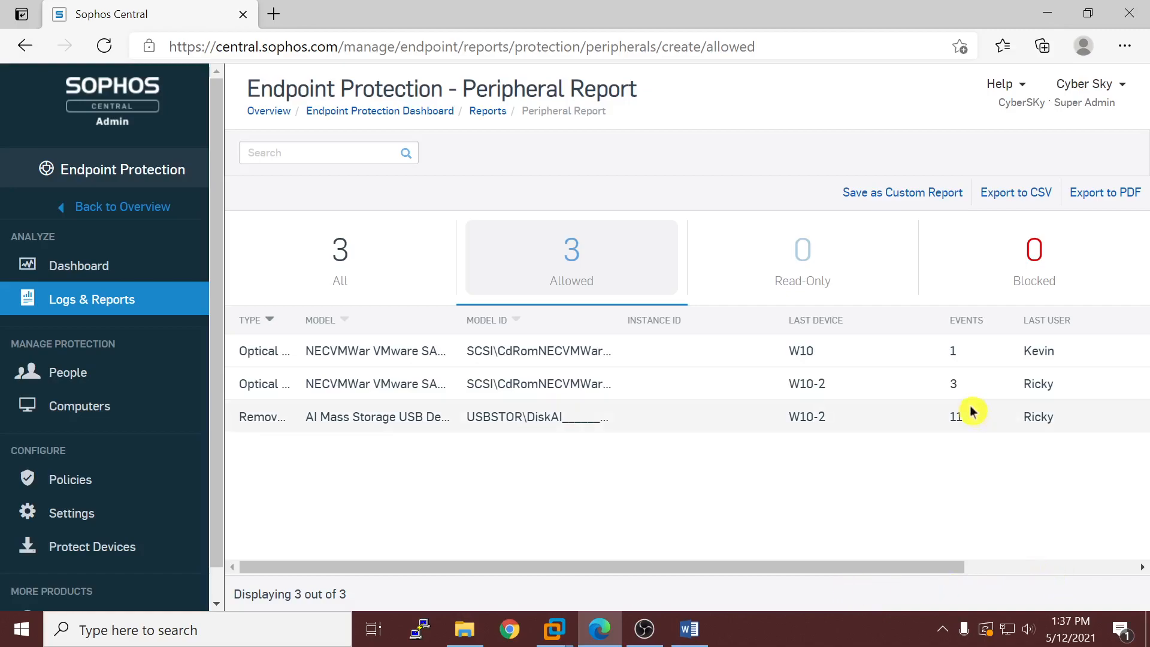
{"action": "left_click_drag", "start_coordinate": [950, 573], "coordinate": [1144, 548]}
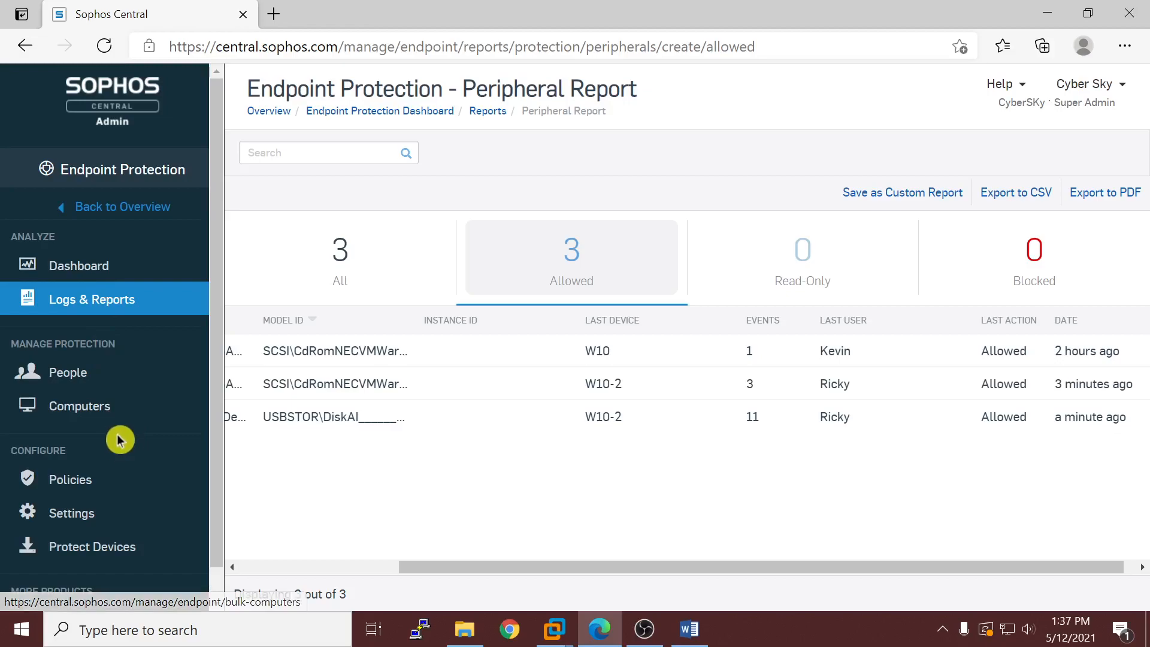
Step: Return to the Sophos Central overview and open the Events report from its general logs
{"action": "left_click", "coordinate": [118, 208]}
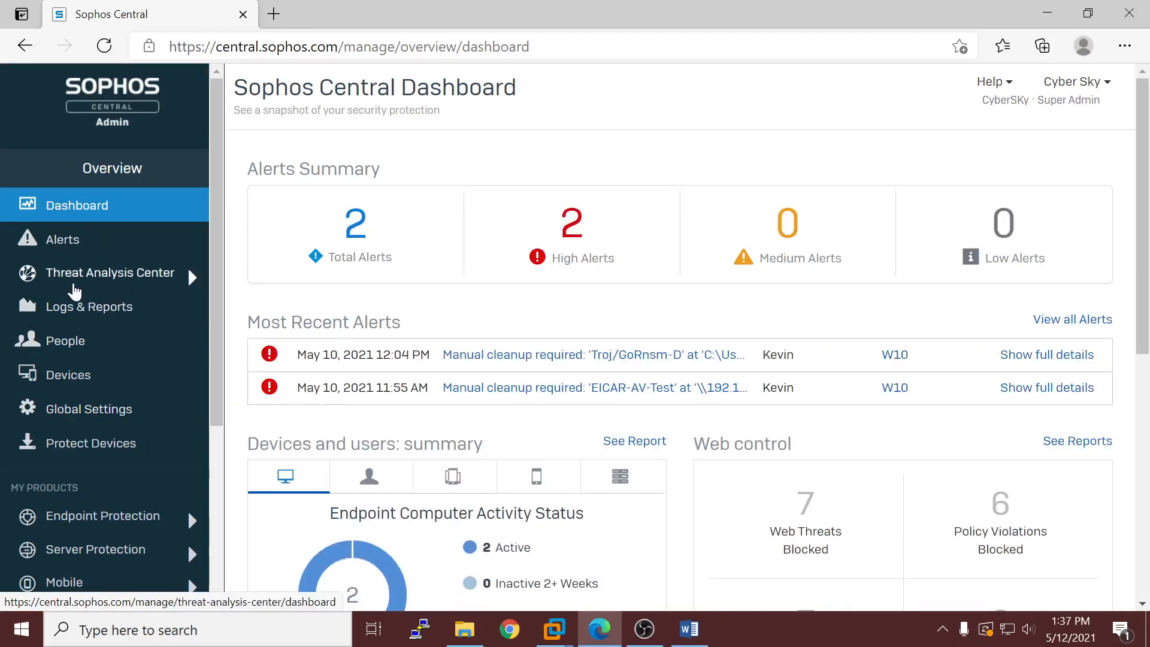
{"action": "left_click", "coordinate": [60, 308]}
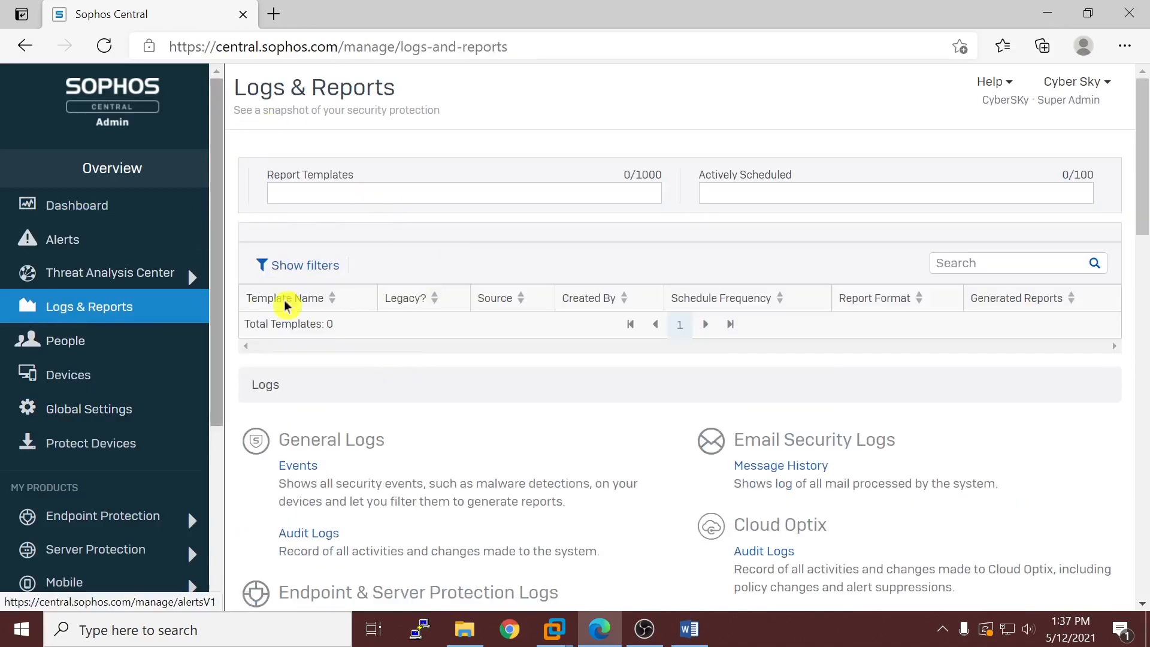
{"action": "scroll", "coordinate": [431, 323], "scroll_direction": "down", "scroll_amount": 1}
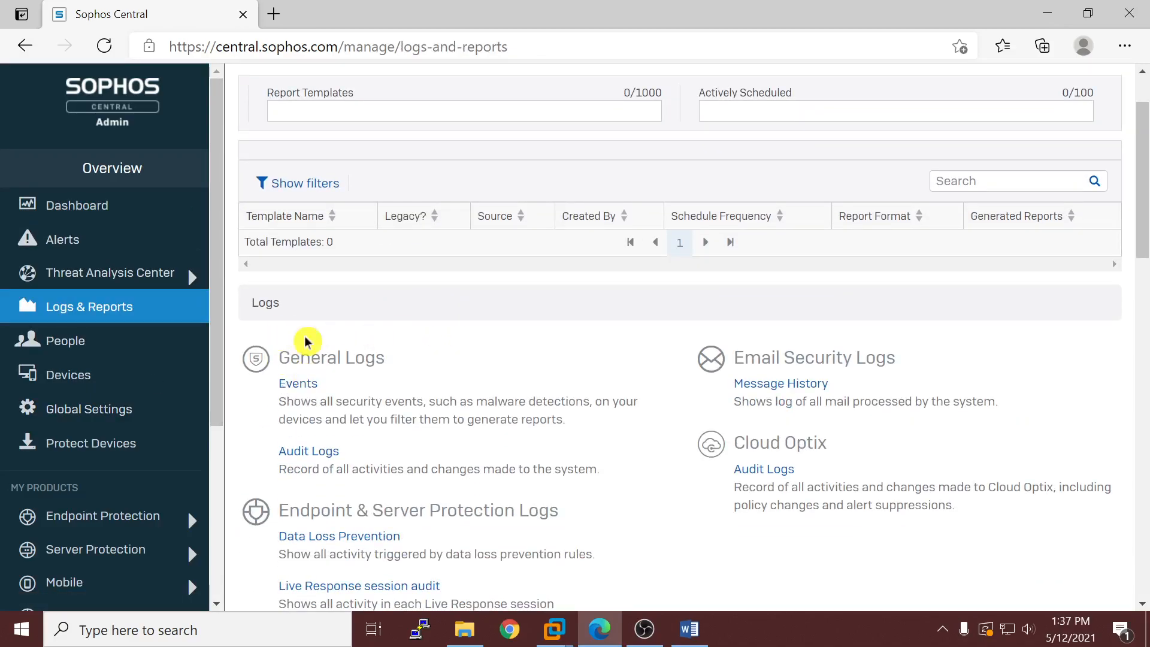
{"action": "left_click", "coordinate": [299, 387]}
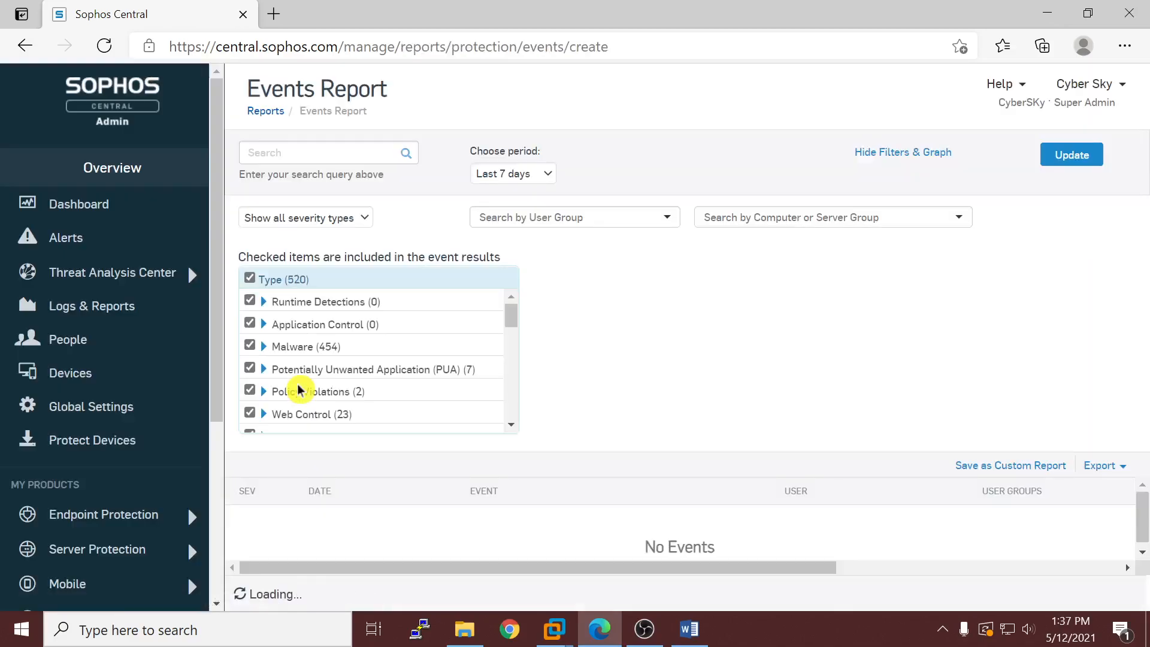
Step: Filter the events report to the Peripherals Control type only, update the results and hide the filters and graph
{"action": "left_click", "coordinate": [250, 279]}
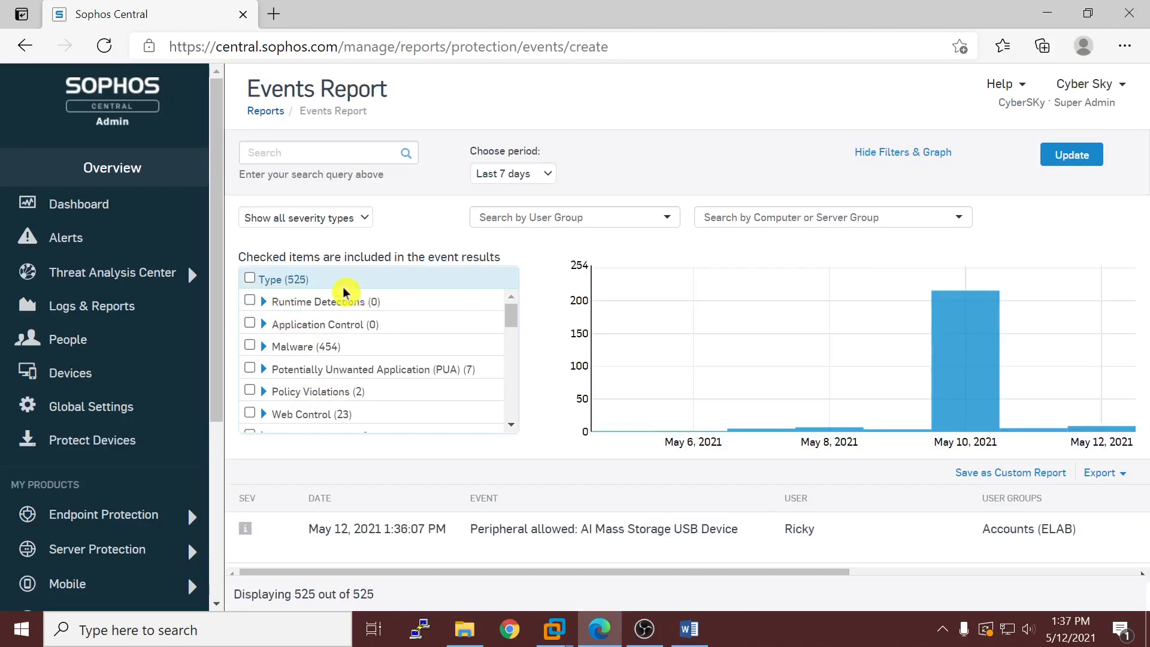
{"action": "scroll", "coordinate": [299, 353], "scroll_direction": "down", "scroll_amount": 2}
{"action": "scroll", "coordinate": [316, 386], "scroll_direction": "down", "scroll_amount": 2}
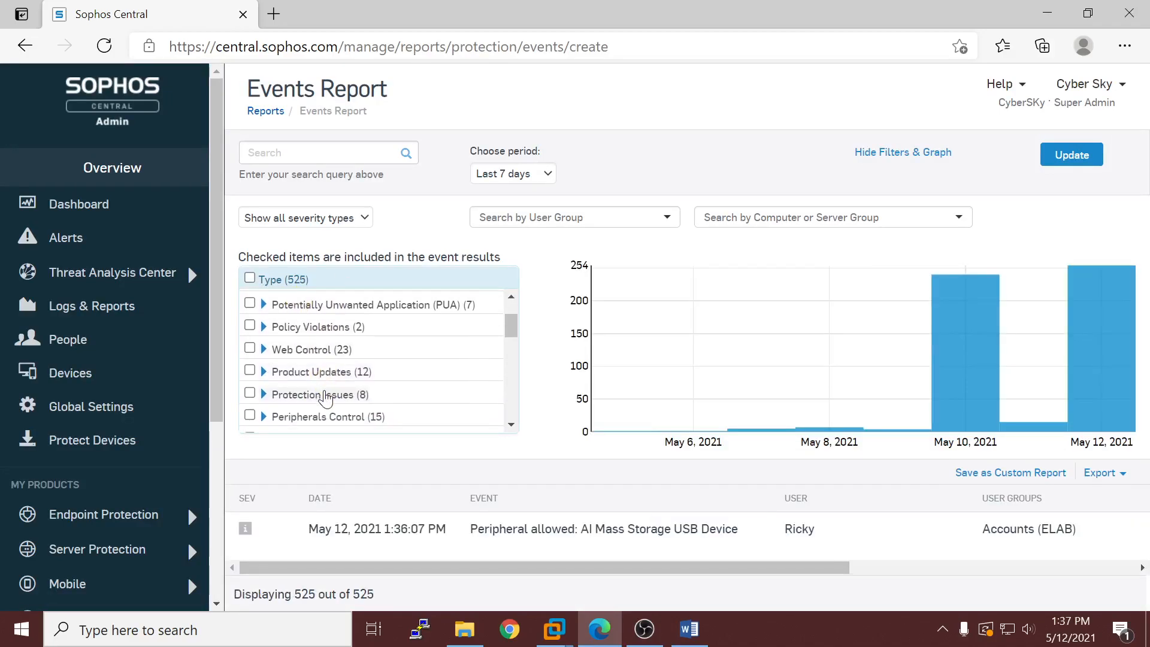
{"action": "left_click", "coordinate": [250, 394]}
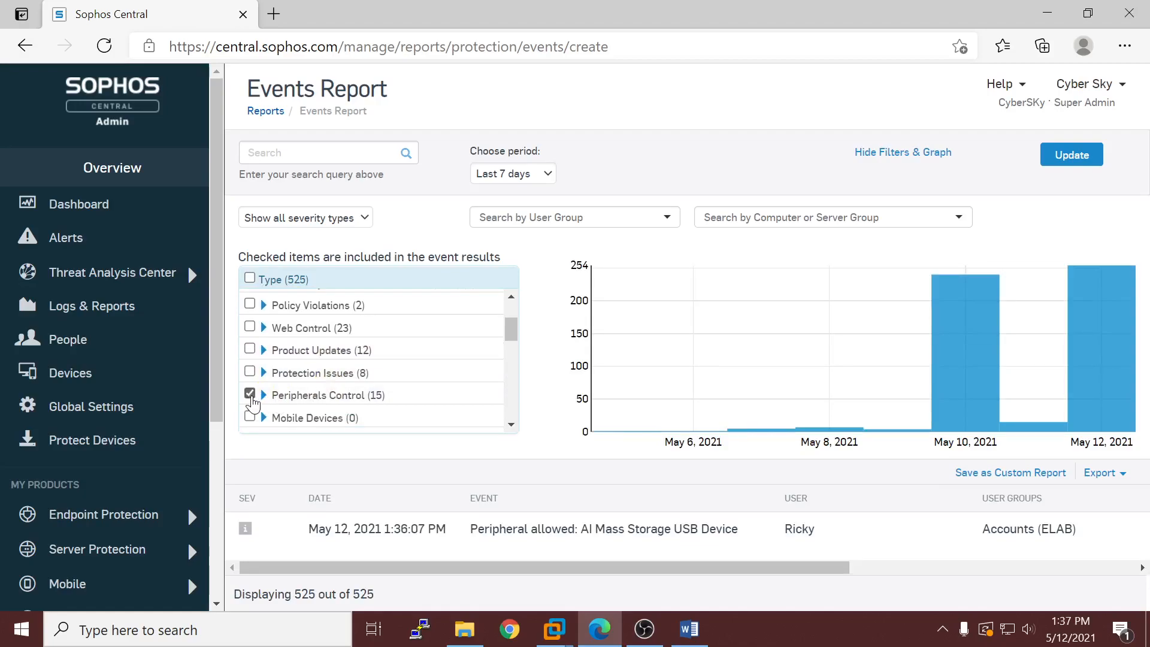
{"action": "left_click", "coordinate": [1066, 157]}
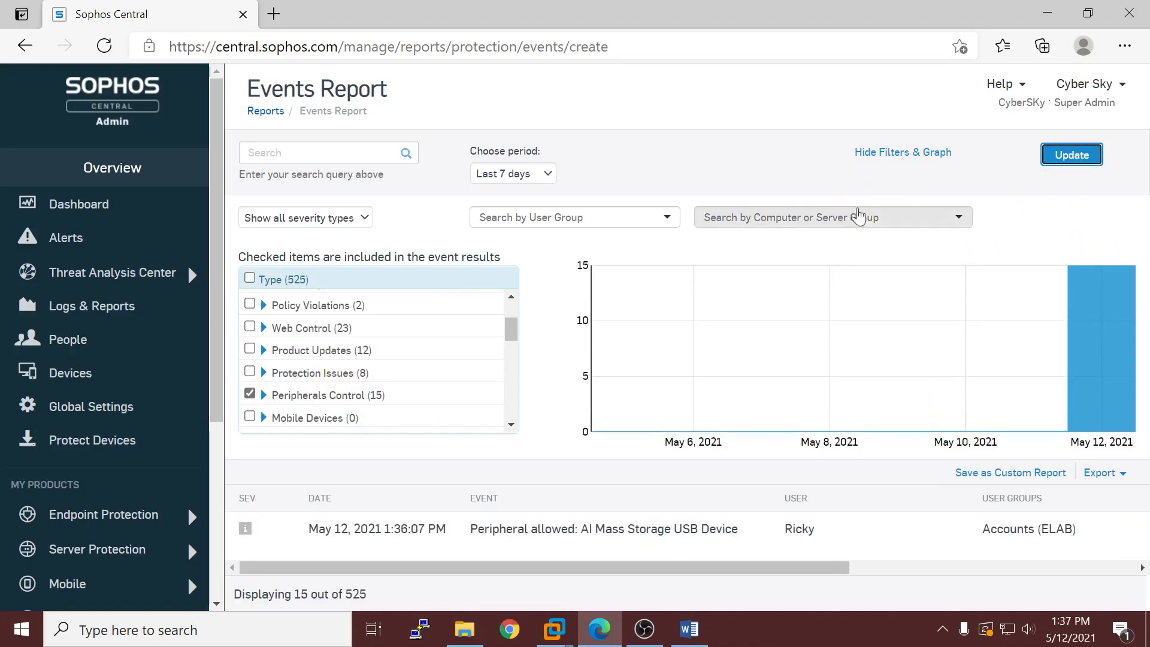
{"action": "left_click", "coordinate": [921, 154]}
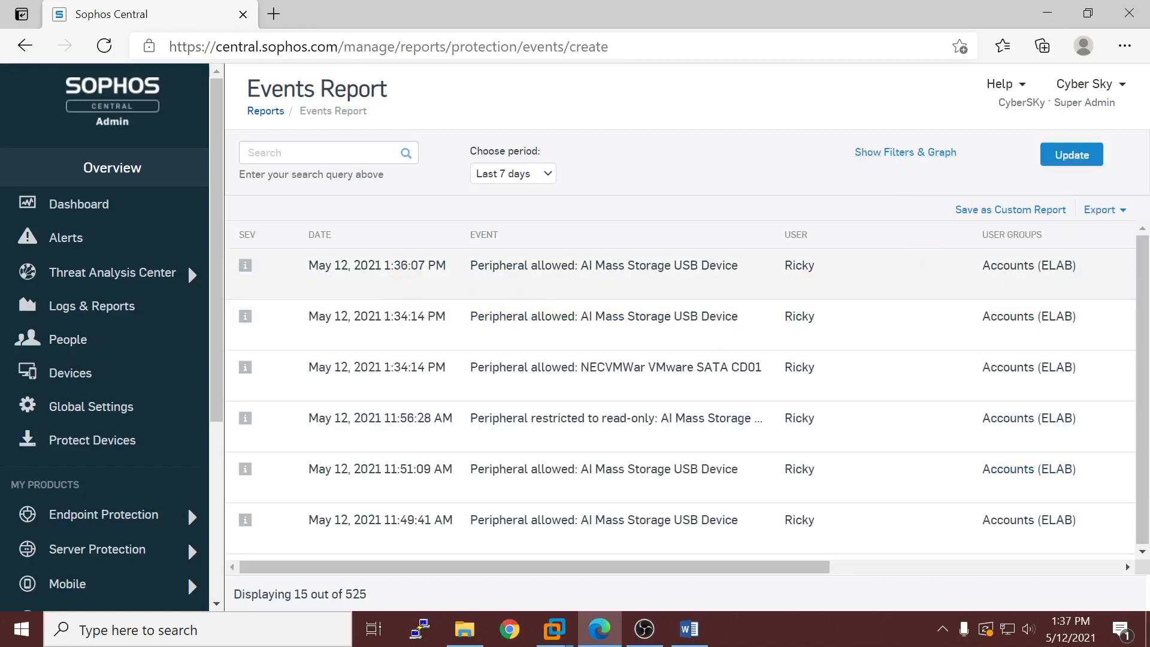
Step: Examine the newest peripheral event's time, description, user, user group and device in the filtered events report
{"action": "left_click_drag", "start_coordinate": [392, 264], "coordinate": [449, 268]}
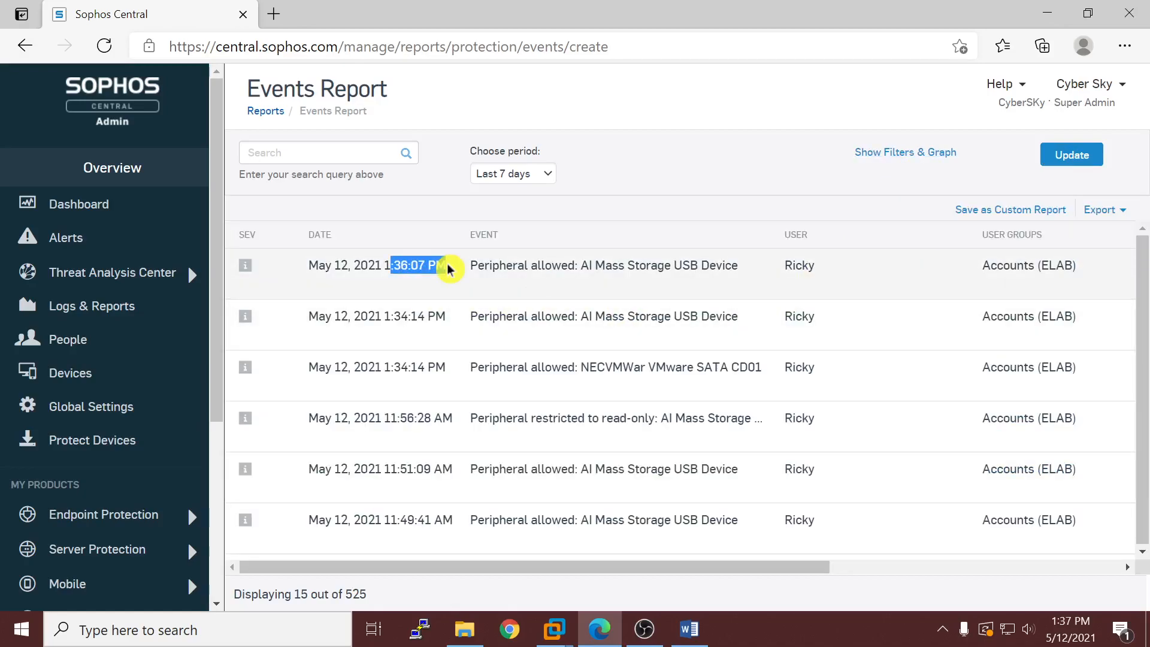
{"action": "left_click", "coordinate": [412, 279]}
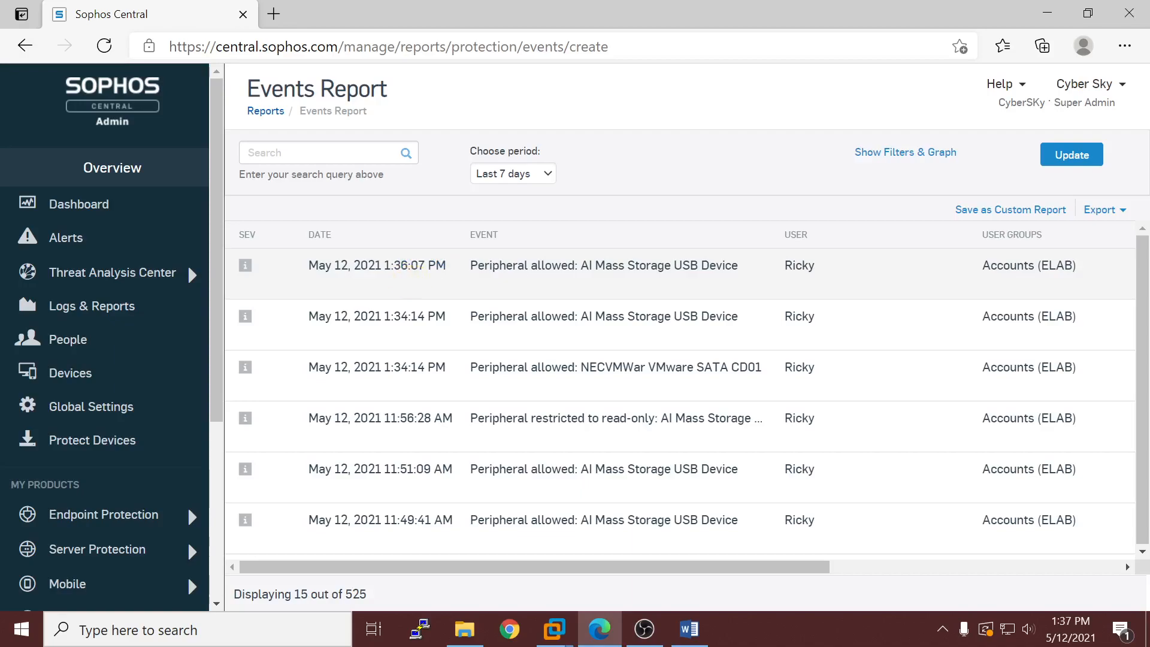
{"action": "left_click_drag", "start_coordinate": [517, 265], "coordinate": [574, 265]}
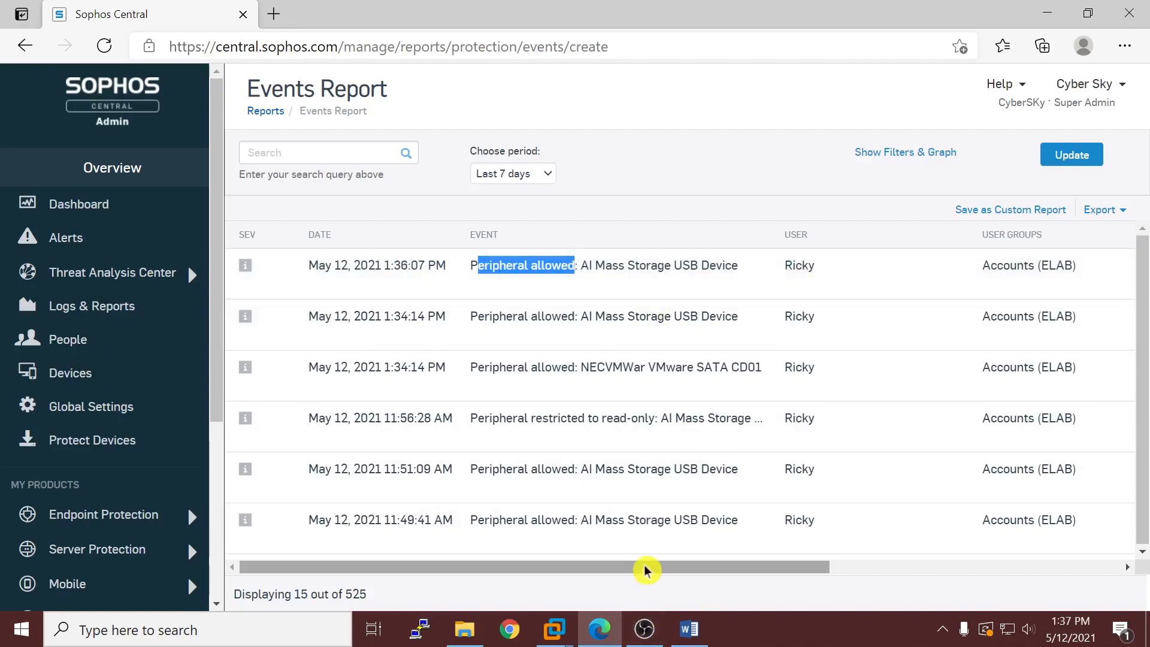
{"action": "left_click_drag", "start_coordinate": [645, 572], "coordinate": [801, 567]}
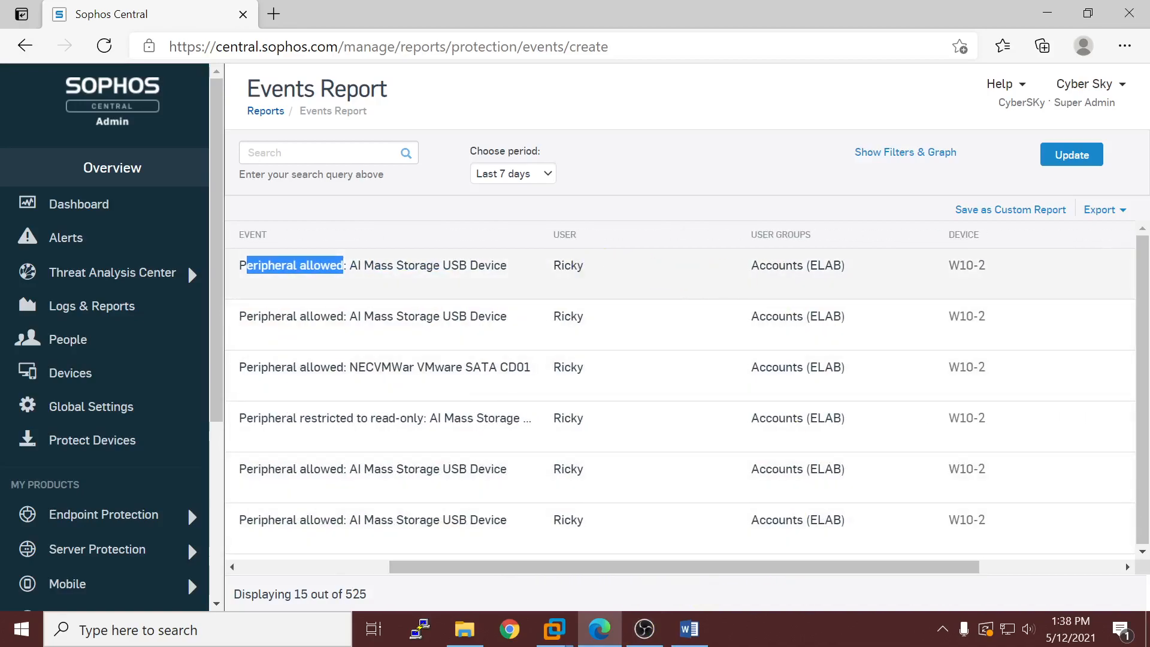
{"action": "left_click_drag", "start_coordinate": [732, 563], "coordinate": [1008, 570]}
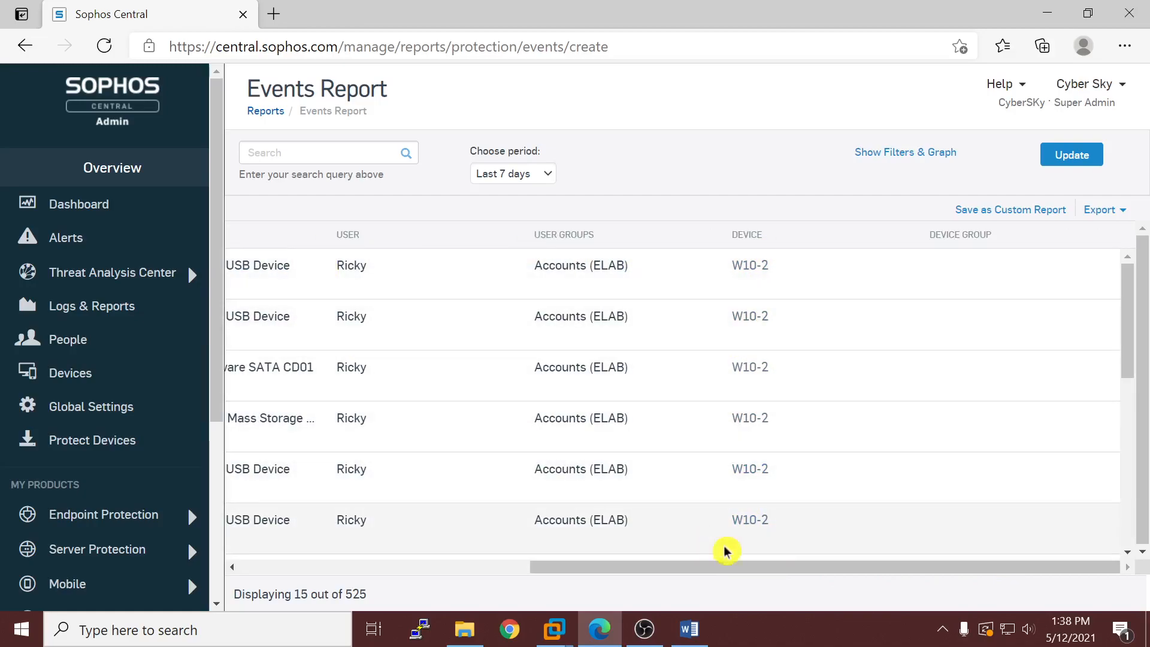
{"action": "left_click_drag", "start_coordinate": [775, 569], "coordinate": [495, 559]}
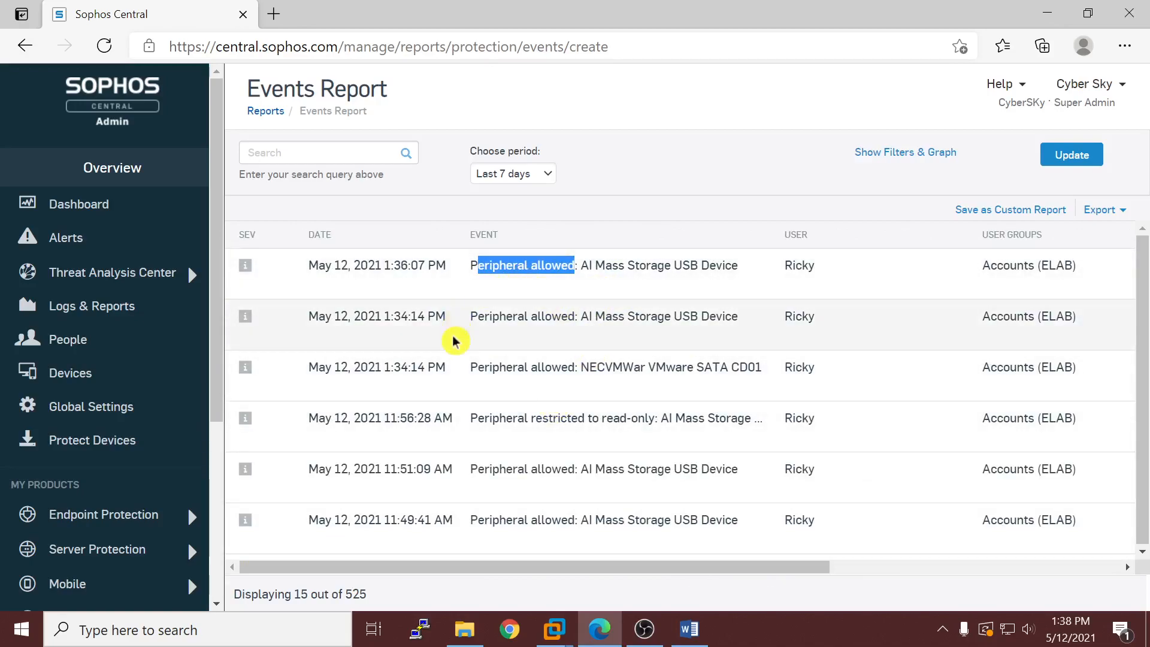
Step: Open the Accounts user's record in Endpoint Protection and review that user's peripheral events, devices and summary
{"action": "left_click", "coordinate": [27, 515]}
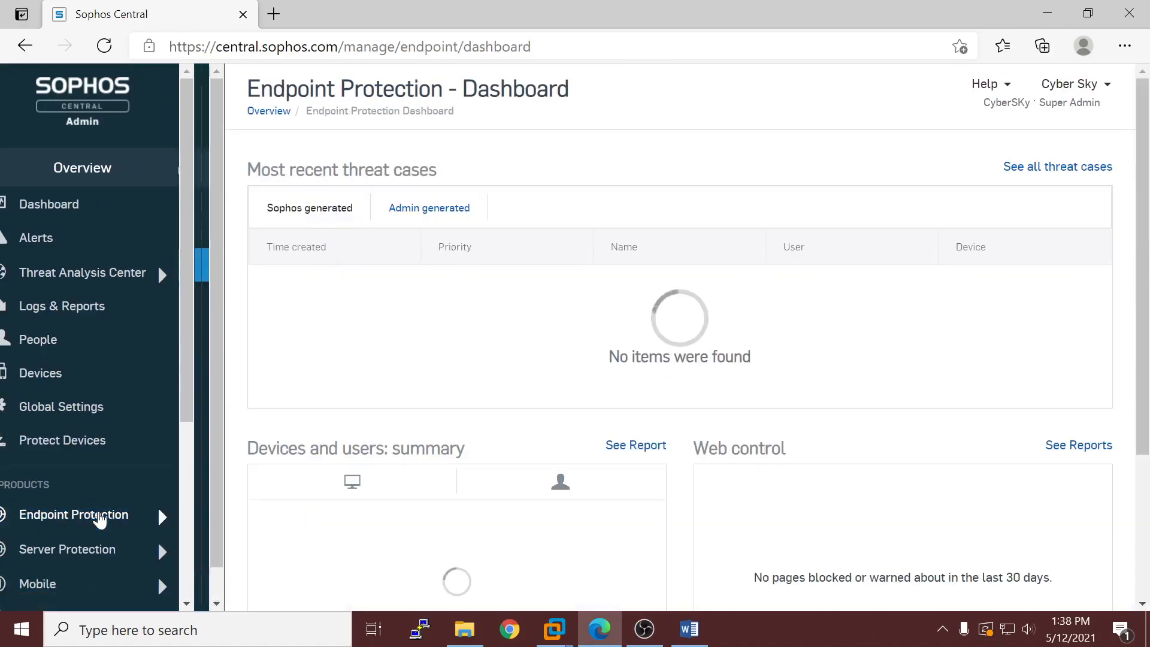
{"action": "left_click", "coordinate": [78, 373]}
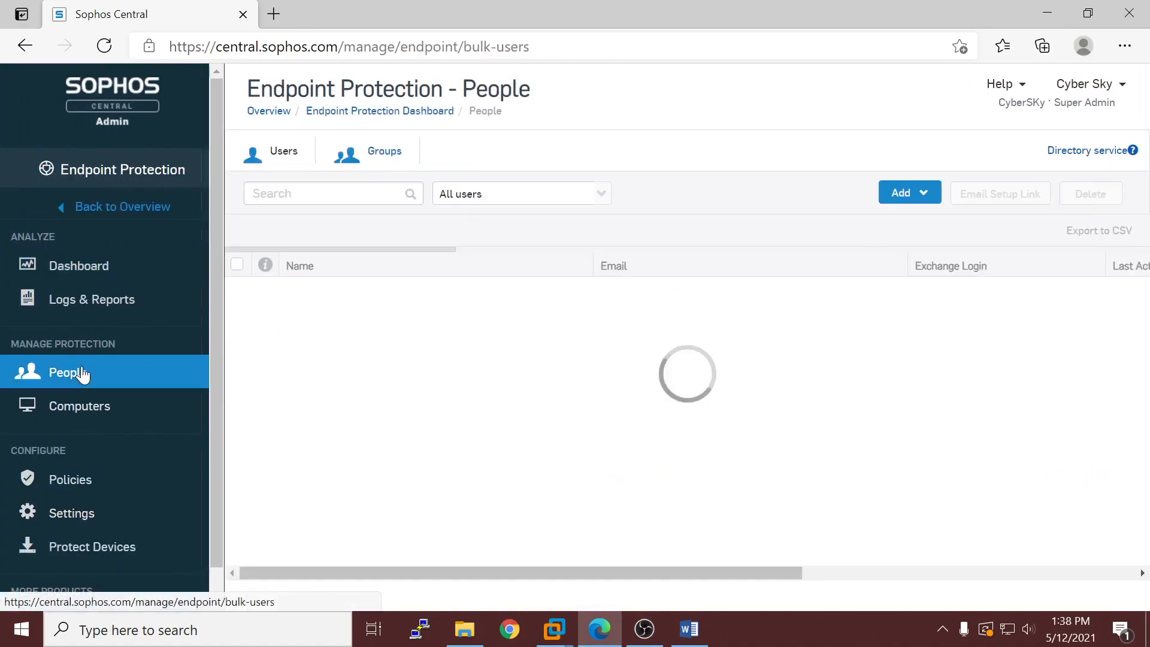
{"action": "left_click", "coordinate": [318, 293]}
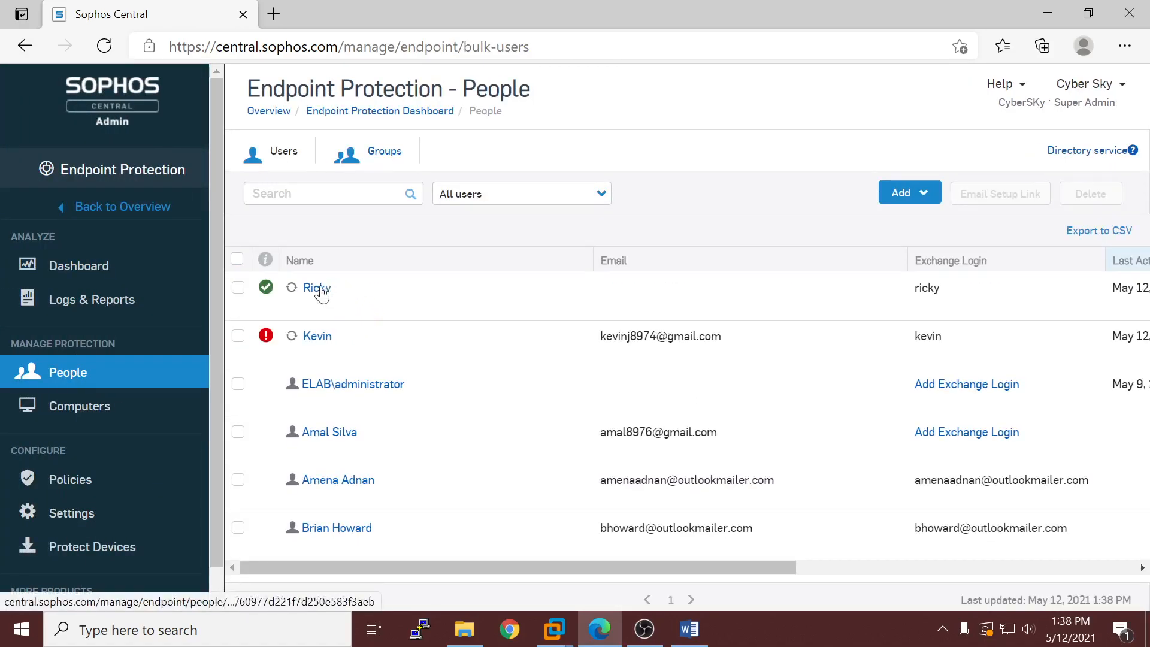
{"action": "left_click", "coordinate": [889, 159]}
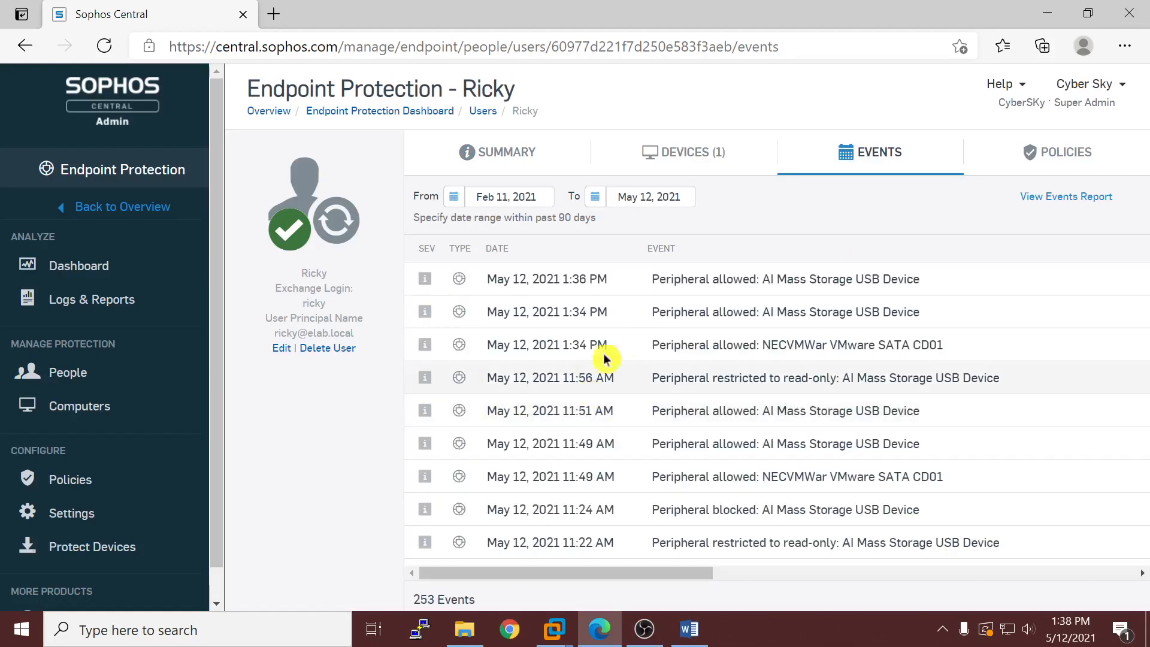
{"action": "left_click_drag", "start_coordinate": [934, 288], "coordinate": [513, 279]}
{"action": "left_click", "coordinate": [681, 161]}
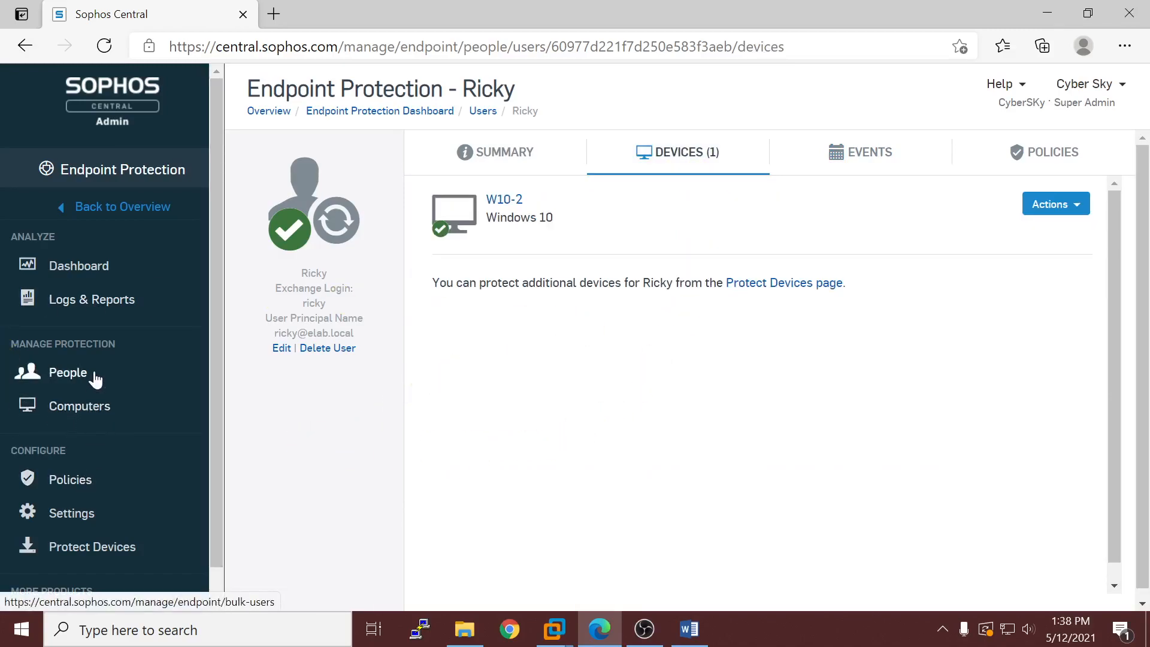
{"action": "left_click", "coordinate": [534, 159]}
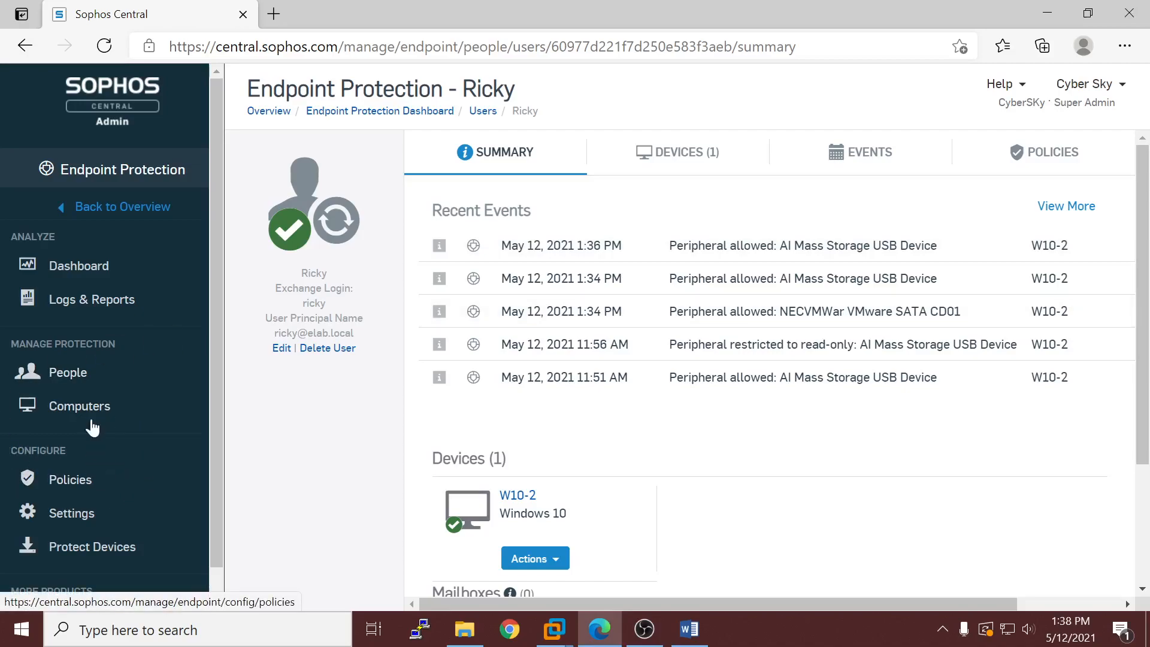
Step: Open the settings of the Device Control-Accounts policy under Peripheral Control in the Endpoint Protection policies
{"action": "left_click", "coordinate": [72, 479]}
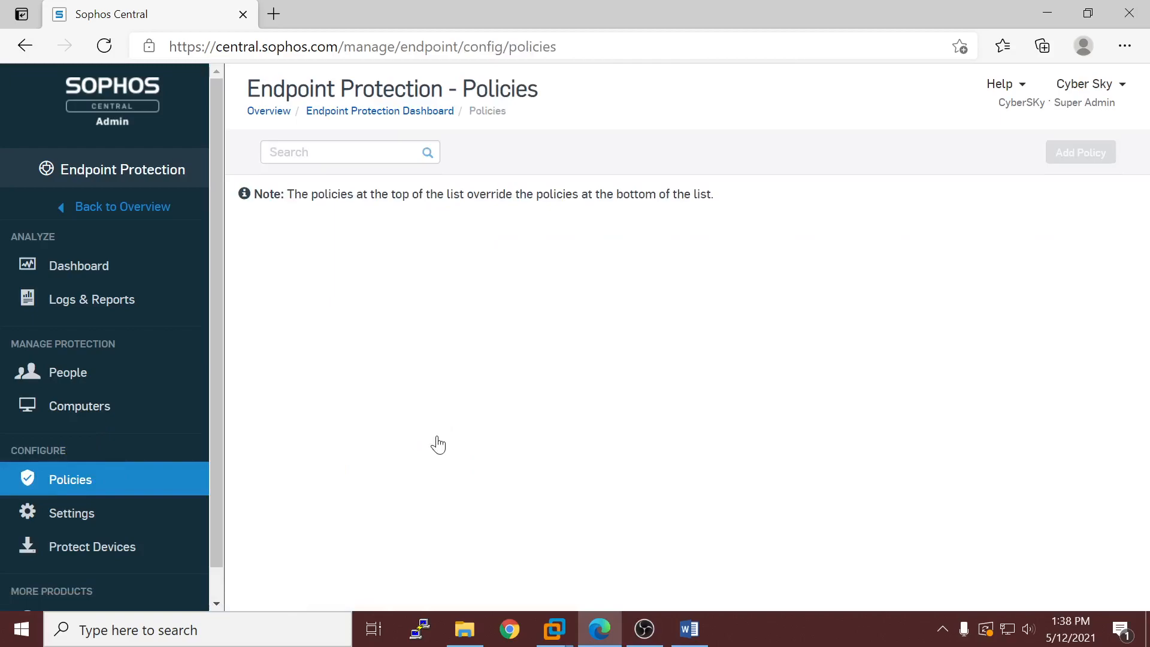
{"action": "scroll", "coordinate": [488, 431], "scroll_direction": "down", "scroll_amount": 3}
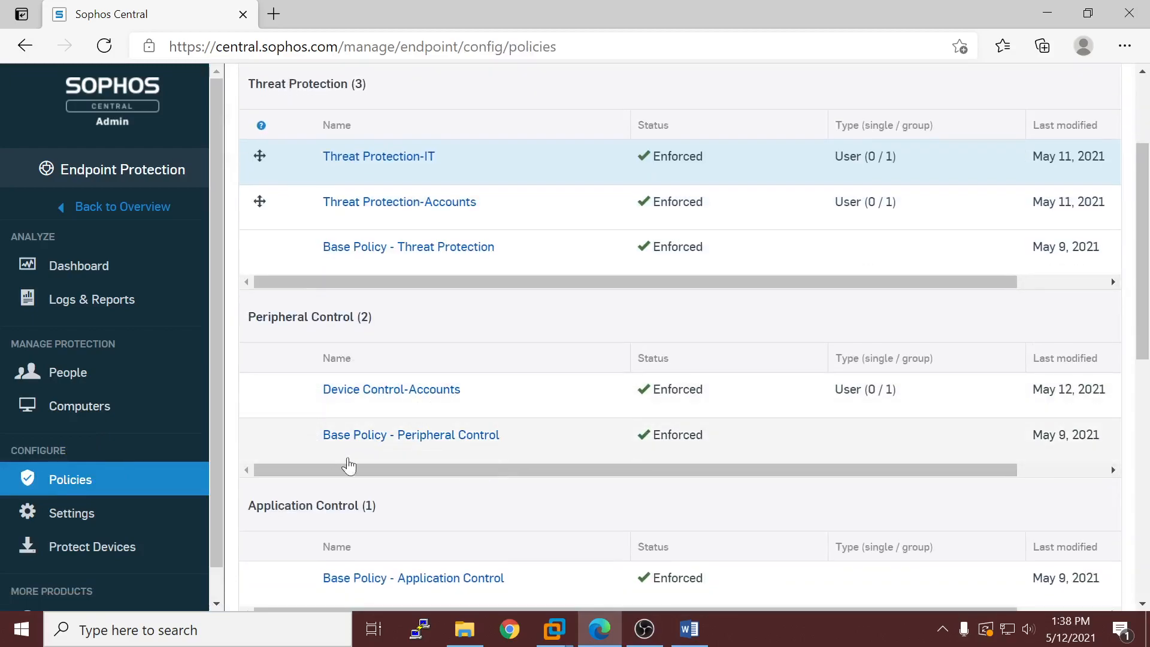
{"action": "left_click", "coordinate": [413, 435]}
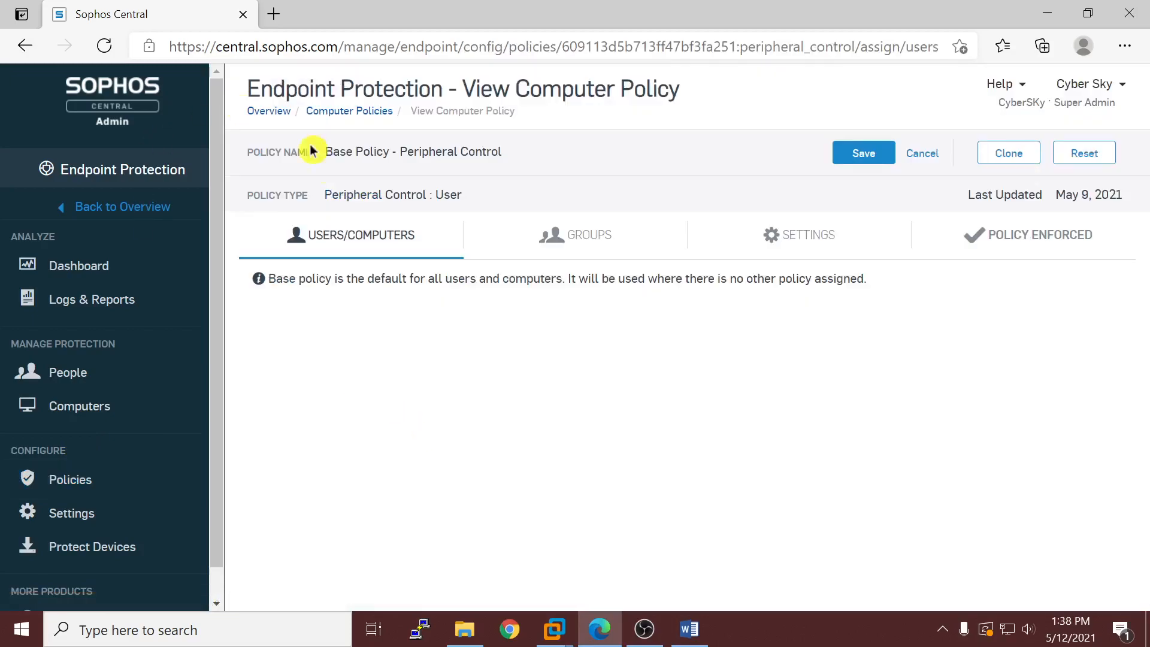
{"action": "left_click", "coordinate": [71, 479]}
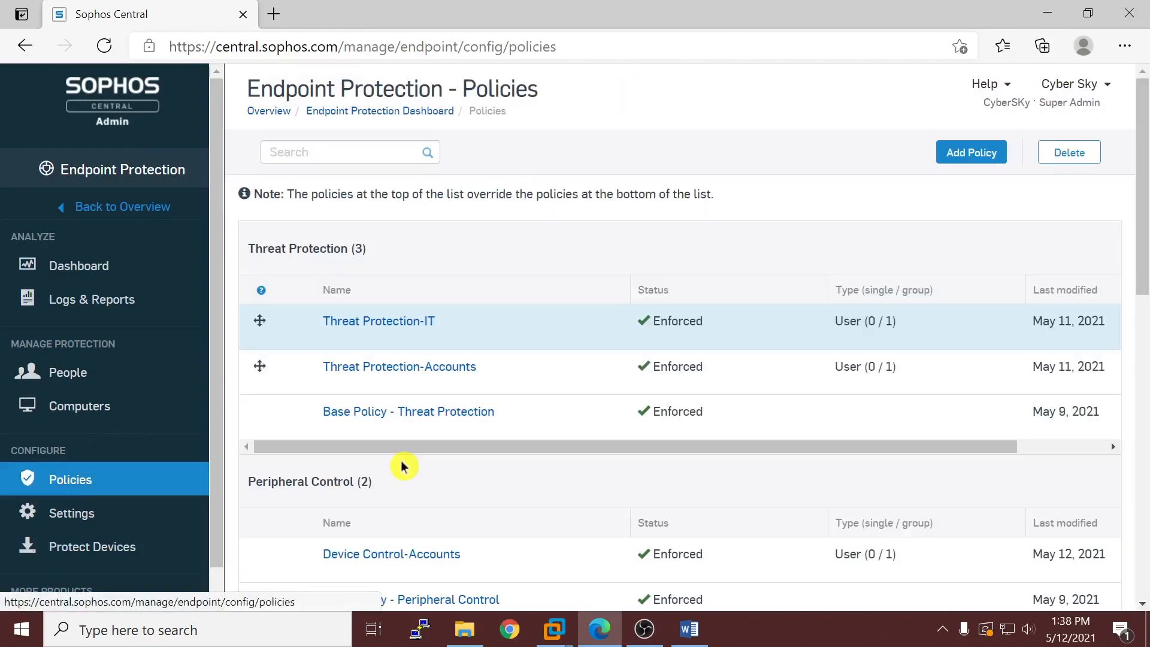
{"action": "scroll", "coordinate": [411, 541], "scroll_direction": "down", "scroll_amount": 1}
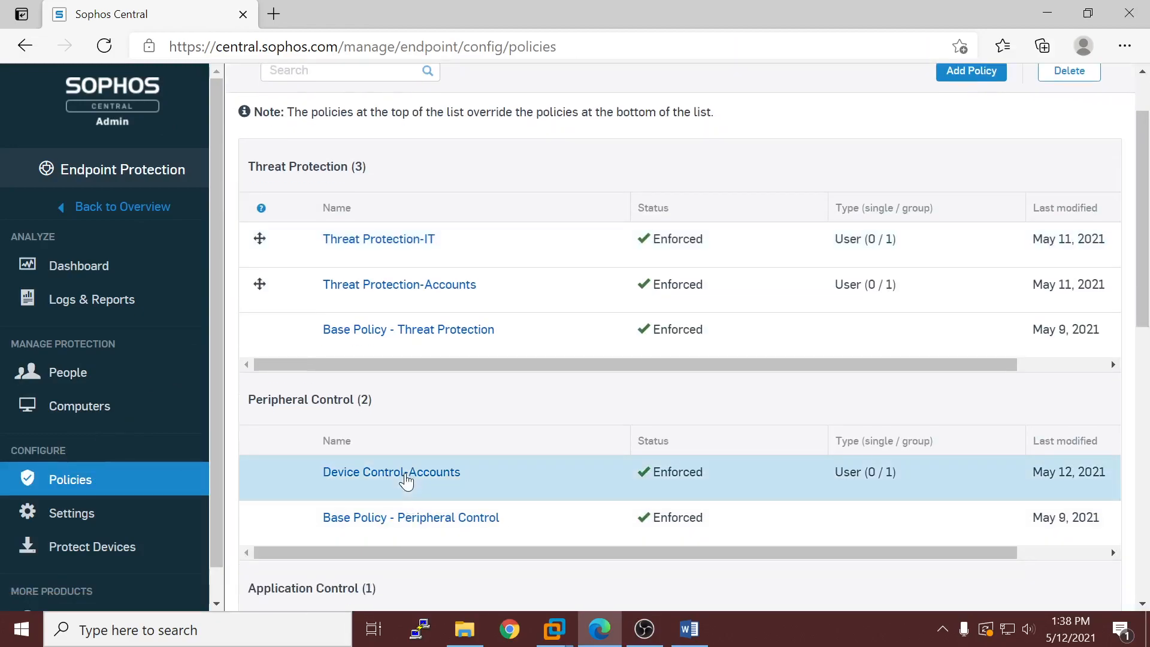
{"action": "left_click", "coordinate": [407, 473]}
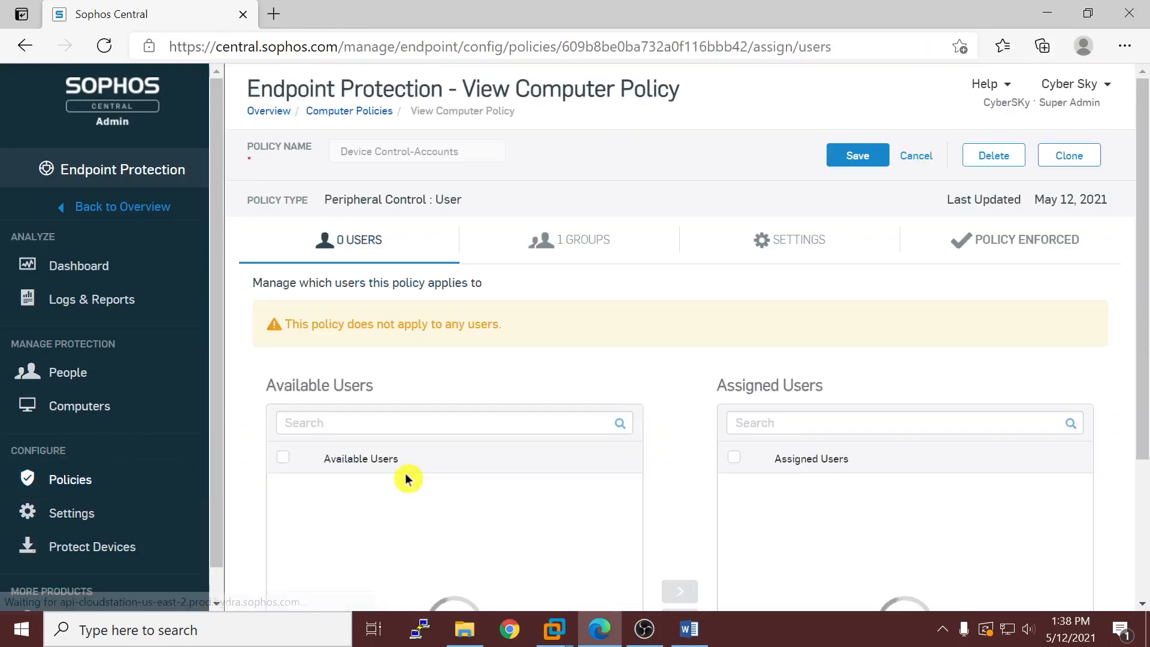
{"action": "left_click", "coordinate": [785, 240]}
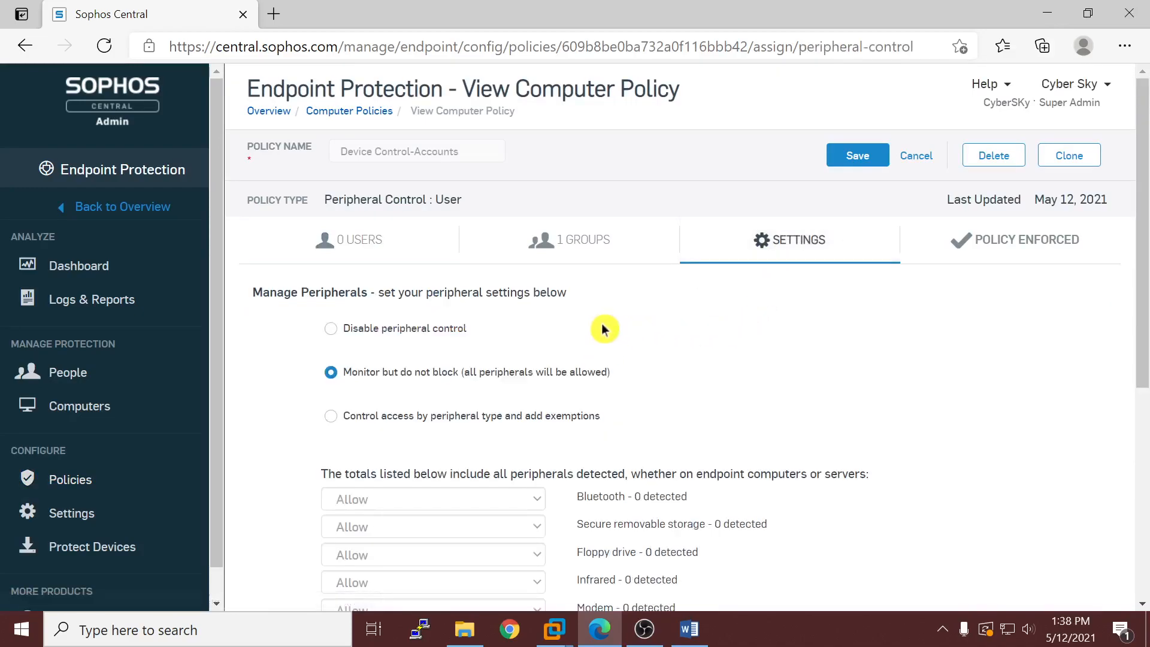
Step: Switch the policy's peripheral management to control access by peripheral type and add exemptions, and review the detected peripheral types
{"action": "scroll", "coordinate": [609, 325], "scroll_direction": "down", "scroll_amount": 3}
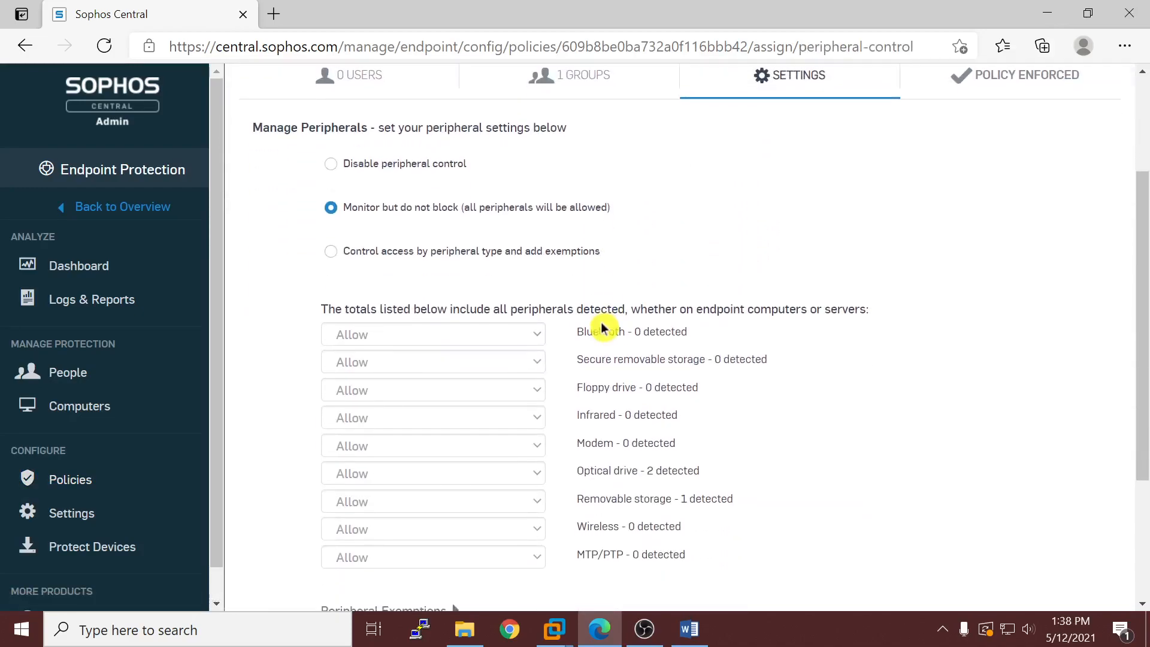
{"action": "left_click", "coordinate": [331, 252]}
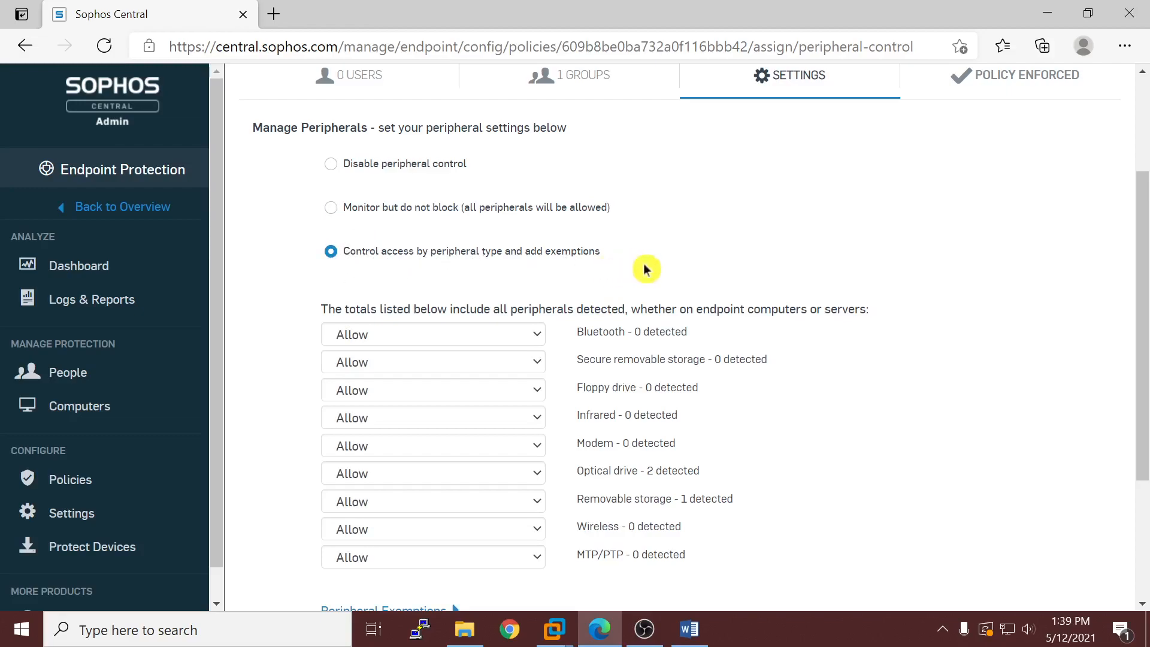
{"action": "scroll", "coordinate": [632, 260], "scroll_direction": "down", "scroll_amount": 1}
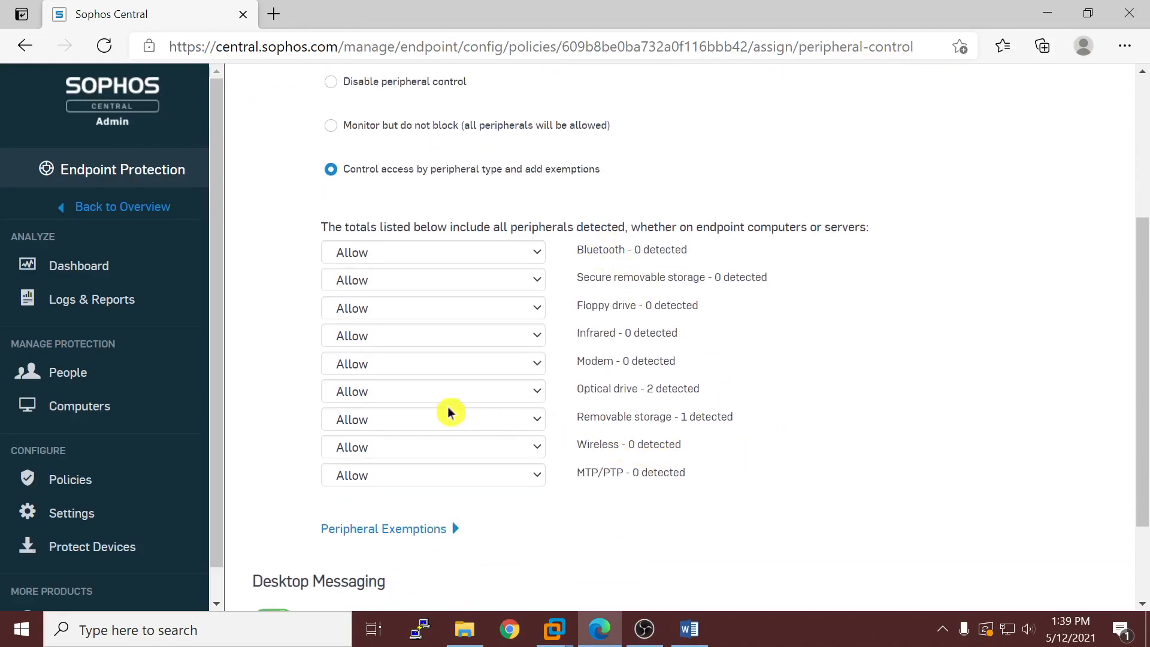
{"action": "left_click_drag", "start_coordinate": [762, 419], "coordinate": [347, 390]}
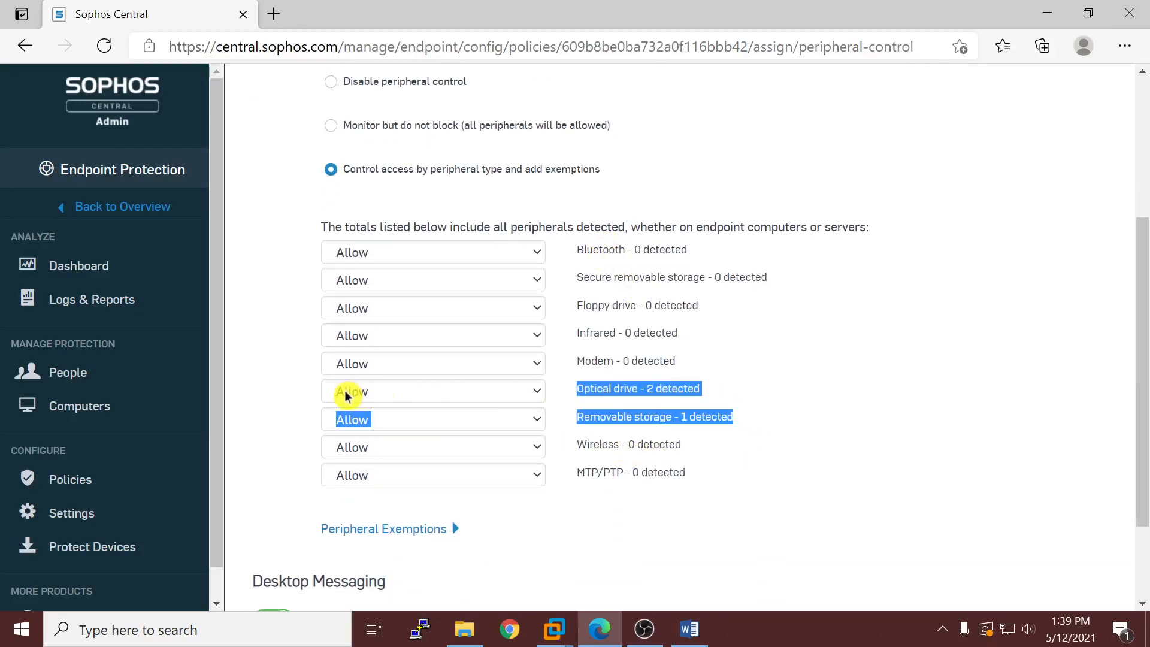
{"action": "left_click", "coordinate": [794, 401]}
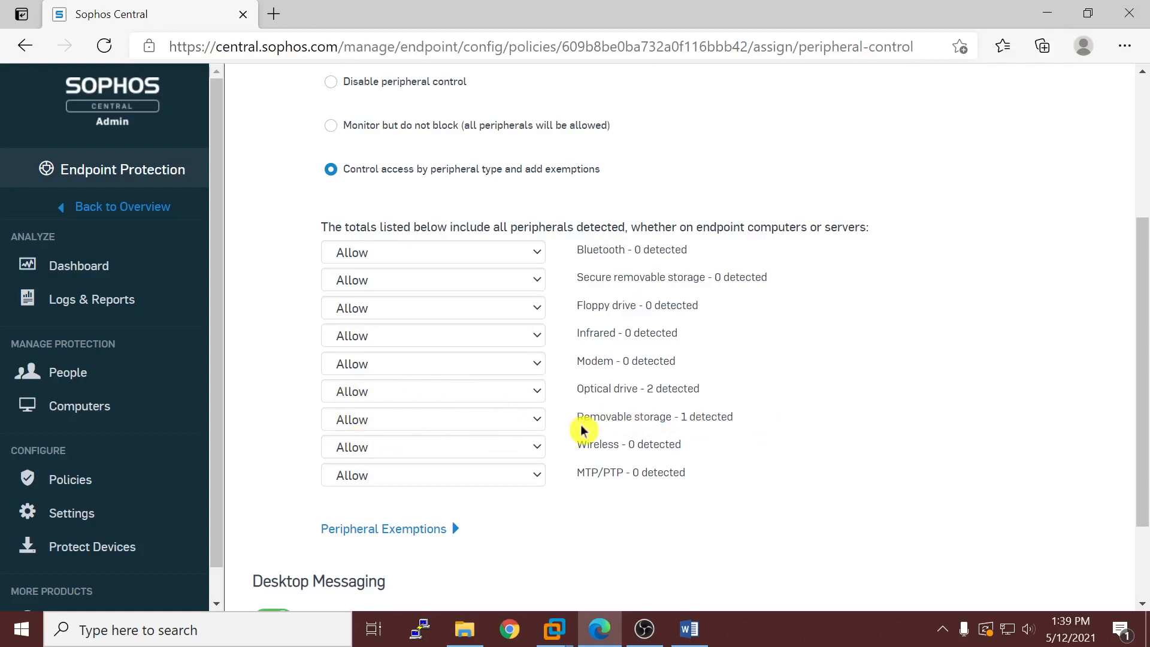
{"action": "scroll", "coordinate": [761, 413], "scroll_direction": "down", "scroll_amount": 2}
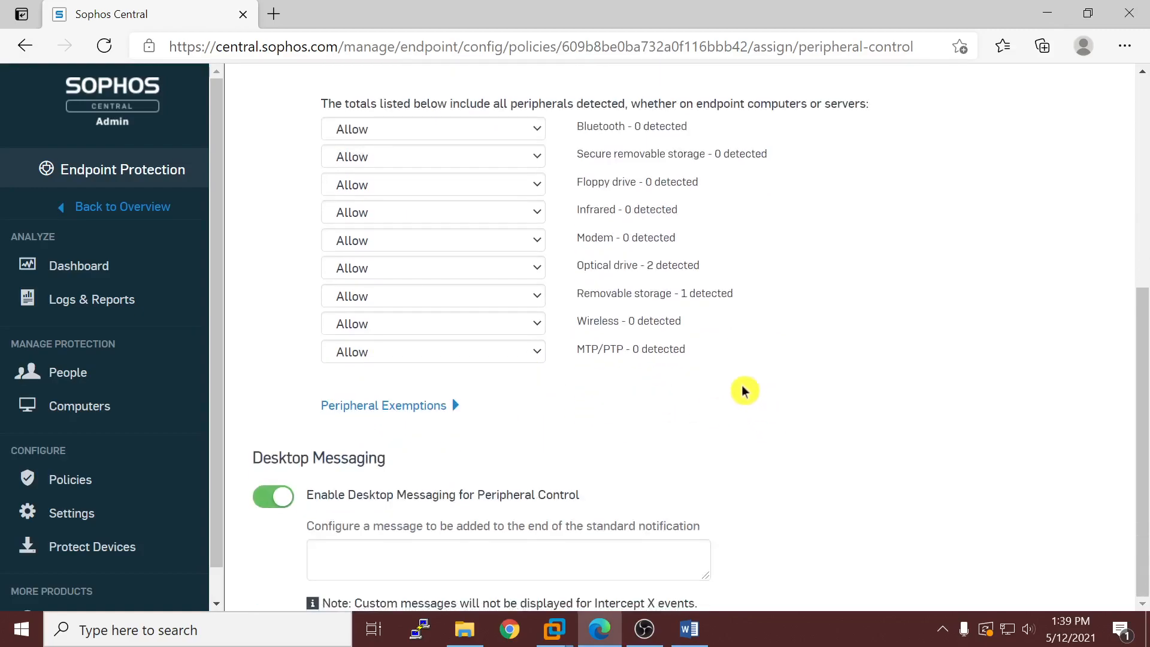
Step: Set Removable storage to Read Only and save the Device Control-Accounts policy
{"action": "left_click", "coordinate": [530, 297]}
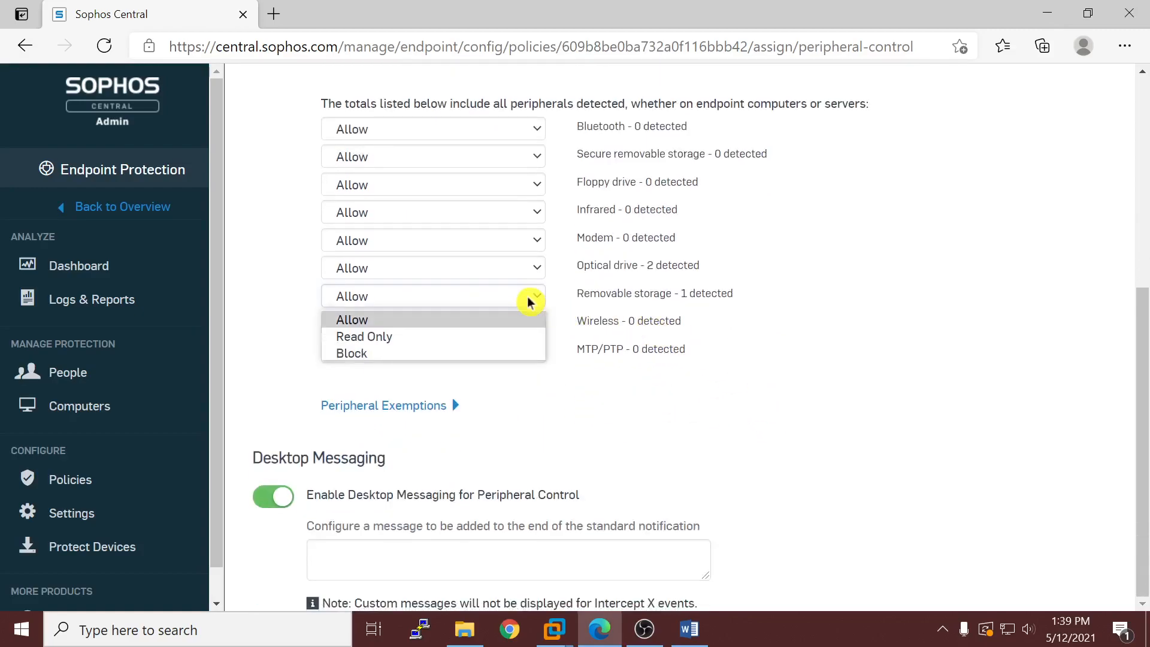
{"action": "left_click", "coordinate": [392, 338]}
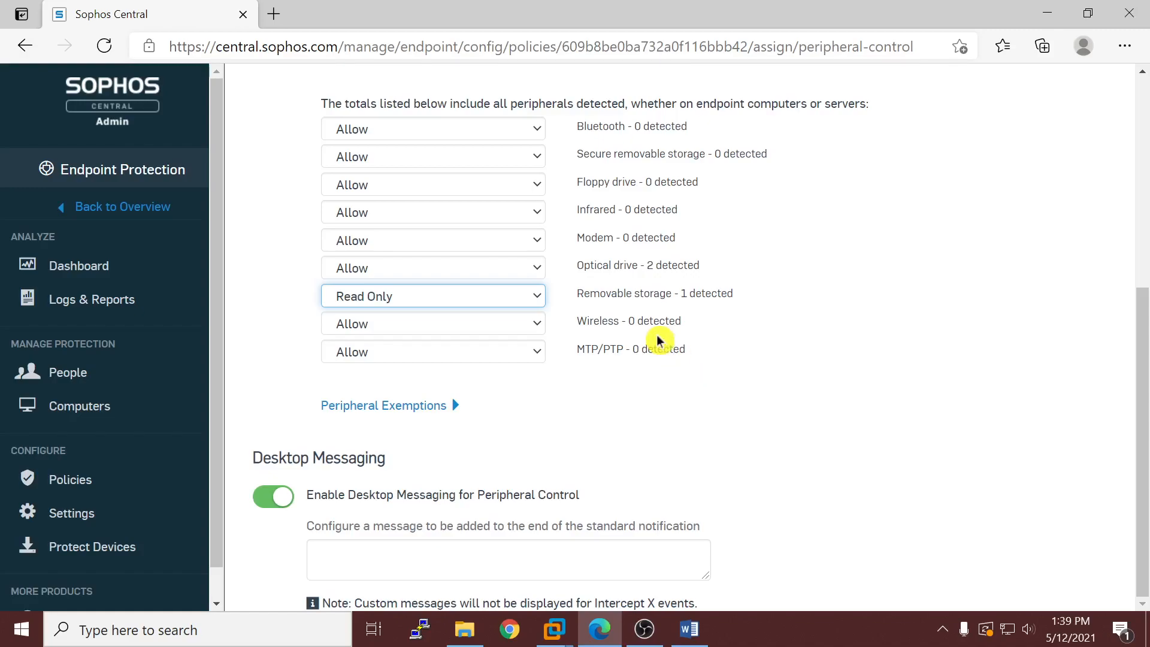
{"action": "scroll", "coordinate": [659, 338], "scroll_direction": "up", "scroll_amount": 4}
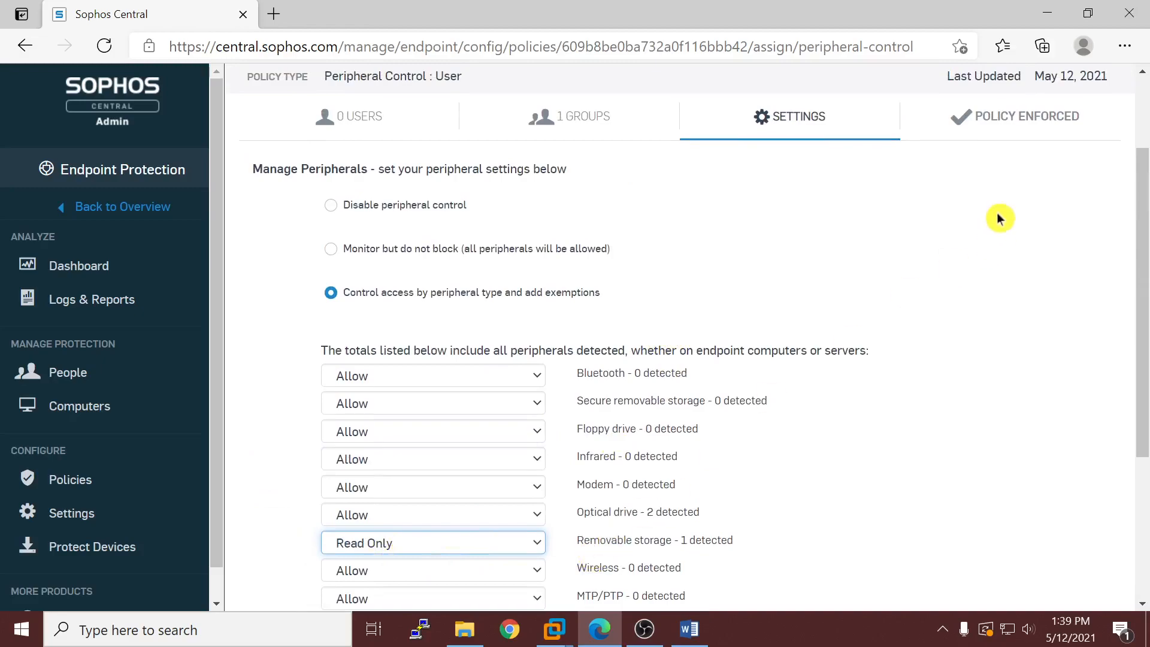
{"action": "scroll", "coordinate": [1001, 218], "scroll_direction": "up", "scroll_amount": 2}
{"action": "left_click", "coordinate": [867, 159]}
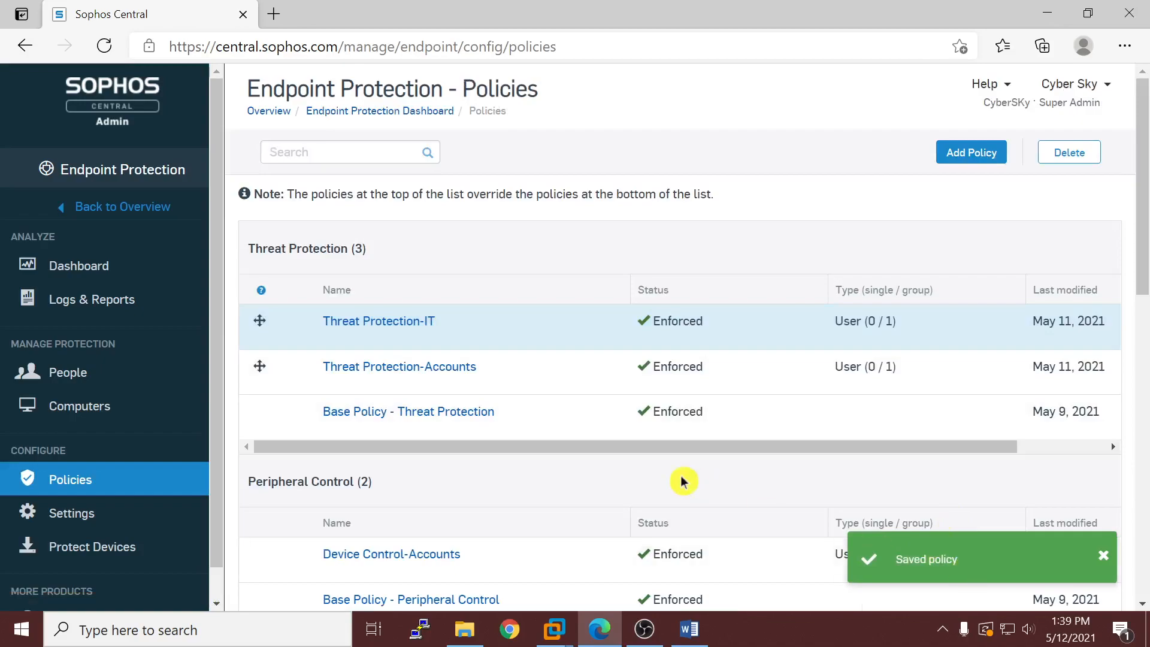
Step: Switch to the Windows 10 Accounts virtual machine in full screen, show This PC and start a Sophos endpoint update
{"action": "left_click", "coordinate": [556, 630]}
{"action": "left_click", "coordinate": [641, 514]}
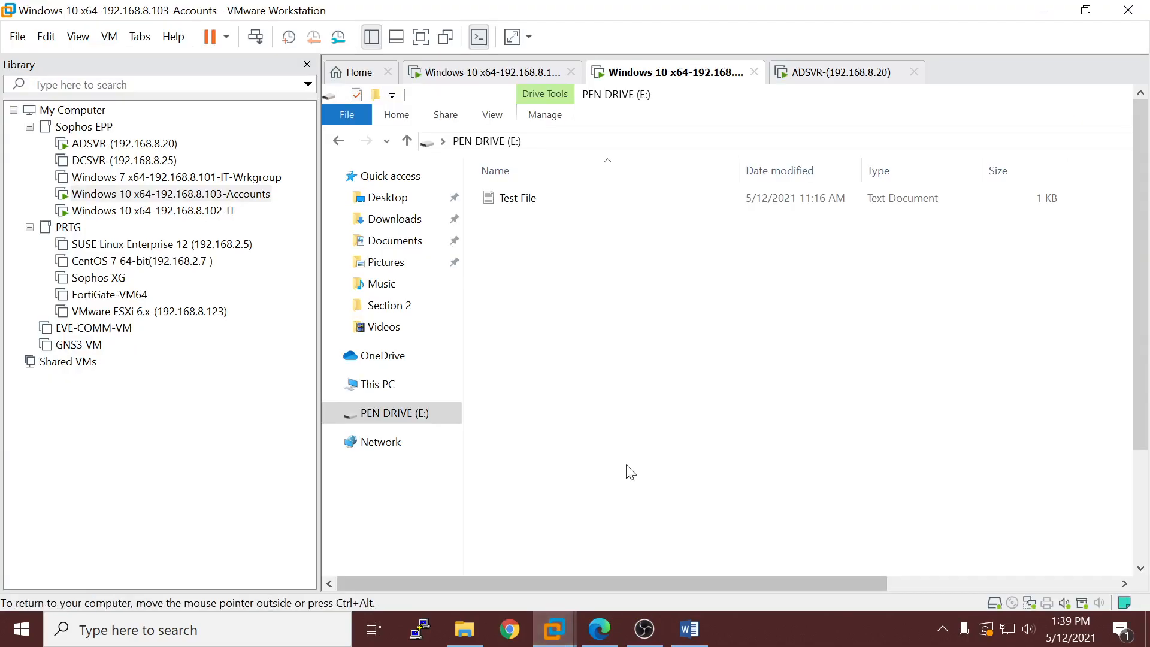
{"action": "left_click", "coordinate": [421, 40]}
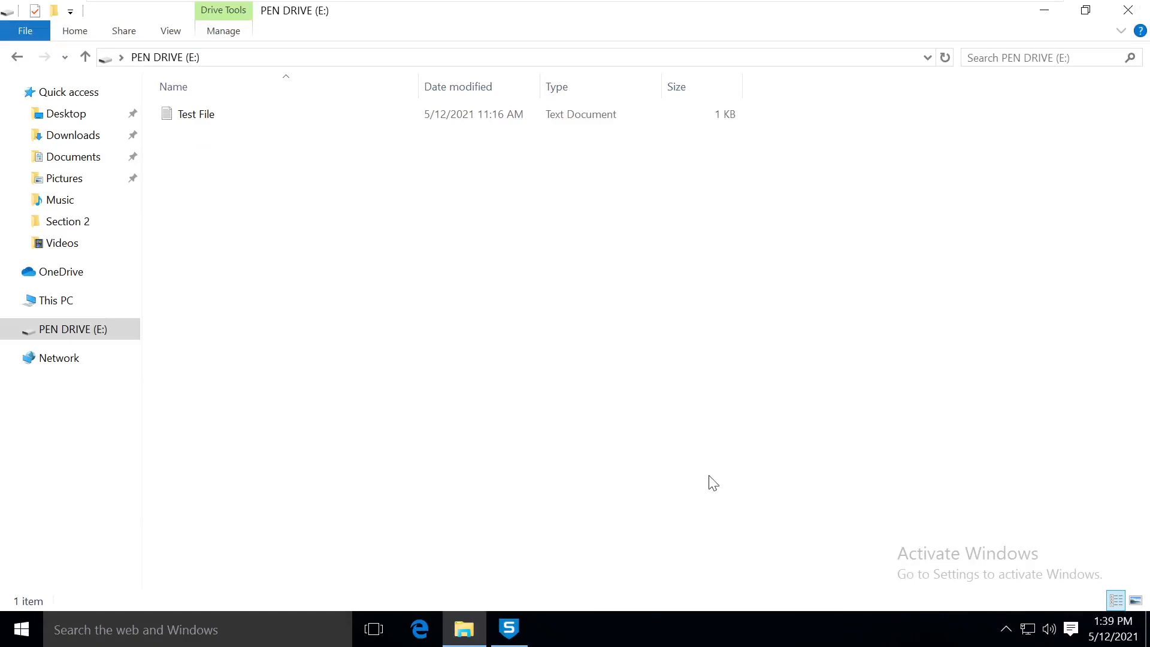
{"action": "left_click", "coordinate": [63, 301]}
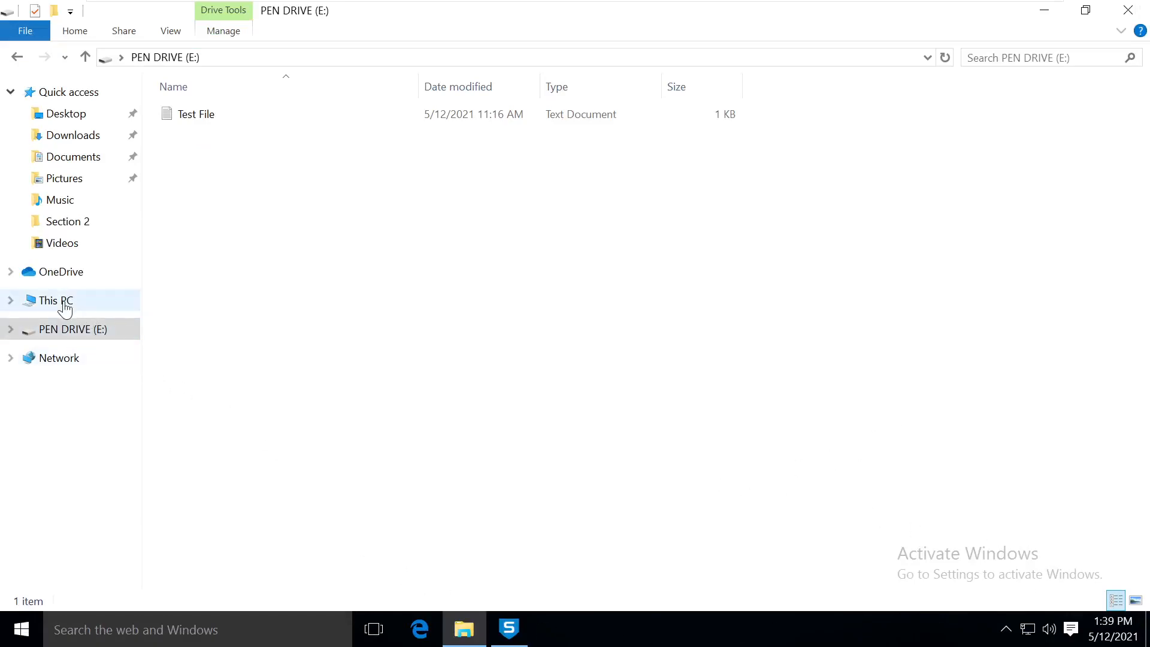
{"action": "left_click", "coordinate": [509, 629]}
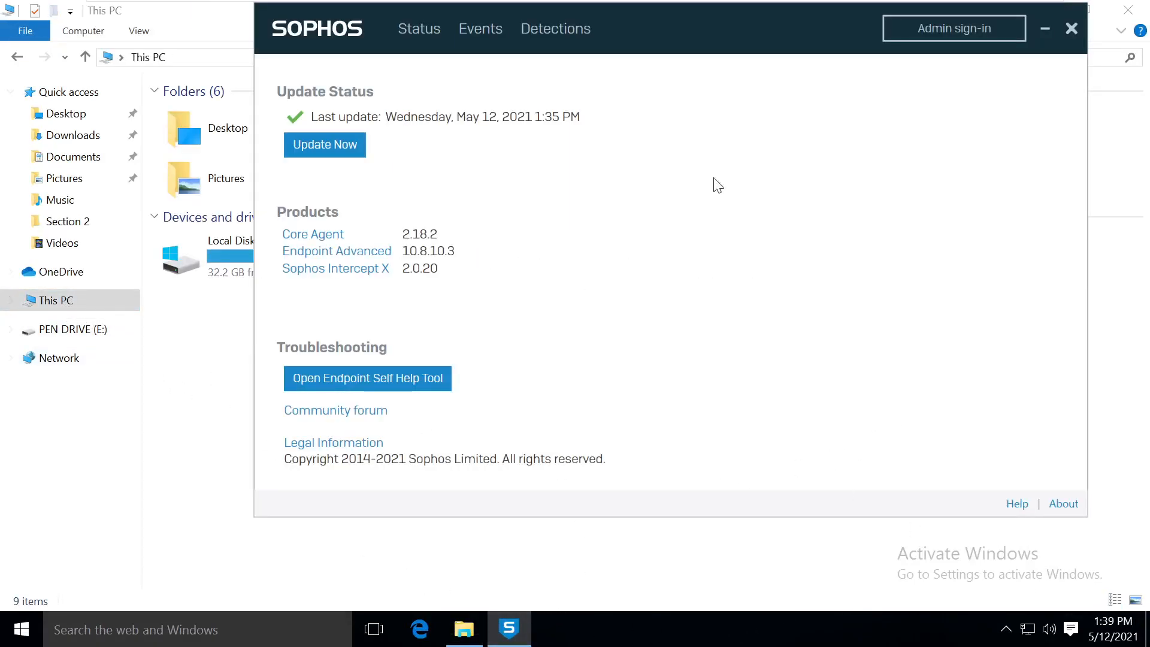
{"action": "left_click", "coordinate": [303, 136]}
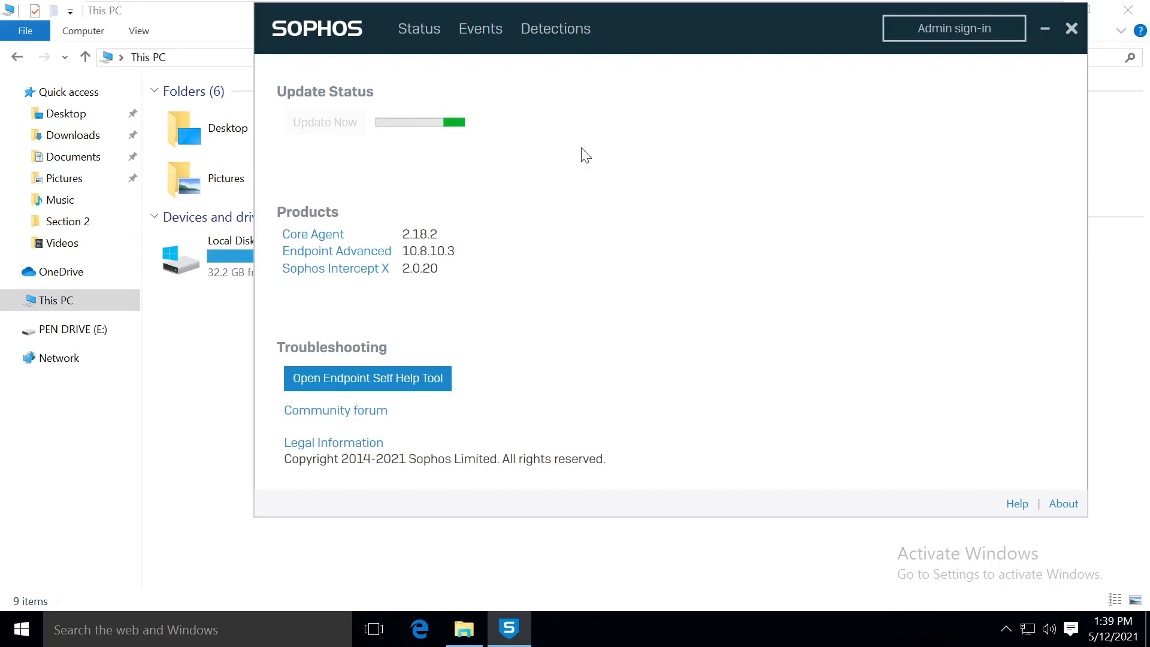
Step: Look at the contents of PEN DRIVE (E:) and return to This PC
{"action": "left_click", "coordinate": [226, 436]}
{"action": "double_click", "coordinate": [767, 264]}
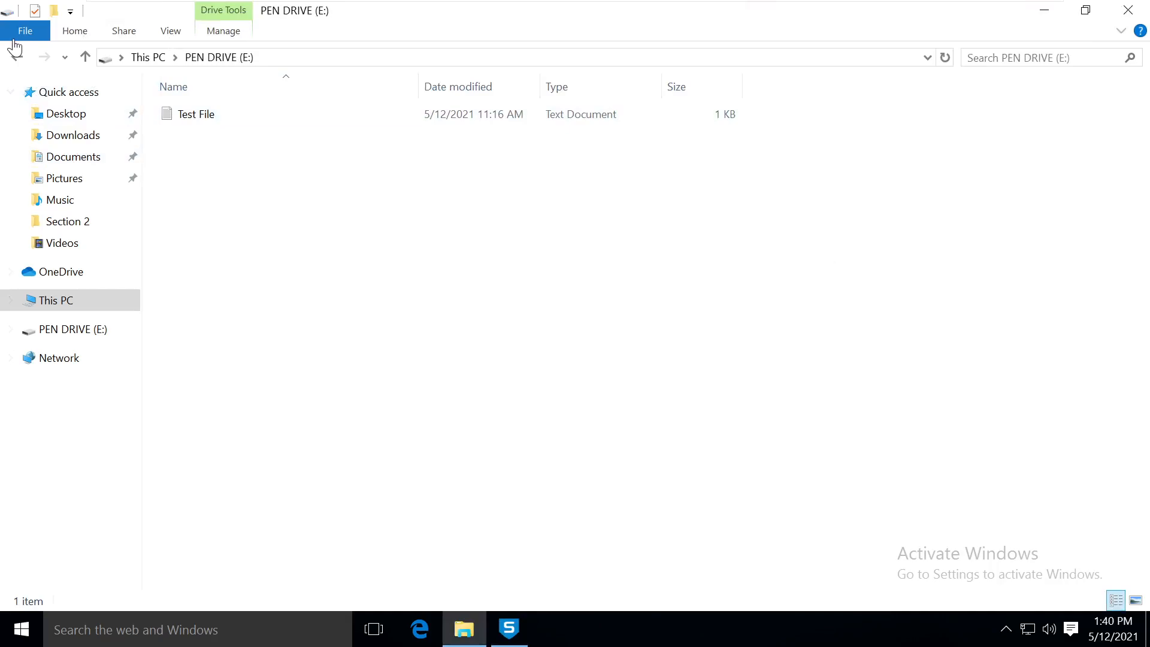
{"action": "left_click", "coordinate": [8, 57]}
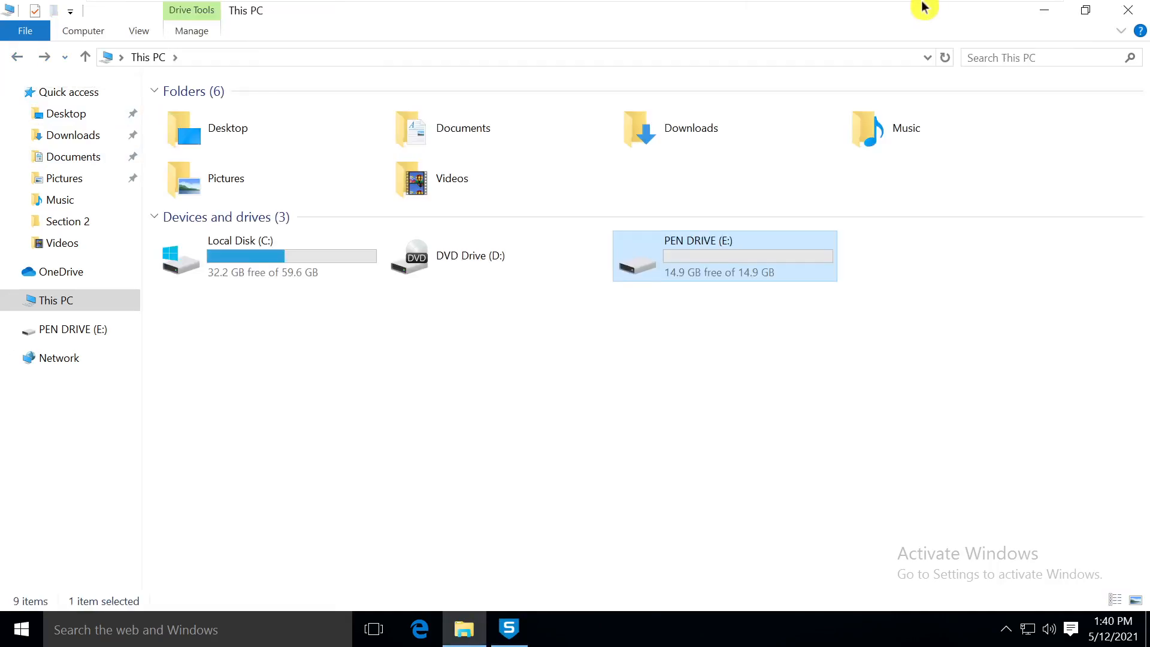
Step: Minimize File Explorer and move the Test File2 icon to a clear spot on the desktop beside the Sophos window
{"action": "left_click", "coordinate": [1043, 10]}
{"action": "left_click_drag", "start_coordinate": [618, 15], "coordinate": [918, 135]}
{"action": "left_click_drag", "start_coordinate": [441, 230], "coordinate": [167, 231]}
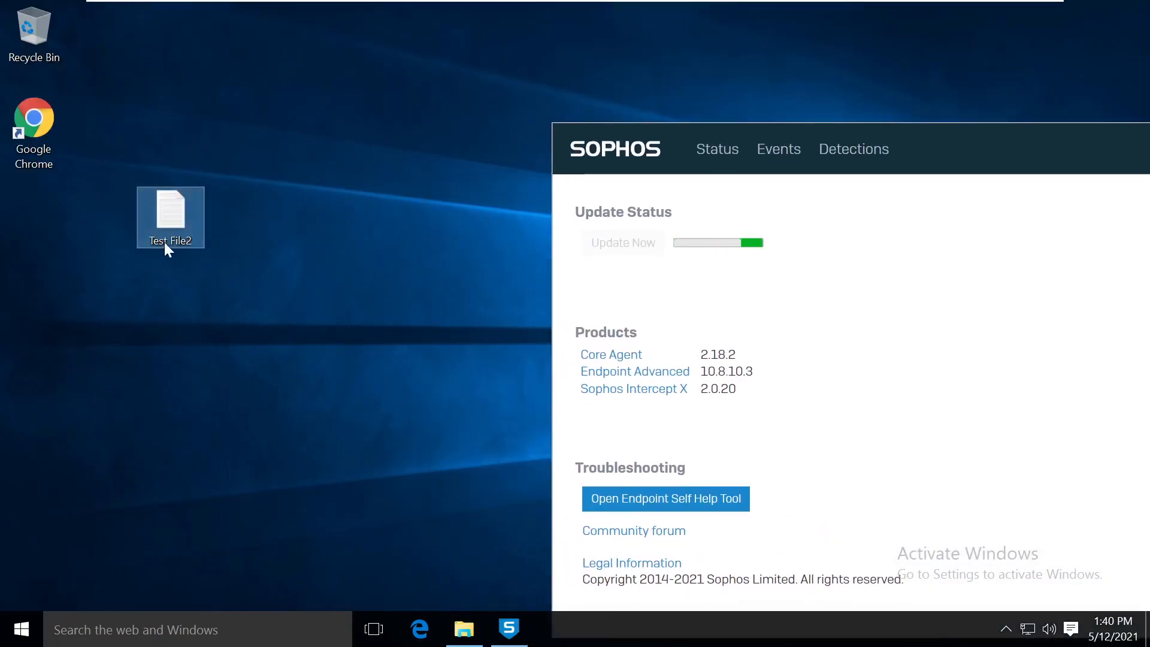
{"action": "left_click_drag", "start_coordinate": [949, 150], "coordinate": [677, 29]}
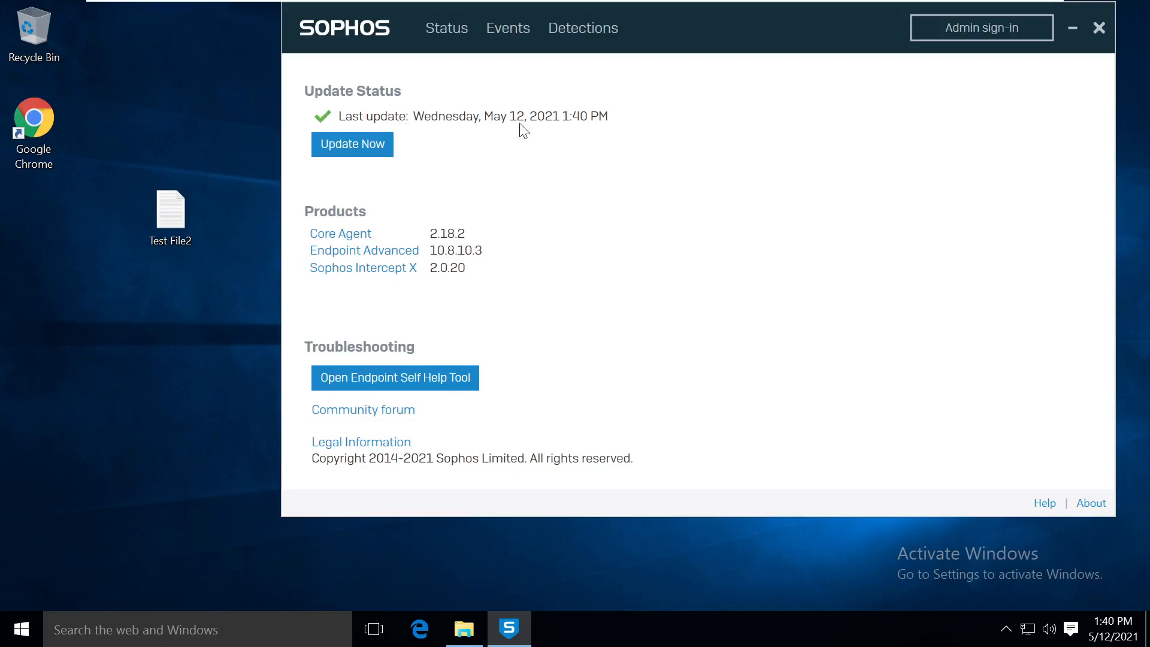
Step: Open Test File from PEN DRIVE (E:) to check that its text is readable, and close it
{"action": "left_click", "coordinate": [464, 629]}
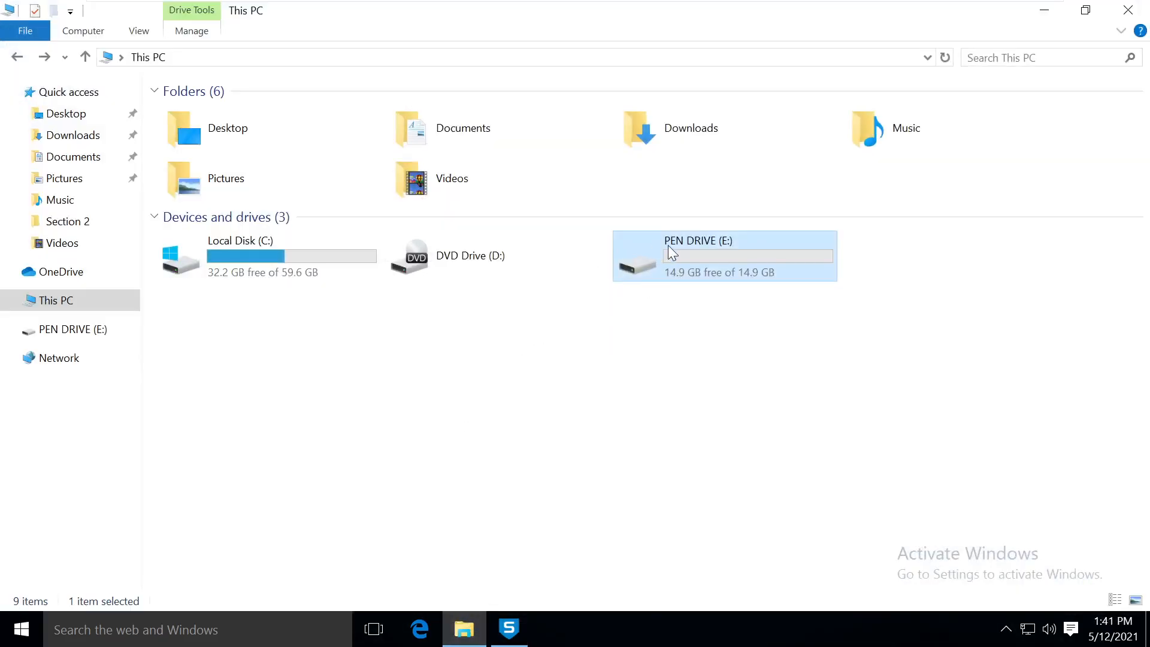
{"action": "double_click", "coordinate": [667, 245]}
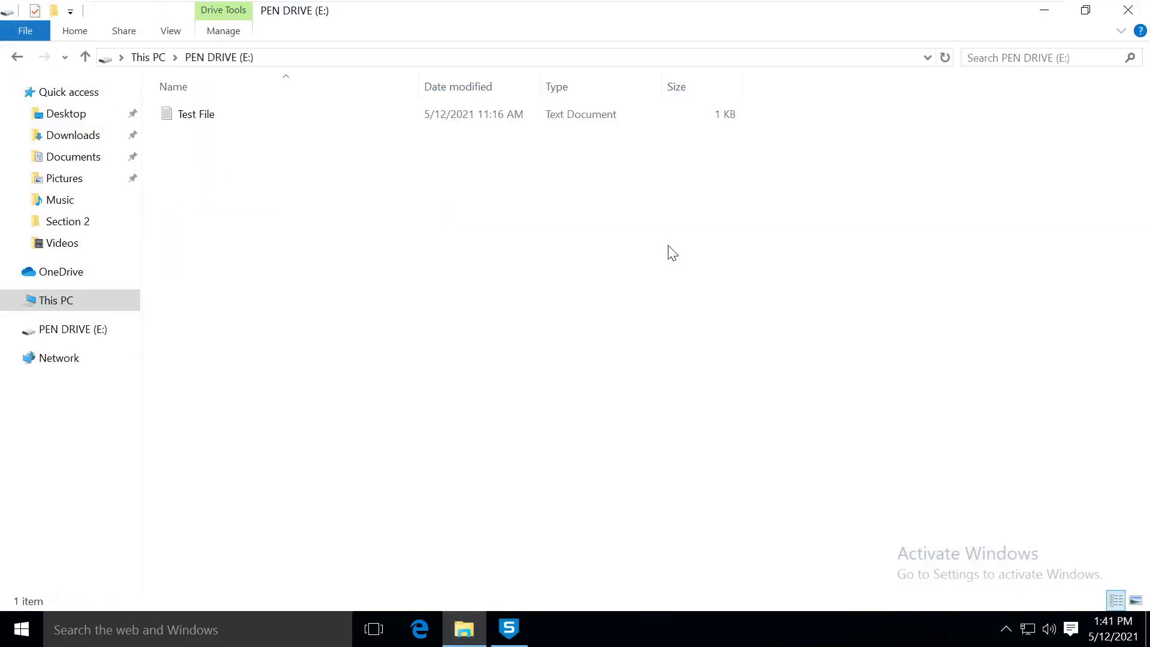
{"action": "double_click", "coordinate": [206, 113]}
{"action": "left_click_drag", "start_coordinate": [371, 186], "coordinate": [518, 110]}
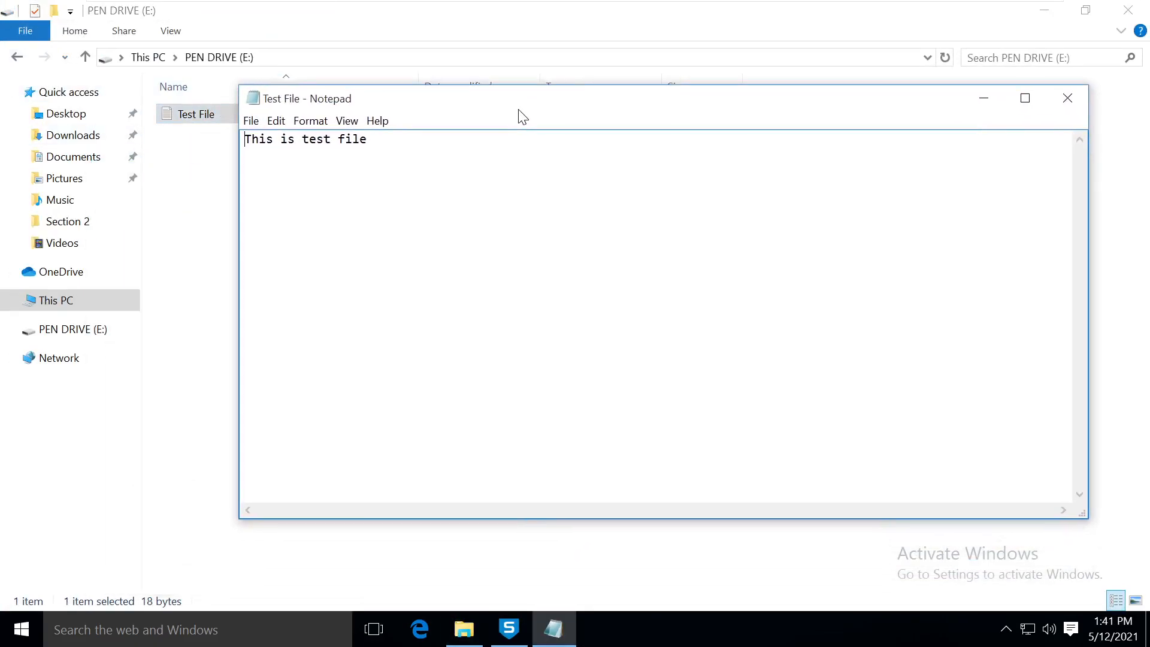
{"action": "left_click_drag", "start_coordinate": [266, 139], "coordinate": [374, 139]}
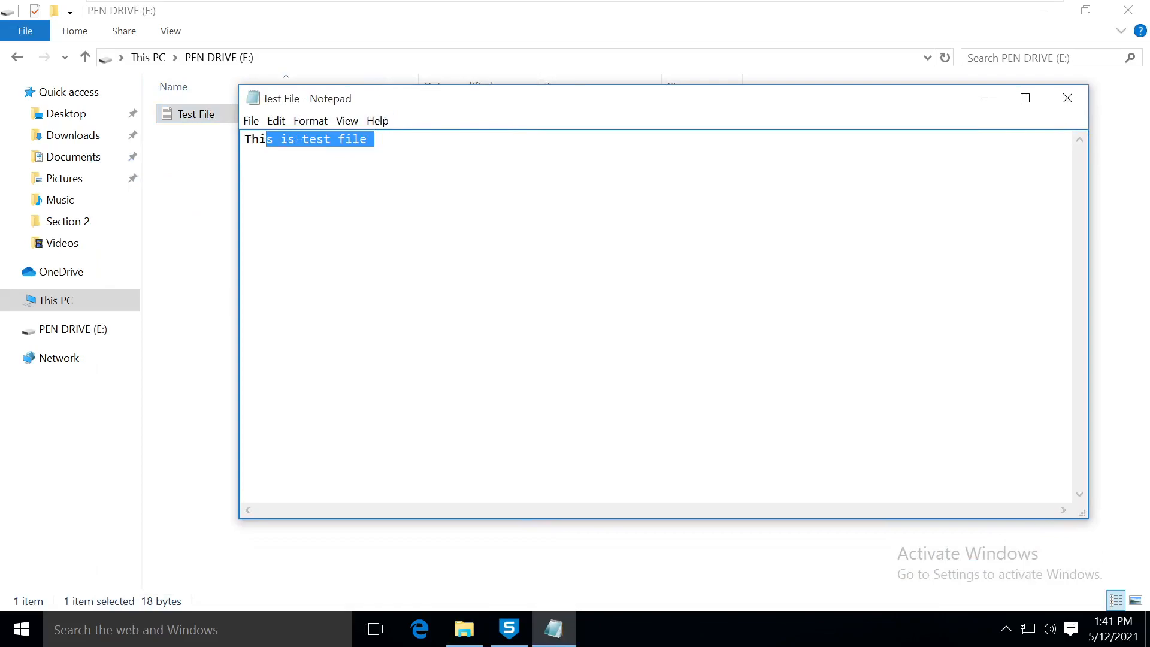
{"action": "left_click", "coordinate": [1067, 97]}
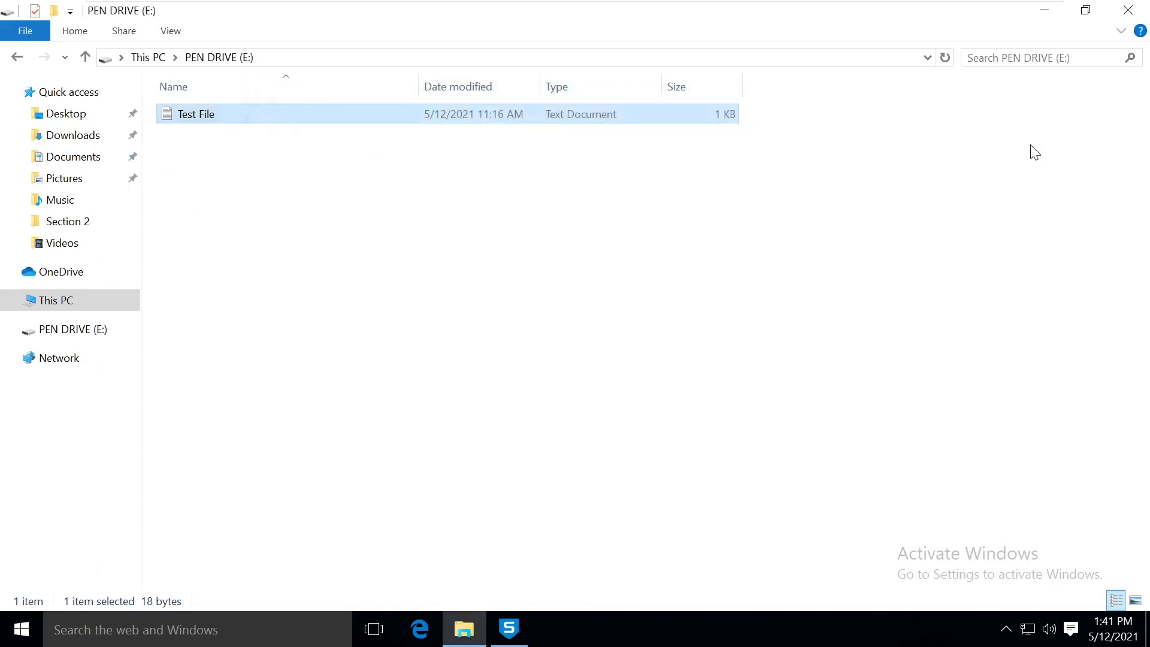
Step: Try to copy Test File2 from the desktop to PEN DRIVE (E:) and dismiss the copy dialog
{"action": "left_click", "coordinate": [1044, 11]}
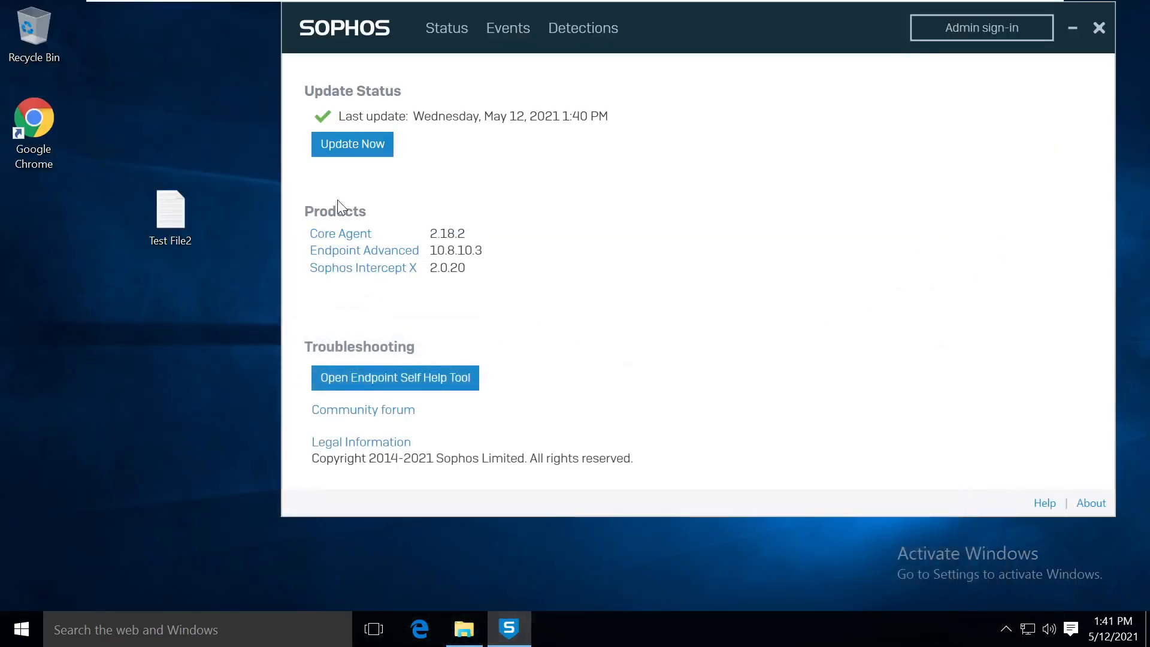
{"action": "right_click", "coordinate": [178, 206]}
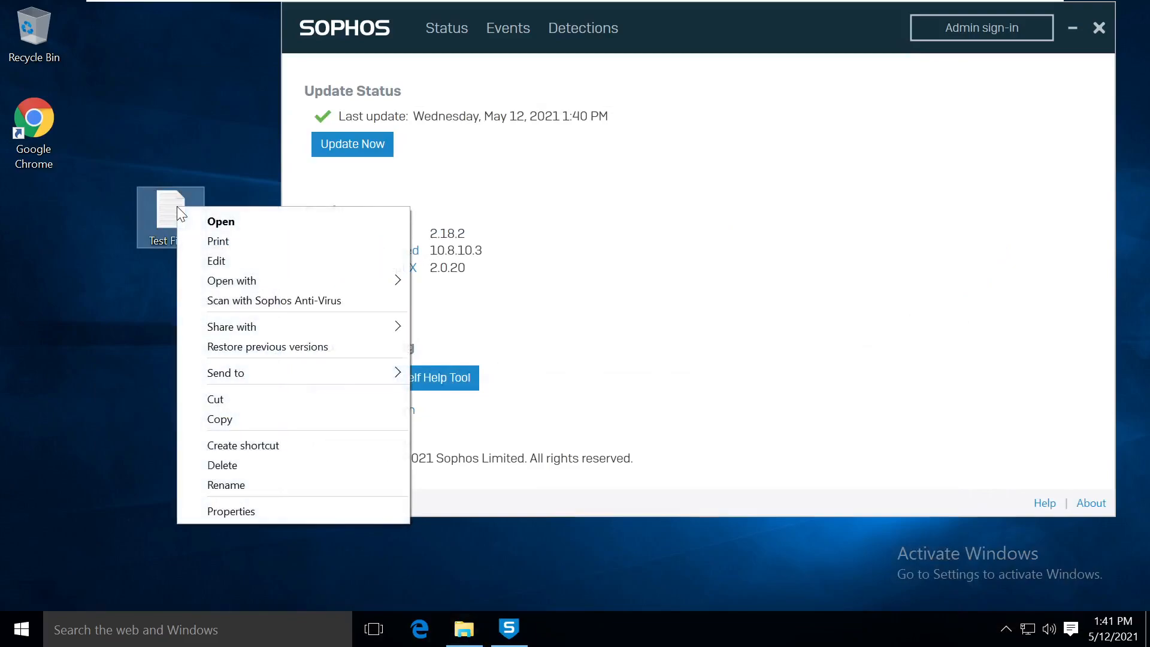
{"action": "left_click", "coordinate": [221, 419]}
{"action": "left_click", "coordinate": [466, 627]}
{"action": "right_click", "coordinate": [332, 246]}
{"action": "left_click", "coordinate": [382, 367]}
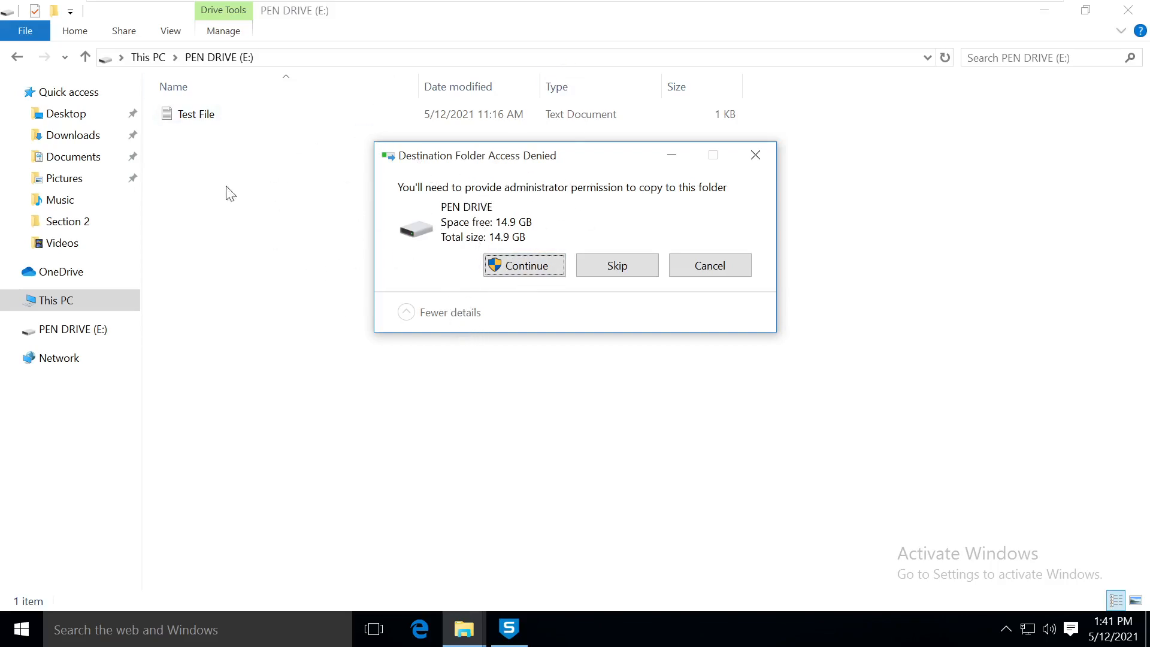
{"action": "left_click", "coordinate": [2, 619]}
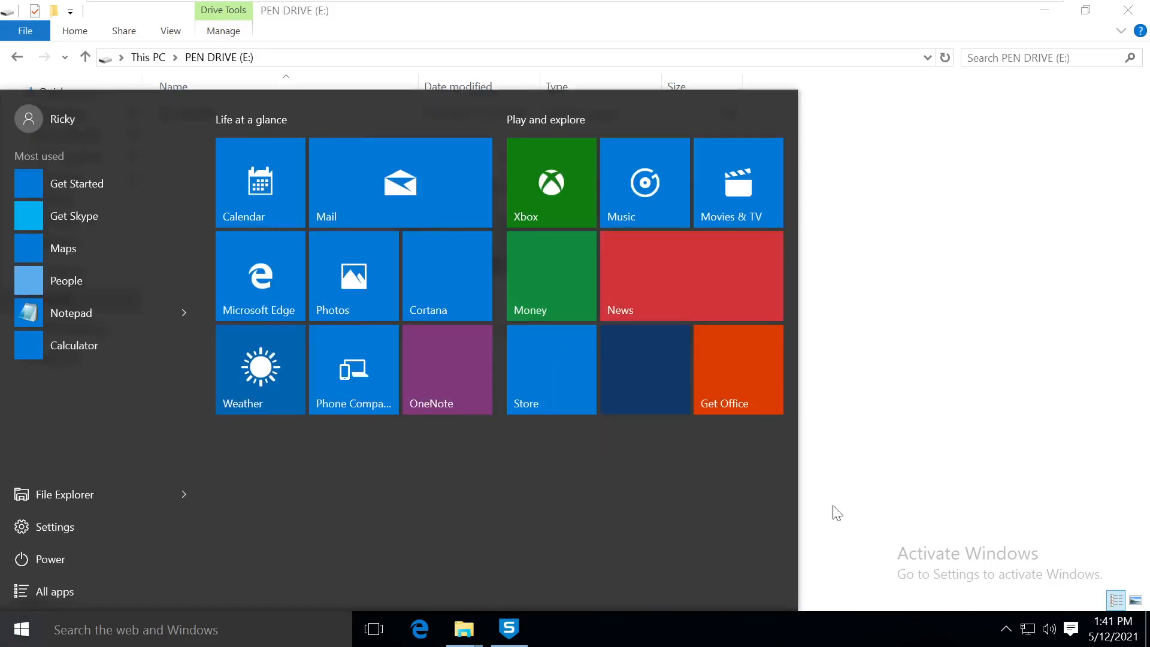
{"action": "left_click", "coordinate": [988, 416]}
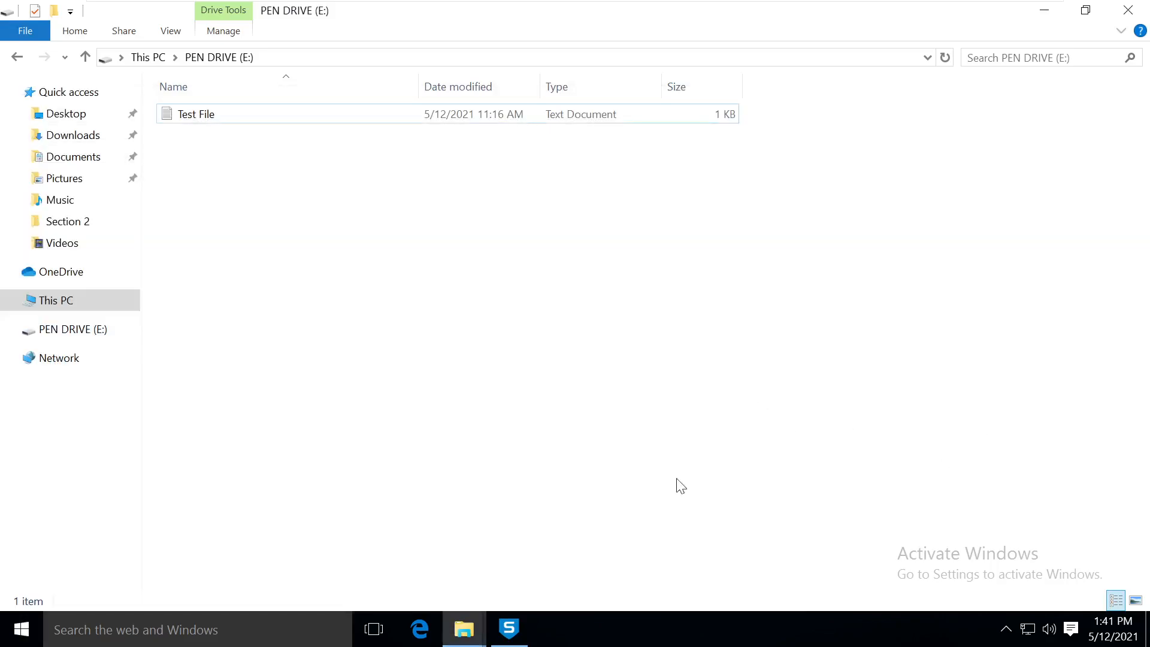
Step: Check that Test File on PEN DRIVE (E:) still opens, close it and leave the virtual machine's full-screen view
{"action": "double_click", "coordinate": [230, 120]}
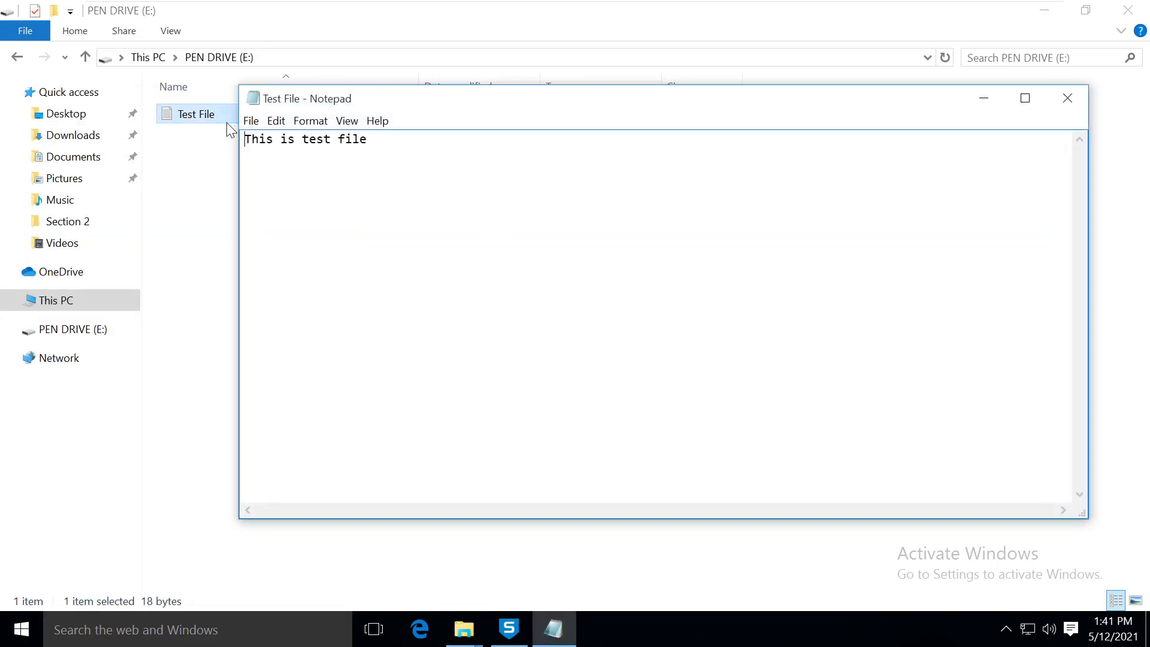
{"action": "left_click", "coordinate": [1065, 100]}
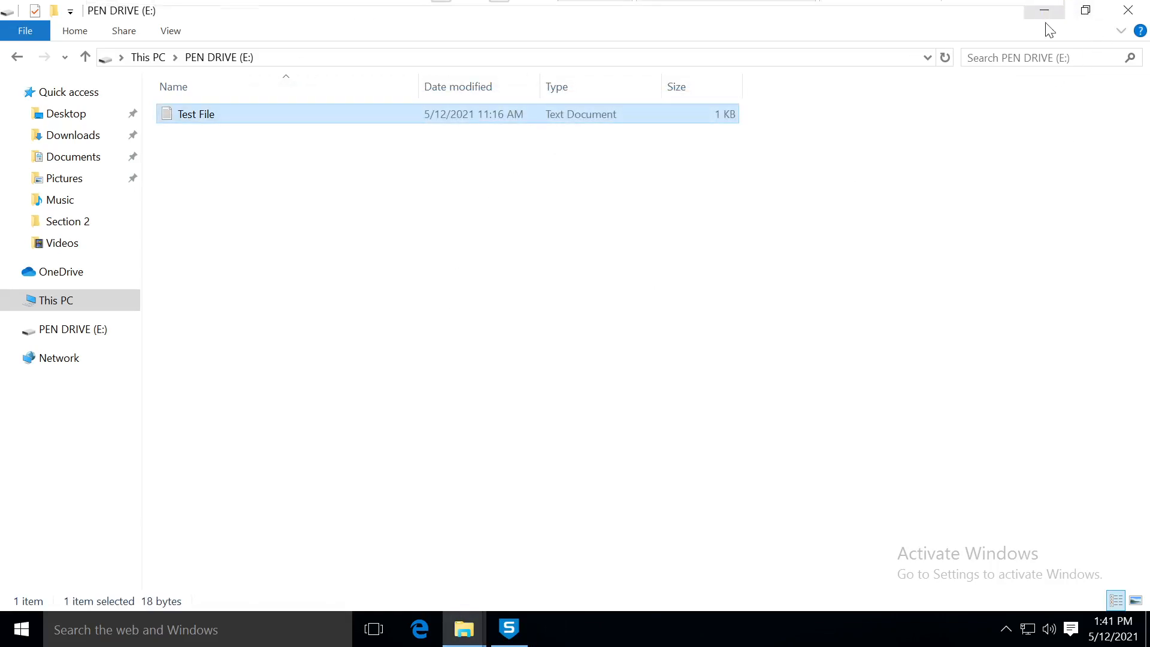
{"action": "mouse_move", "coordinate": [1054, 5]}
{"action": "left_click", "coordinate": [438, 38]}
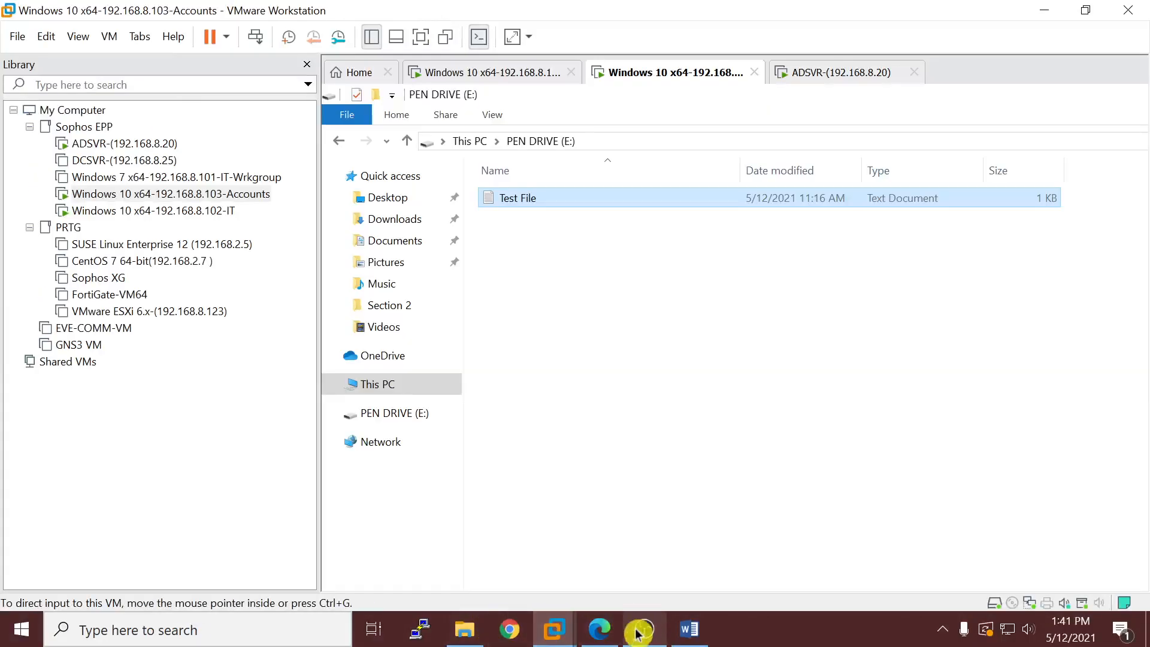
Step: Switch to Sophos Central and examine the read-only devices in the Endpoint Protection Peripheral Report, including last action and date
{"action": "left_click", "coordinate": [599, 629]}
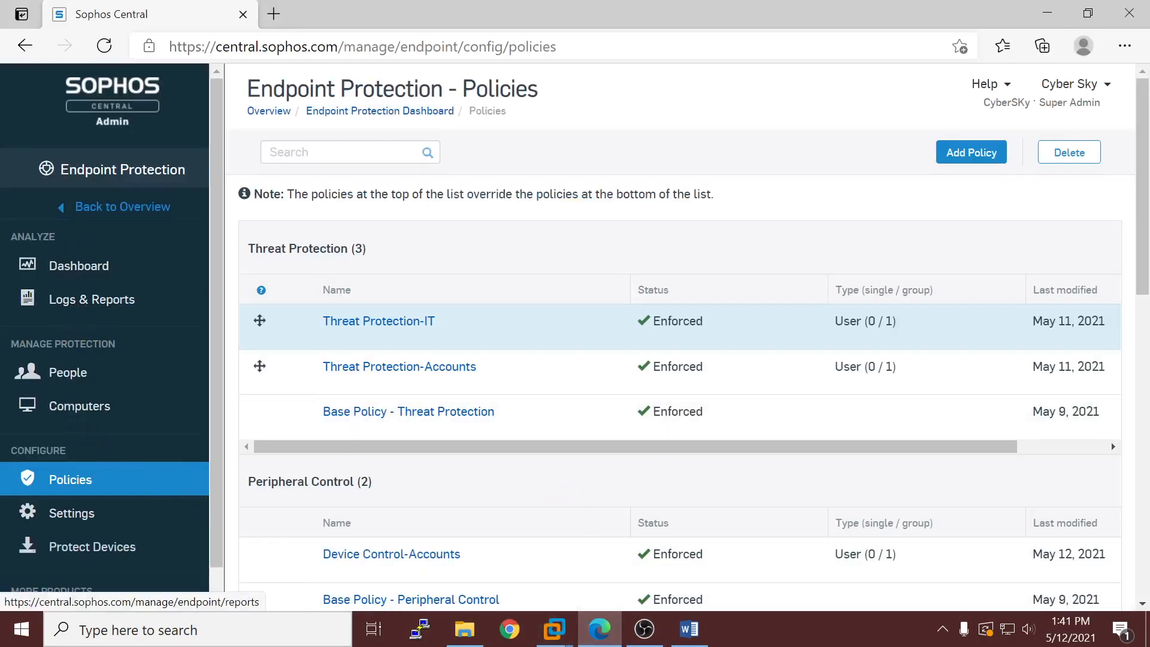
{"action": "left_click", "coordinate": [75, 307]}
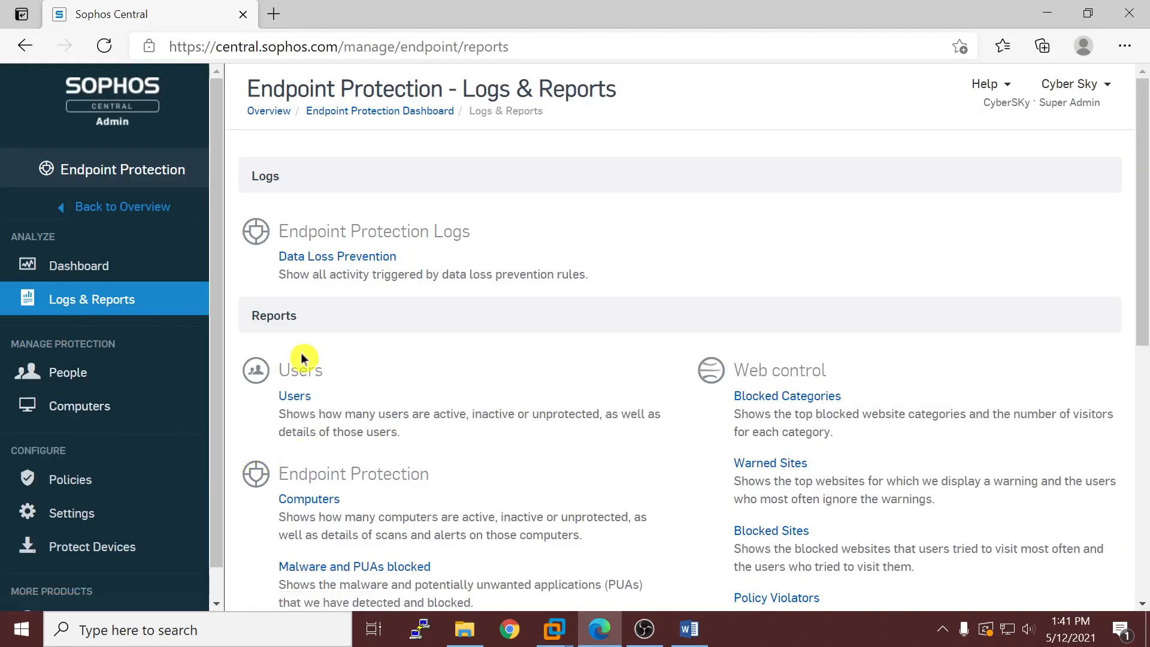
{"action": "scroll", "coordinate": [324, 502], "scroll_direction": "down", "scroll_amount": 3}
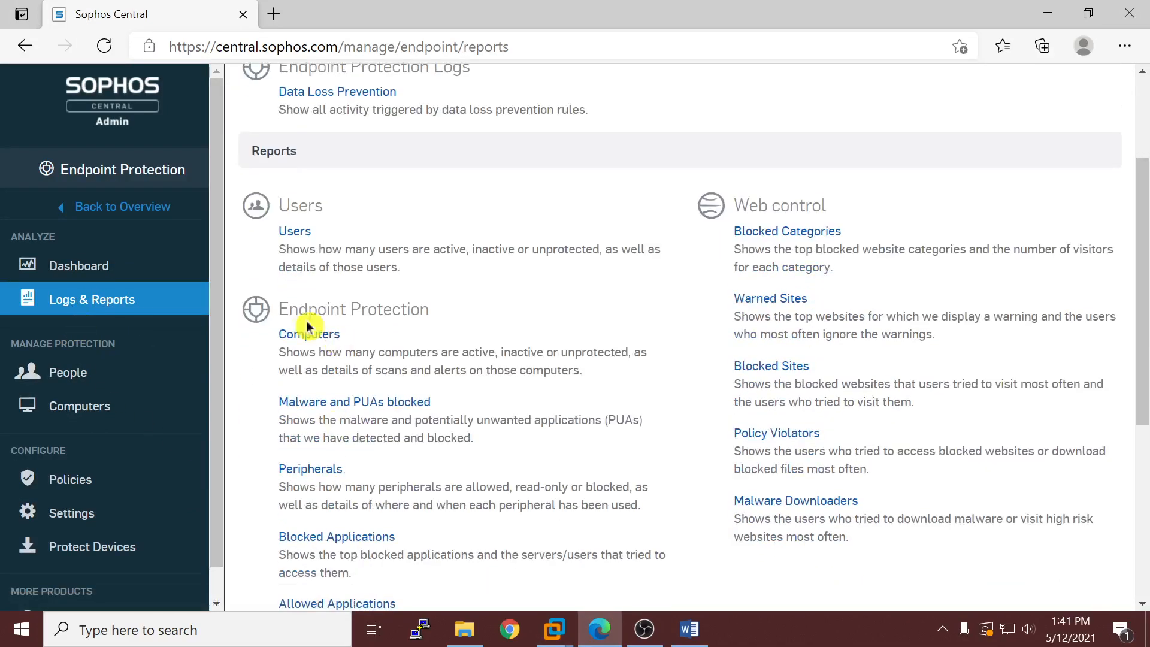
{"action": "left_click", "coordinate": [309, 470]}
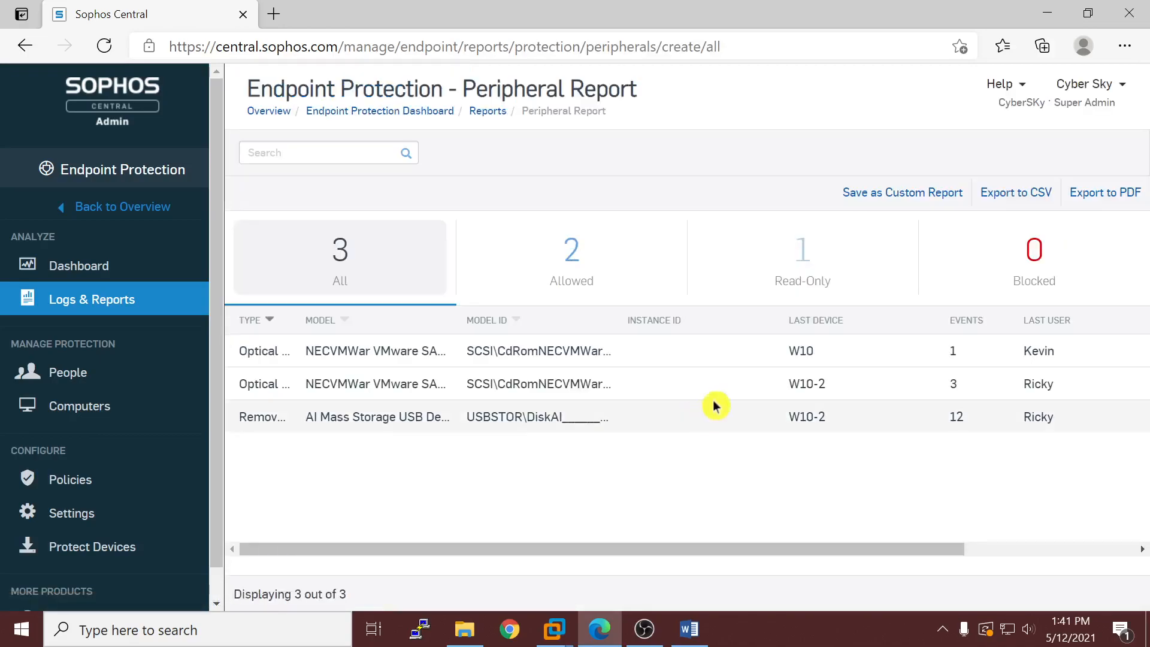
{"action": "left_click", "coordinate": [801, 266]}
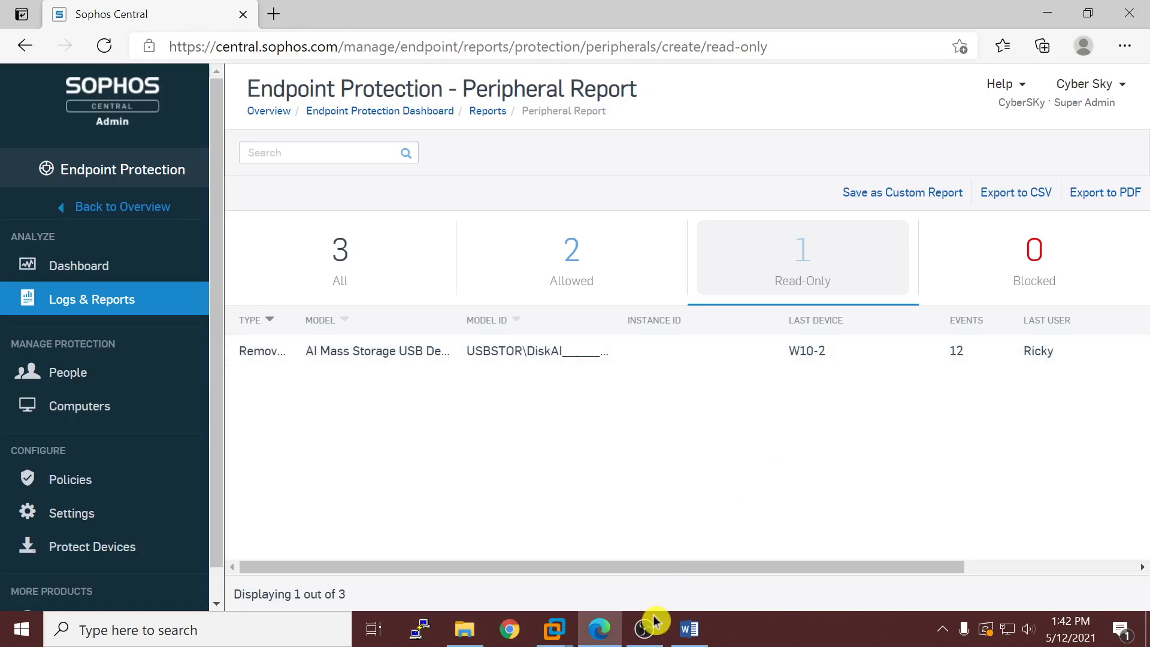
{"action": "left_click_drag", "start_coordinate": [702, 567], "coordinate": [914, 554]}
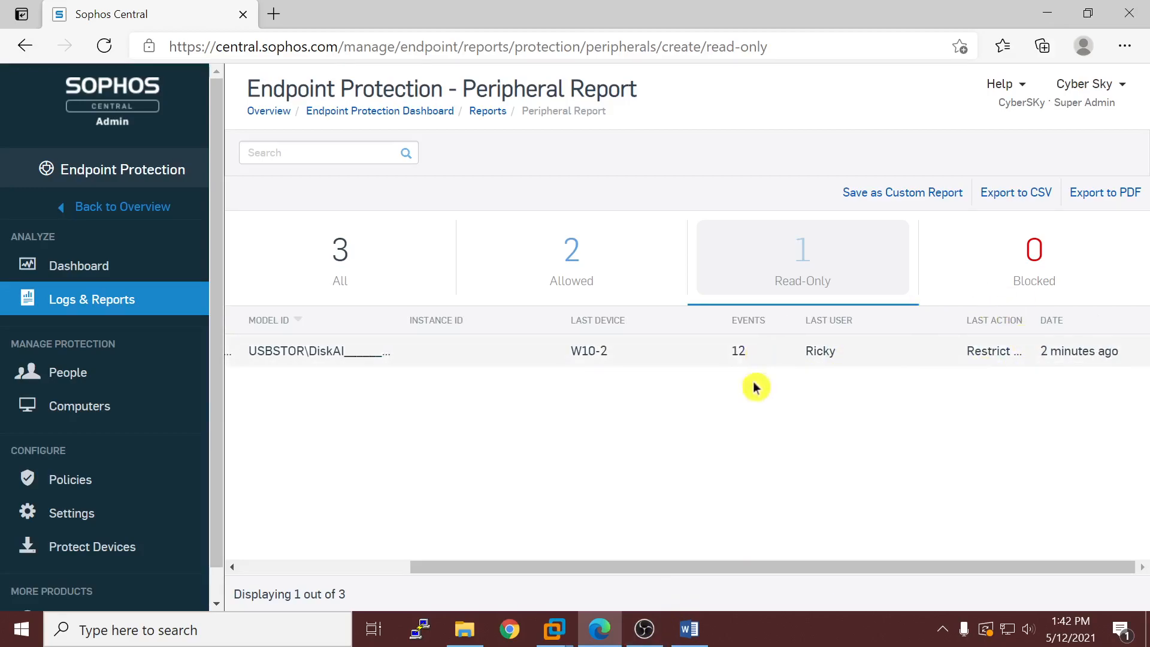
Step: Return to the Sophos Central overview and open the Events report from the general logs
{"action": "left_click", "coordinate": [120, 206]}
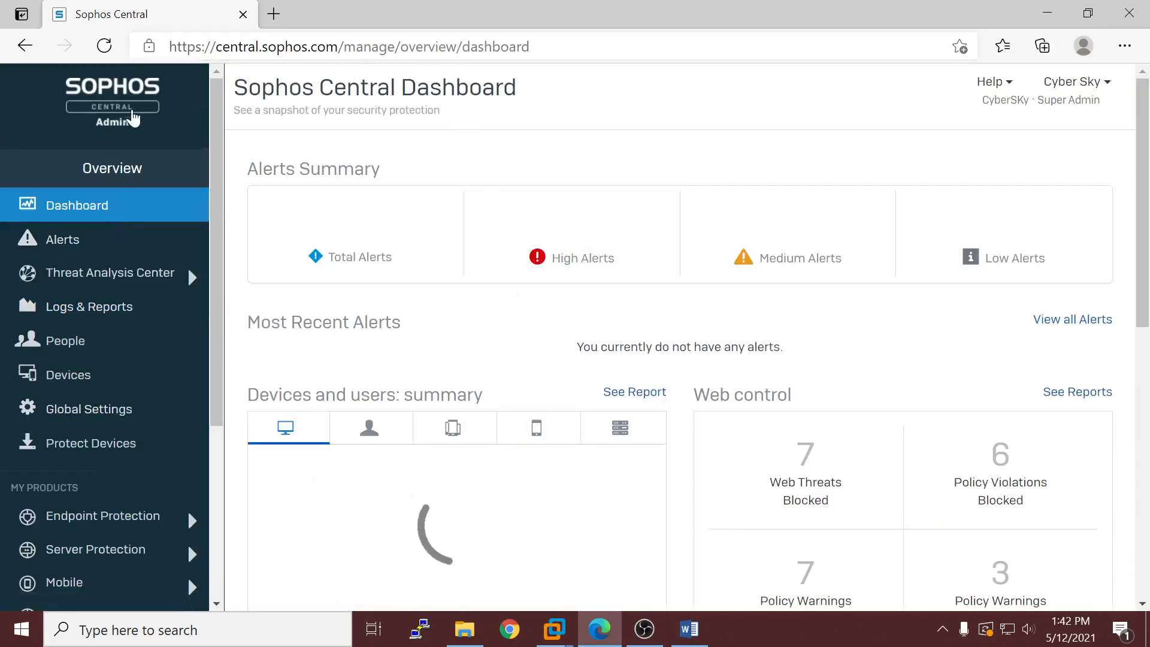
{"action": "left_click", "coordinate": [66, 309]}
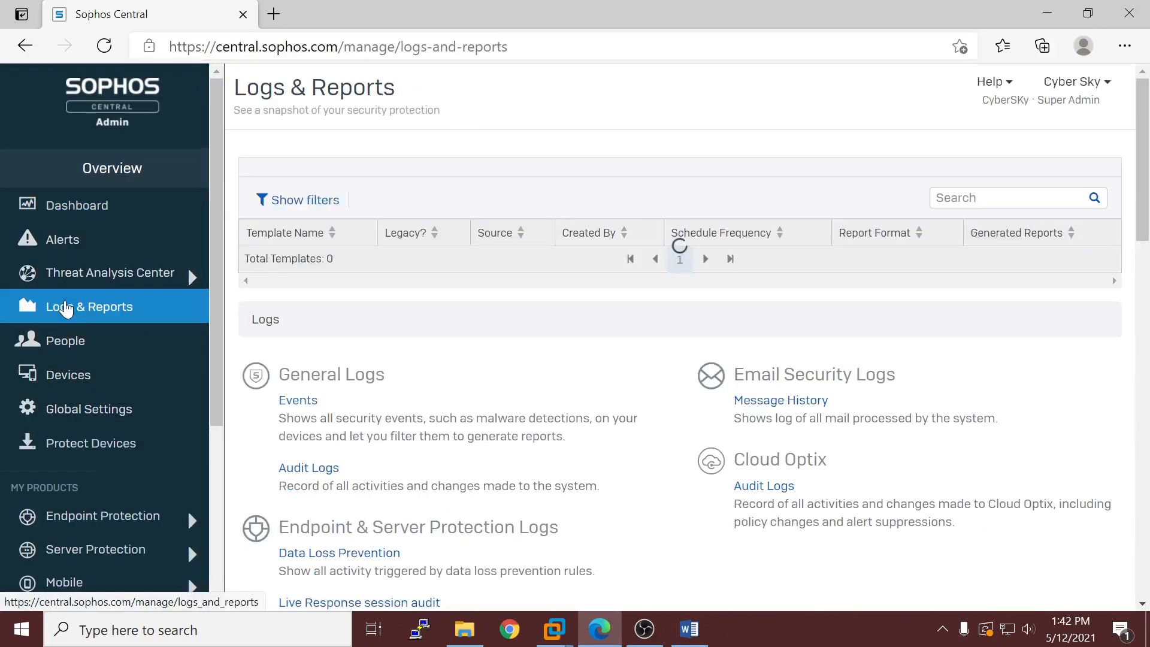
{"action": "scroll", "coordinate": [359, 398], "scroll_direction": "down", "scroll_amount": 2}
{"action": "left_click", "coordinate": [304, 387]}
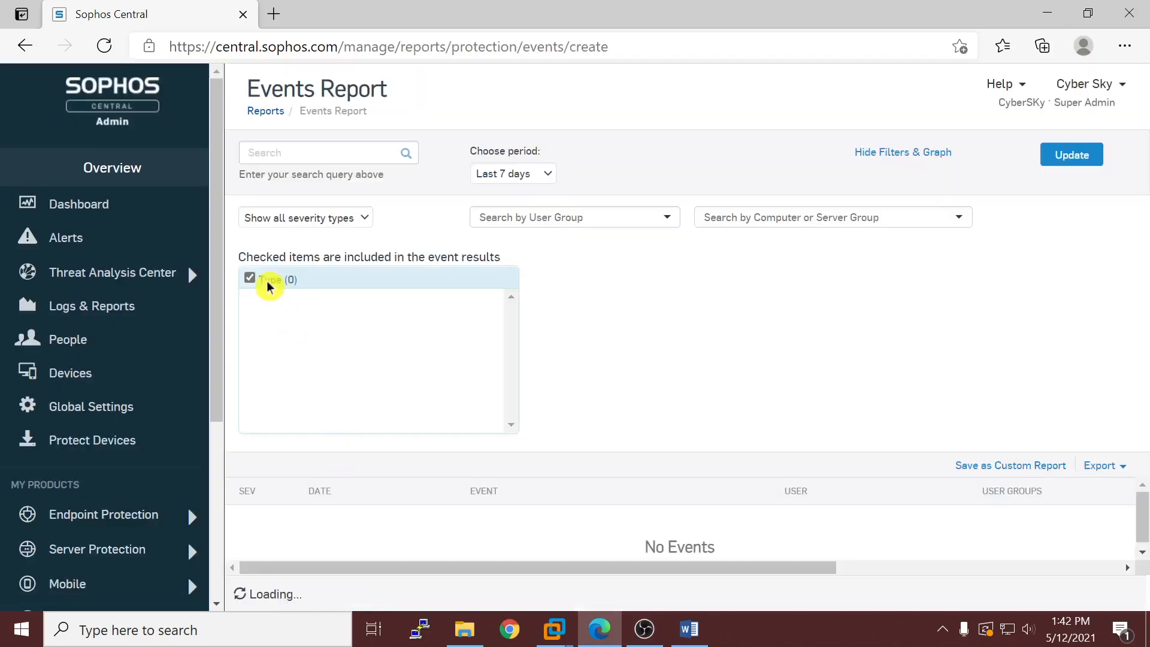
Step: Restrict the Events report to the Peripherals Control event type only and refresh the results
{"action": "left_click", "coordinate": [250, 279]}
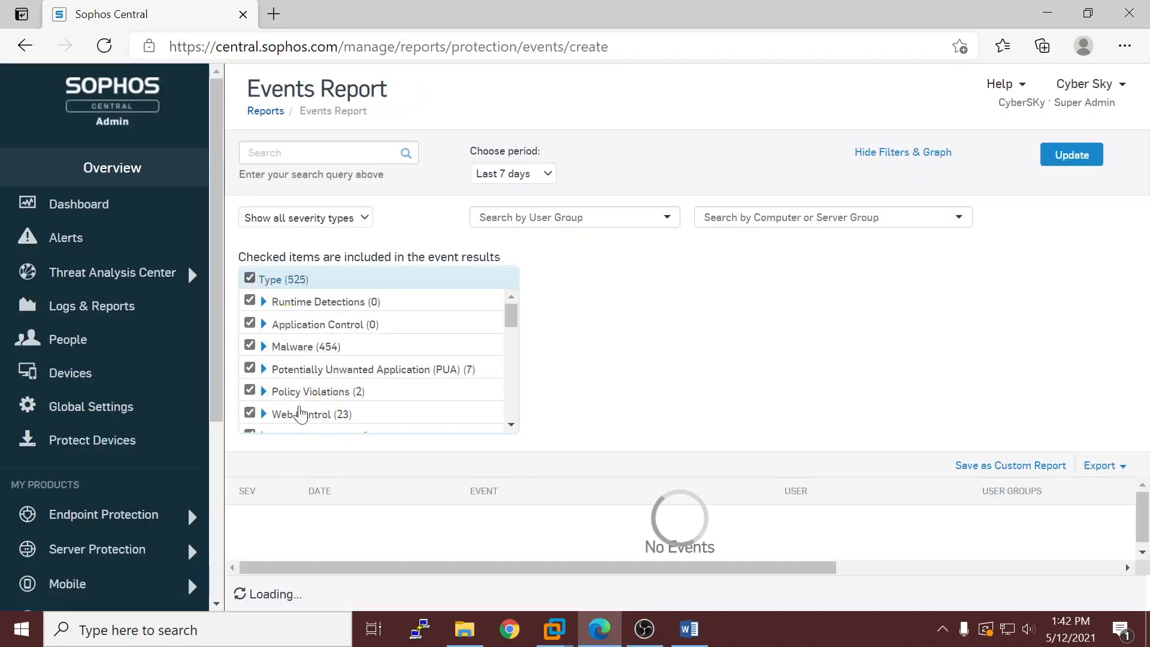
{"action": "scroll", "coordinate": [336, 380], "scroll_direction": "down", "scroll_amount": 1}
{"action": "scroll", "coordinate": [335, 381], "scroll_direction": "down", "scroll_amount": 2}
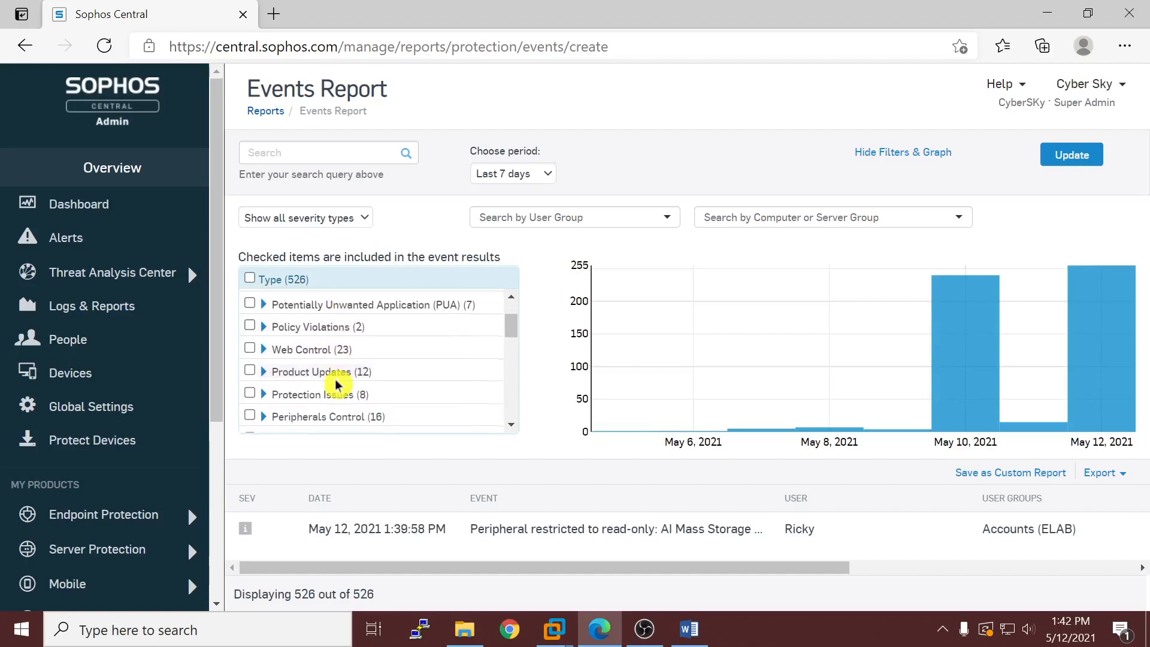
{"action": "left_click", "coordinate": [249, 398]}
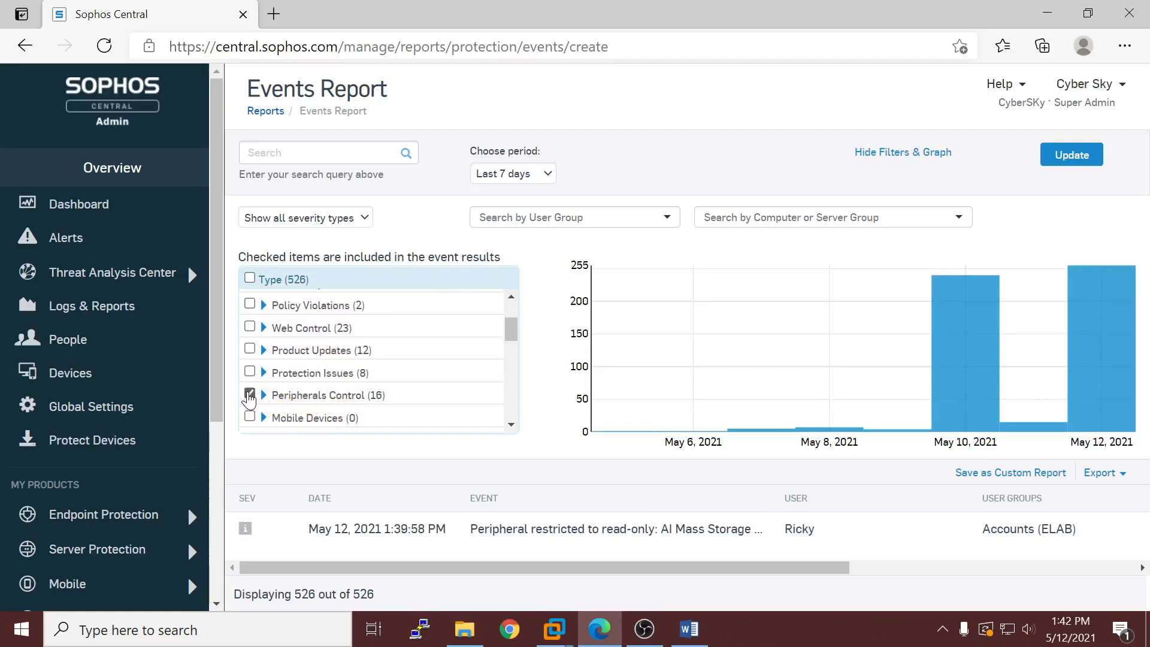
{"action": "left_click", "coordinate": [1054, 157]}
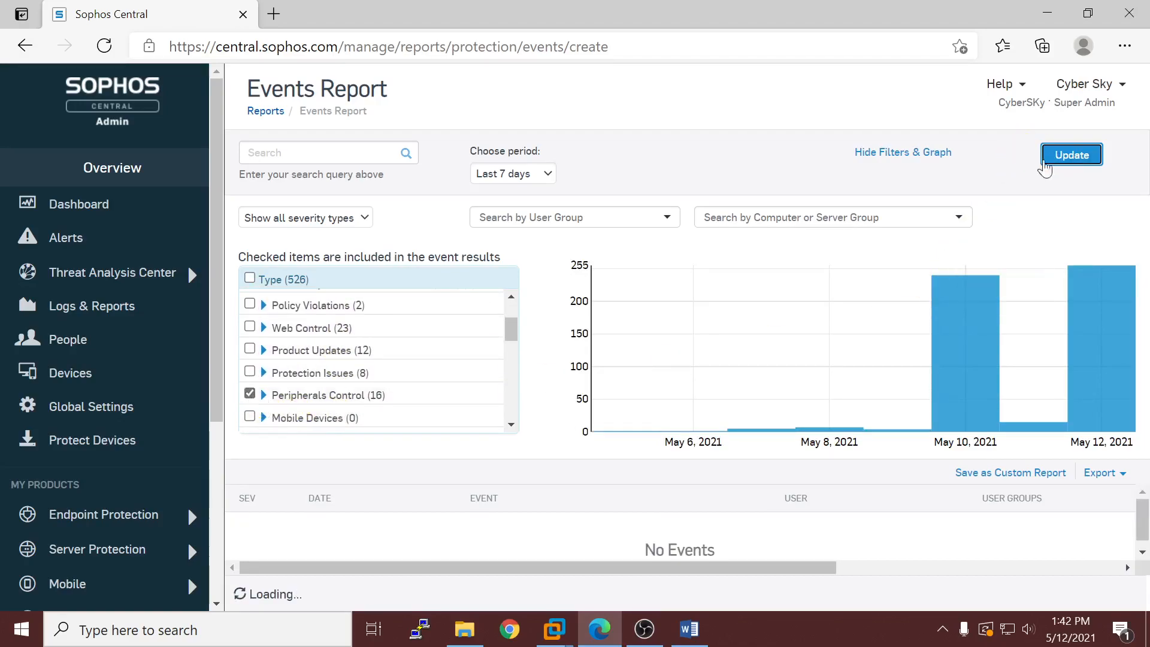
Step: Hide the report's filters and graph, and examine the latest peripheral event across its user and device details
{"action": "left_click", "coordinate": [887, 163]}
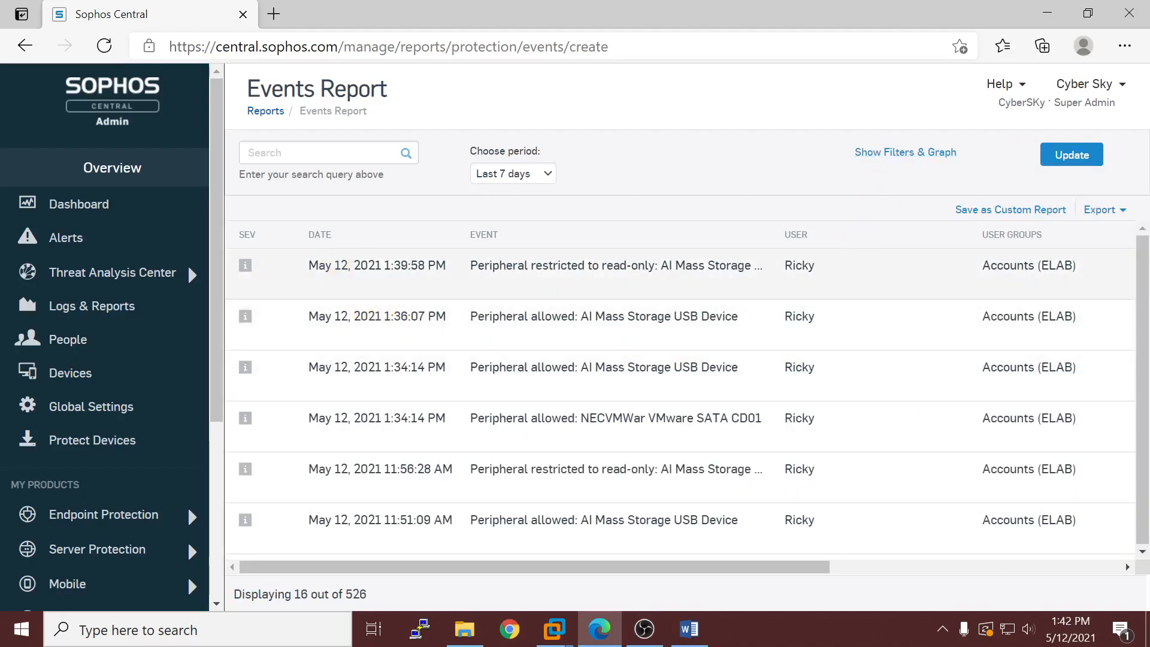
{"action": "left_click_drag", "start_coordinate": [478, 264], "coordinate": [887, 262]}
{"action": "left_click_drag", "start_coordinate": [683, 567], "coordinate": [986, 562]}
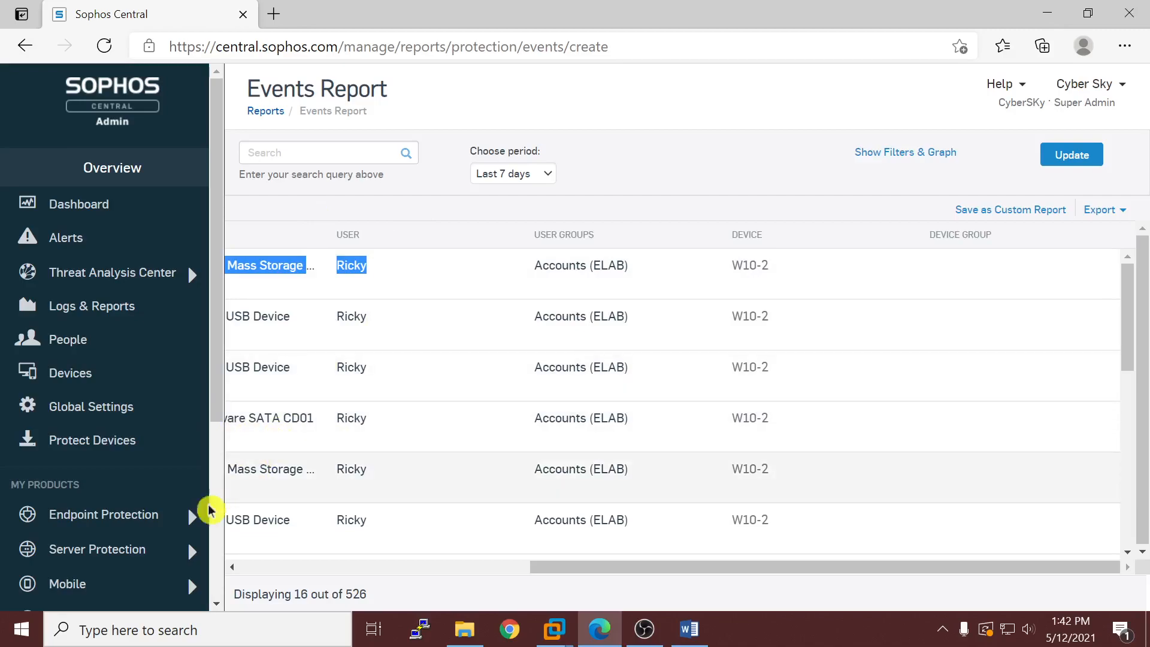
Step: Open the settings of the Device Control-Accounts peripheral policy in Endpoint Protection
{"action": "left_click", "coordinate": [127, 516]}
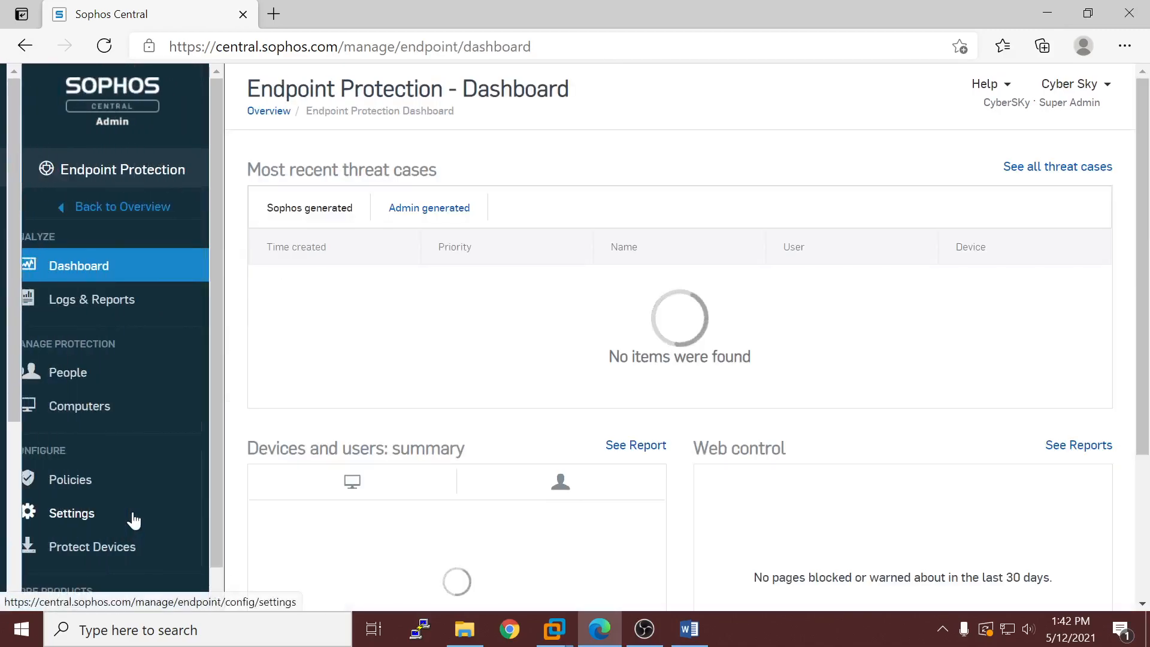
{"action": "left_click", "coordinate": [72, 482]}
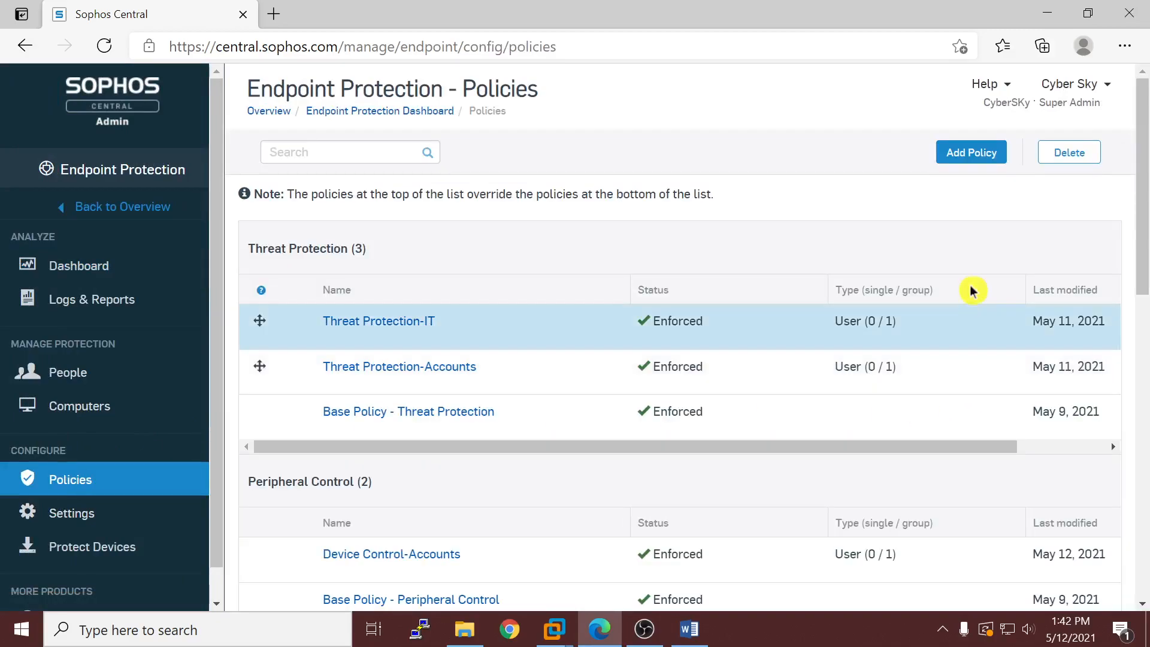
{"action": "scroll", "coordinate": [419, 443], "scroll_direction": "down", "scroll_amount": 1}
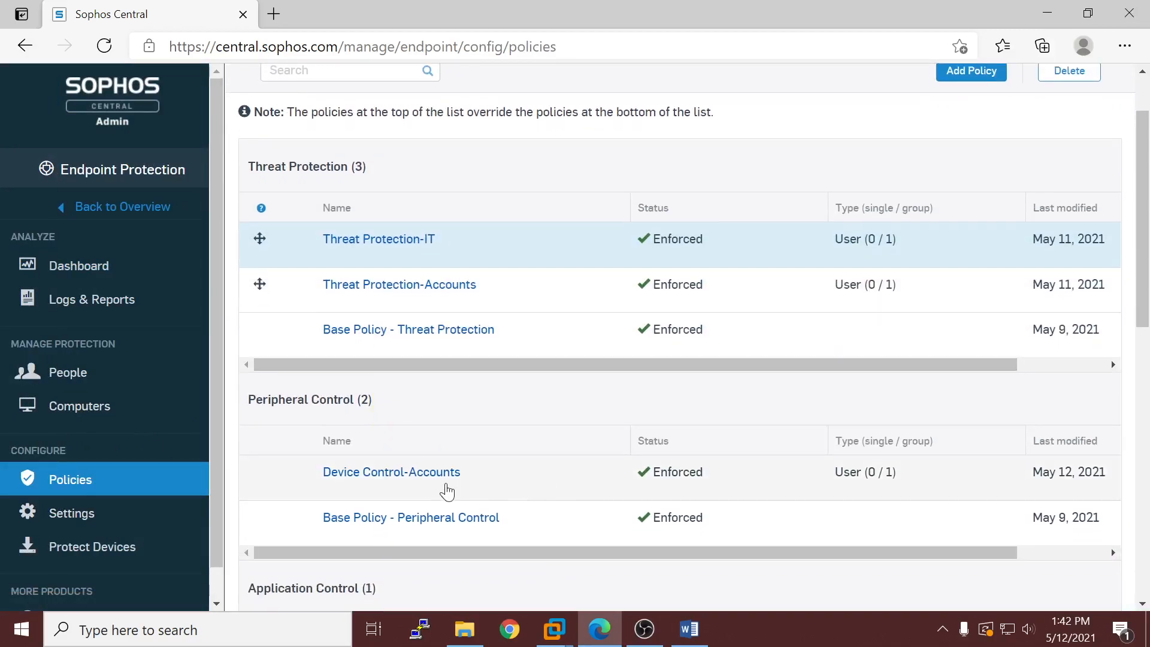
{"action": "left_click", "coordinate": [407, 476]}
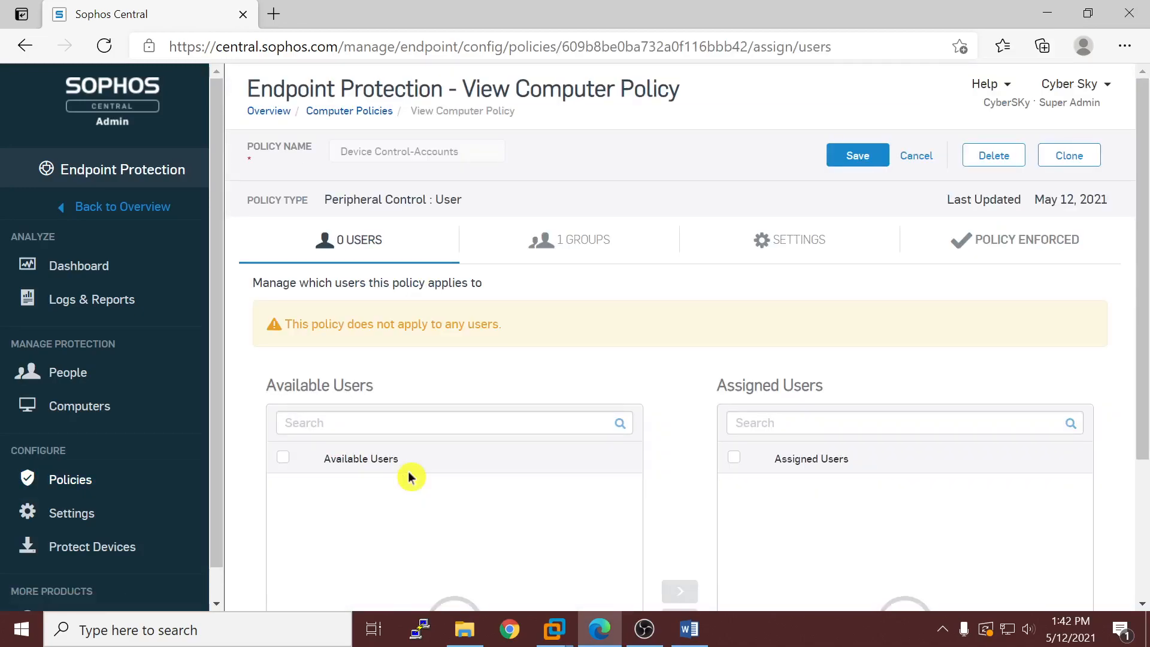
{"action": "left_click", "coordinate": [813, 254]}
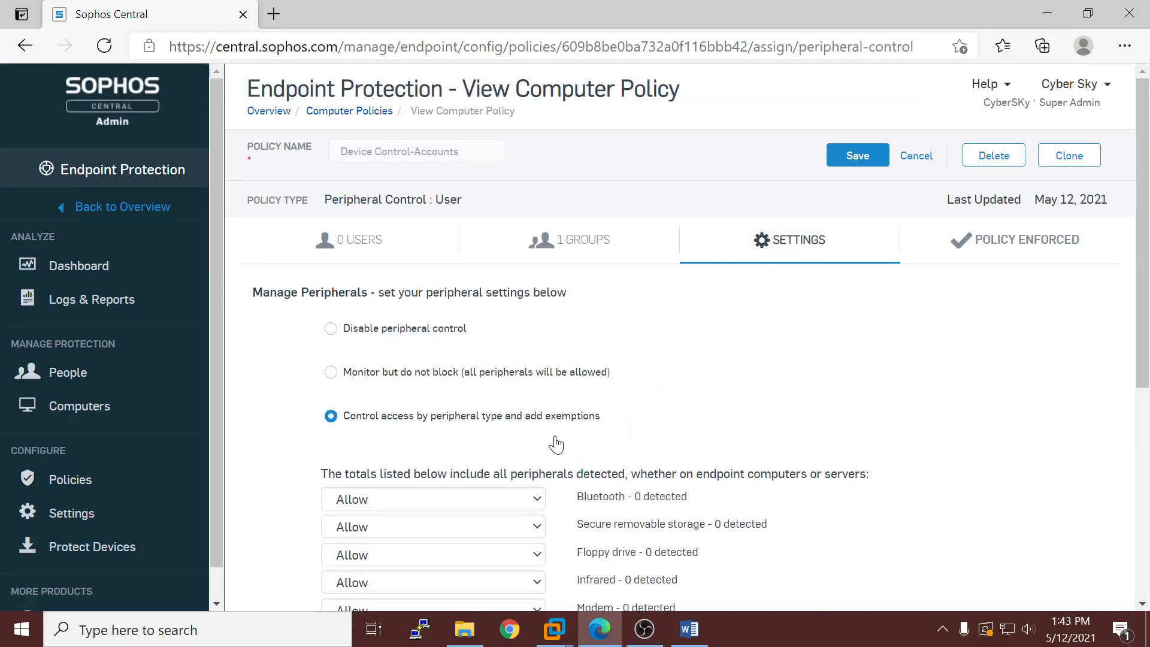
Step: Set removable storage access to Block in the Device Control-Accounts policy and review the peripheral settings
{"action": "scroll", "coordinate": [557, 446], "scroll_direction": "down", "scroll_amount": 3}
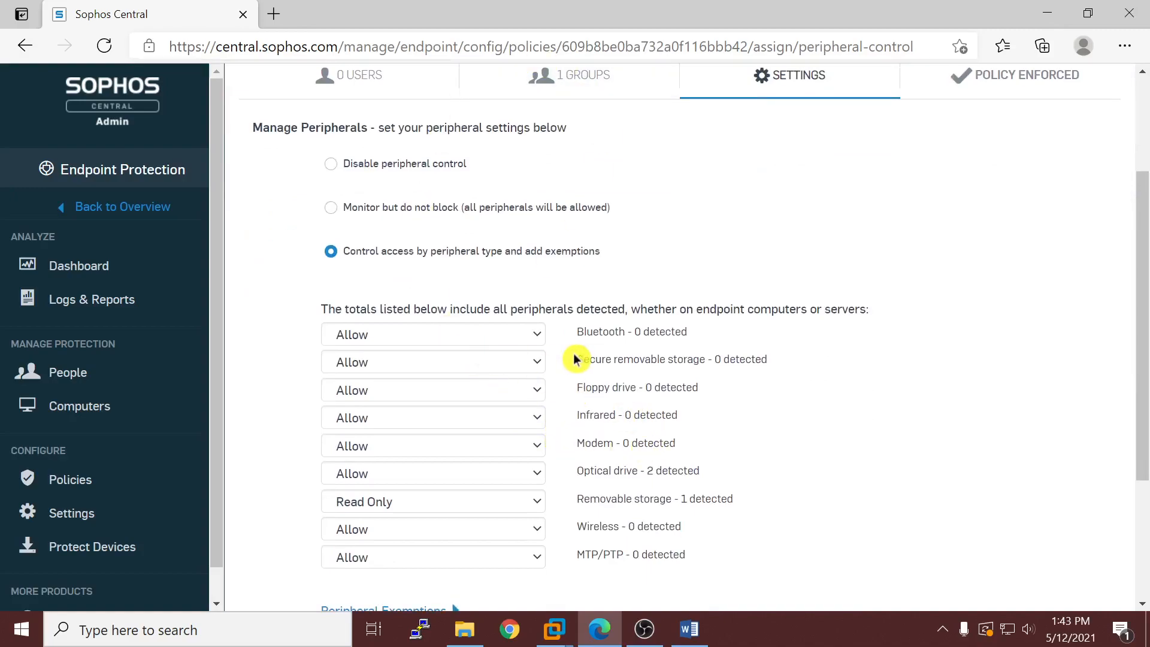
{"action": "scroll", "coordinate": [573, 359], "scroll_direction": "down", "scroll_amount": 3}
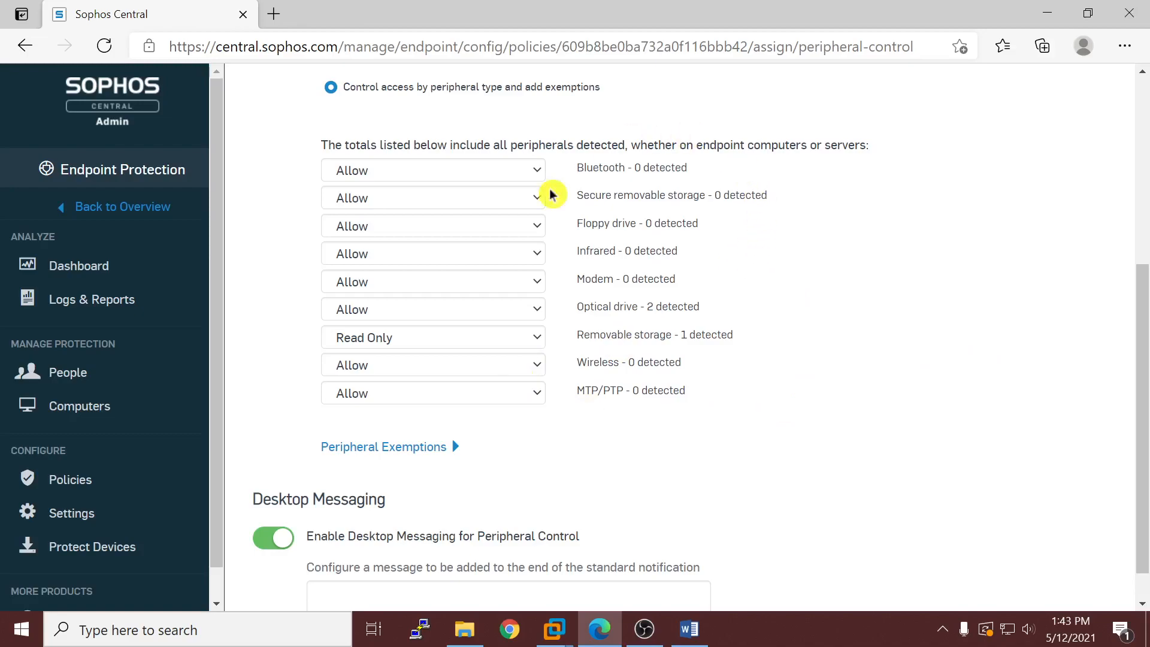
{"action": "left_click", "coordinate": [518, 345]}
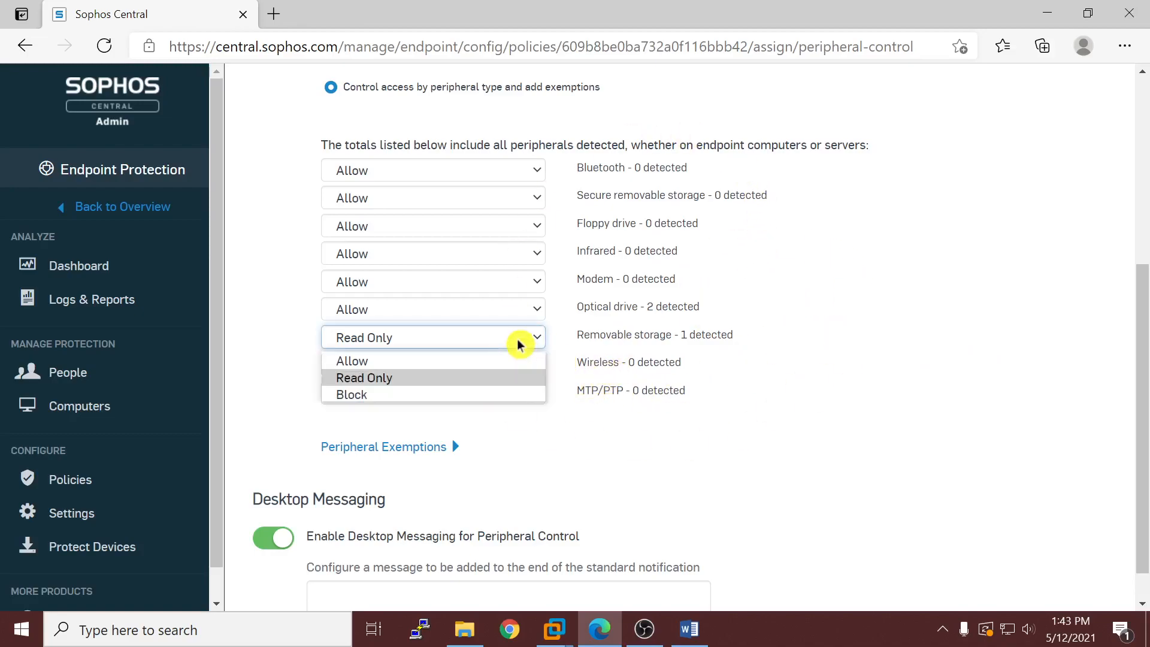
{"action": "left_click", "coordinate": [360, 394]}
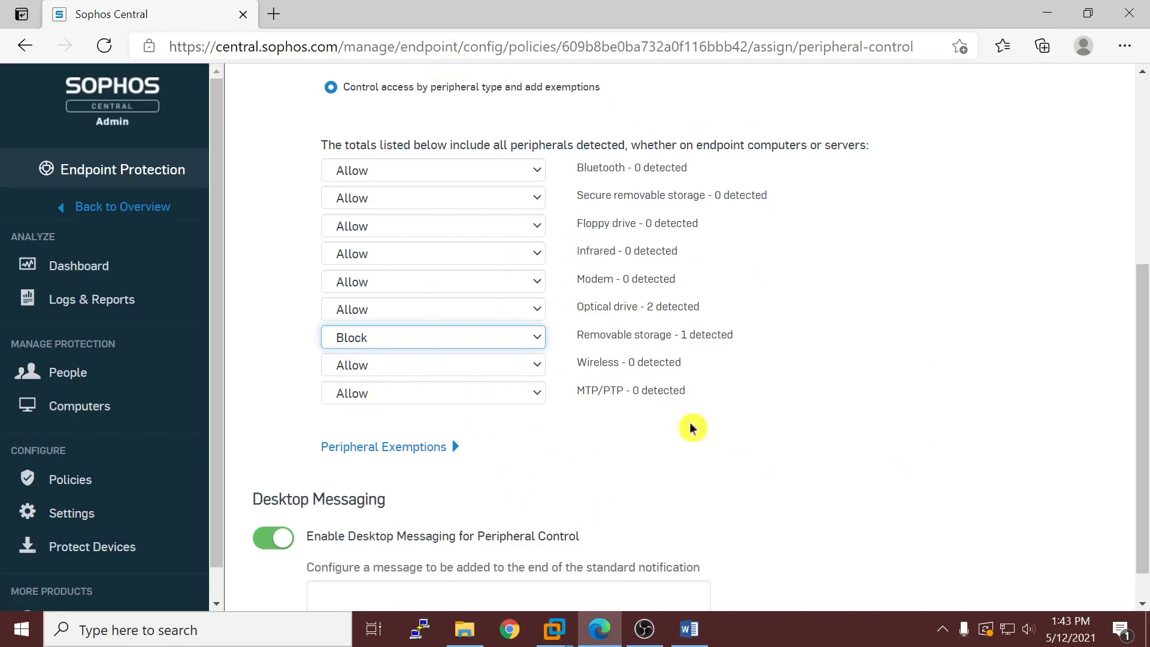
{"action": "scroll", "coordinate": [785, 423], "scroll_direction": "up", "scroll_amount": 4}
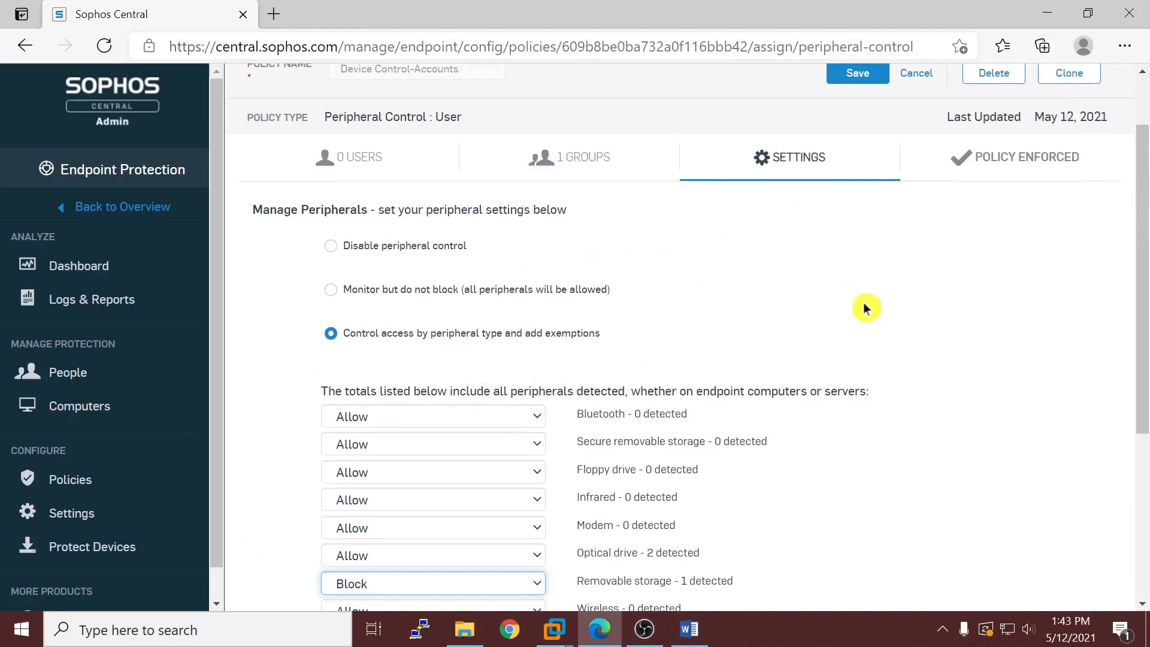
{"action": "scroll", "coordinate": [862, 324], "scroll_direction": "down", "scroll_amount": 5}
{"action": "scroll", "coordinate": [869, 359], "scroll_direction": "up", "scroll_amount": 2}
{"action": "scroll", "coordinate": [877, 390], "scroll_direction": "down", "scroll_amount": 1}
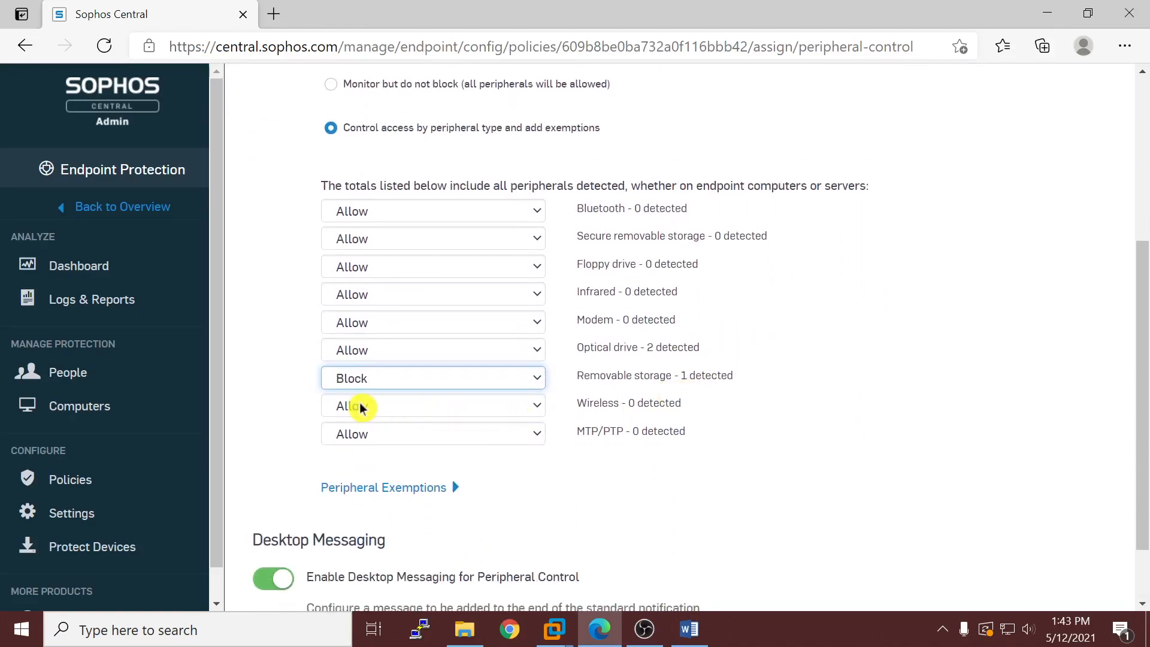
{"action": "scroll", "coordinate": [918, 359], "scroll_direction": "up", "scroll_amount": 5}
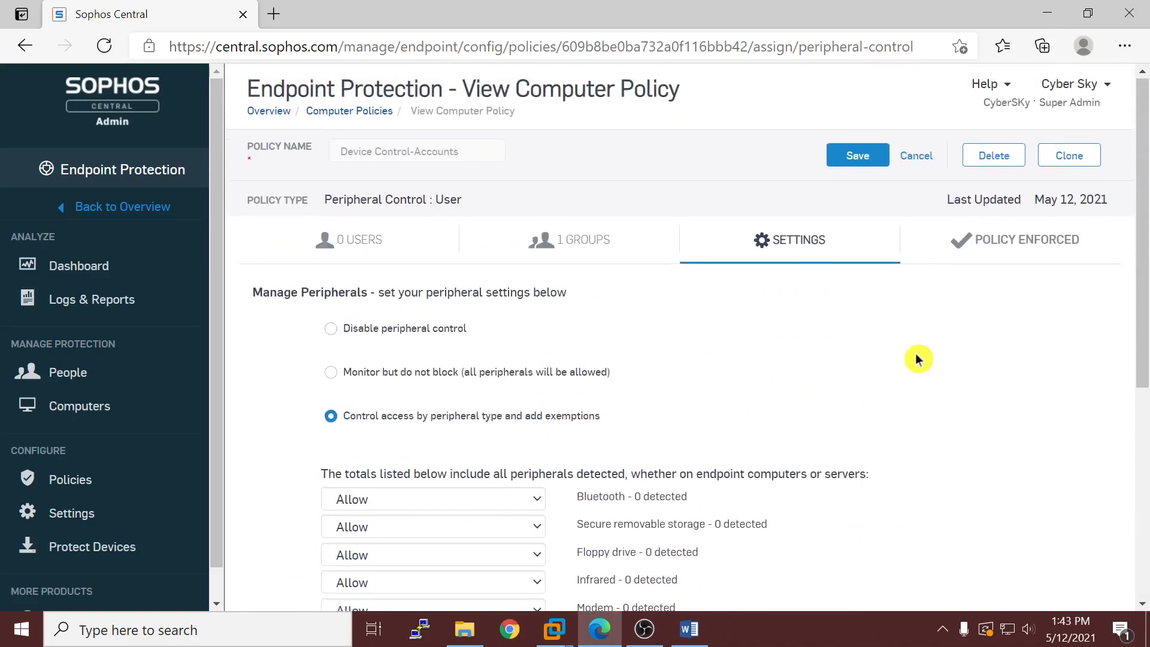
Step: Save the Device Control-Accounts policy and switch to the Accounts Windows 10 virtual machine in VMware Workstation, shown full screen
{"action": "left_click", "coordinate": [855, 155]}
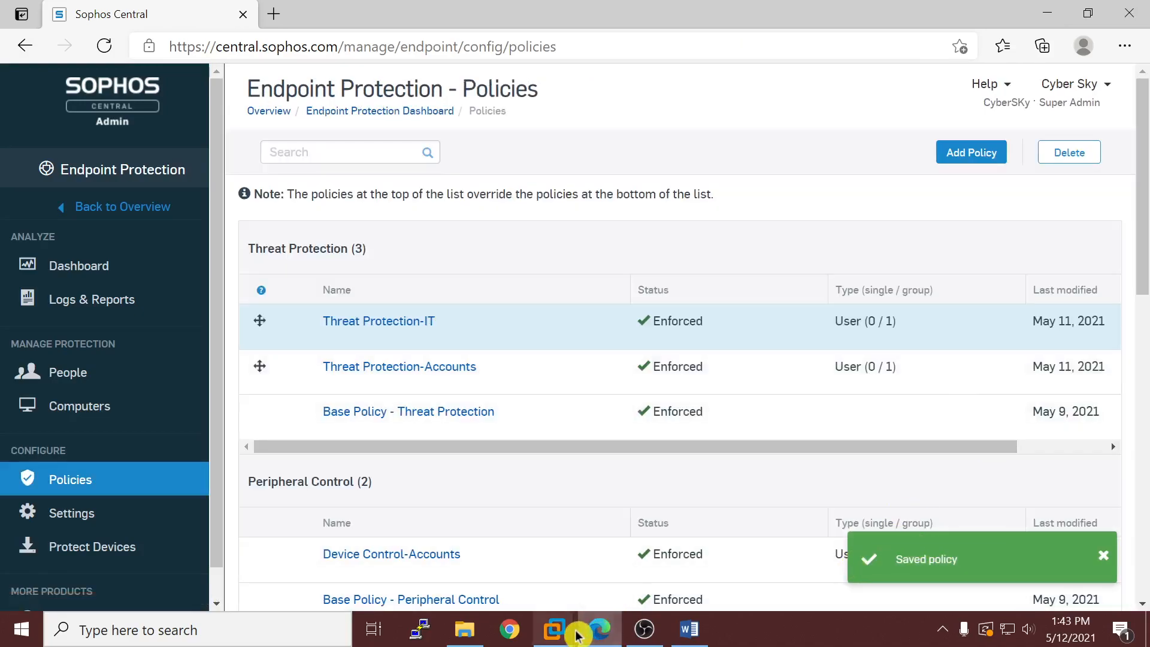
{"action": "mouse_move", "coordinate": [554, 629]}
{"action": "left_click", "coordinate": [635, 542]}
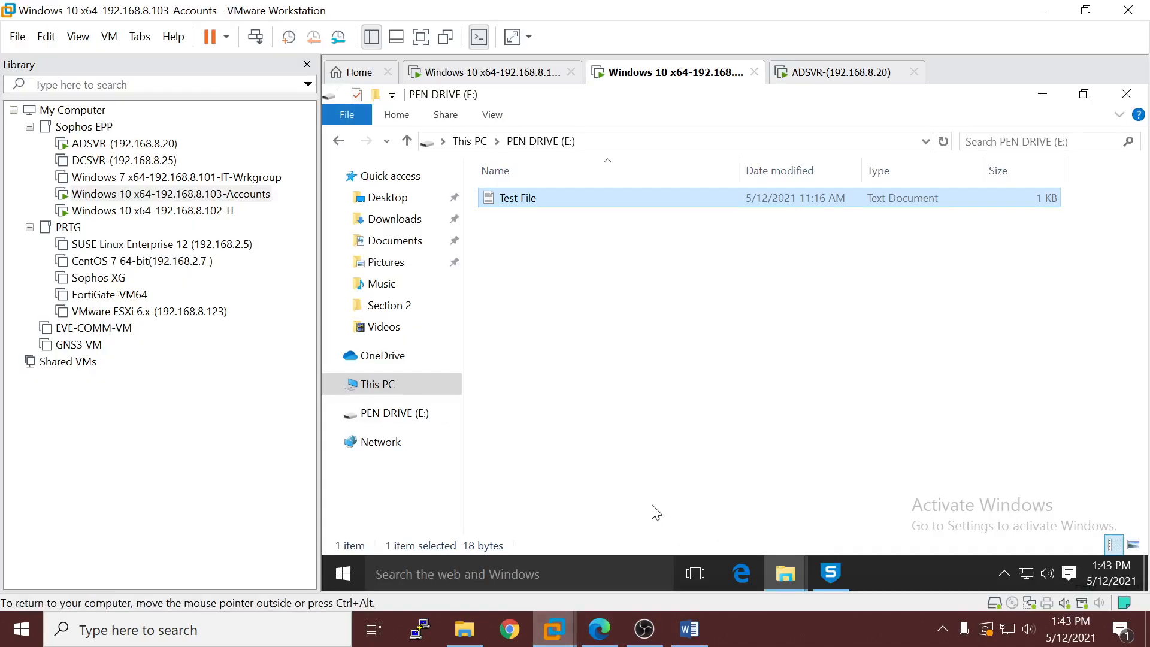
{"action": "left_click", "coordinate": [418, 39]}
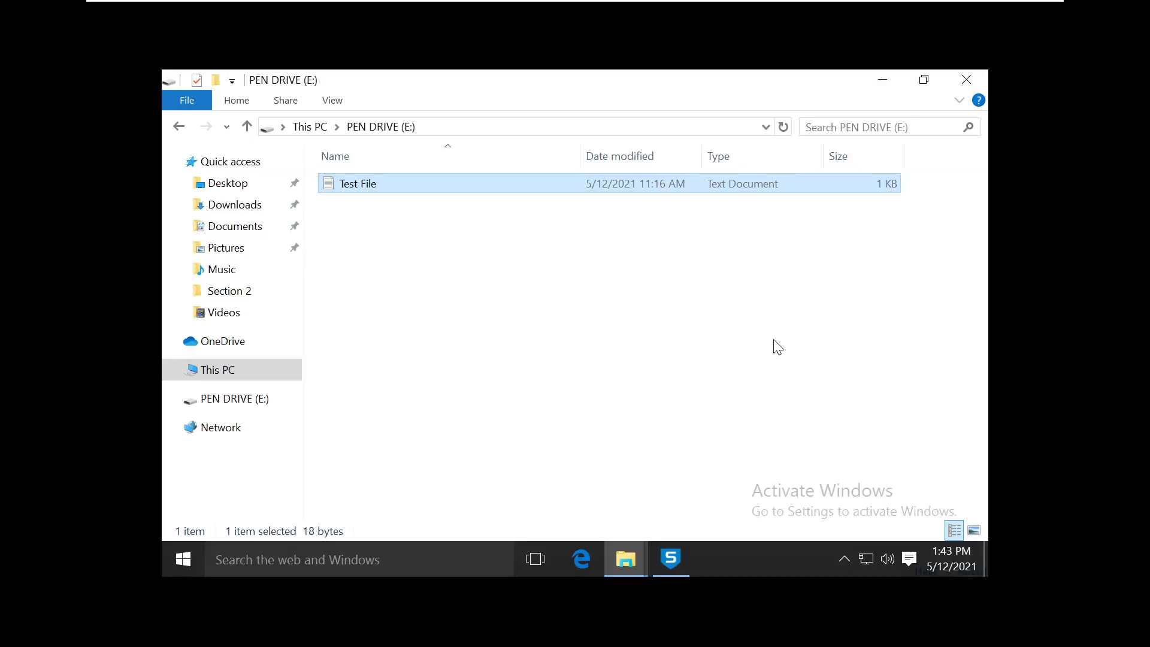
Step: Close the PEN DRIVE (E:) window in the virtual machine and cancel the pending copy to the drive
{"action": "left_click", "coordinate": [924, 79]}
{"action": "mouse_move", "coordinate": [607, 6]}
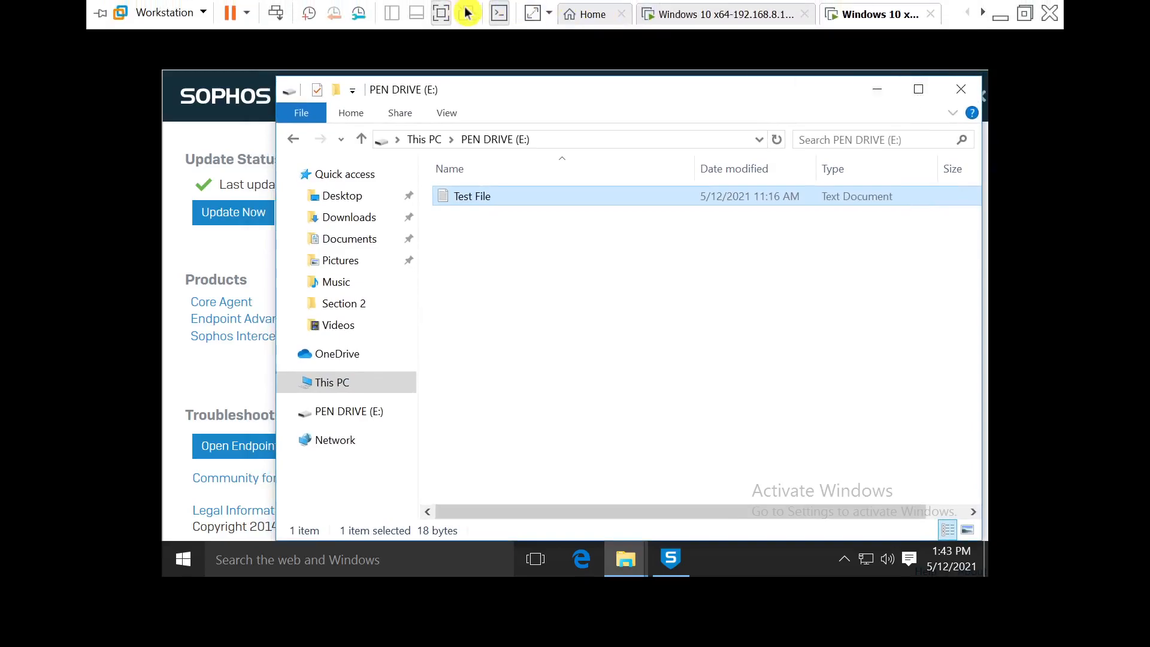
{"action": "left_click", "coordinate": [441, 12]}
{"action": "left_click", "coordinate": [421, 37]}
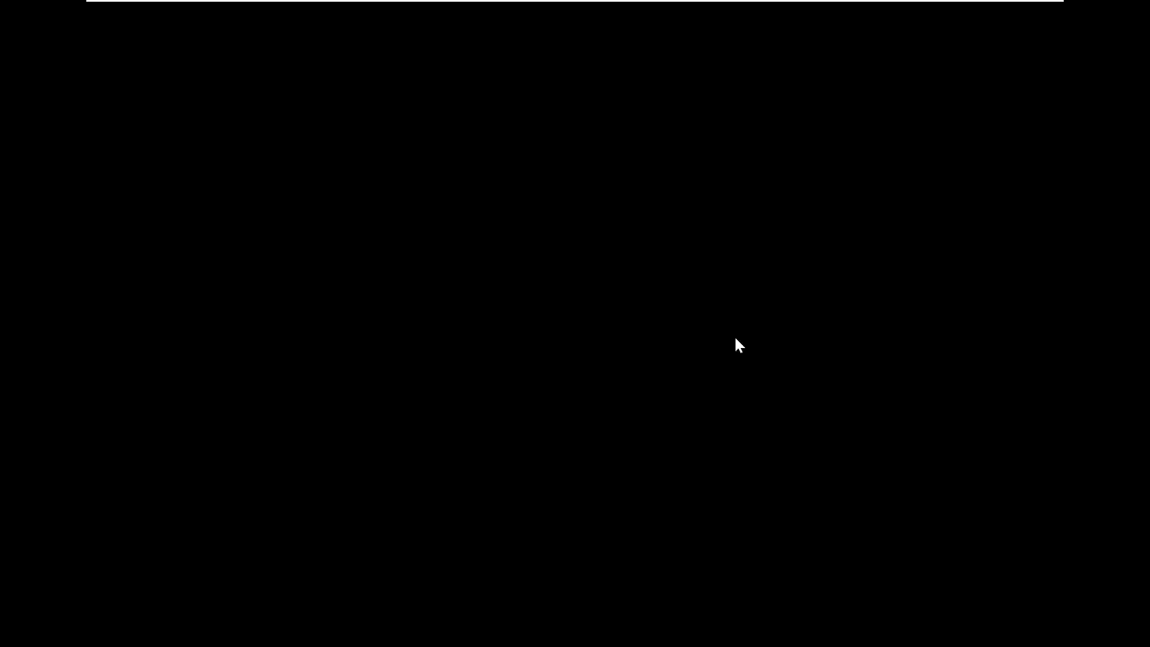
{"action": "mouse_move", "coordinate": [483, 10]}
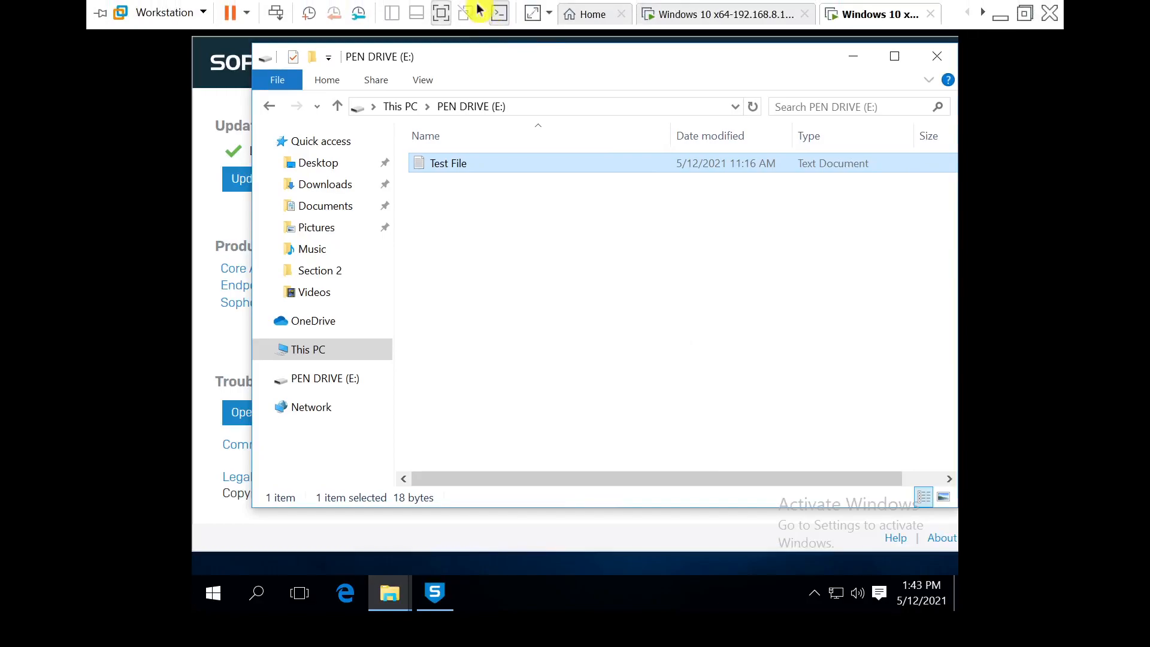
{"action": "left_click", "coordinate": [440, 15]}
{"action": "left_click", "coordinate": [421, 32]}
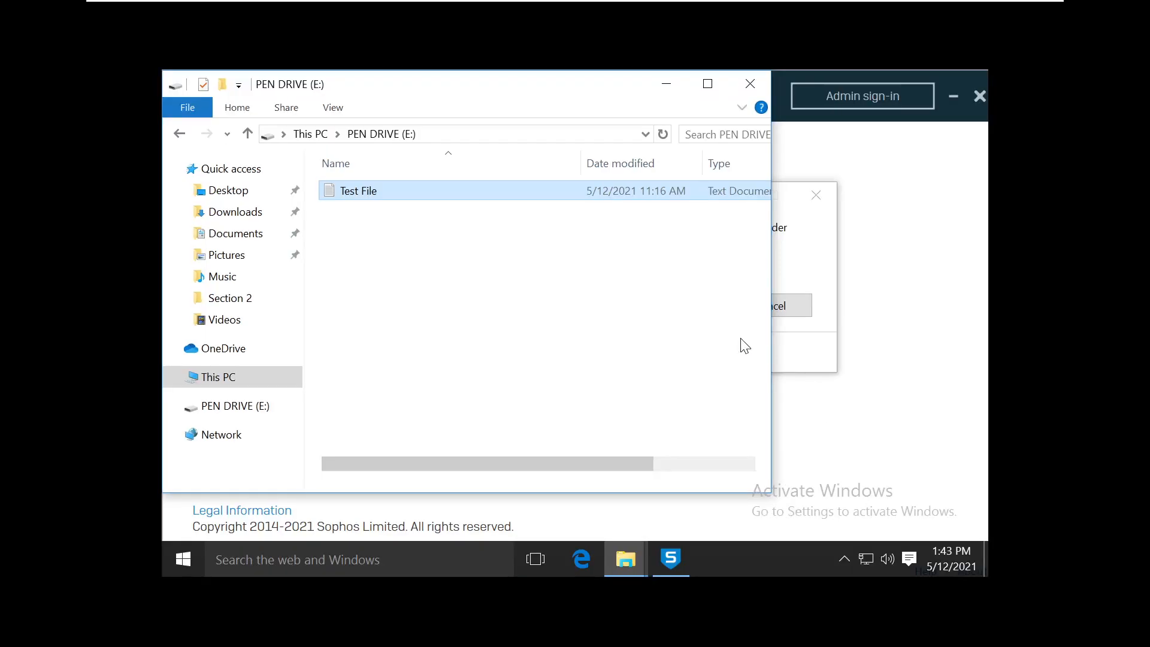
{"action": "left_click", "coordinate": [742, 84]}
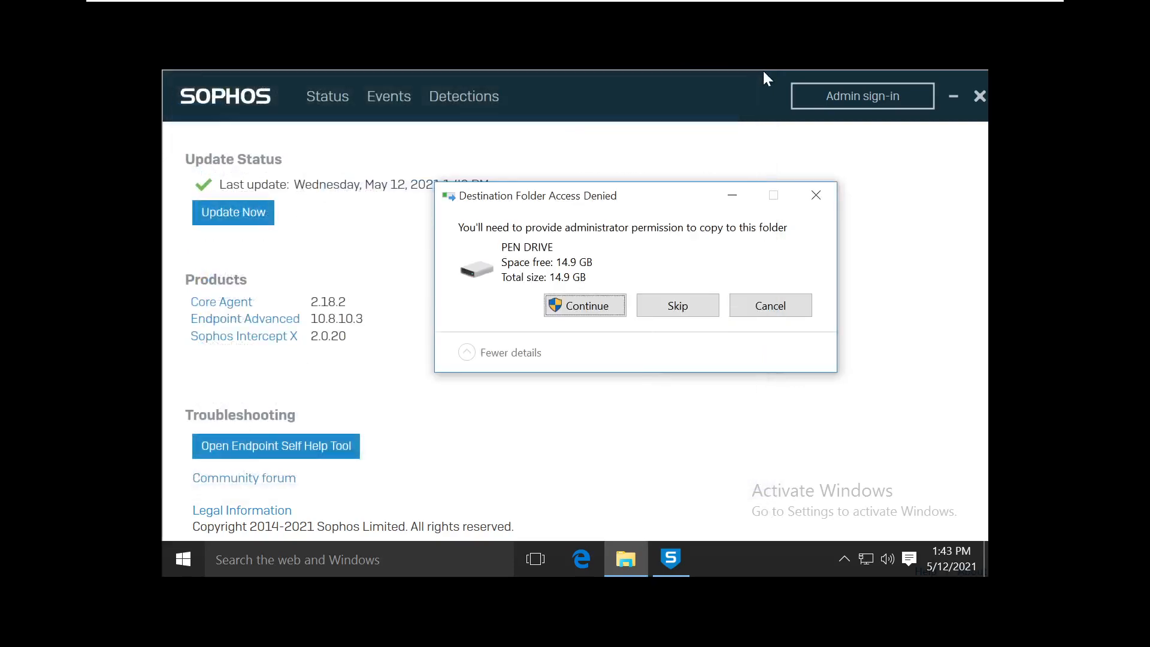
{"action": "left_click", "coordinate": [782, 312]}
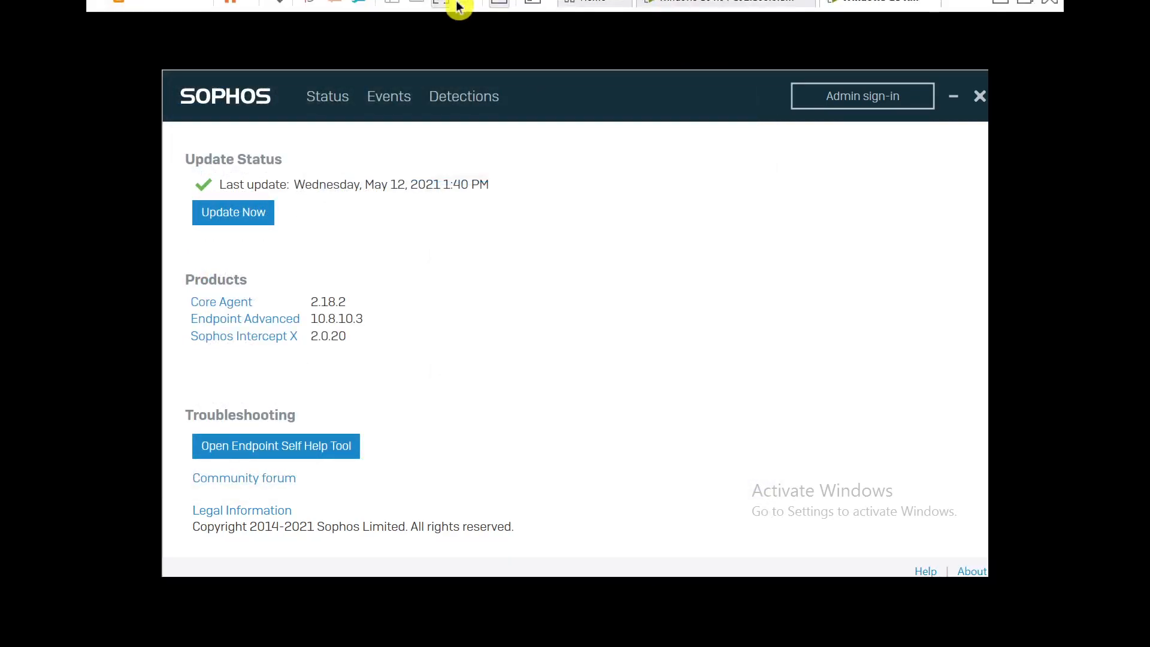
Step: Fit the virtual machine to the full screen and start an update of the Sophos endpoint agent
{"action": "left_click", "coordinate": [443, 13]}
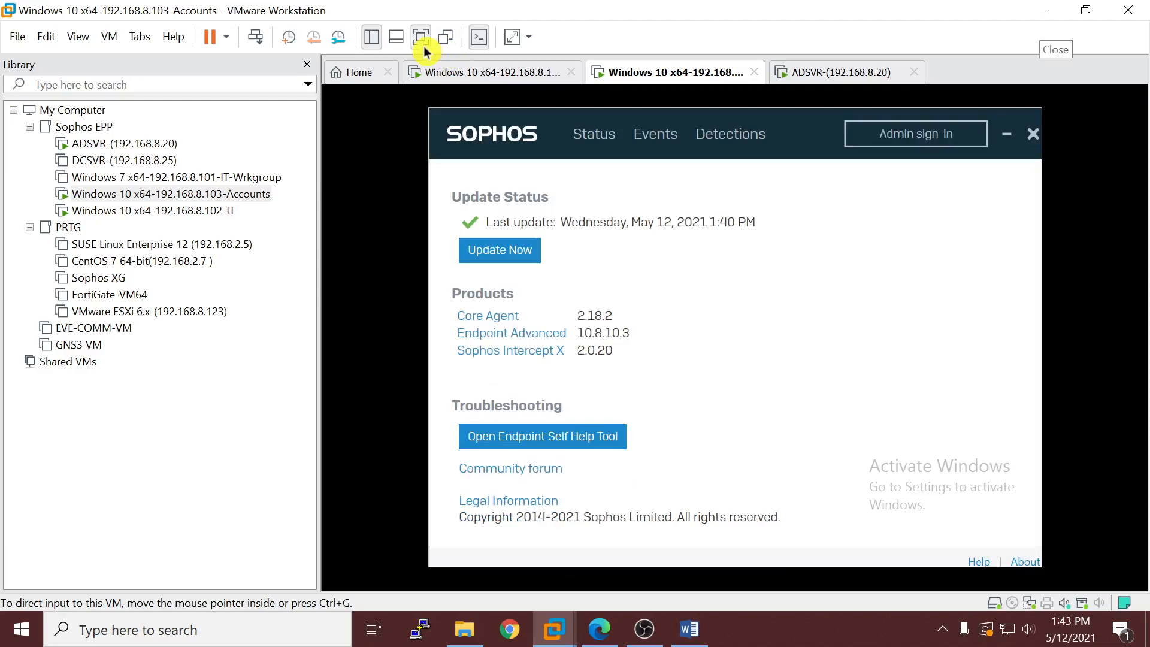
{"action": "left_click", "coordinate": [423, 45]}
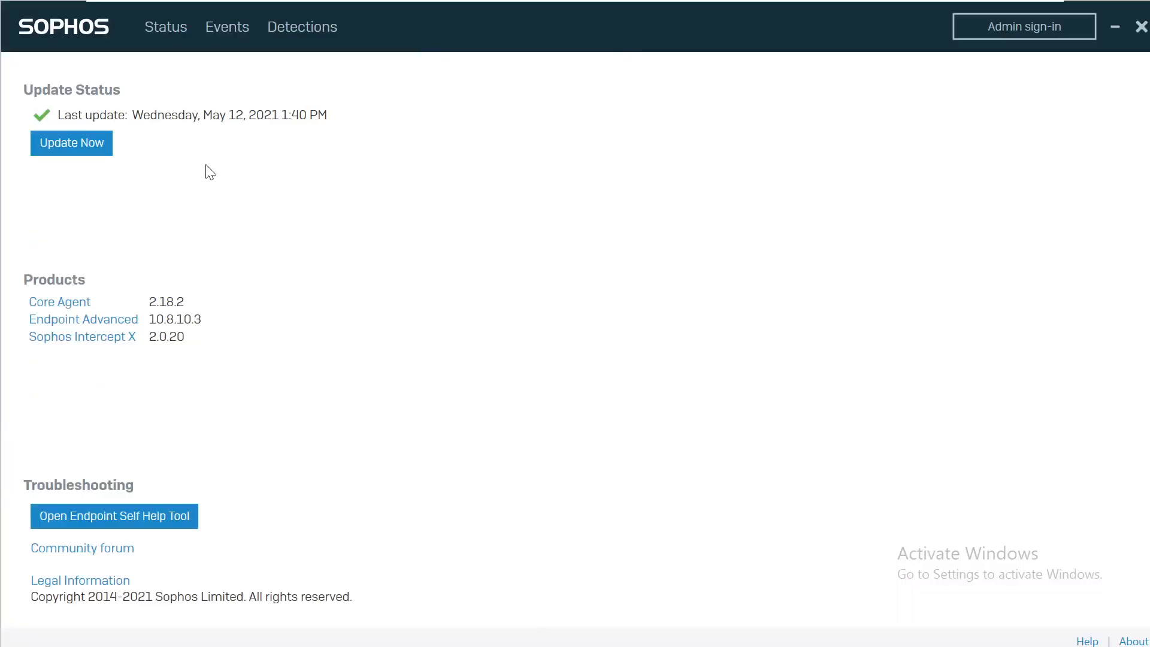
{"action": "left_click", "coordinate": [1115, 27]}
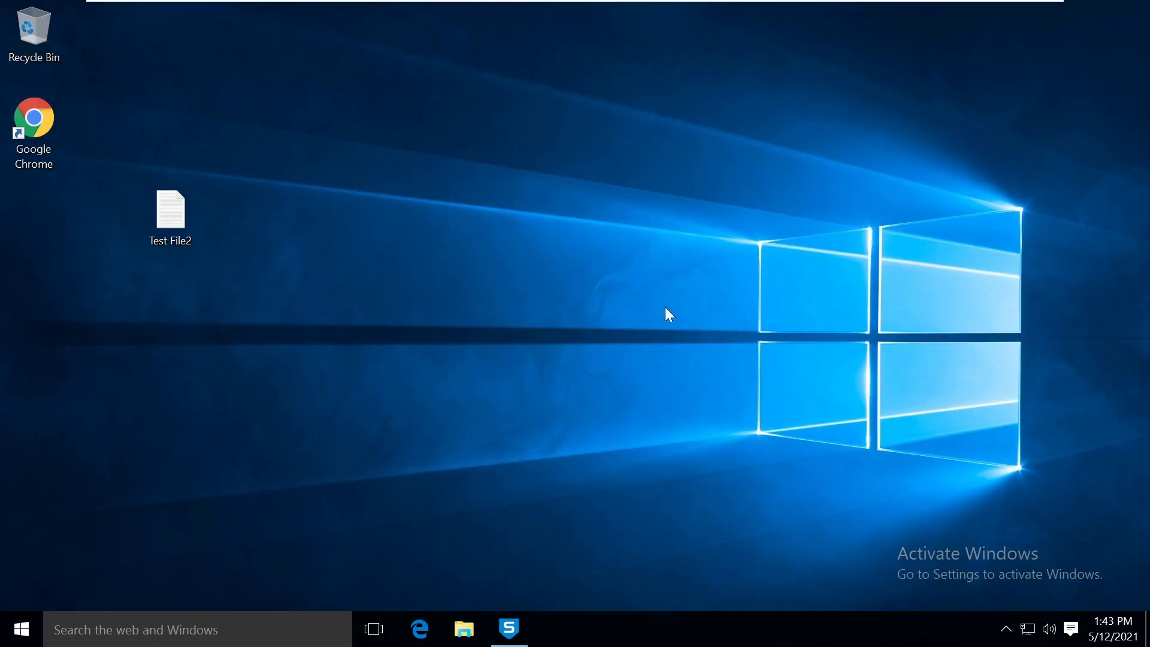
{"action": "left_click", "coordinate": [509, 627]}
{"action": "left_click", "coordinate": [103, 143]}
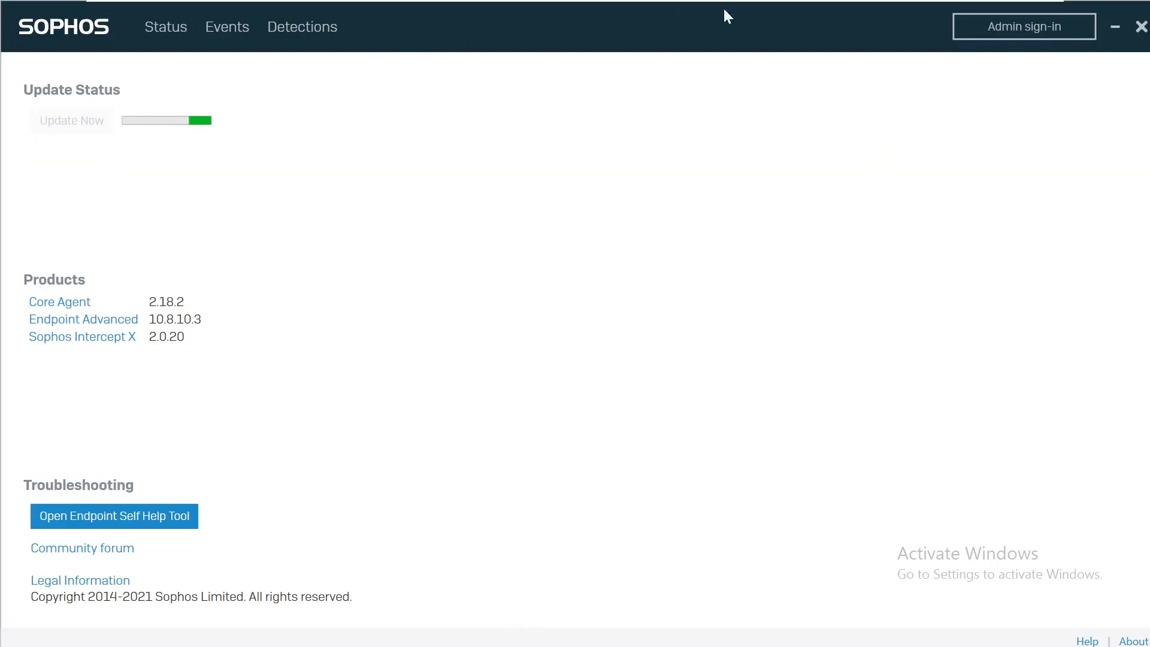
{"action": "left_click", "coordinate": [562, 5]}
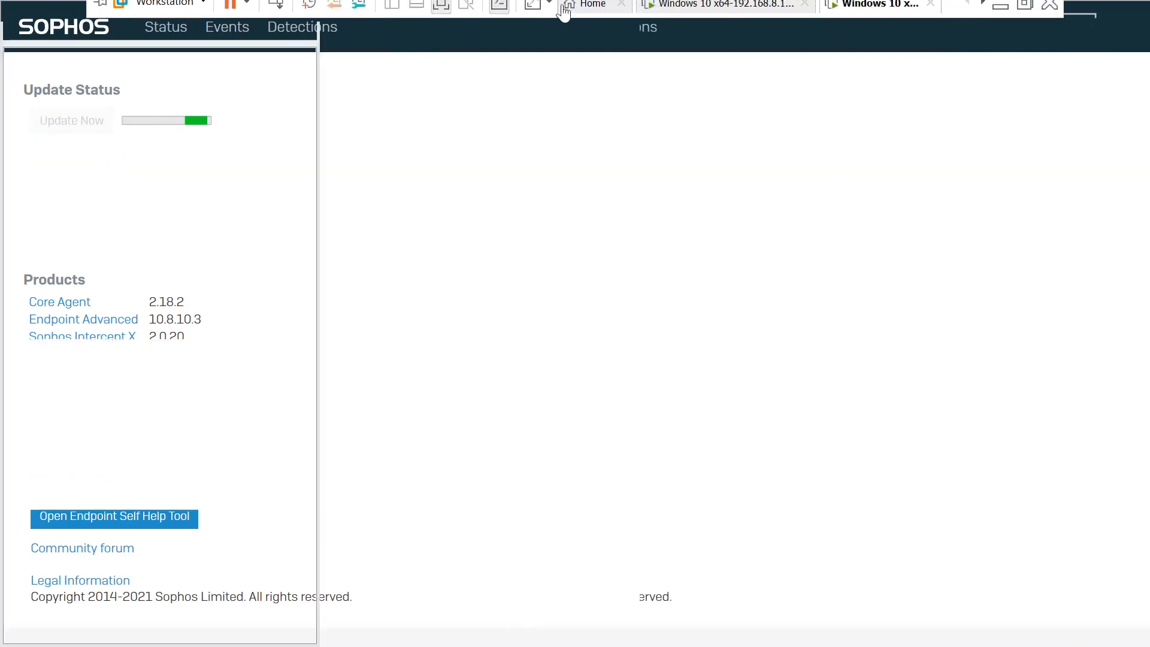
{"action": "left_click", "coordinate": [141, 143]}
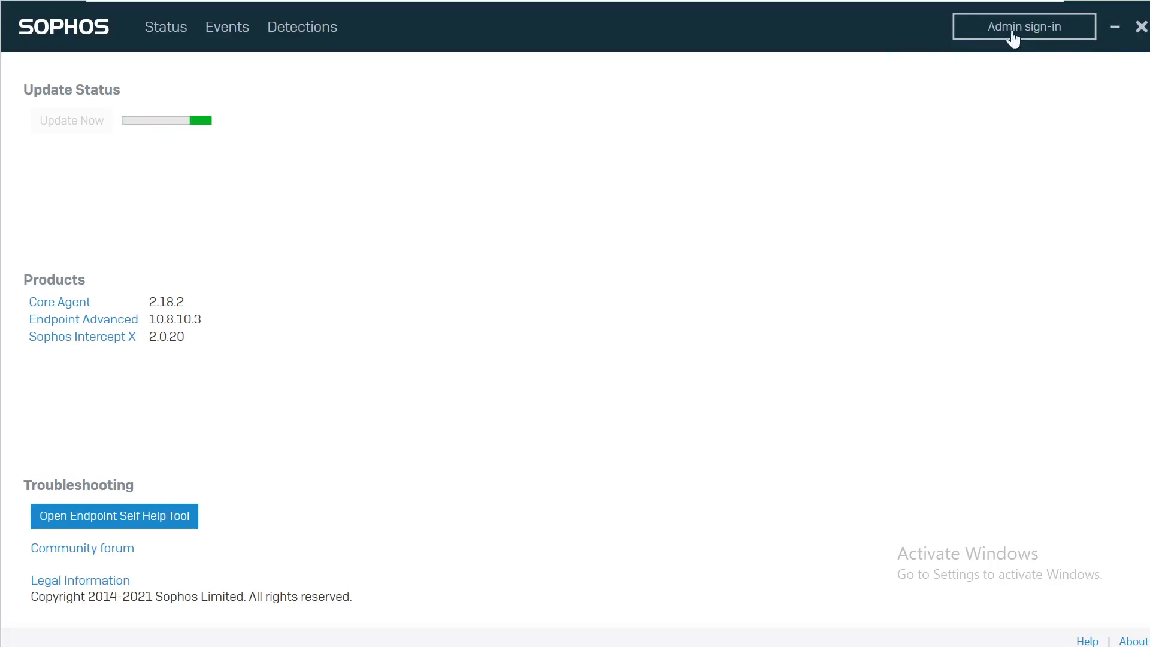
{"action": "left_click", "coordinate": [1128, 30]}
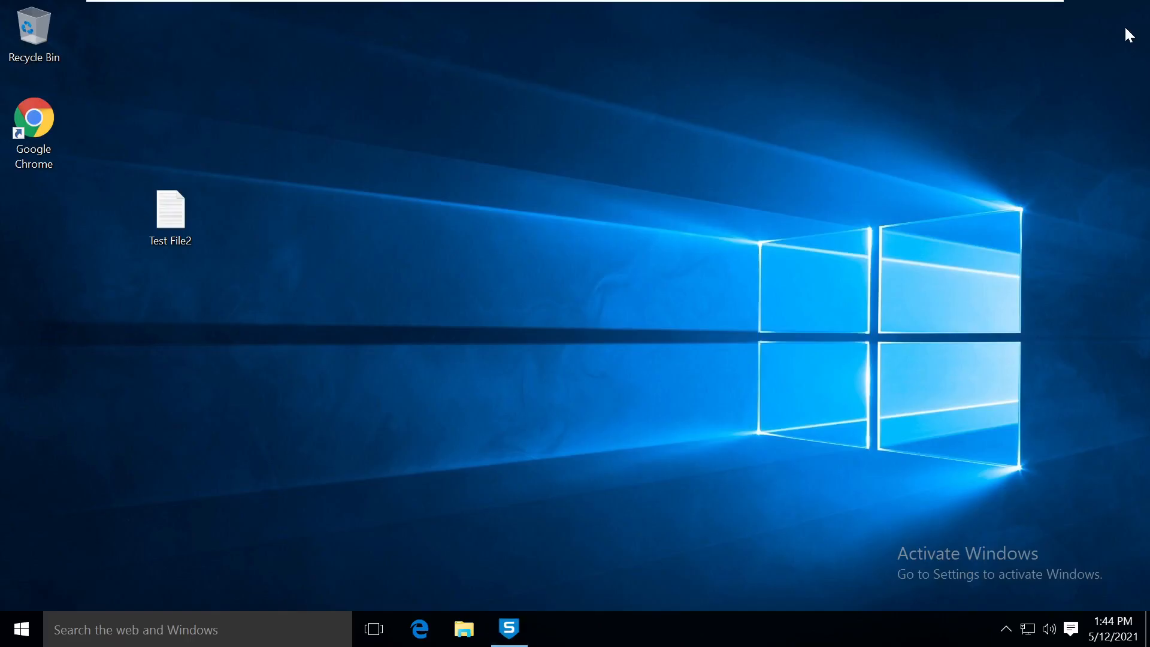
{"action": "left_click", "coordinate": [524, 636]}
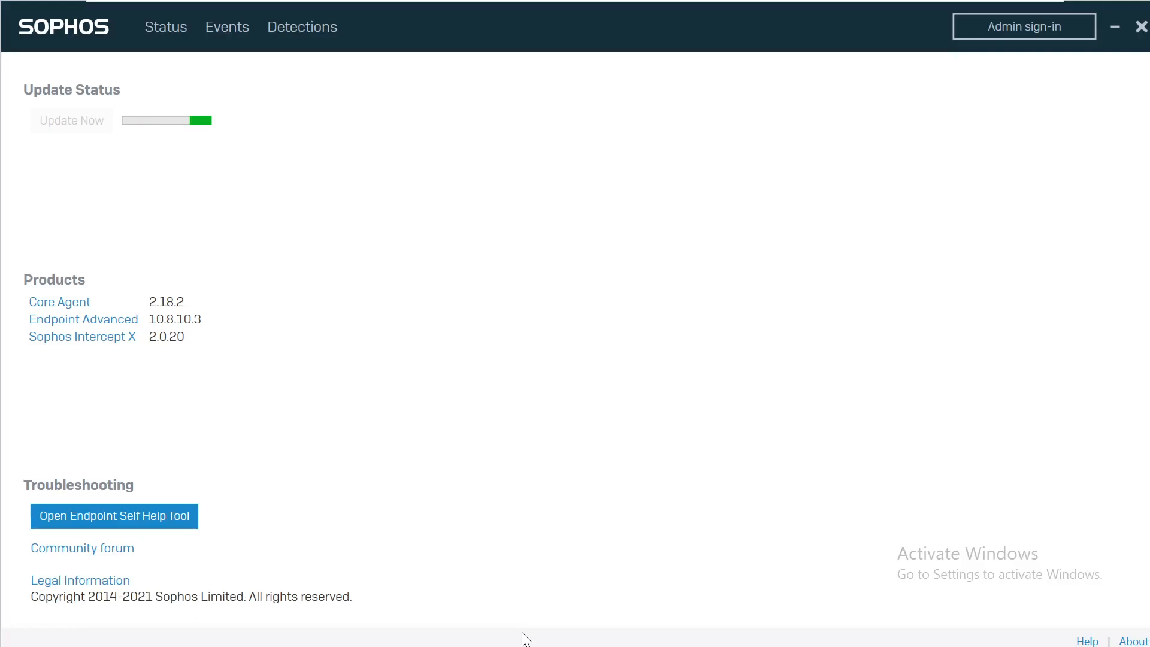
{"action": "mouse_move", "coordinate": [542, 6]}
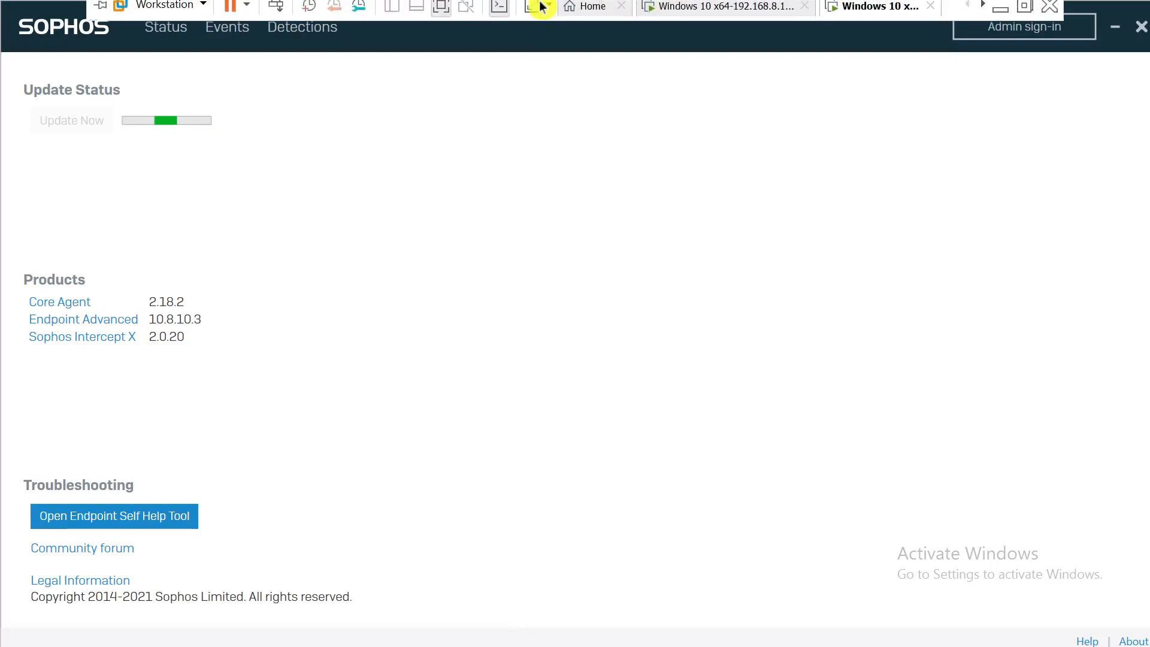
{"action": "left_click", "coordinate": [444, 13]}
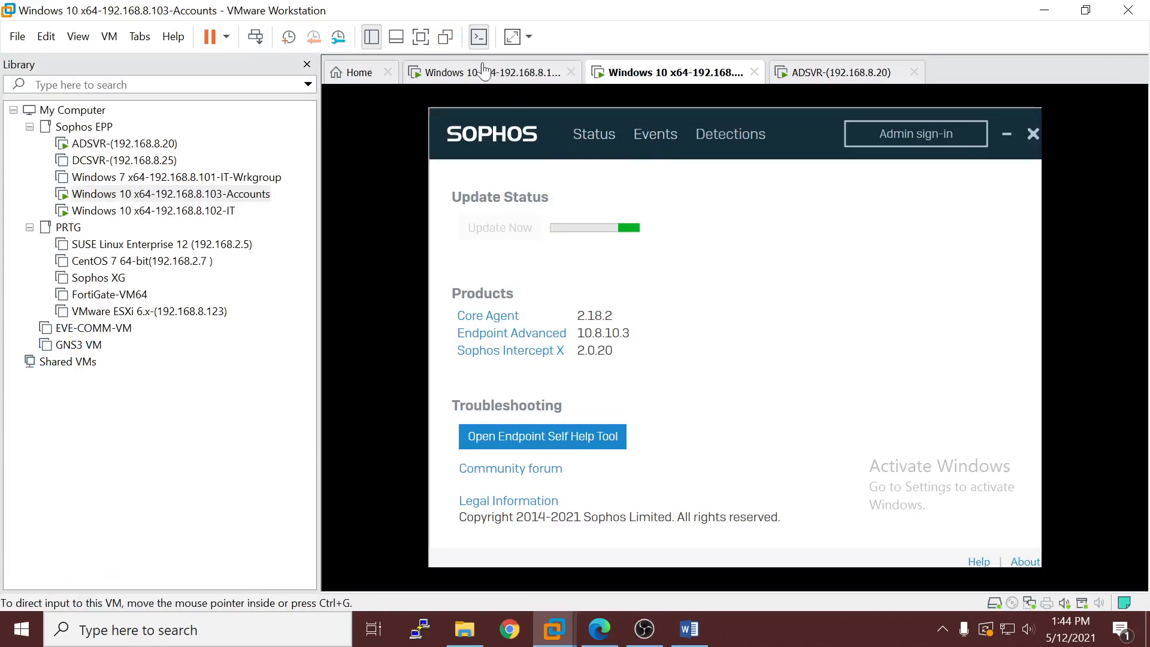
{"action": "left_click", "coordinate": [422, 37]}
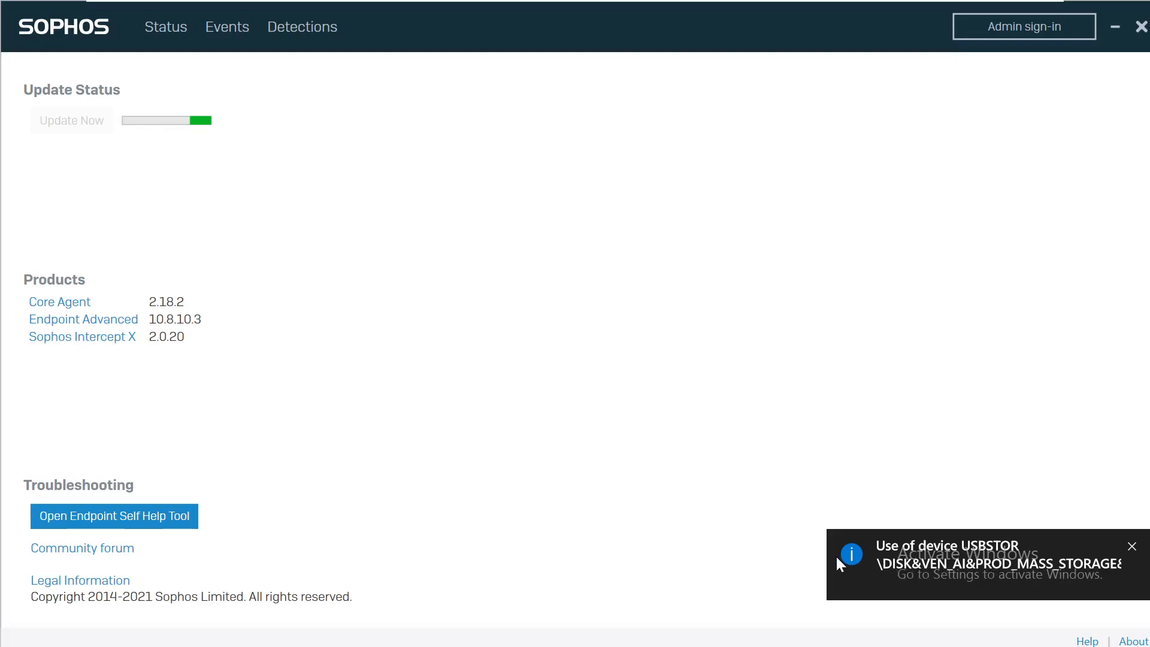
Step: Check the drives listed under This PC for the pen drive, and review the Sophos agent's update status
{"action": "left_click", "coordinate": [1114, 29]}
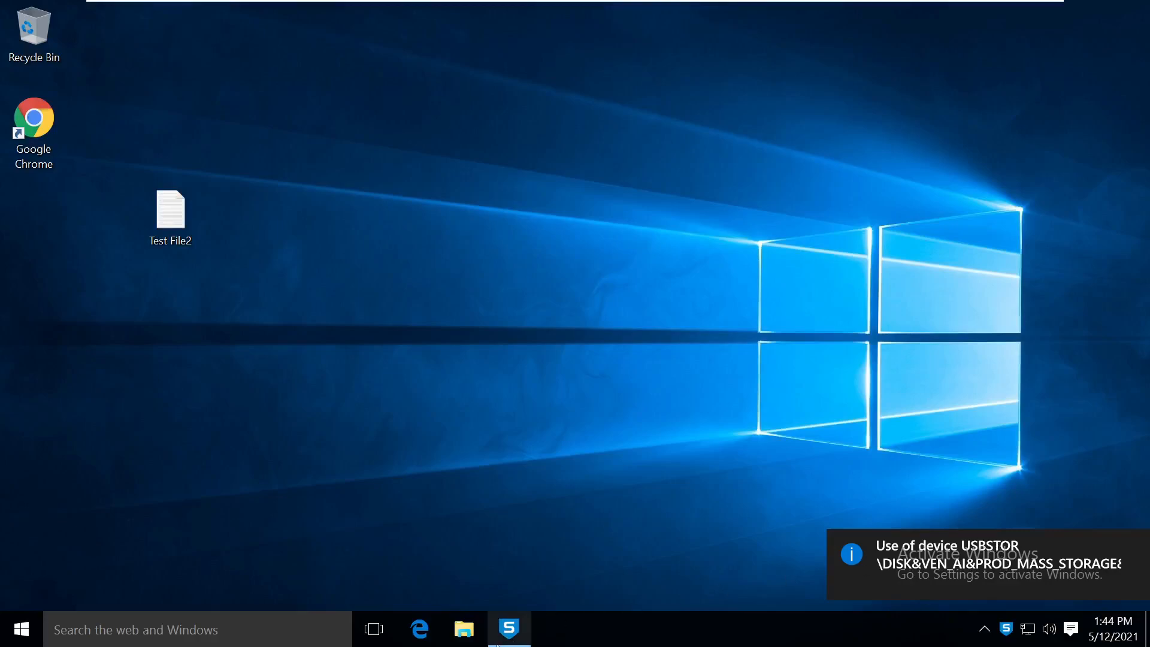
{"action": "left_click", "coordinate": [463, 629]}
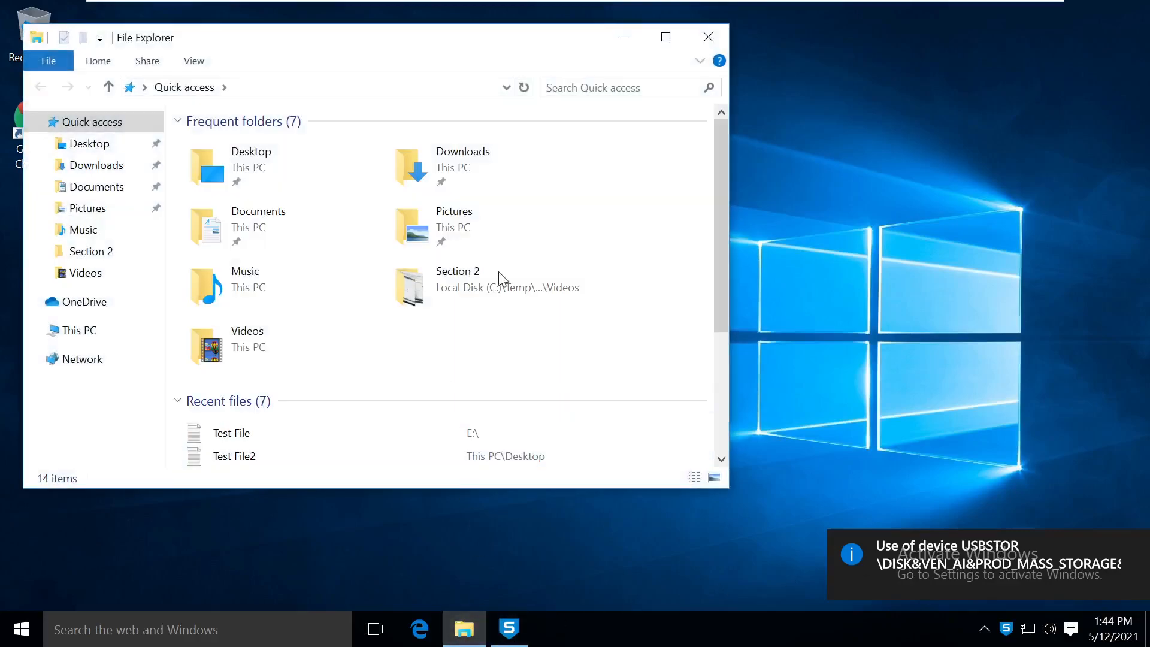
{"action": "left_click", "coordinate": [92, 333]}
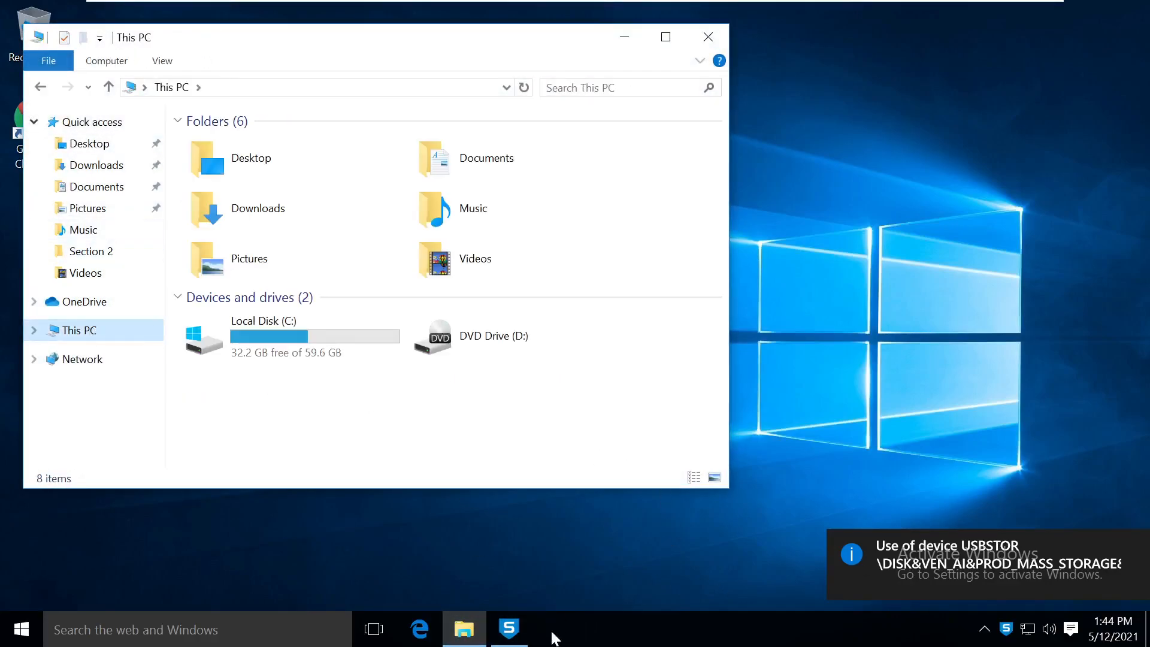
{"action": "left_click", "coordinate": [515, 630]}
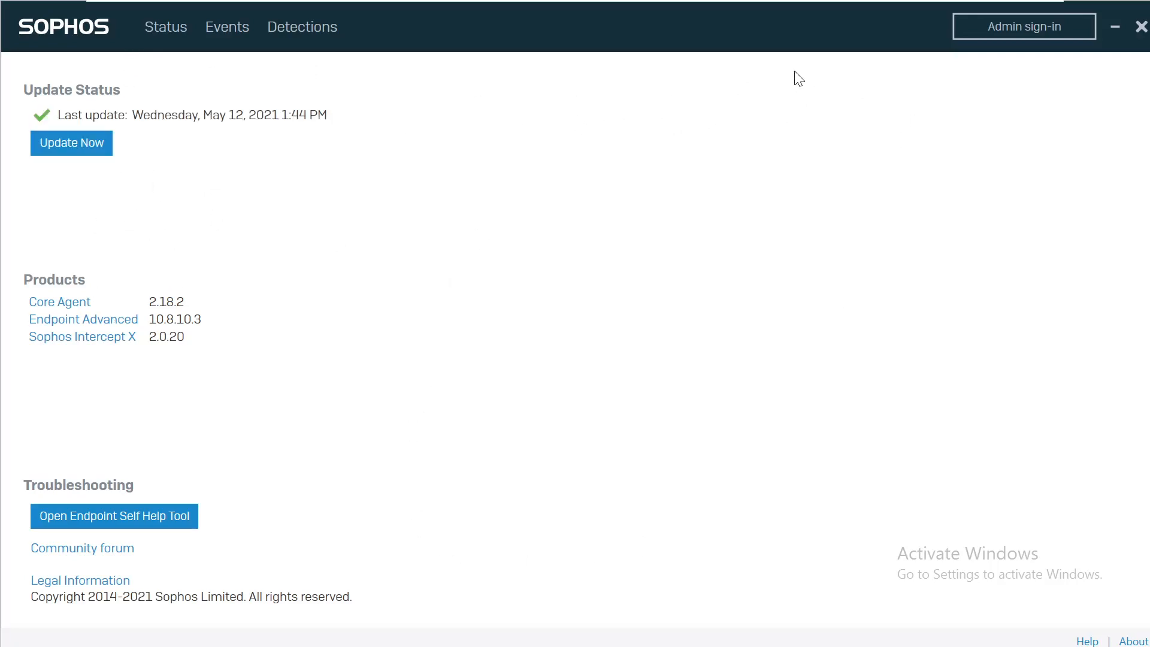
{"action": "left_click", "coordinate": [1116, 28]}
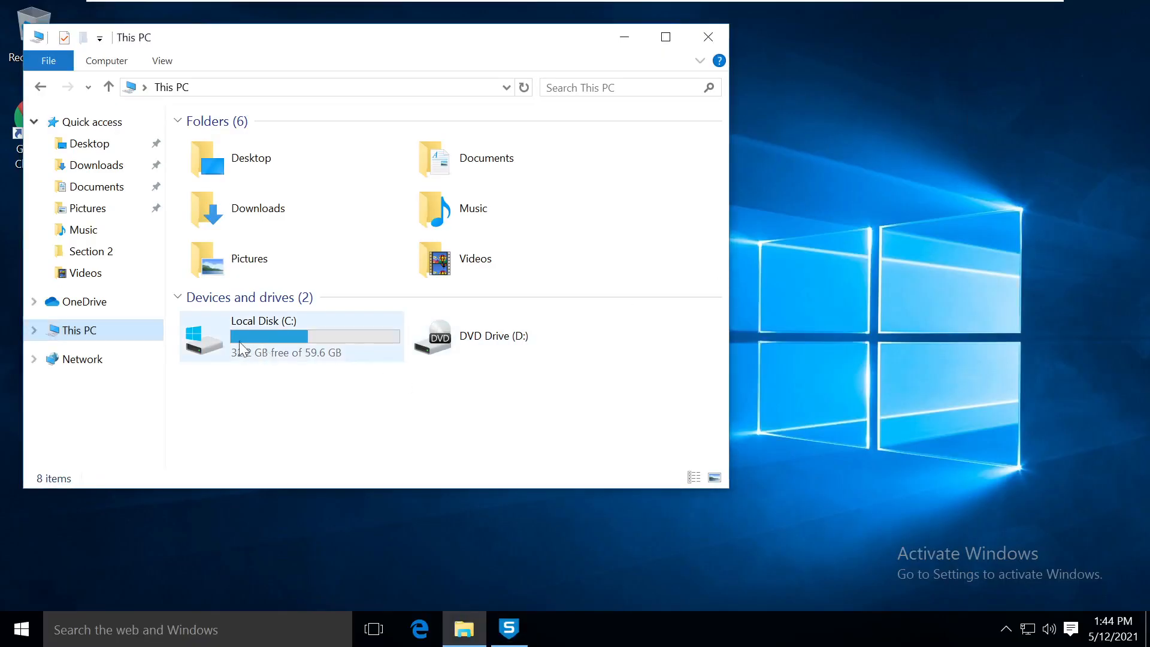
{"action": "left_click", "coordinate": [665, 37]}
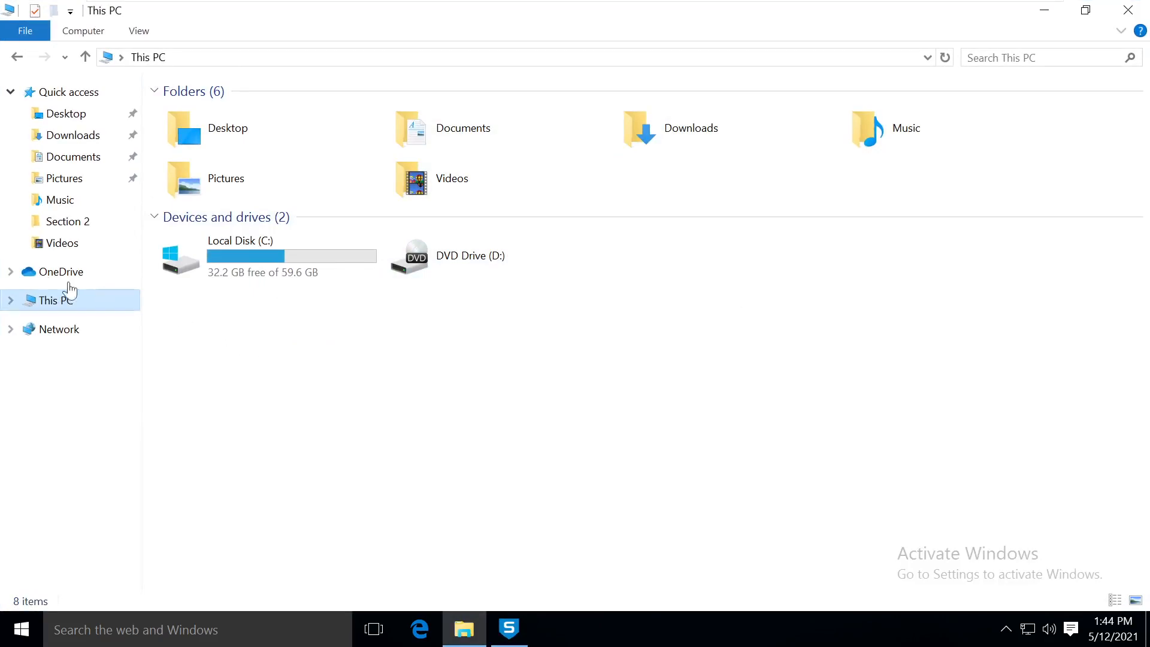
{"action": "left_click", "coordinate": [16, 296]}
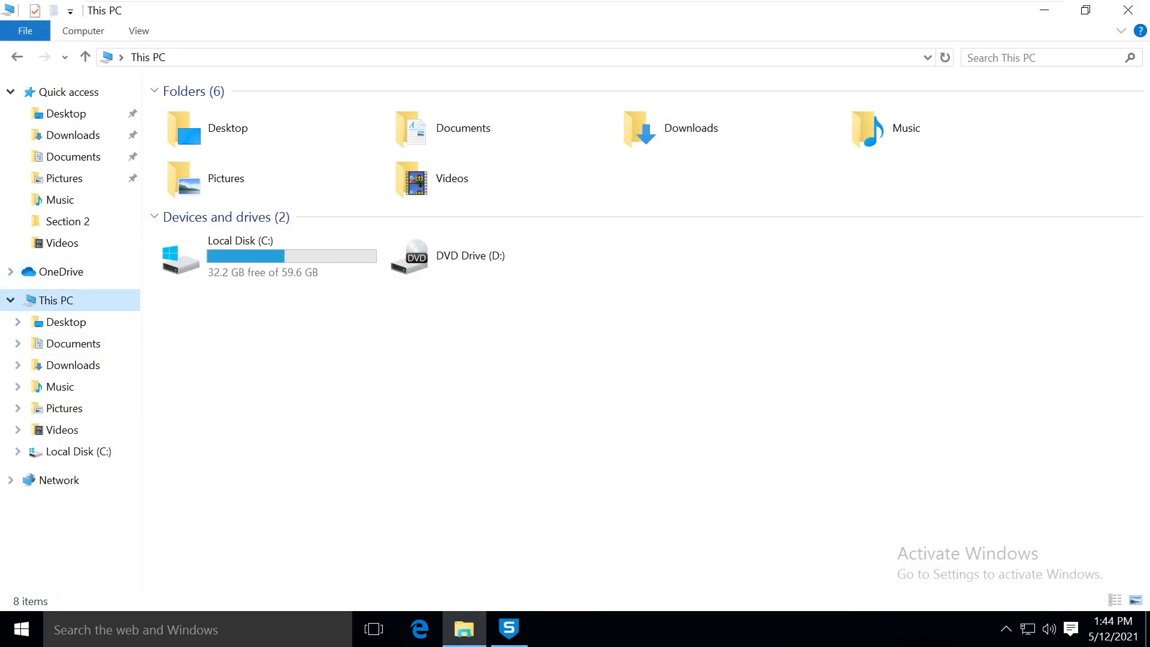
Step: Inspect the hidden notification area icons and the options of the removable hardware icon
{"action": "left_click", "coordinate": [1007, 629]}
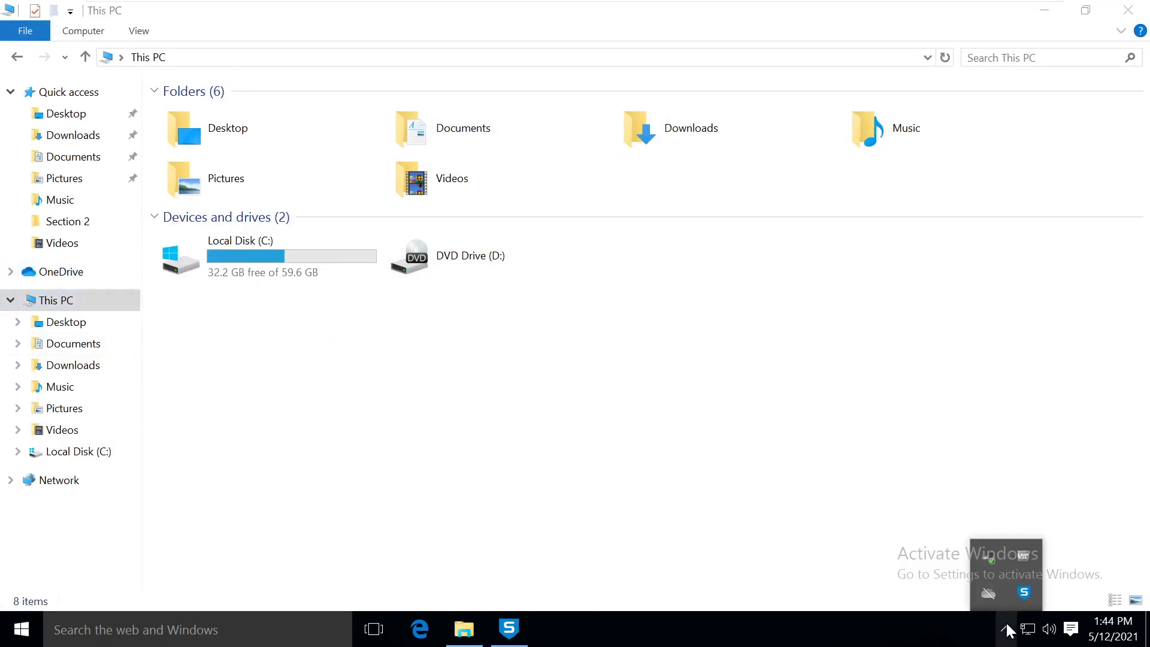
{"action": "left_click", "coordinate": [944, 477]}
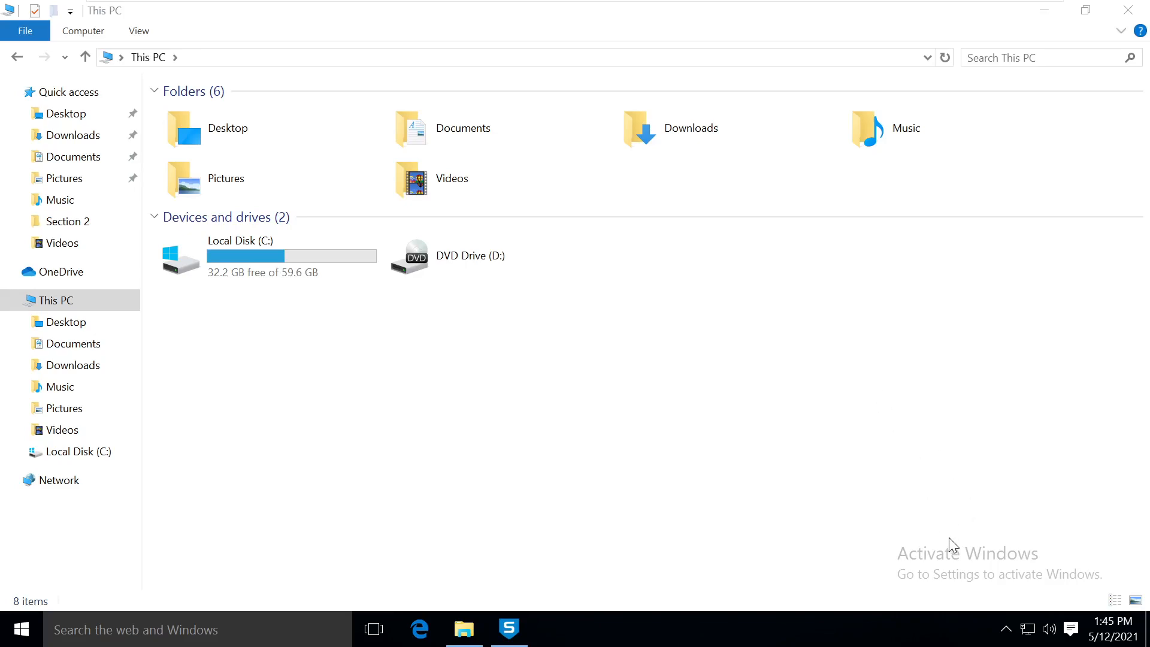
{"action": "left_click", "coordinate": [1006, 629]}
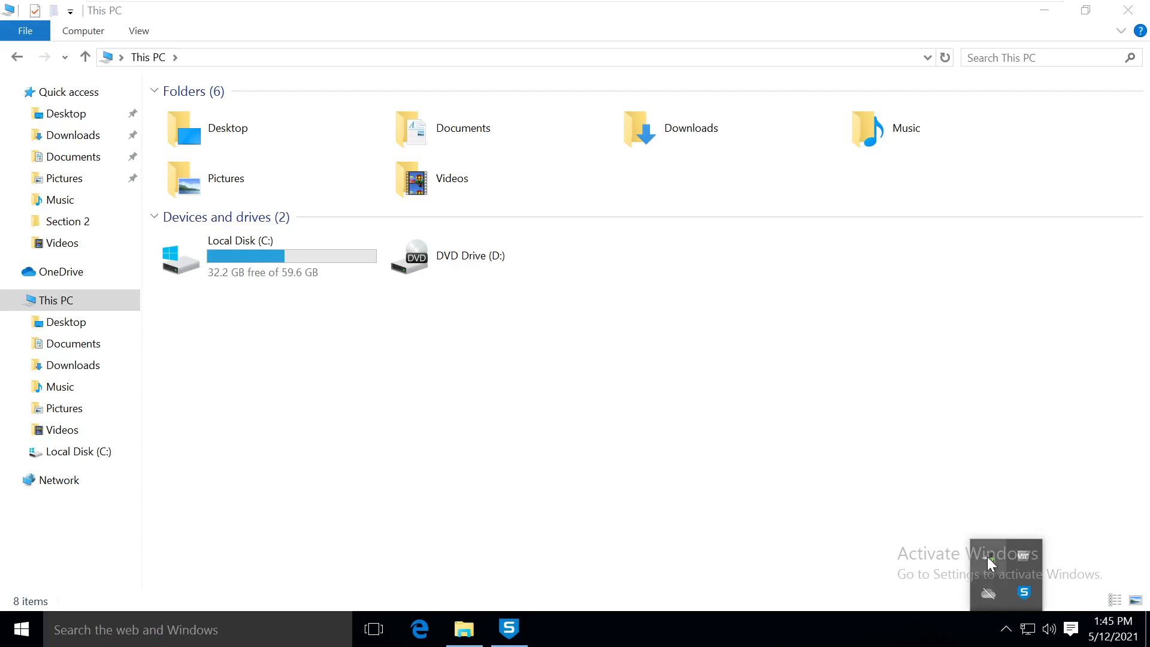
{"action": "right_click", "coordinate": [987, 556]}
{"action": "left_click", "coordinate": [705, 490]}
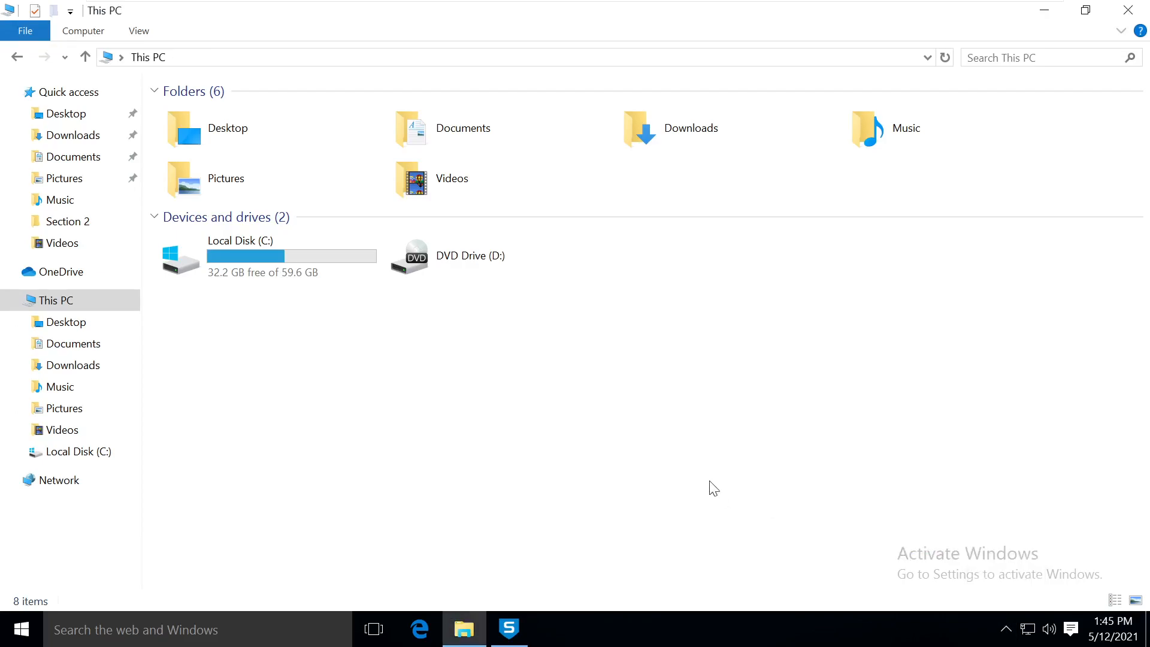
Step: Refresh the virtual machine's desktop repeatedly and recheck This PC for the pen drive
{"action": "left_click", "coordinate": [1043, 10]}
{"action": "right_click", "coordinate": [599, 227]}
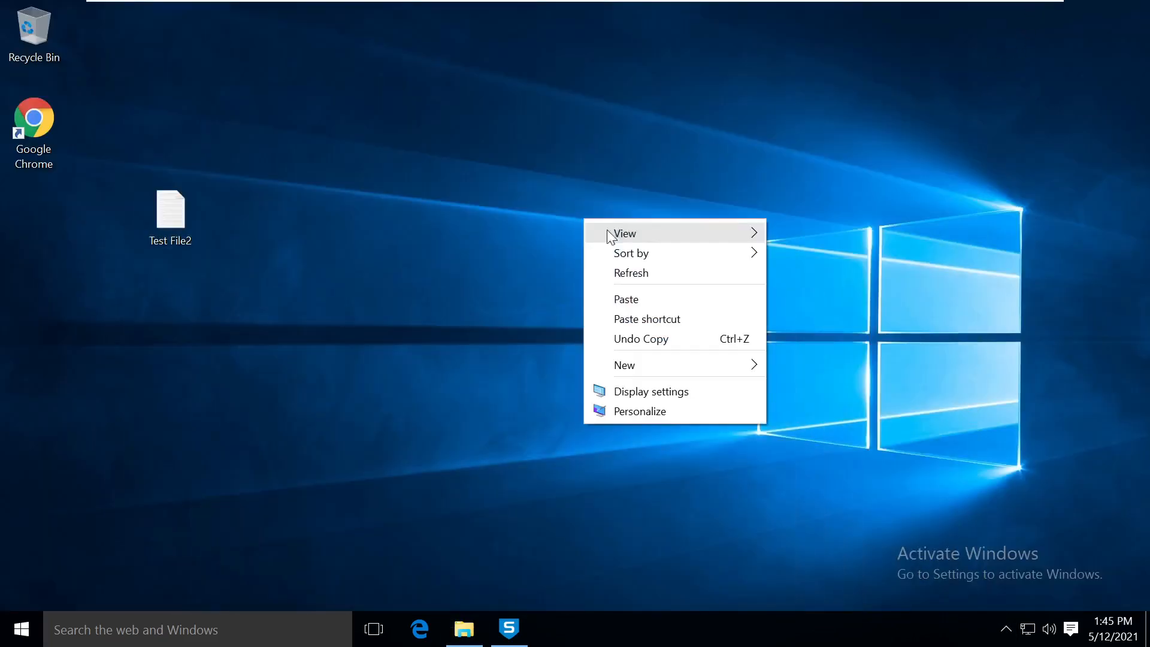
{"action": "left_click", "coordinate": [652, 272]}
{"action": "right_click", "coordinate": [551, 187]}
{"action": "left_click", "coordinate": [599, 238]}
{"action": "right_click", "coordinate": [593, 227]}
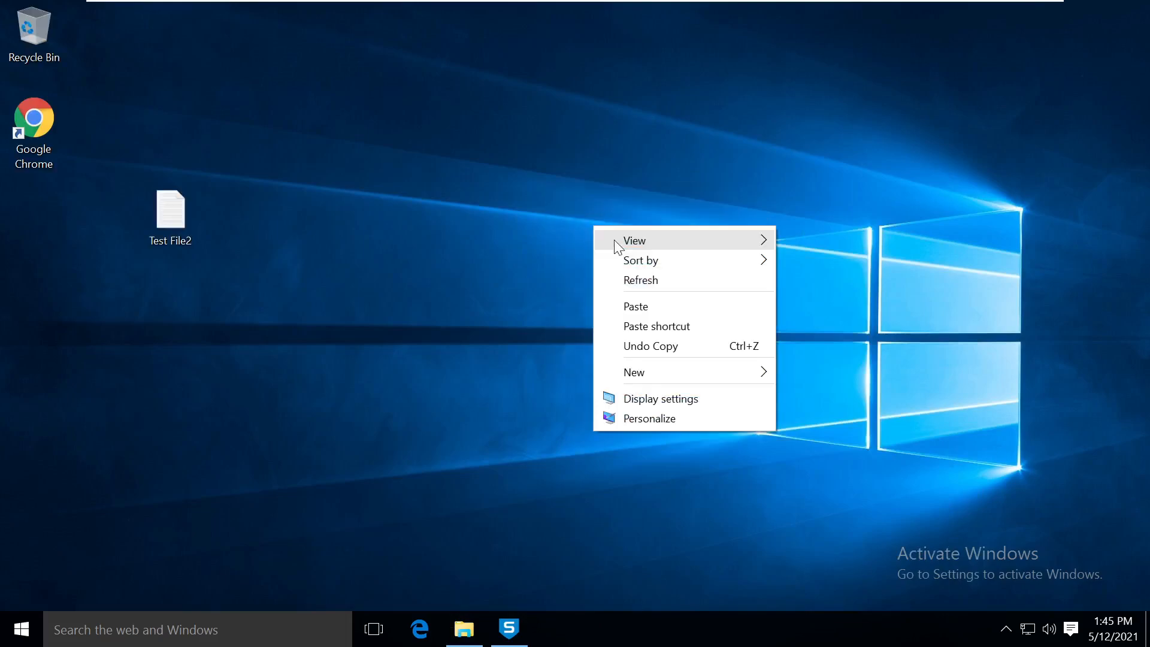
{"action": "left_click", "coordinate": [649, 280]}
{"action": "left_click", "coordinate": [471, 630]}
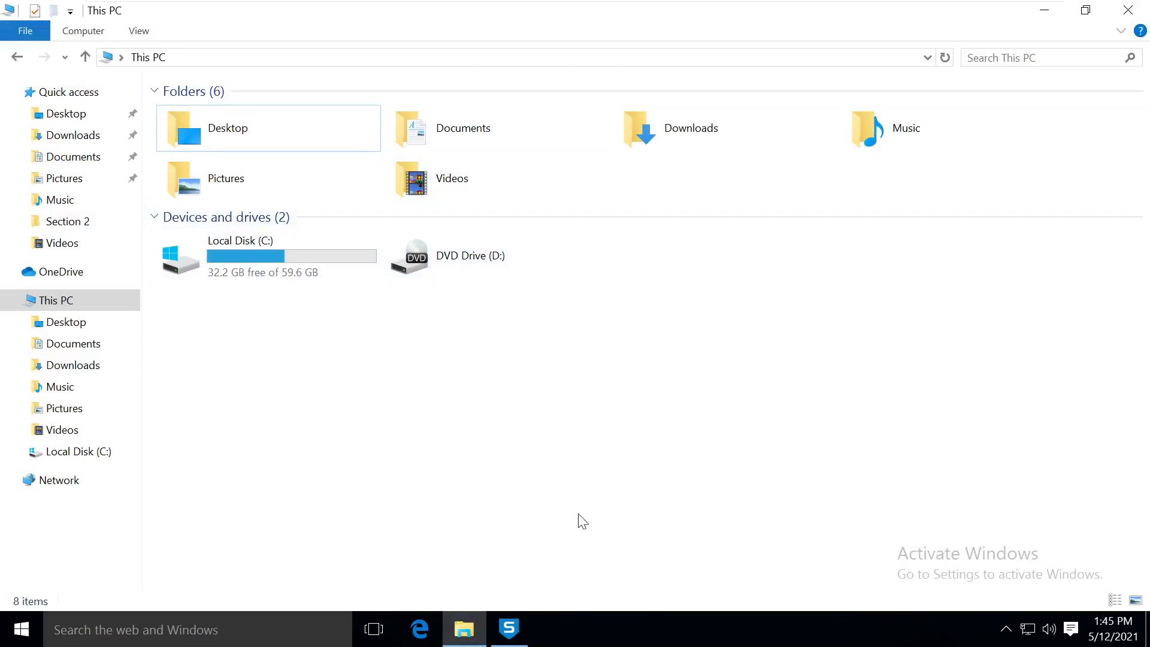
{"action": "mouse_move", "coordinate": [496, 7]}
{"action": "left_click", "coordinate": [441, 12]}
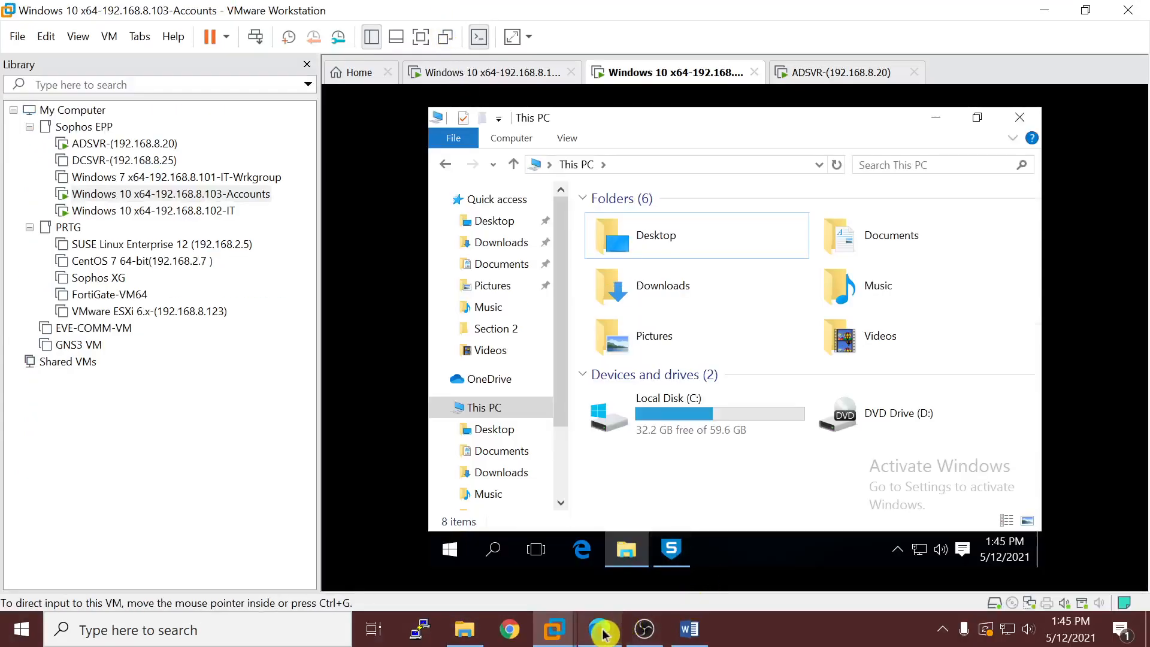
Step: Switch to Sophos Central in the browser and look over the Endpoint Protection global settings and policies list
{"action": "left_click", "coordinate": [601, 631]}
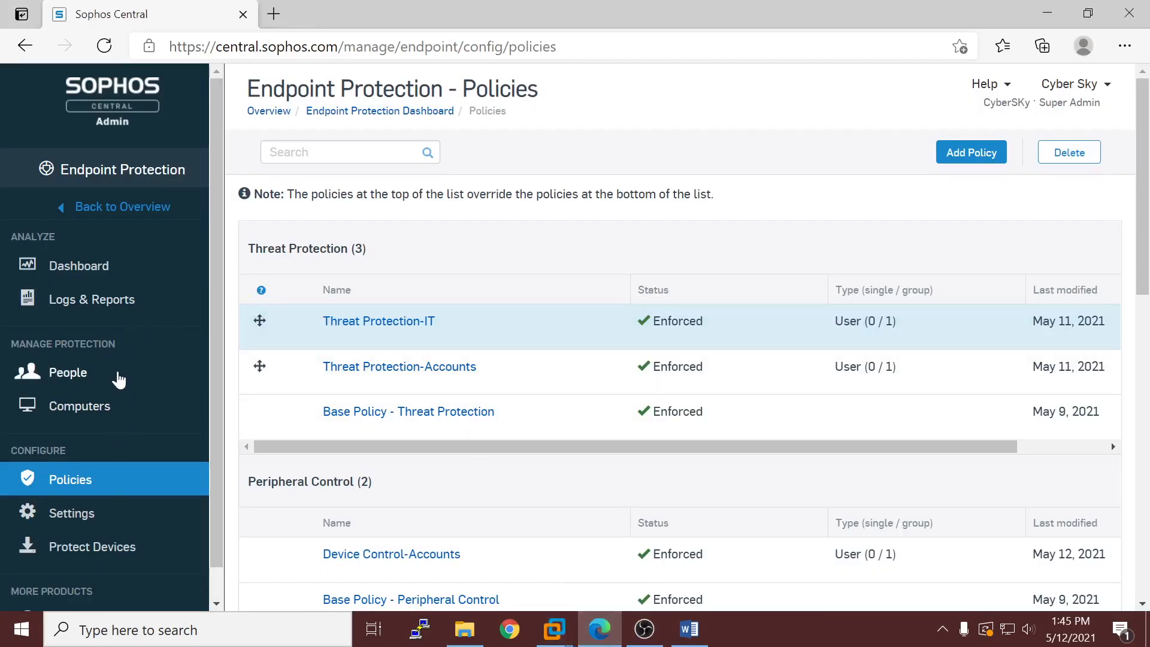
{"action": "left_click", "coordinate": [84, 521]}
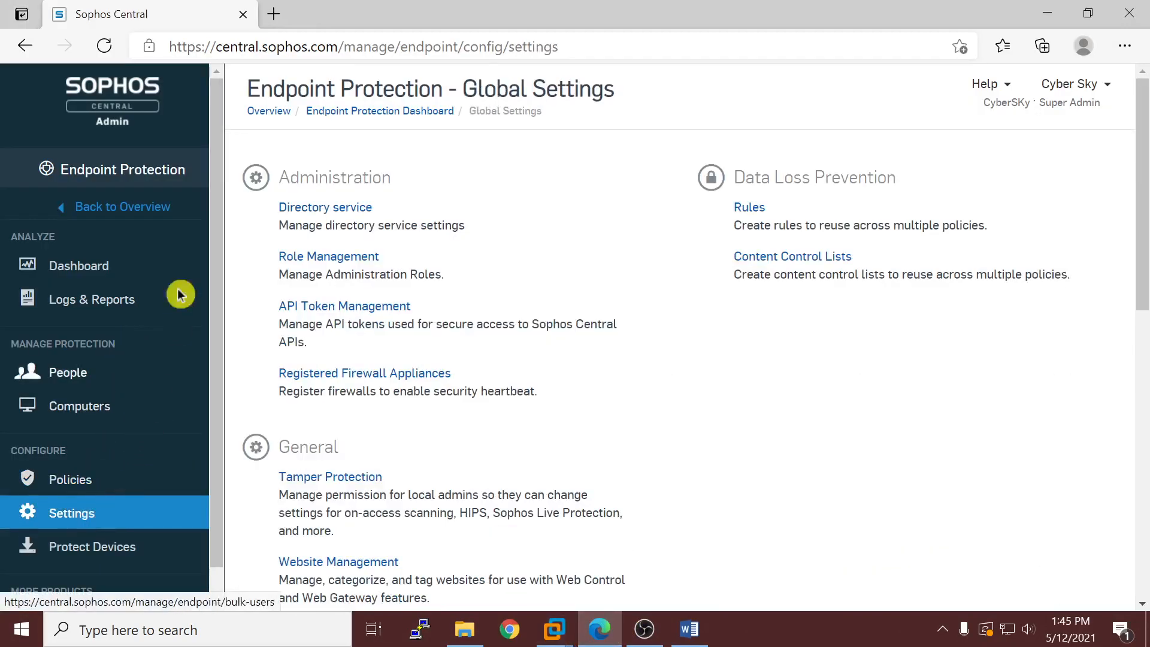
{"action": "scroll", "coordinate": [440, 407], "scroll_direction": "down", "scroll_amount": 1}
{"action": "scroll", "coordinate": [440, 407], "scroll_direction": "down", "scroll_amount": 2}
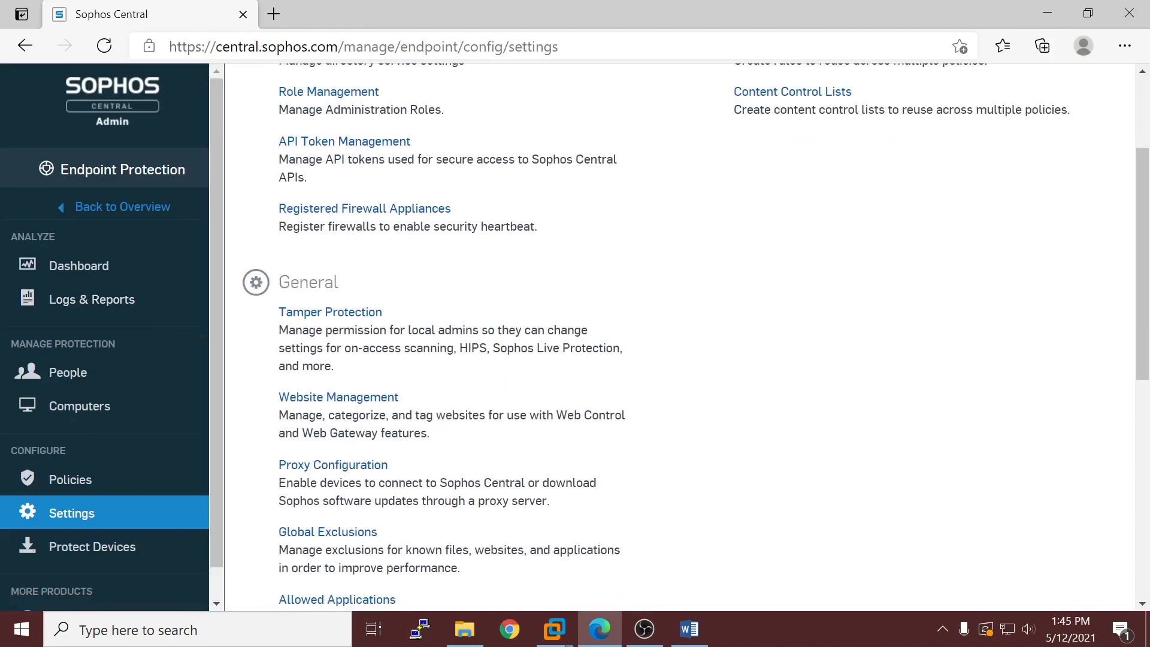
{"action": "left_click", "coordinate": [120, 478]}
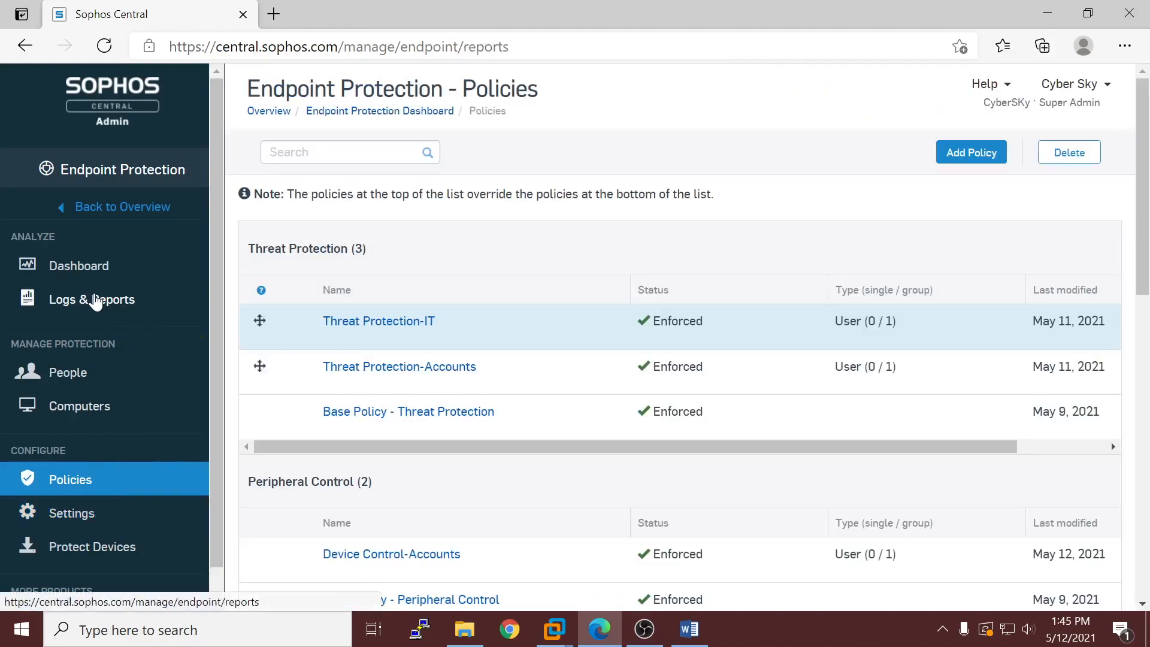
Step: Open the Endpoint Protection Peripherals report and review the blocked devices through to their last action and date
{"action": "left_click", "coordinate": [90, 299]}
{"action": "scroll", "coordinate": [309, 336], "scroll_direction": "down", "scroll_amount": 3}
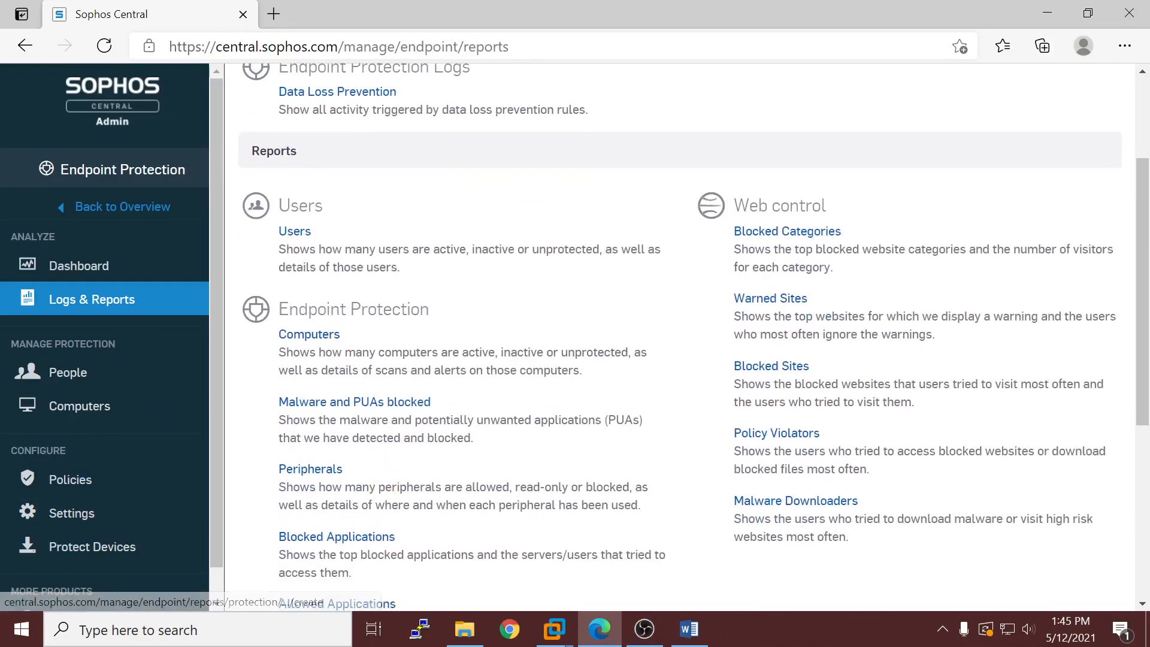
{"action": "left_click", "coordinate": [316, 474]}
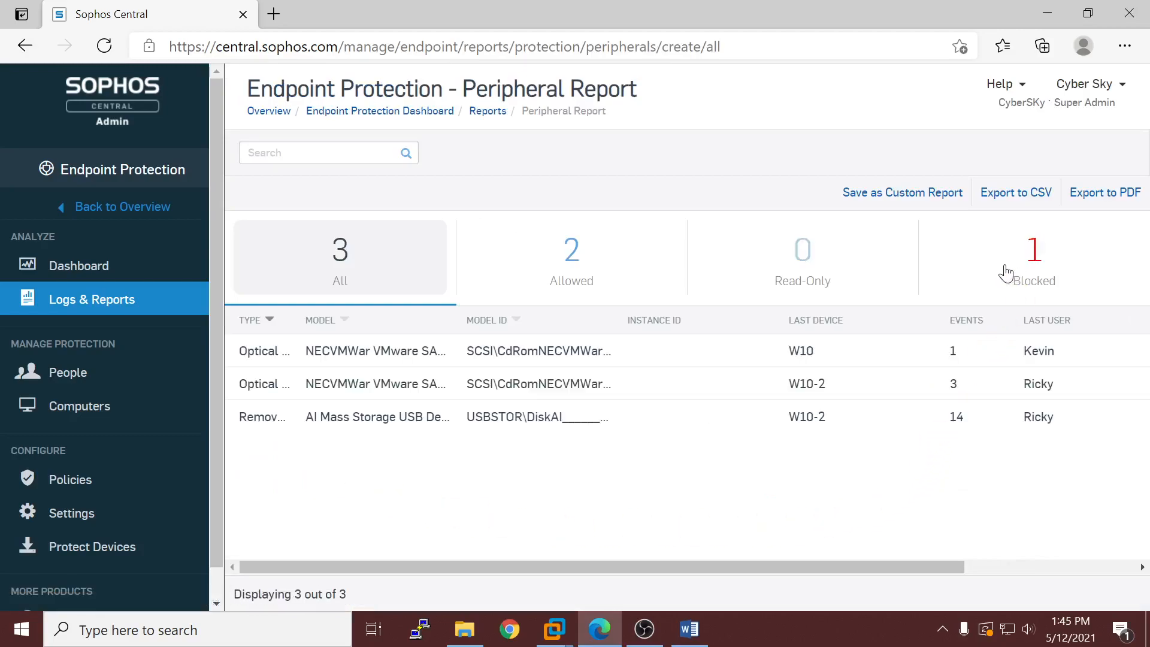
{"action": "left_click", "coordinate": [1042, 271]}
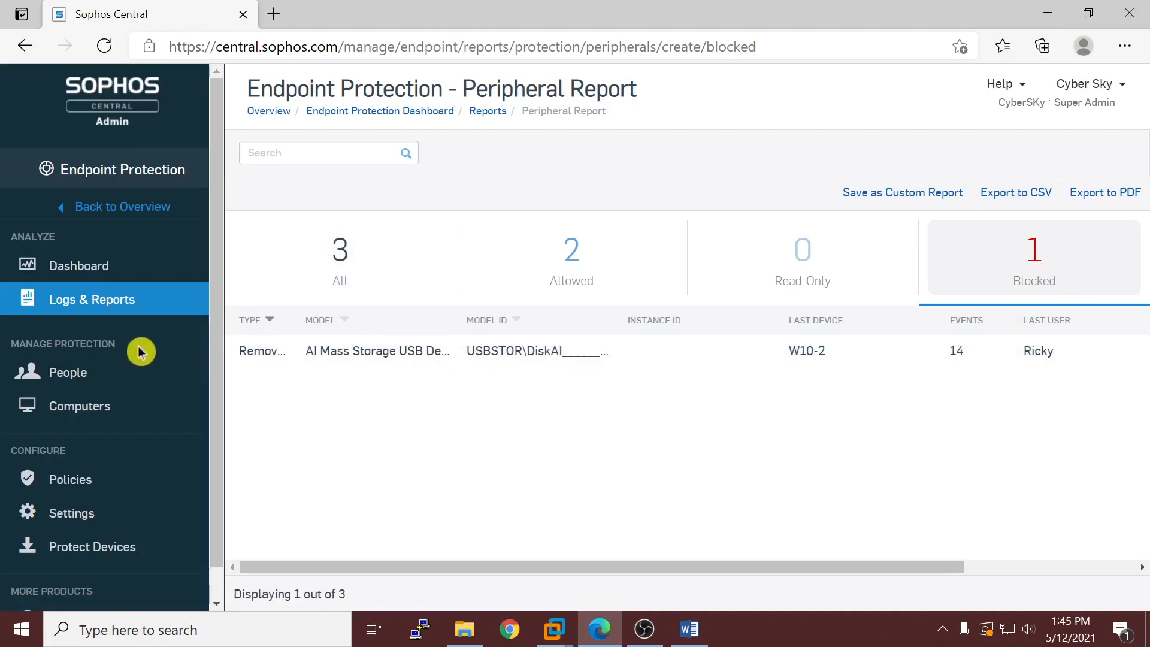
{"action": "left_click_drag", "start_coordinate": [550, 566], "coordinate": [888, 566]}
{"action": "left_click_drag", "start_coordinate": [724, 562], "coordinate": [937, 570]}
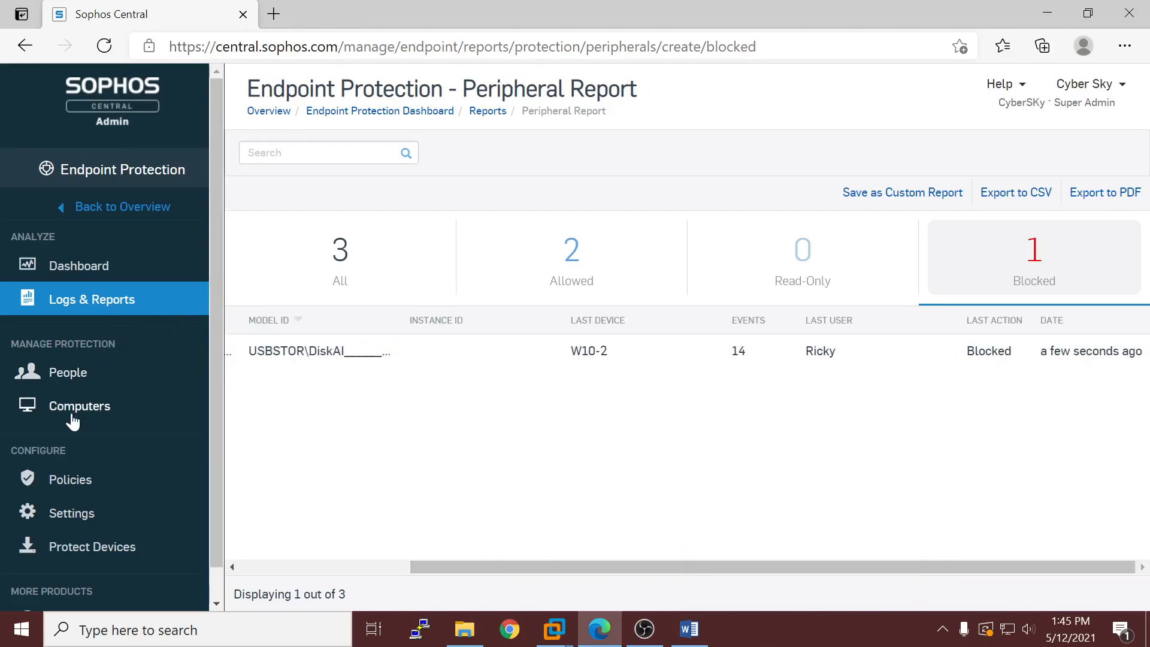
Step: Open the general Events report from the overview, limit it to Peripherals Control events, and examine the newest entry
{"action": "left_click", "coordinate": [95, 223]}
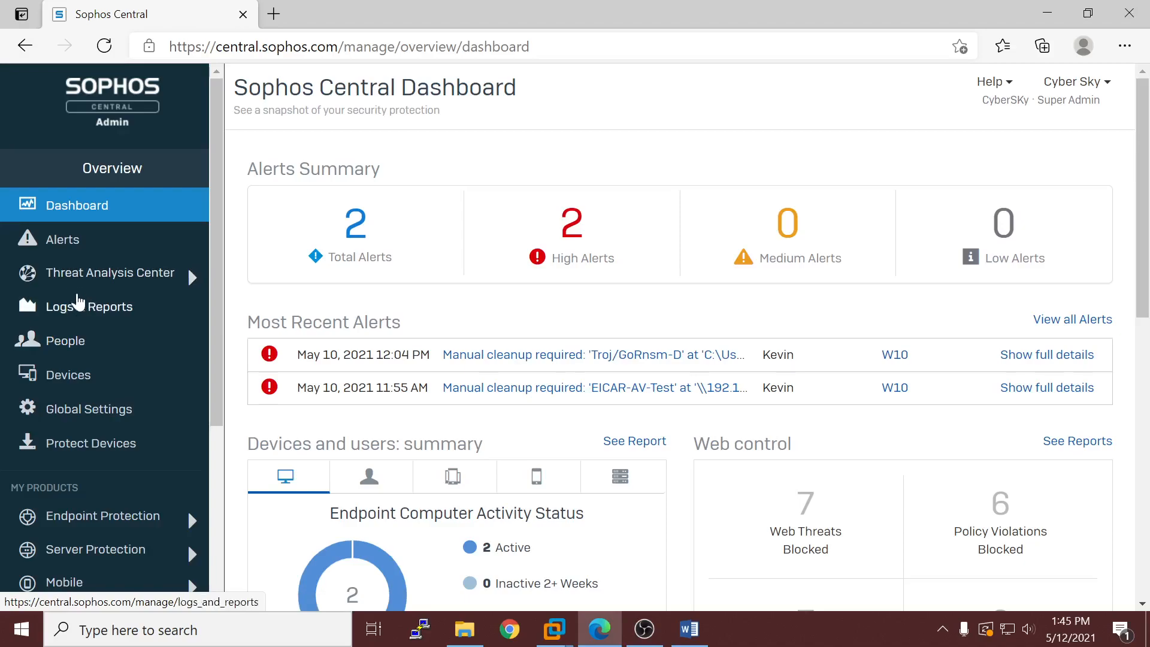
{"action": "left_click", "coordinate": [78, 304]}
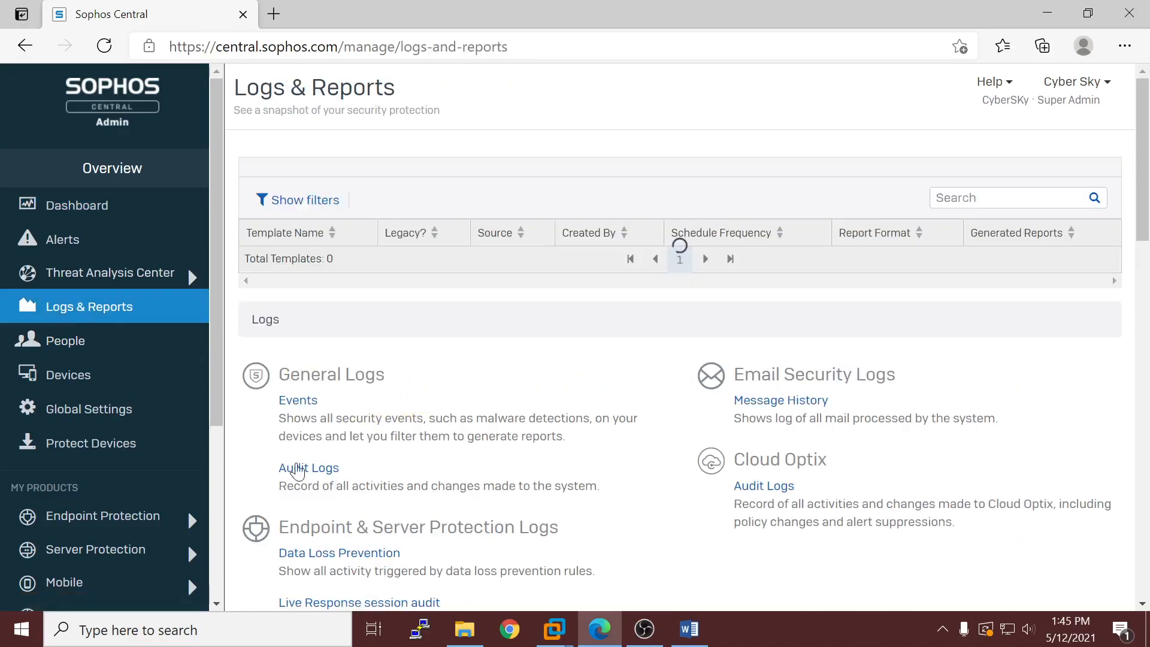
{"action": "left_click", "coordinate": [298, 401]}
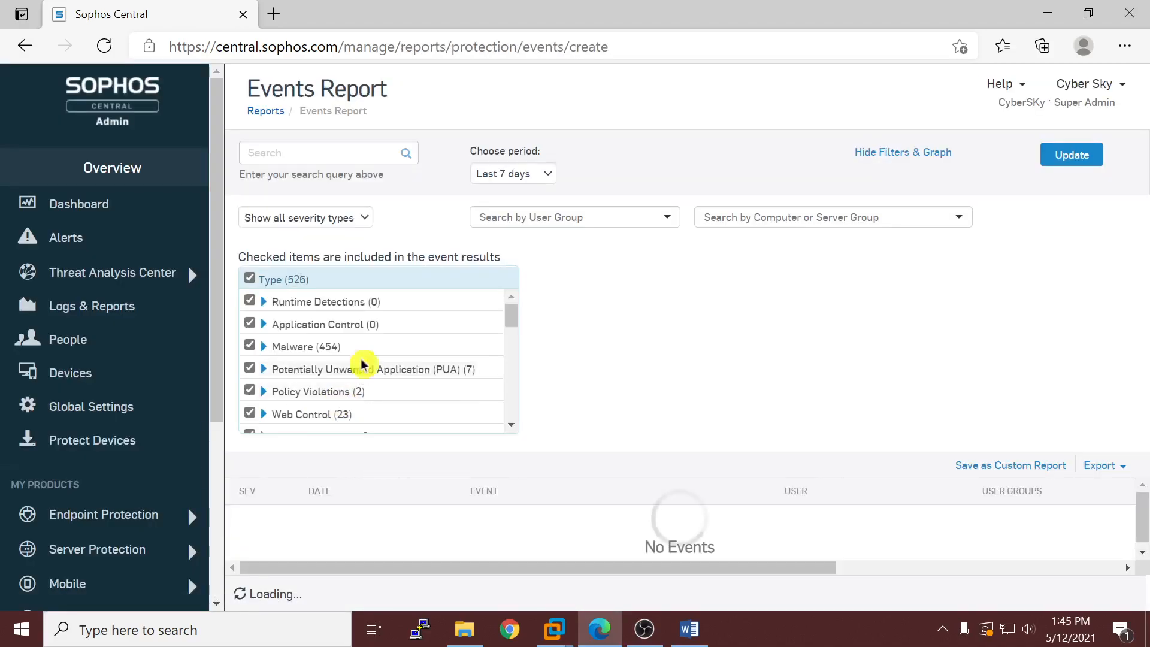
{"action": "left_click", "coordinate": [251, 279]}
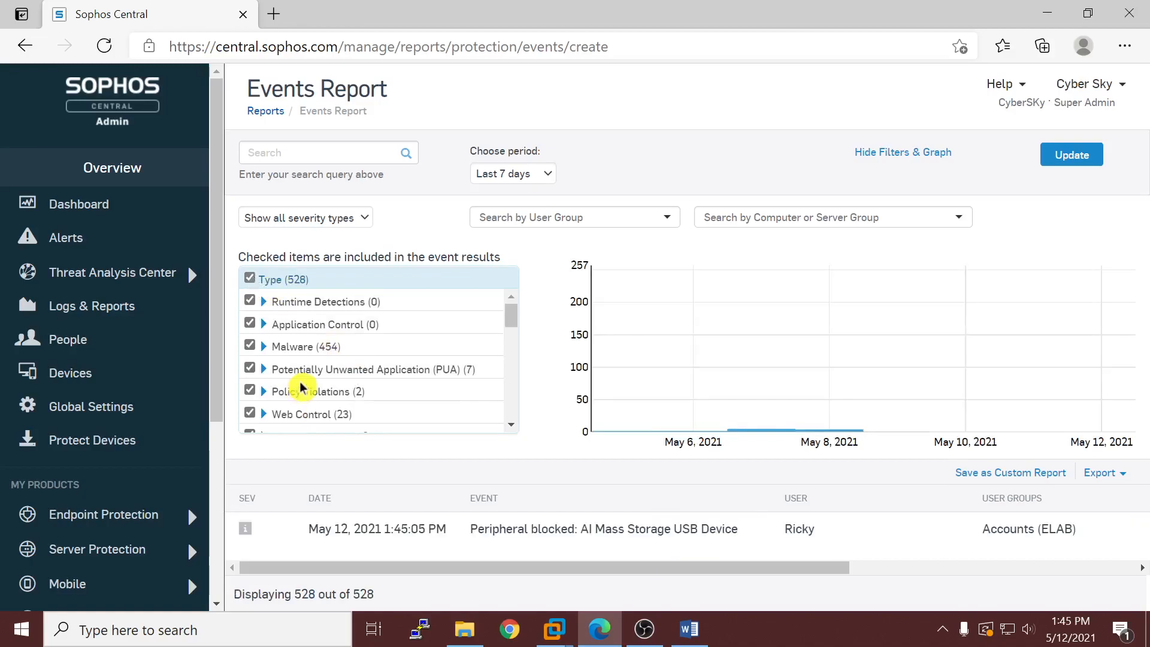
{"action": "scroll", "coordinate": [333, 392], "scroll_direction": "down", "scroll_amount": 3}
{"action": "scroll", "coordinate": [333, 396], "scroll_direction": "down", "scroll_amount": 1}
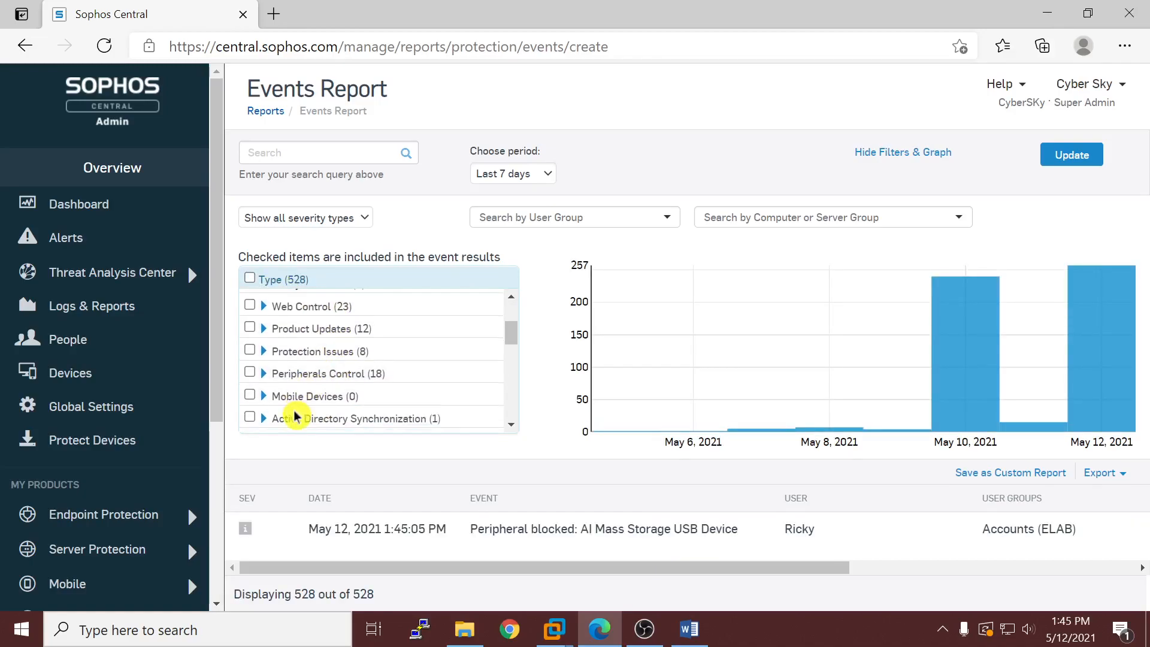
{"action": "left_click", "coordinate": [250, 372]}
{"action": "left_click", "coordinate": [1063, 157]}
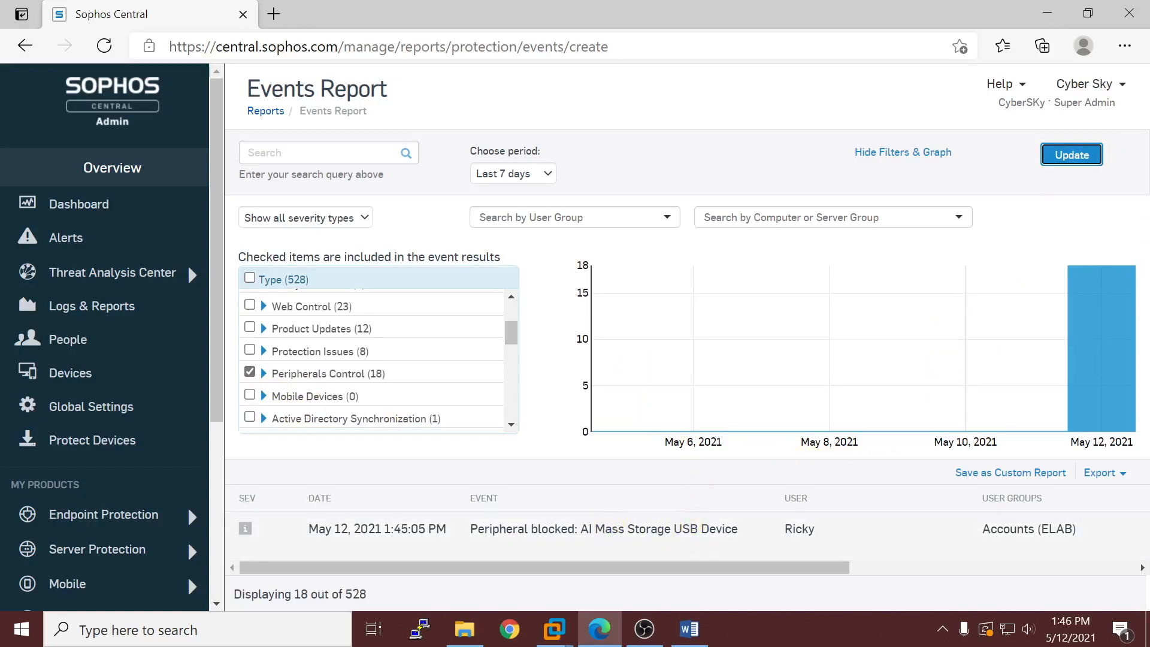
{"action": "left_click_drag", "start_coordinate": [470, 530], "coordinate": [752, 569]}
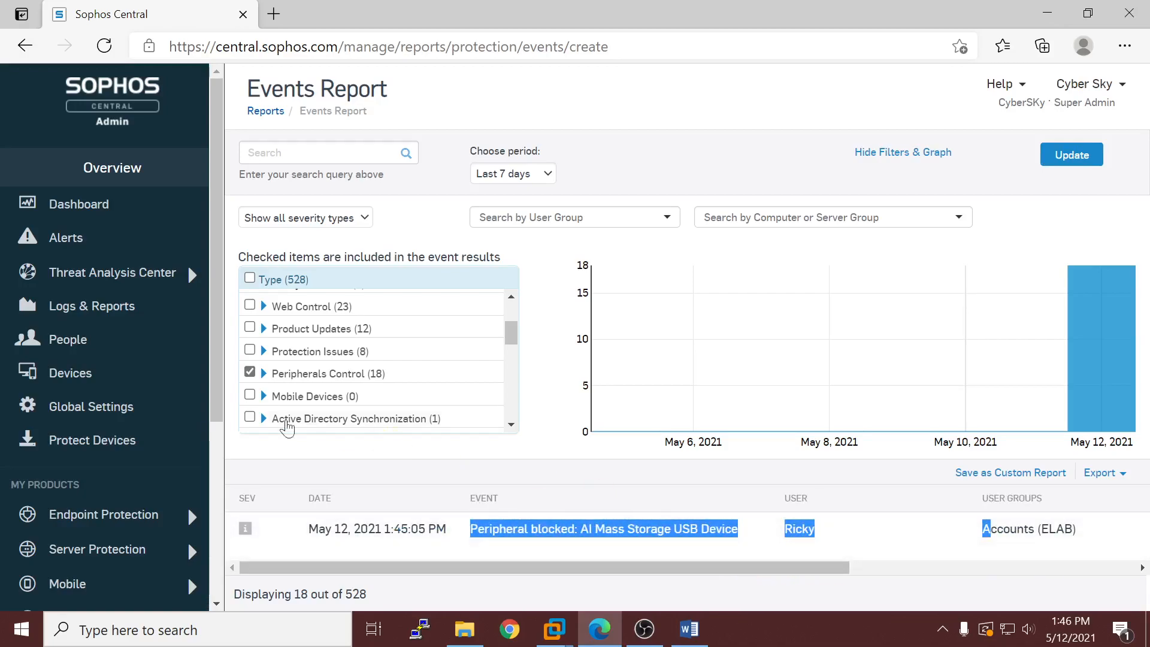
Step: Open the Accounts user's summary under Endpoint Protection and review the most recent peripheral event
{"action": "left_click", "coordinate": [110, 515]}
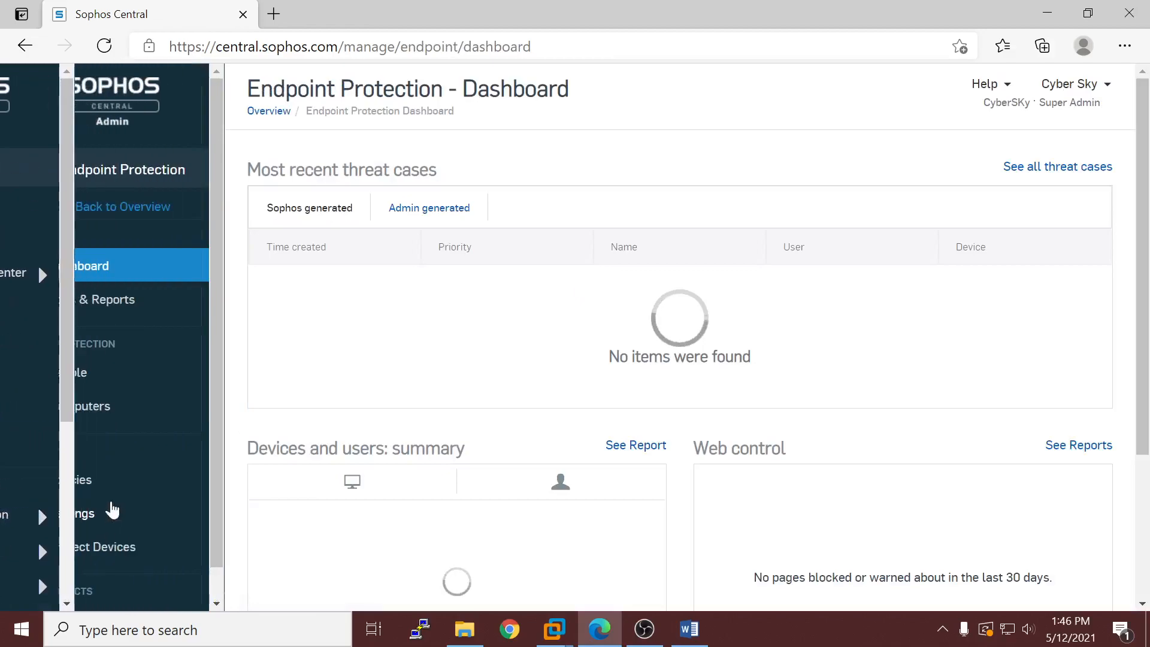
{"action": "left_click", "coordinate": [78, 376]}
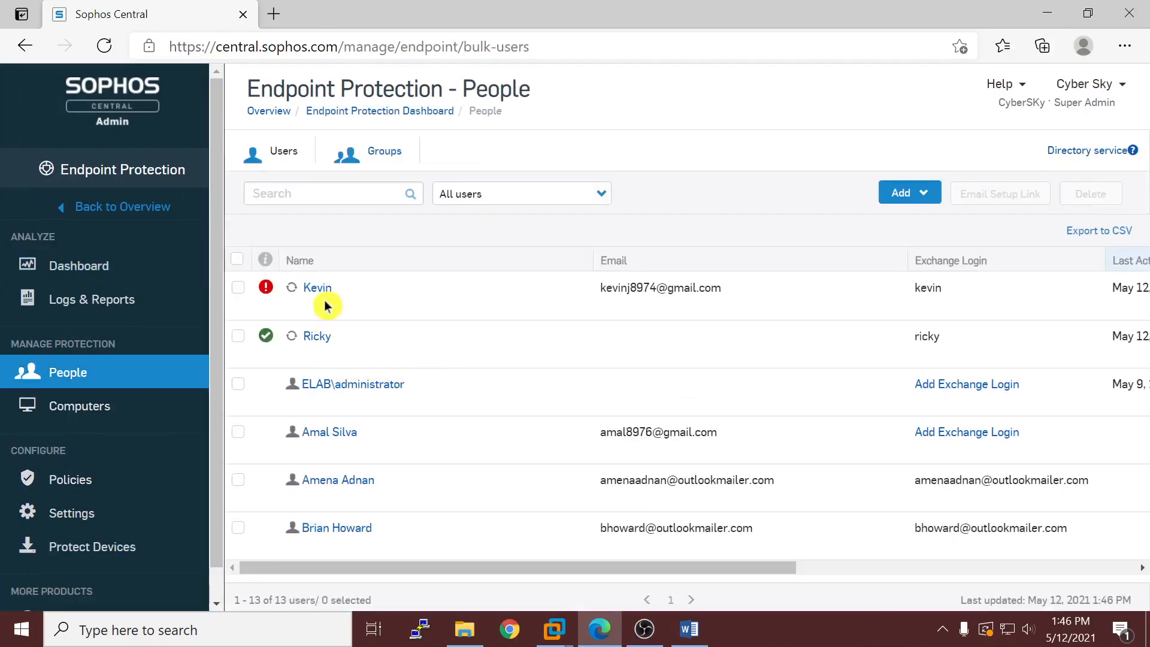
{"action": "left_click", "coordinate": [320, 337]}
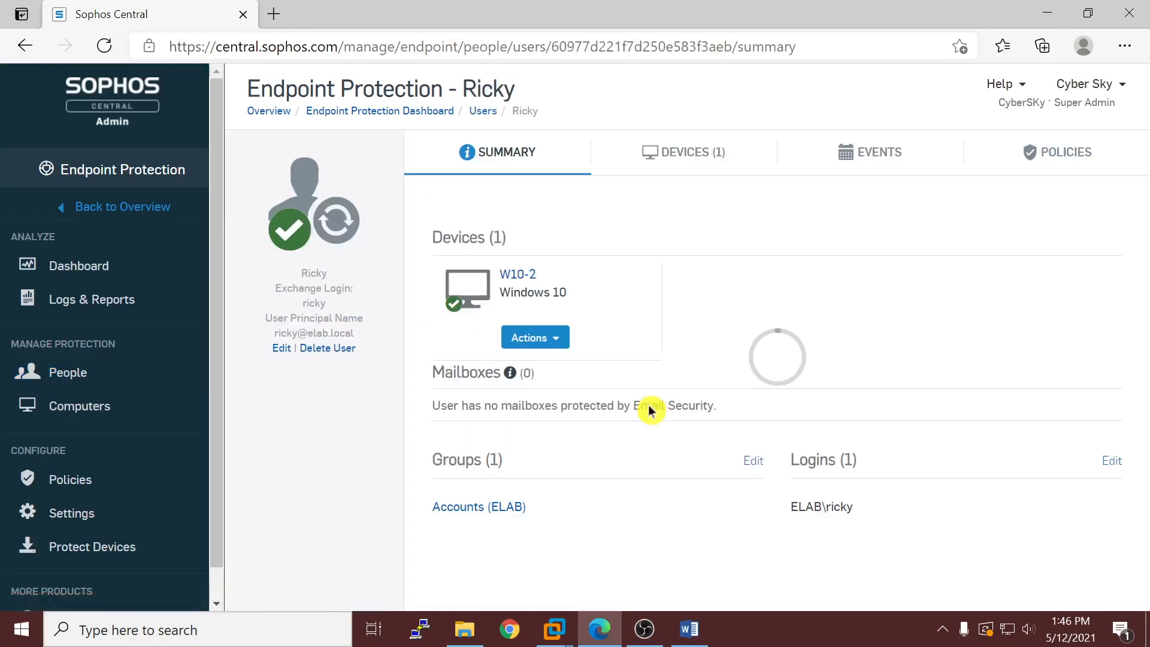
{"action": "left_click_drag", "start_coordinate": [669, 246], "coordinate": [950, 249]}
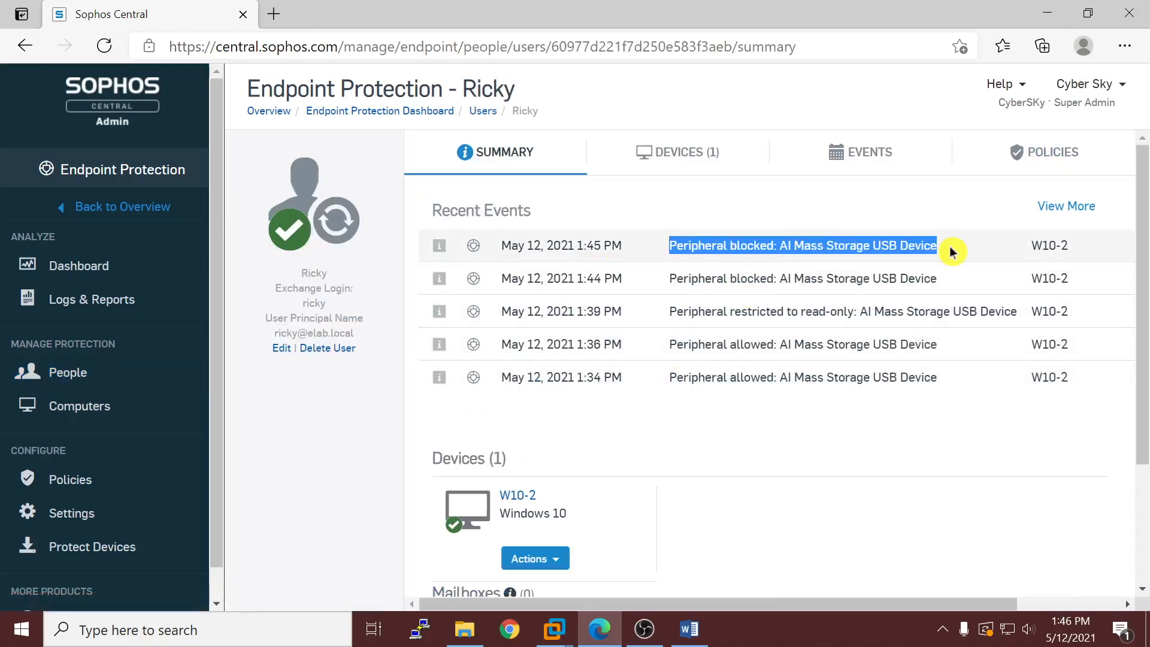
Step: Switch to the Windows 10 Accounts virtual machine in VMware, show it full screen, and return to the windowed view
{"action": "mouse_move", "coordinate": [557, 629]}
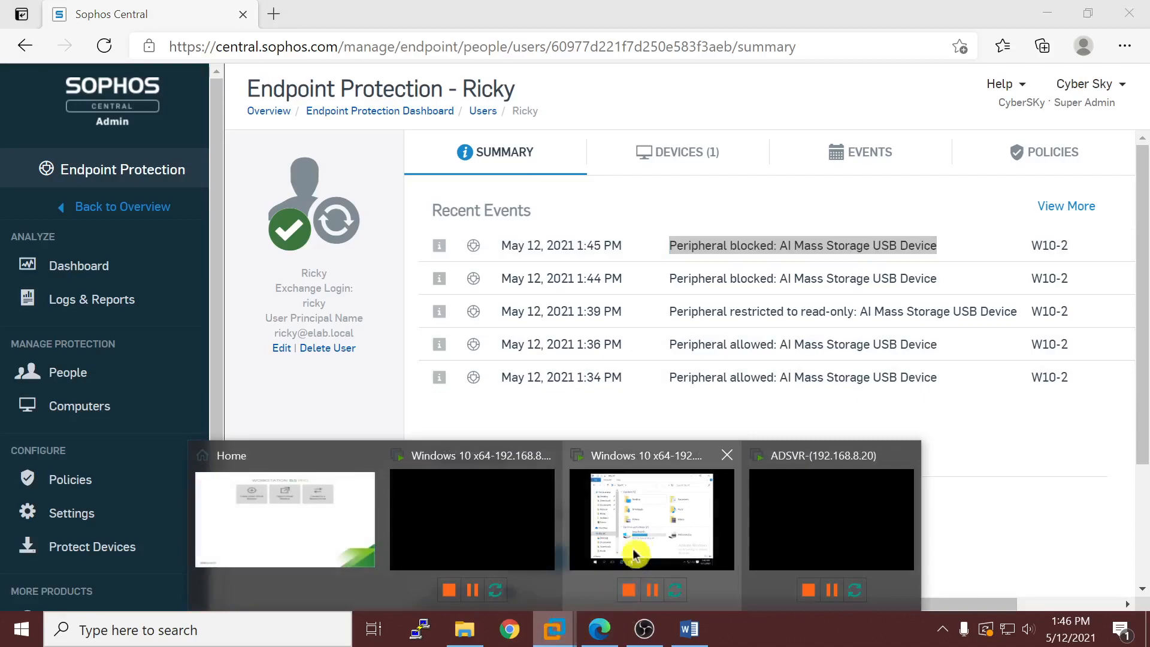
{"action": "left_click", "coordinate": [628, 552]}
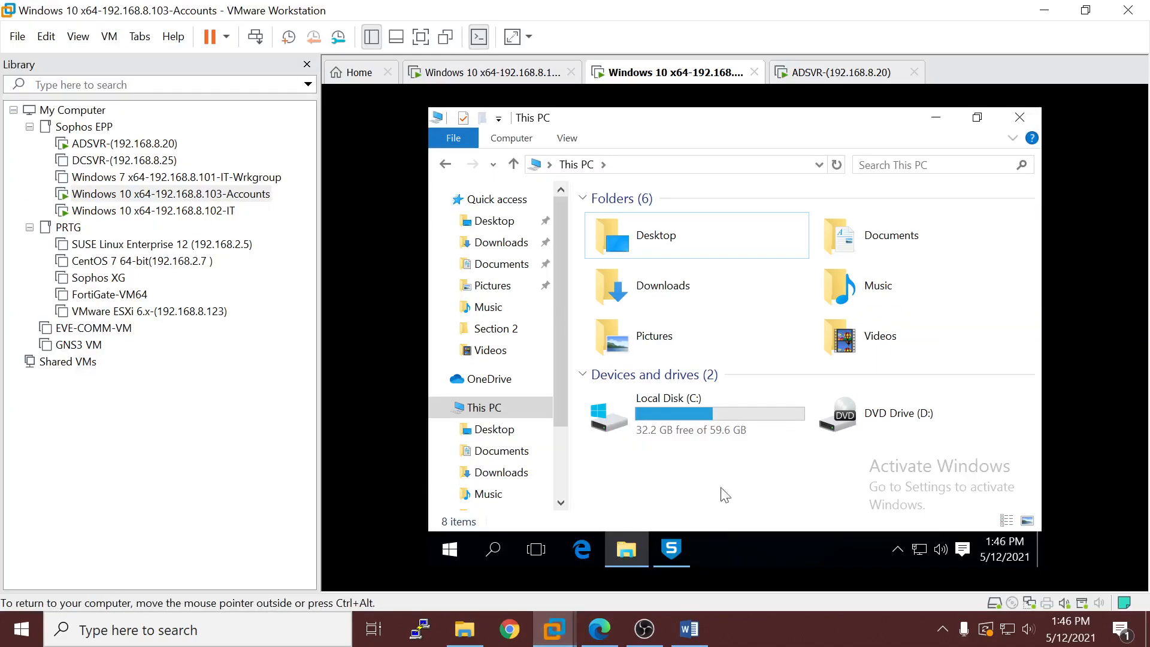
{"action": "left_click", "coordinate": [421, 37]}
{"action": "mouse_move", "coordinate": [482, 6]}
{"action": "left_click", "coordinate": [449, 12]}
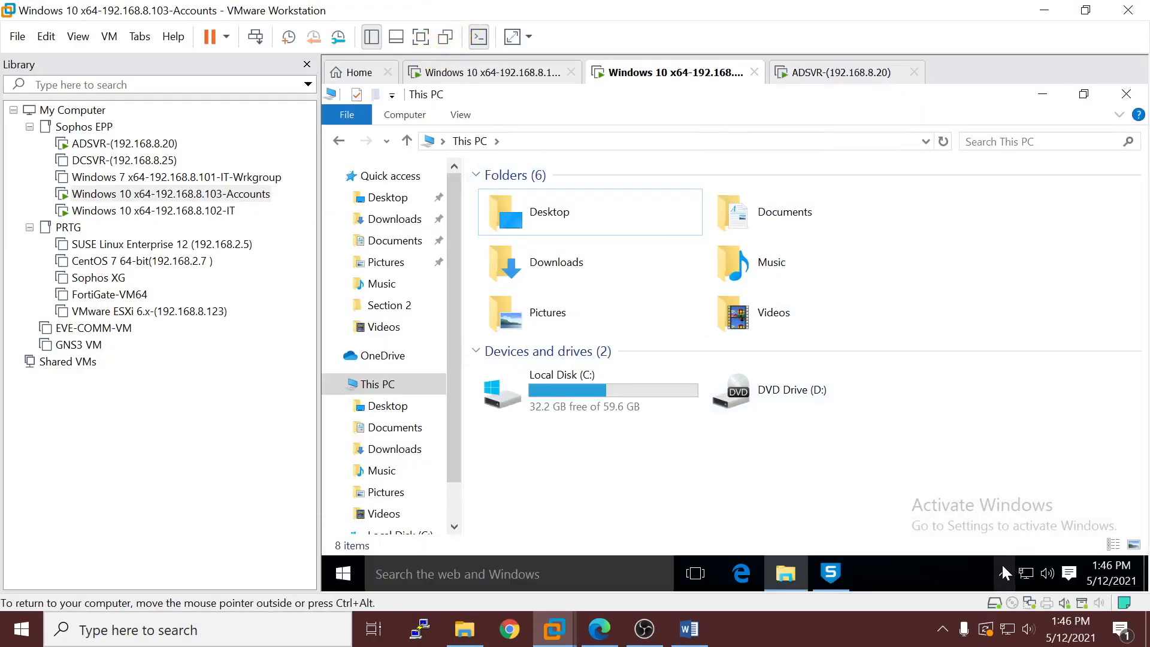
Step: Inspect the virtual machine's removable hardware list and hidden notification icons for the pen drive
{"action": "left_click", "coordinate": [1003, 570]}
{"action": "left_click", "coordinate": [986, 505]}
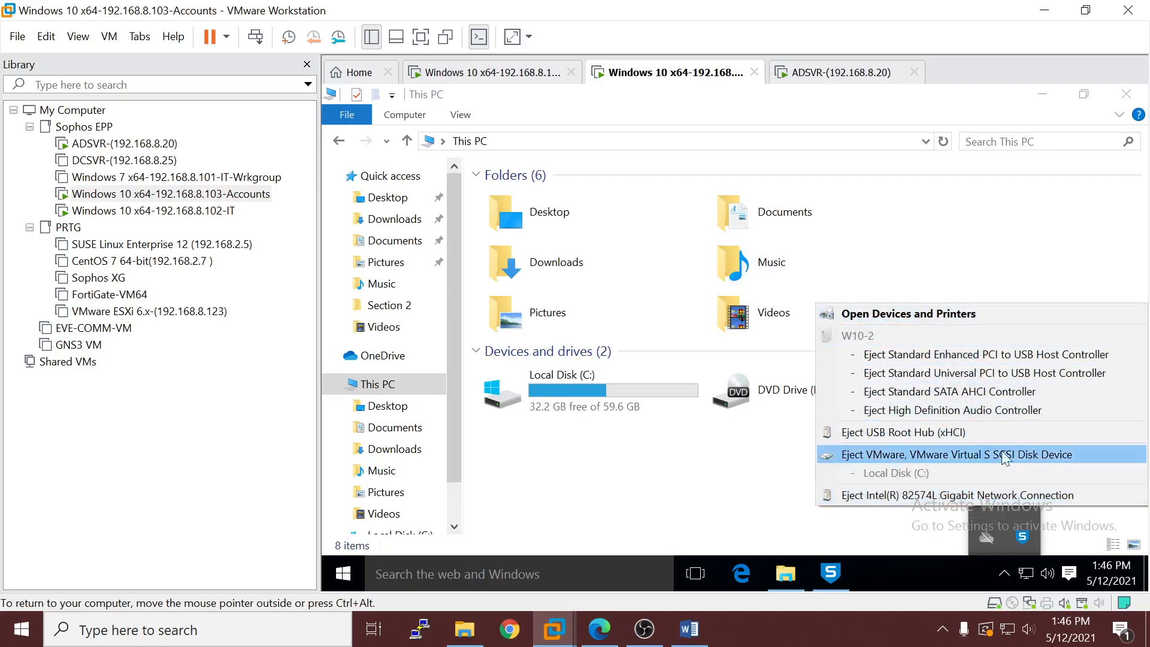
{"action": "left_click", "coordinate": [610, 485]}
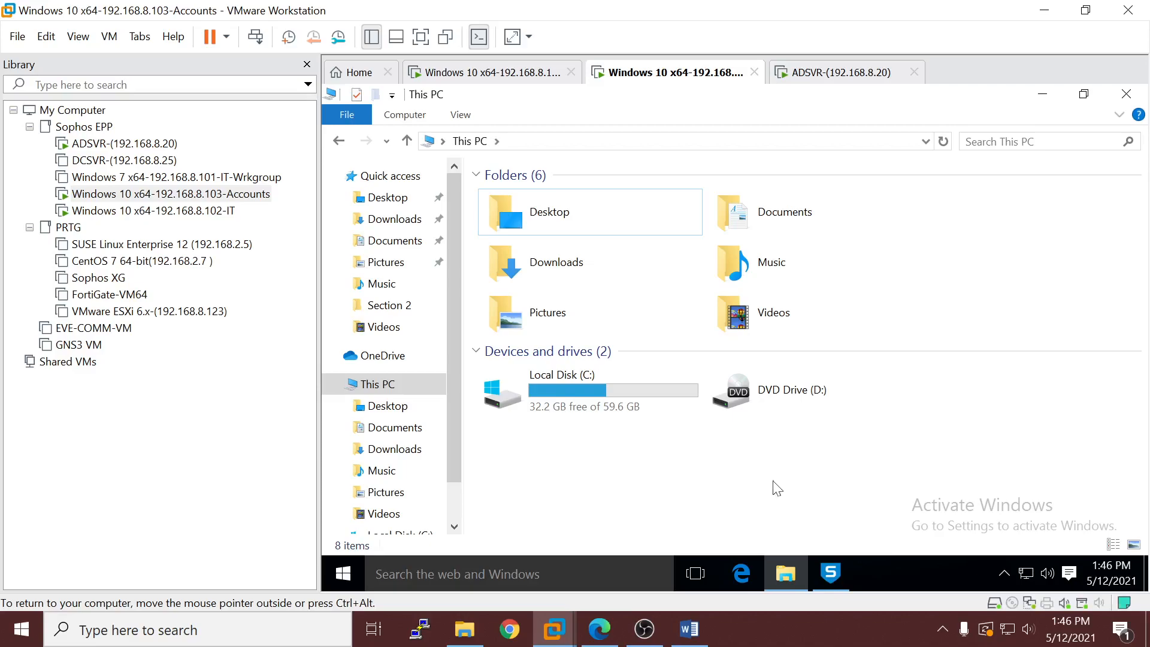
{"action": "left_click", "coordinate": [1002, 574]}
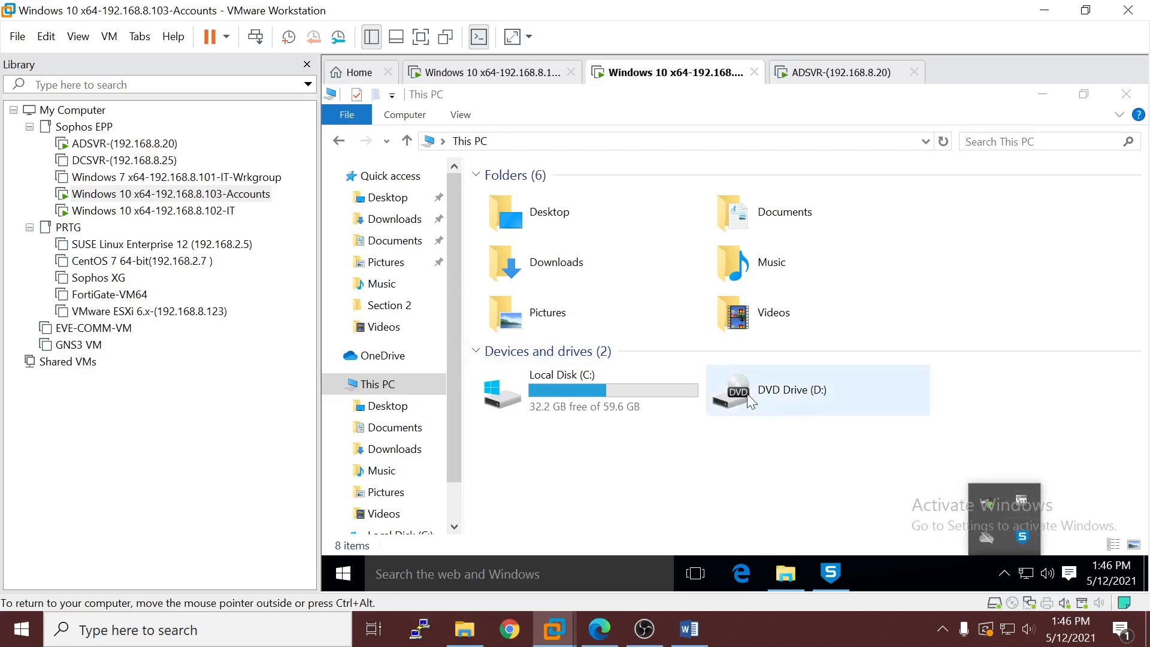
{"action": "left_click", "coordinate": [617, 472]}
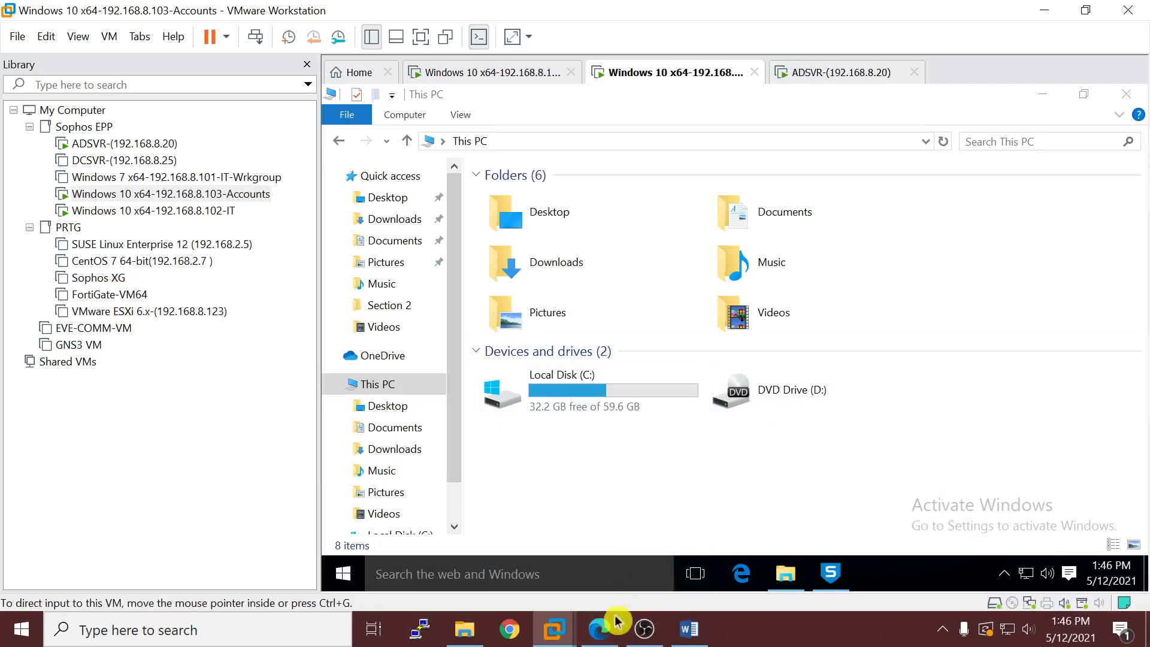
Step: Return to Sophos Central and bring up the Endpoint Protection policies list
{"action": "left_click", "coordinate": [598, 629]}
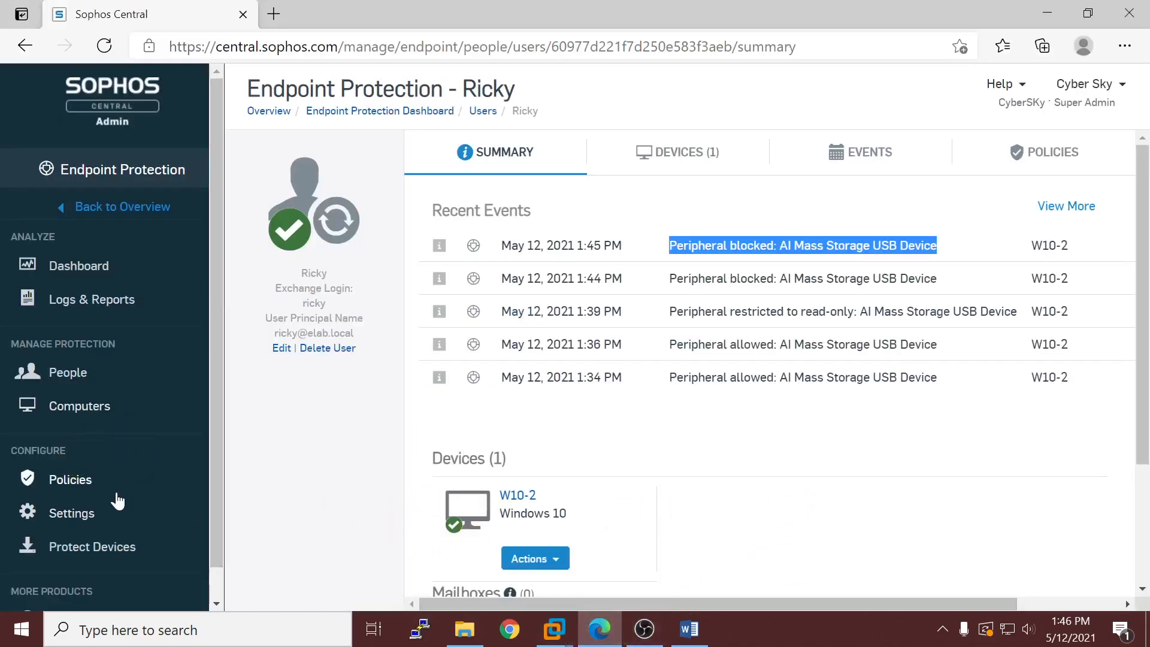
{"action": "left_click", "coordinate": [72, 483]}
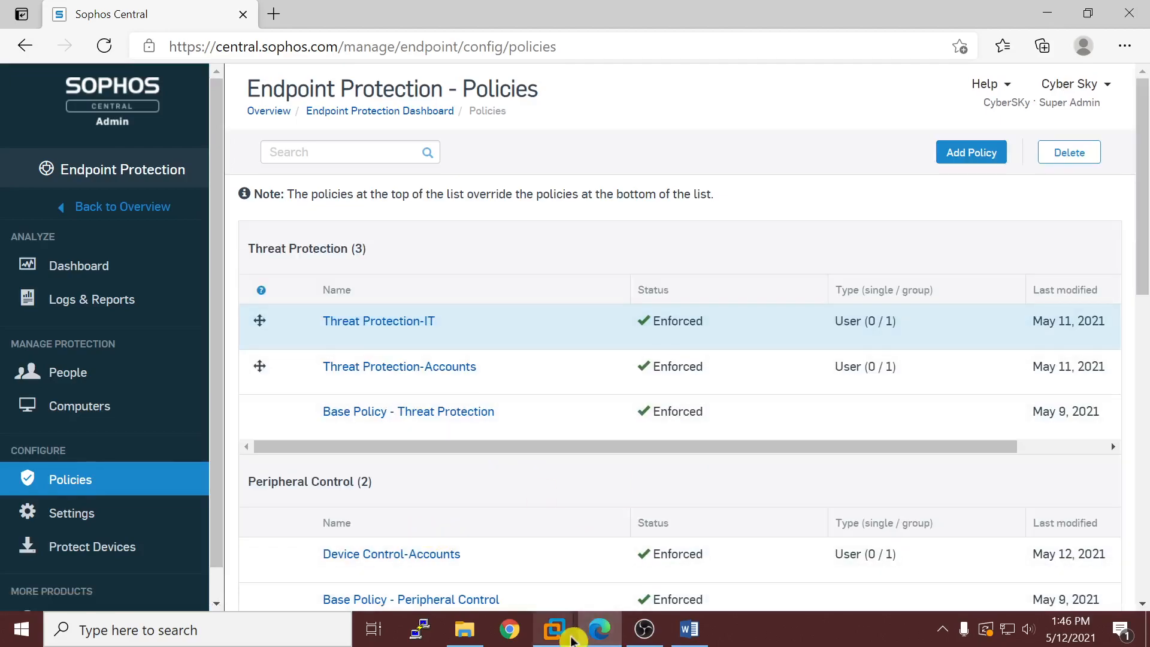
{"action": "mouse_move", "coordinate": [571, 636]}
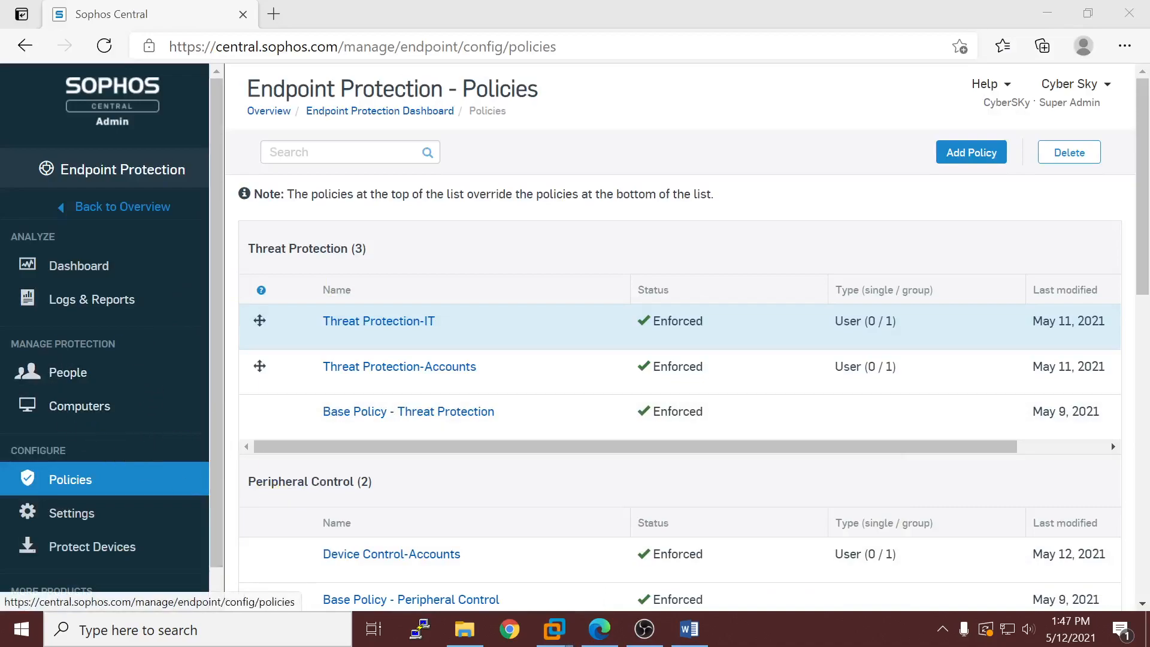
{"action": "scroll", "coordinate": [411, 513], "scroll_direction": "down", "scroll_amount": 1}
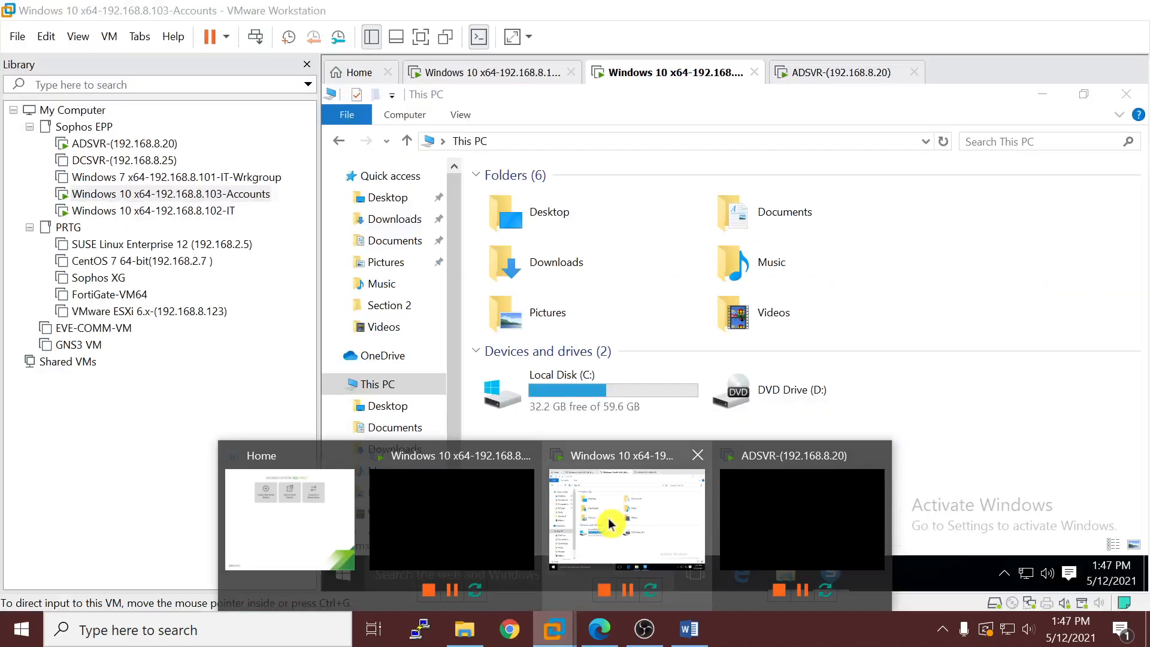
Step: Switch to the Accounts virtual machine, show it full screen, and close its File Explorer and Sophos agent windows
{"action": "left_click", "coordinate": [608, 515]}
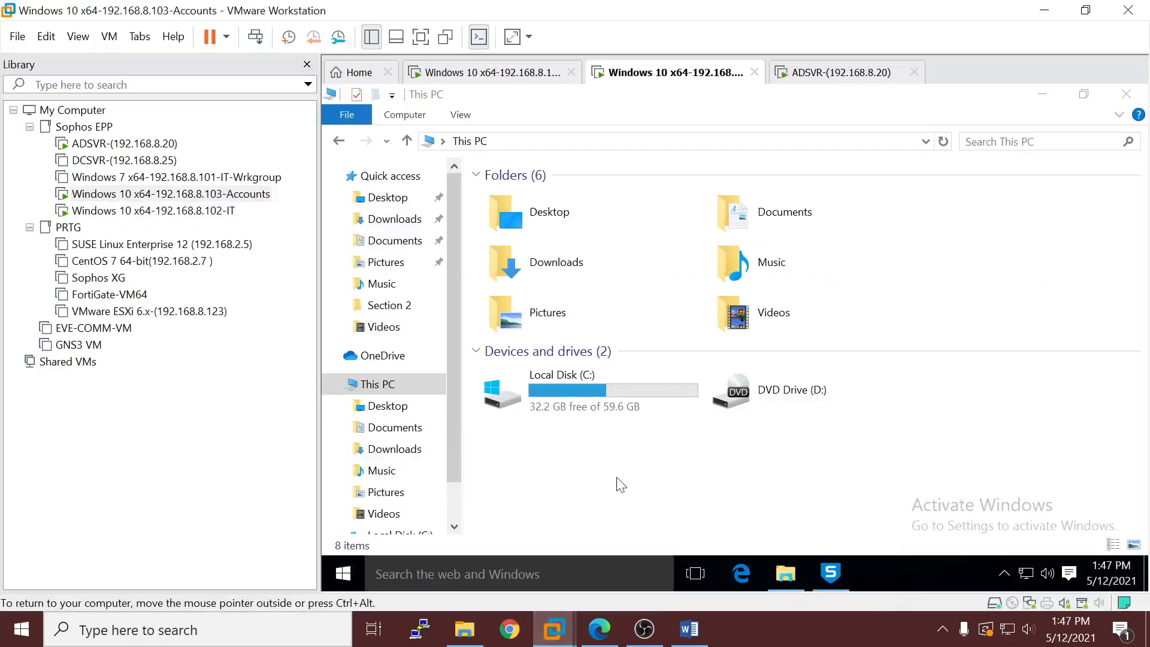
{"action": "left_click", "coordinate": [422, 35]}
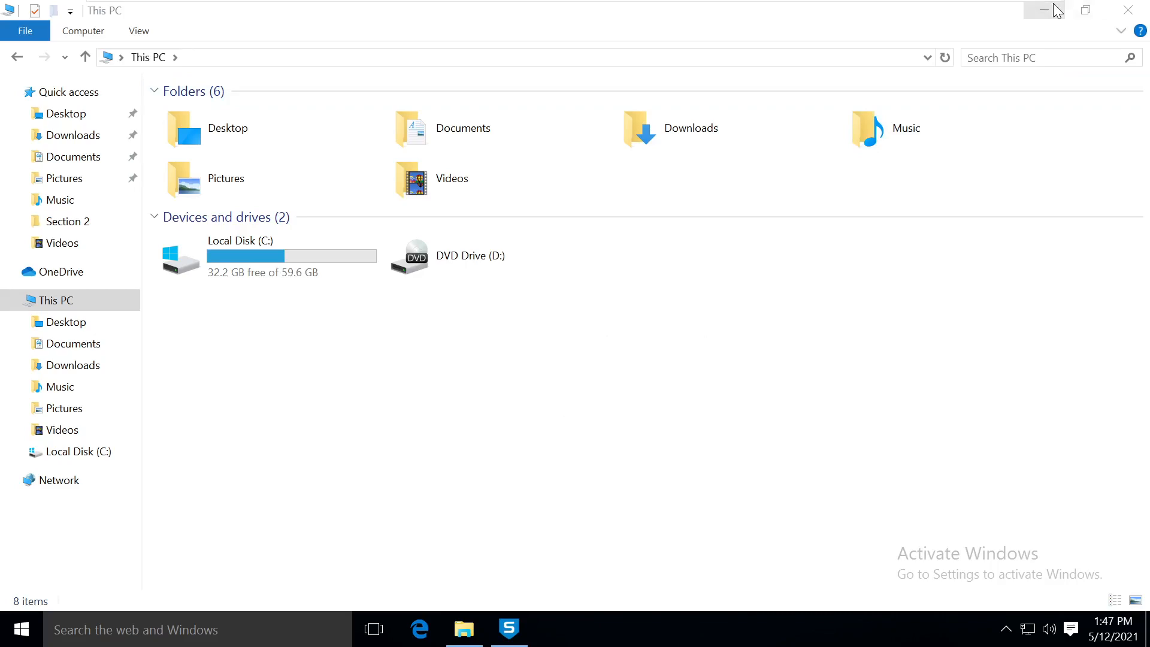
{"action": "left_click", "coordinate": [1127, 10]}
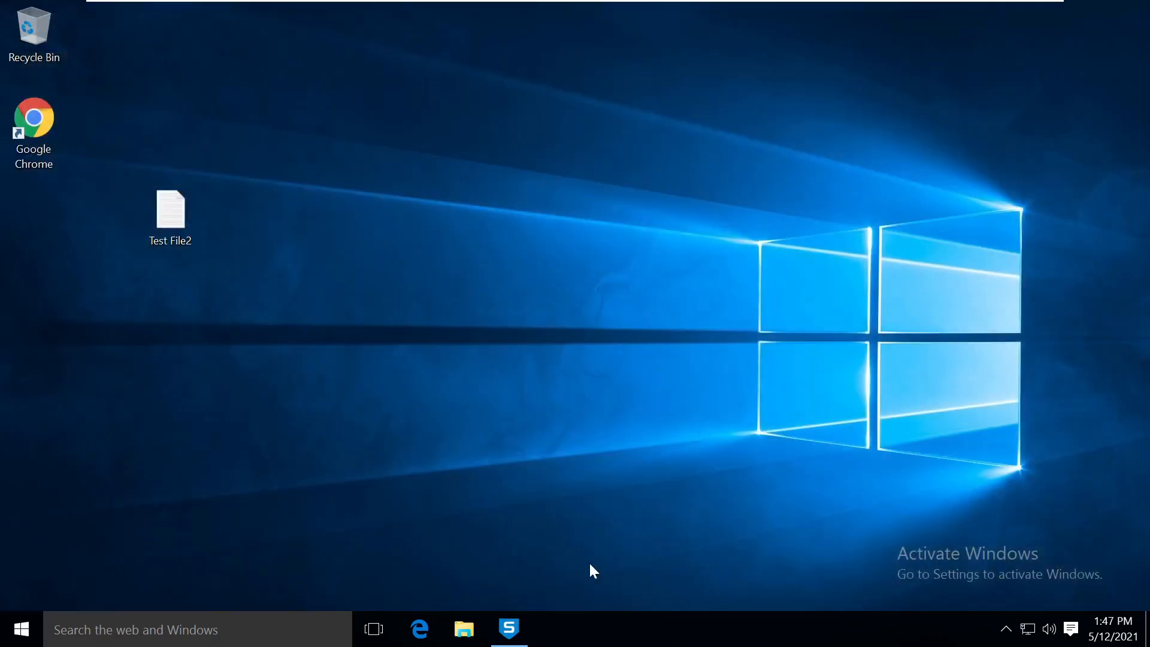
{"action": "left_click", "coordinate": [522, 635]}
{"action": "left_click", "coordinate": [1143, 30]}
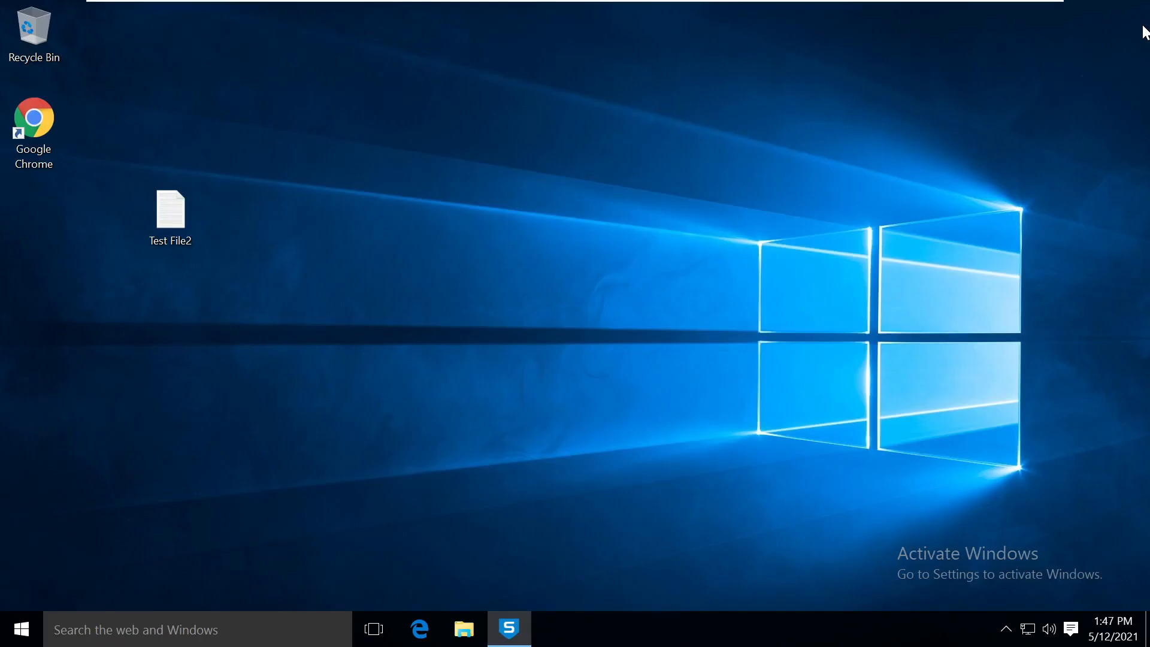
Step: Sign out of the current Windows session on the Accounts virtual machine
{"action": "right_click", "coordinate": [20, 640]}
{"action": "mouse_move", "coordinate": [200, 601]}
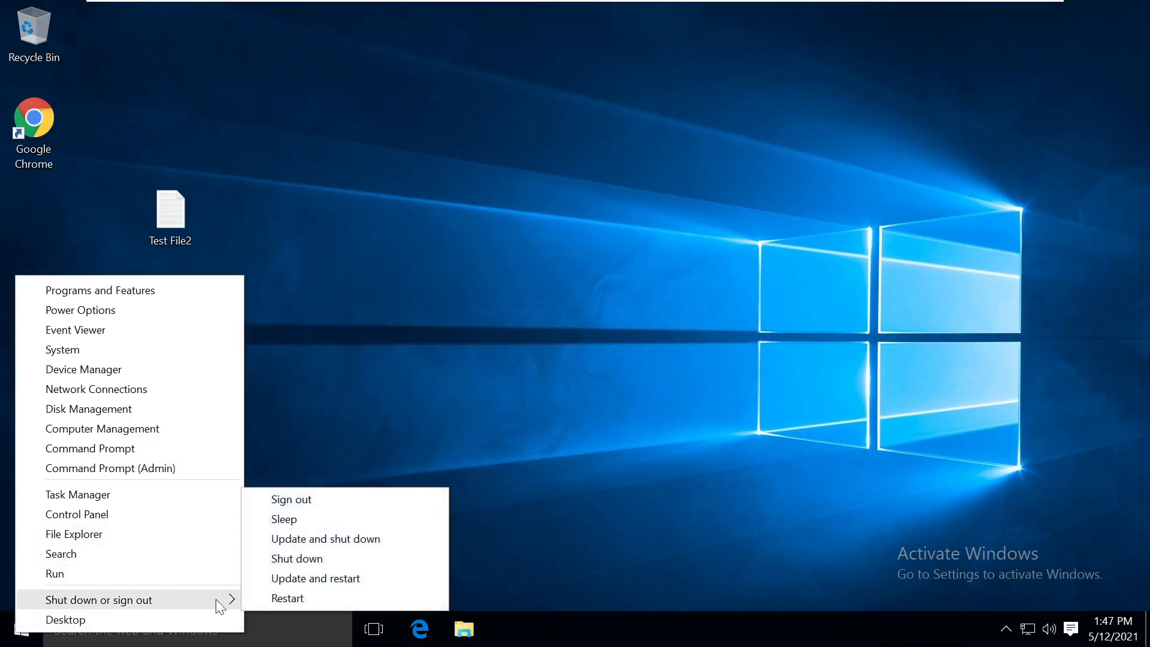
{"action": "left_click", "coordinate": [305, 497]}
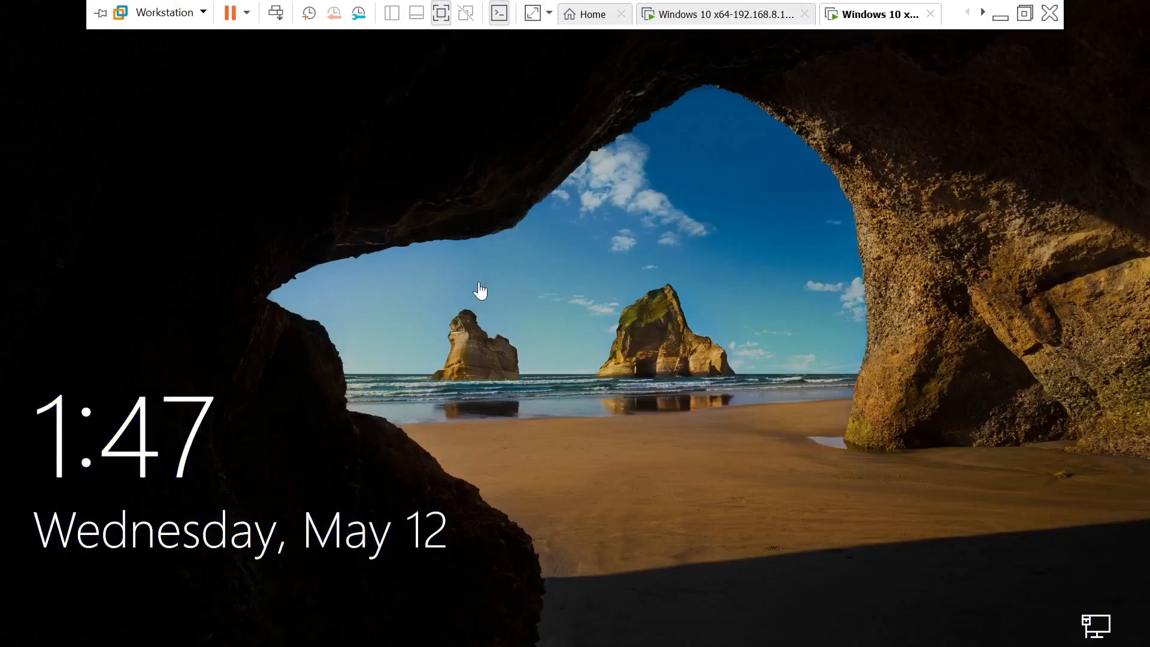
Step: Sign in to the virtual machine as another user, ELAB\Administrator, entering the account password
{"action": "left_click", "coordinate": [520, 376]}
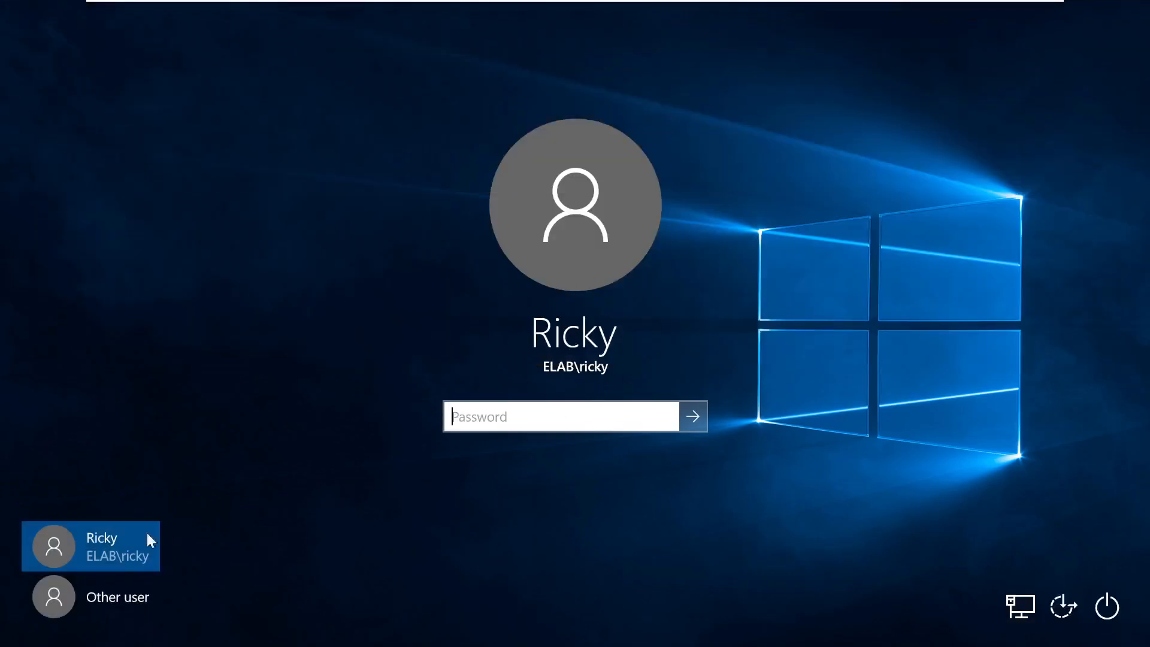
{"action": "left_click", "coordinate": [102, 593]}
{"action": "type", "text": "ELAB\\Administrator"}
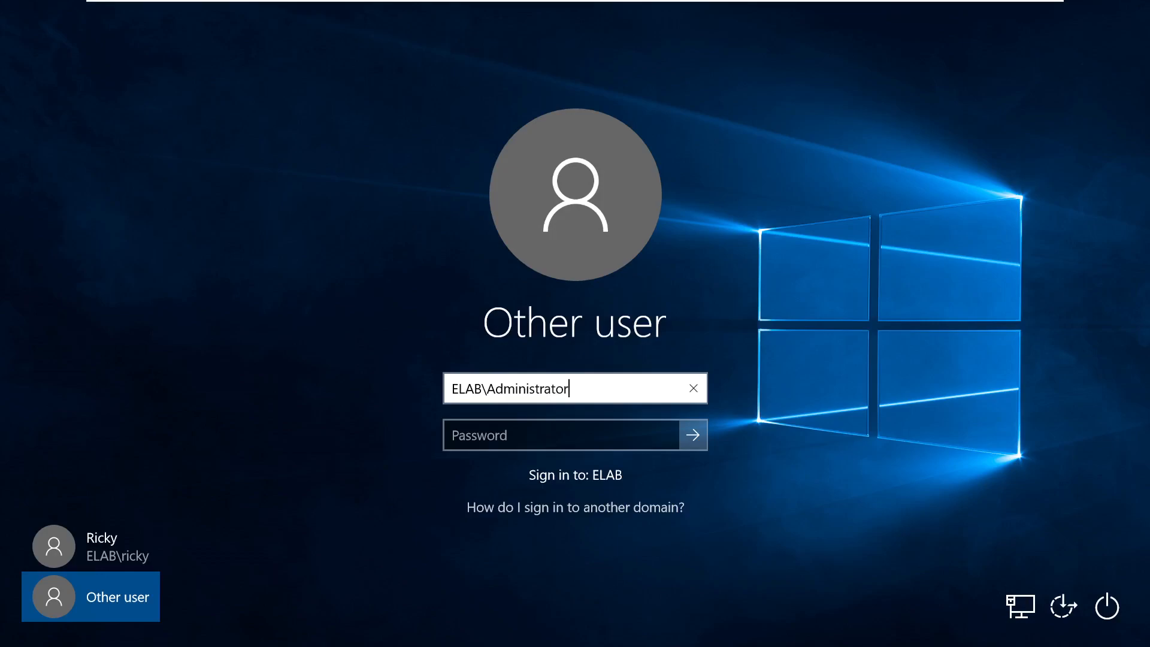
{"action": "left_click", "coordinate": [537, 430]}
{"action": "type", "text": "****"}
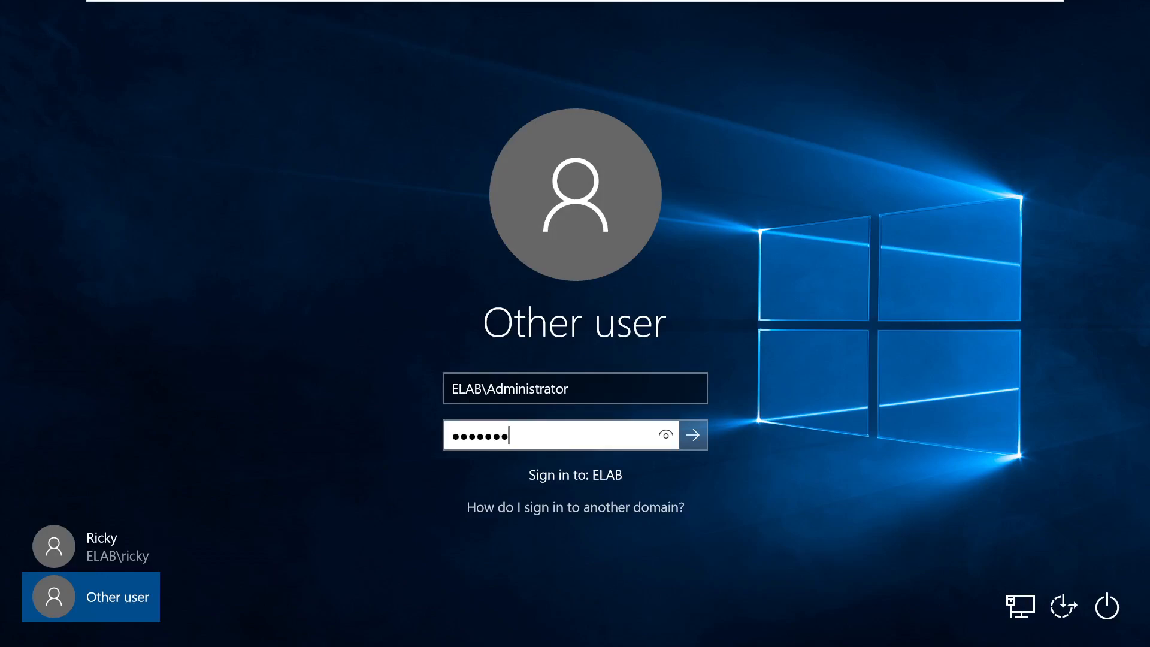
{"action": "type", "text": "******"}
{"action": "key", "text": "Return"}
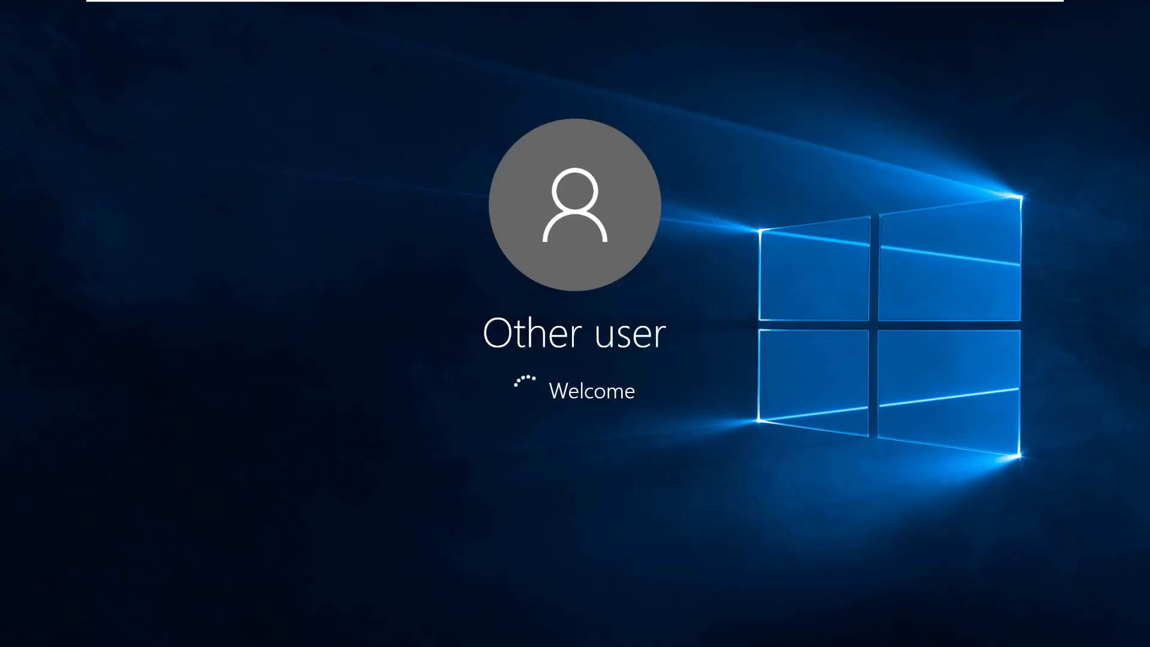
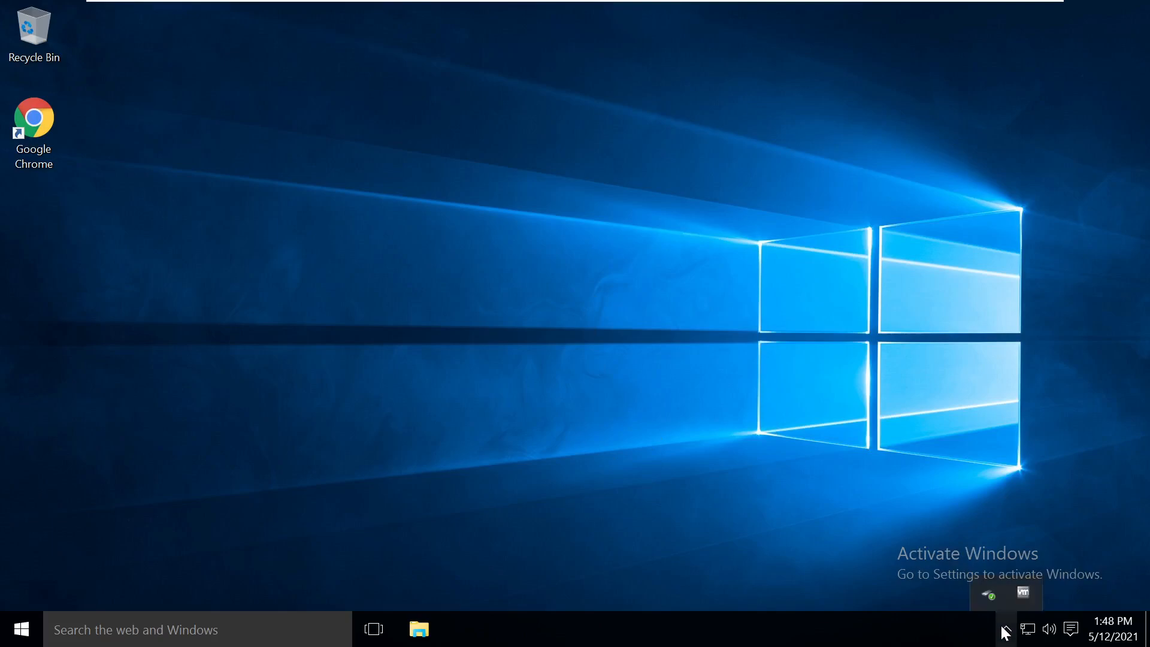
Step: Check which users are signed in with Task Manager, and close it
{"action": "right_click", "coordinate": [774, 629]}
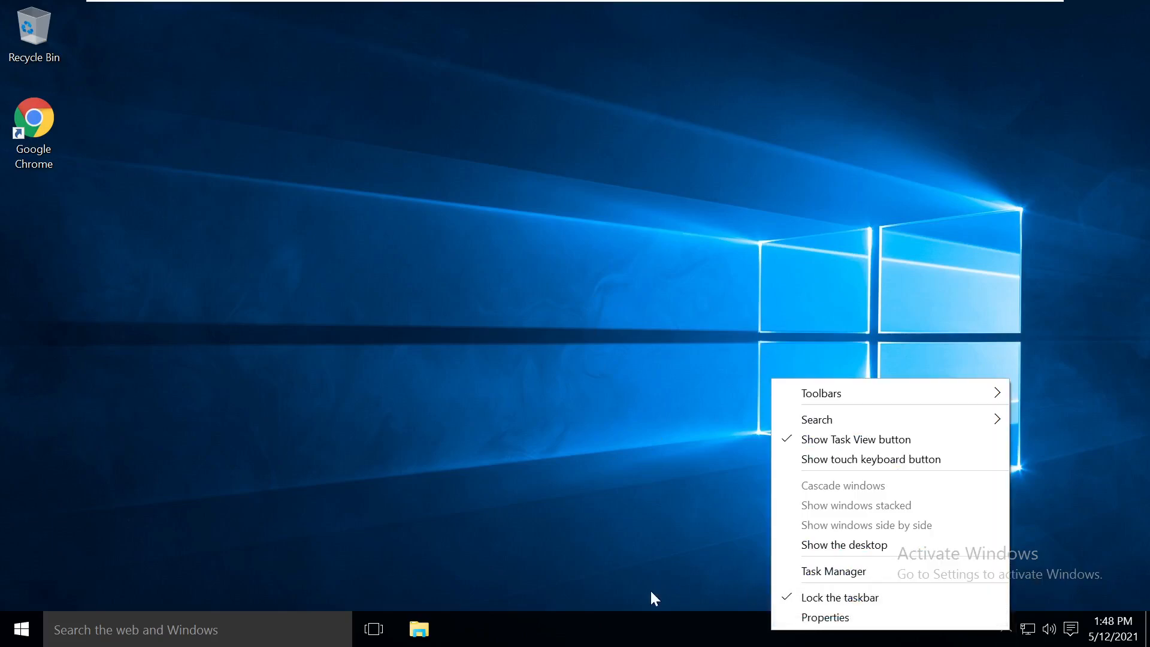
{"action": "left_click", "coordinate": [812, 572]}
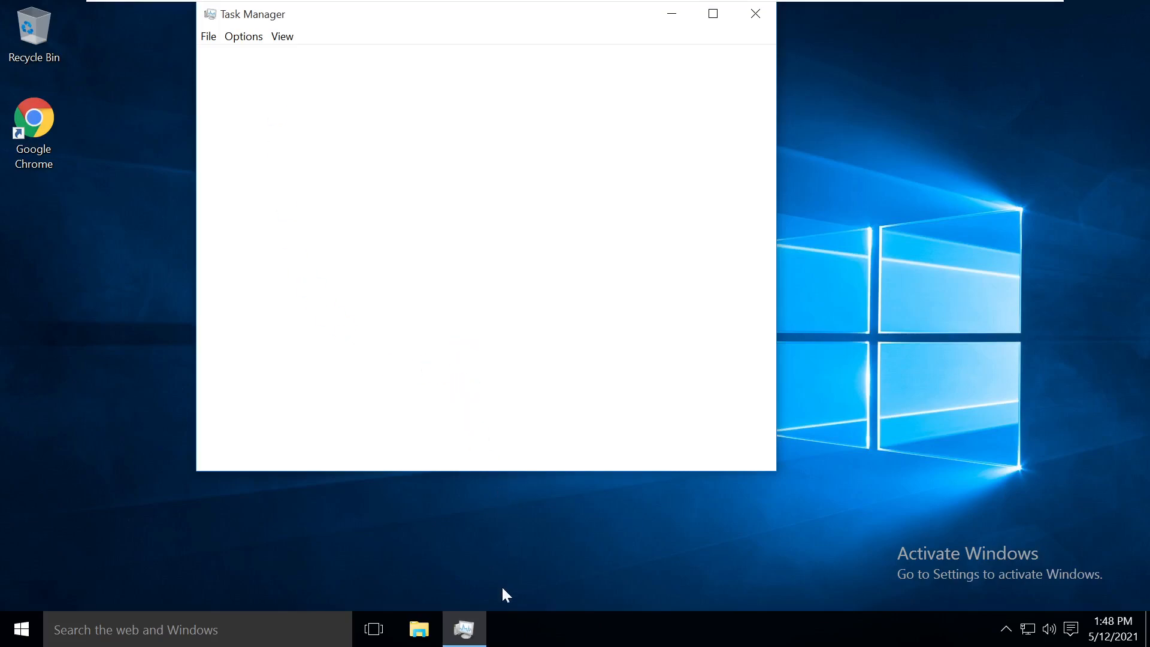
{"action": "left_click", "coordinate": [438, 58]}
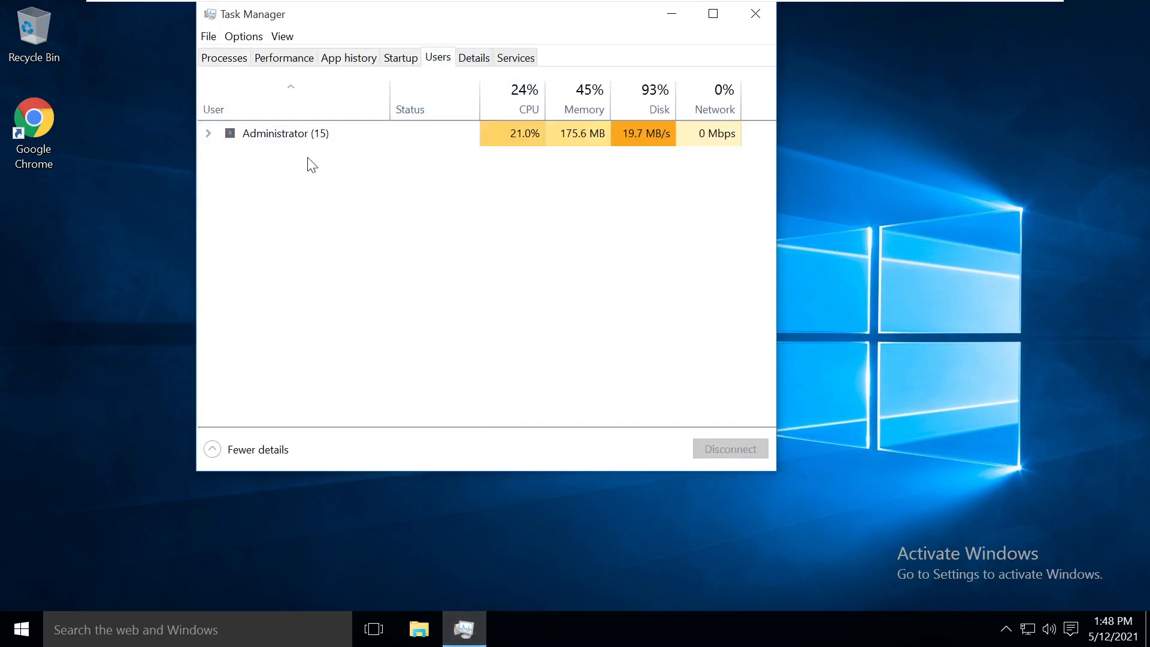
{"action": "left_click", "coordinate": [756, 14]}
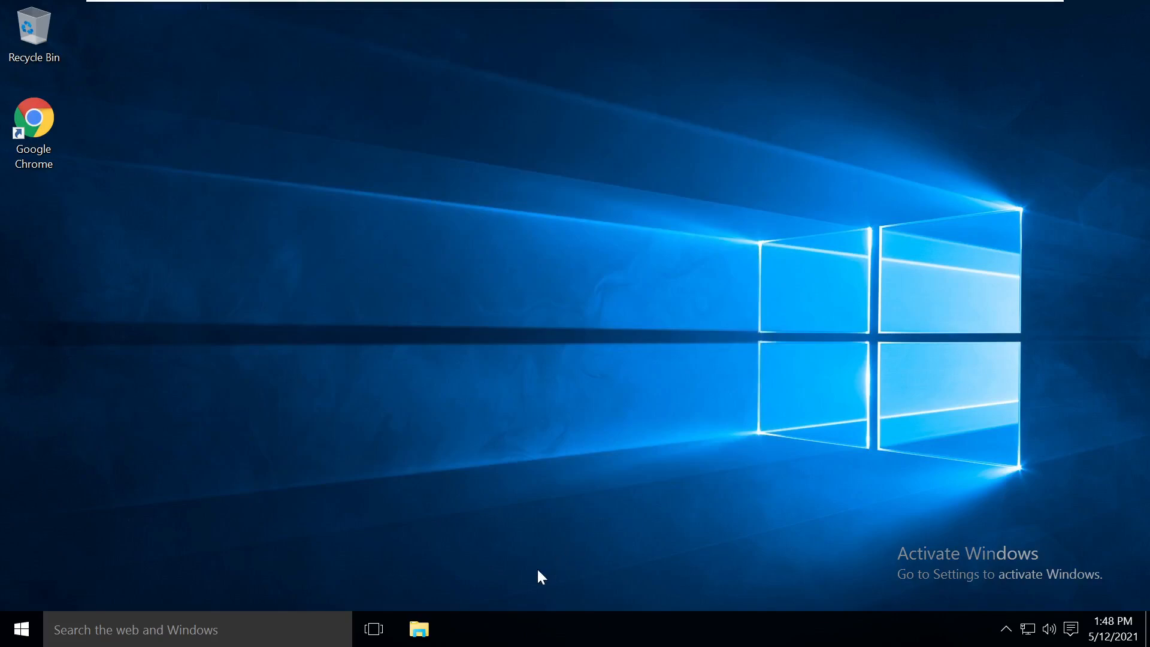
Step: Open a File Explorer window at This PC, expand its folder tree, and maximize the window
{"action": "key", "text": "super+e"}
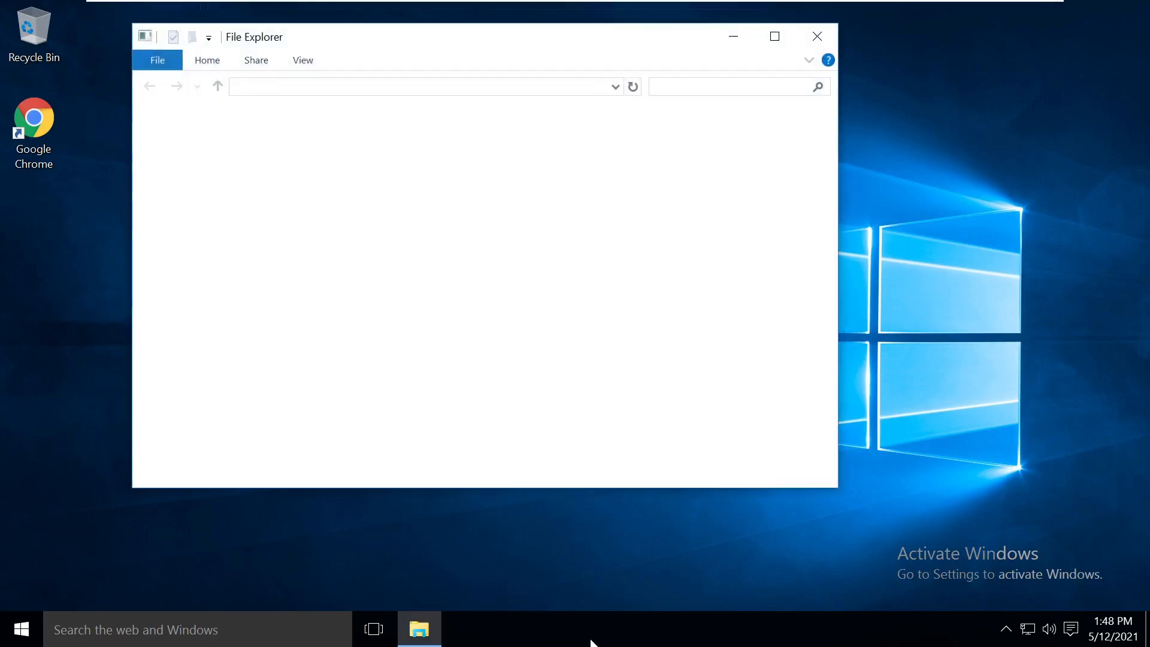
{"action": "left_click", "coordinate": [191, 311]}
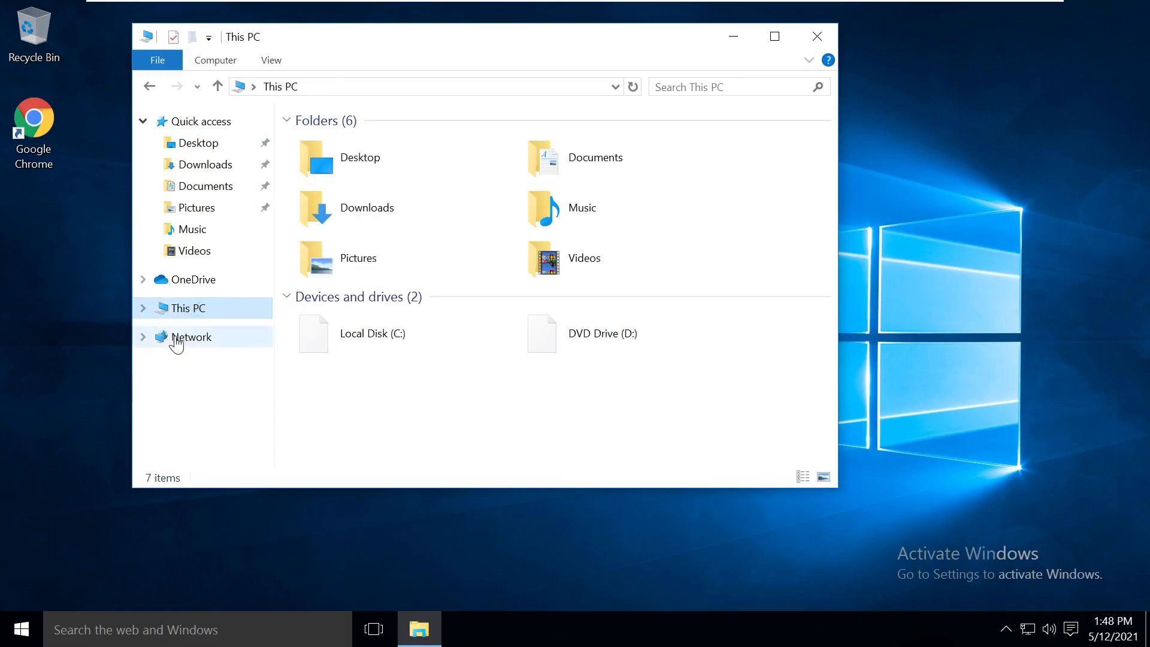
{"action": "left_click", "coordinate": [152, 309]}
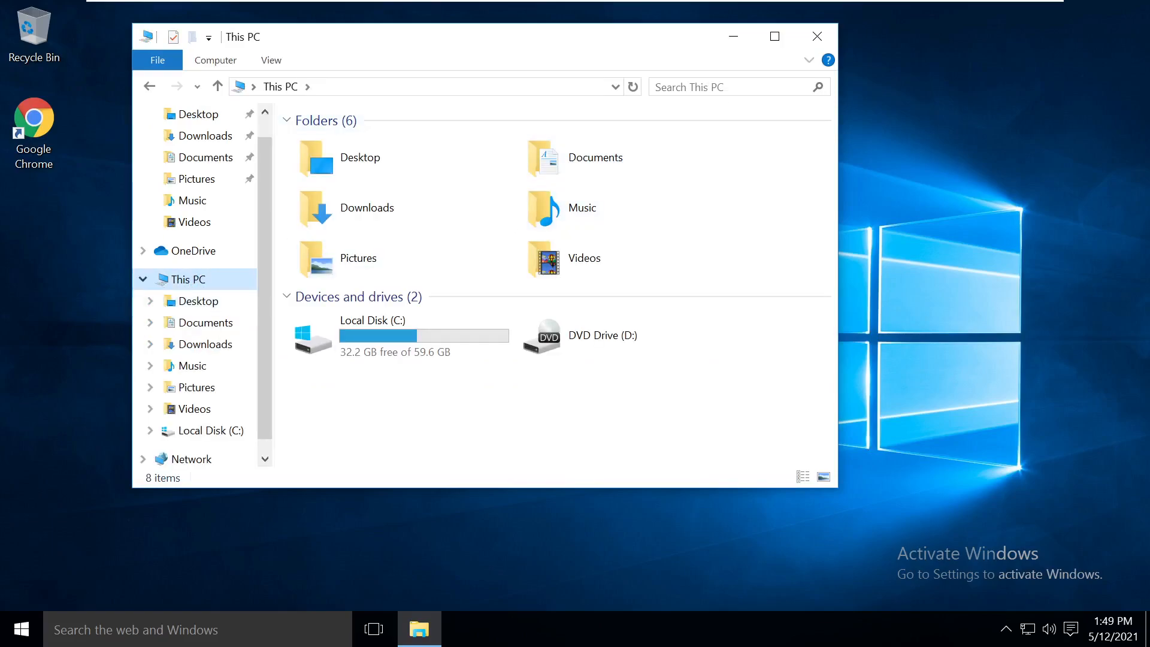
{"action": "left_click", "coordinate": [774, 38]}
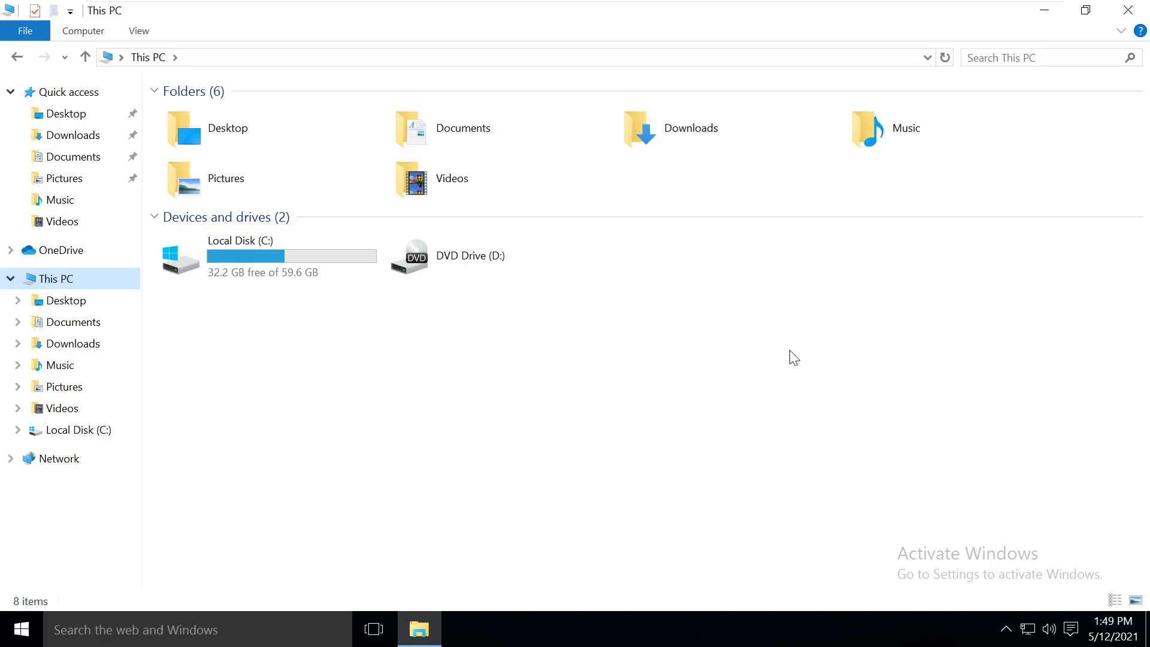
Step: Refresh This PC repeatedly and examine the hidden notification icons for the Sophos agent
{"action": "left_click", "coordinate": [1005, 634]}
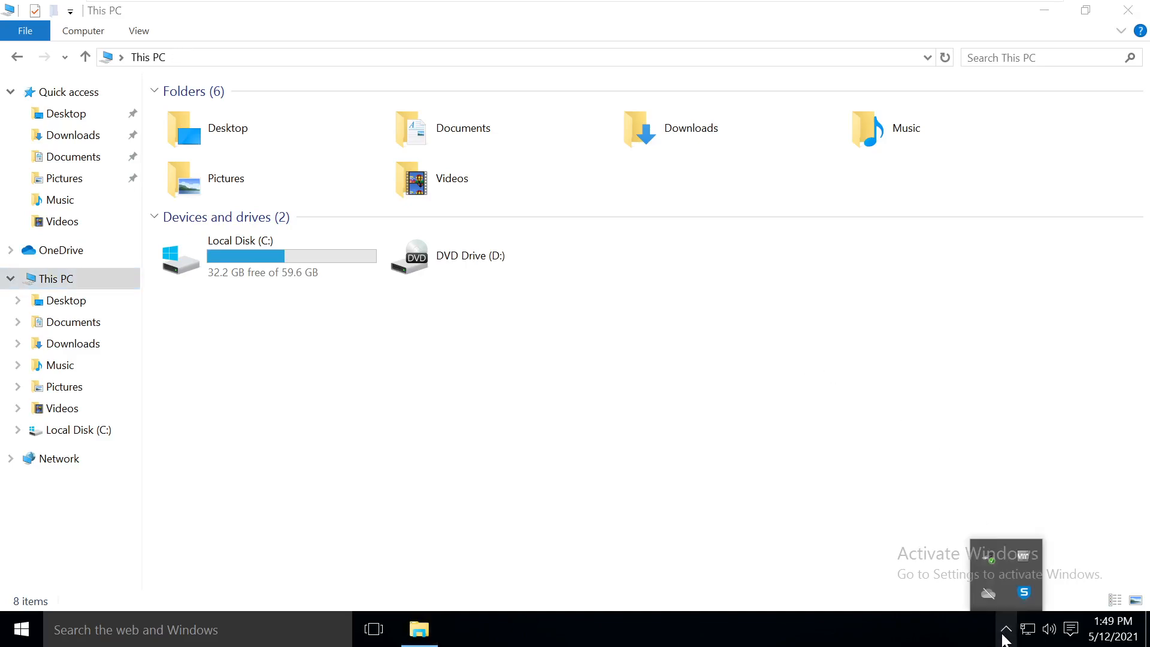
{"action": "left_click", "coordinate": [662, 354]}
{"action": "right_click", "coordinate": [663, 354]}
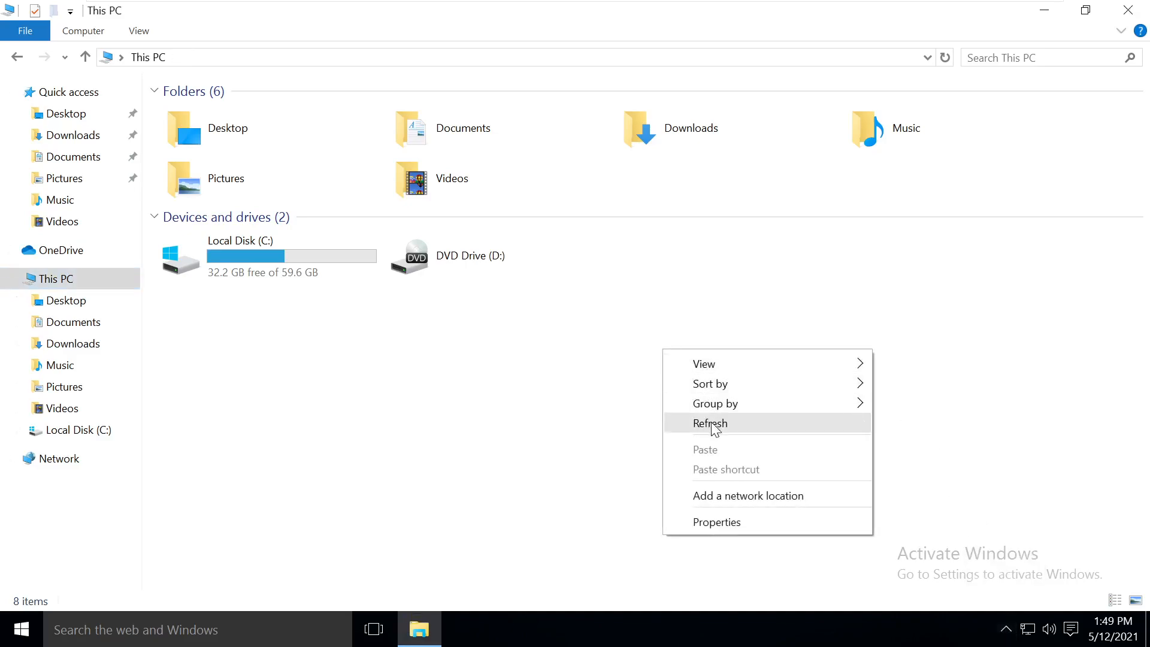
{"action": "left_click", "coordinate": [674, 426]}
{"action": "right_click", "coordinate": [572, 316]}
{"action": "left_click", "coordinate": [650, 397]}
{"action": "right_click", "coordinate": [621, 339]}
{"action": "left_click", "coordinate": [675, 413]}
{"action": "right_click", "coordinate": [629, 336]}
{"action": "left_click", "coordinate": [683, 413]}
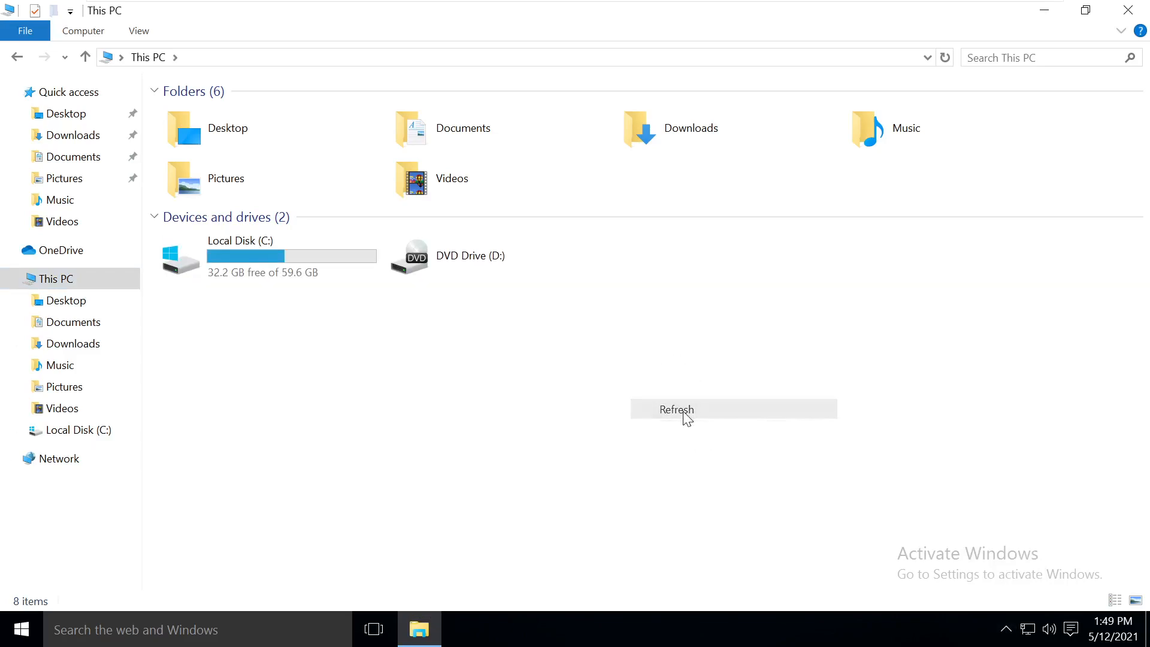
{"action": "left_click", "coordinate": [1006, 627]}
{"action": "right_click", "coordinate": [593, 335]}
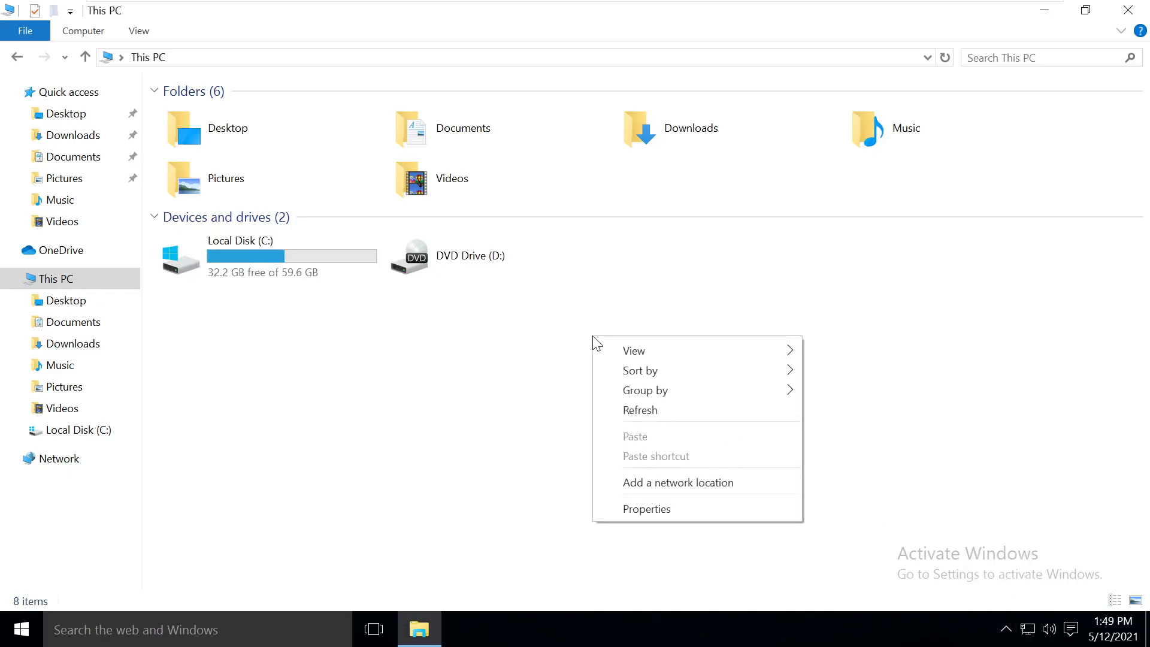
{"action": "left_click", "coordinate": [641, 410]}
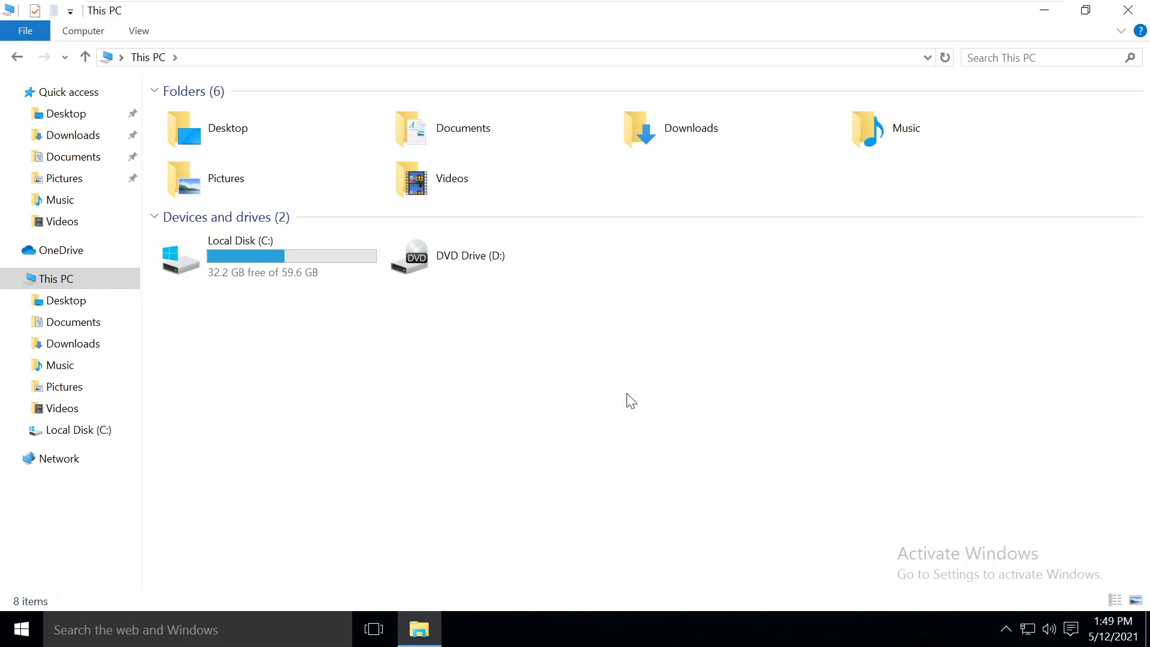
{"action": "left_click", "coordinate": [1006, 629]}
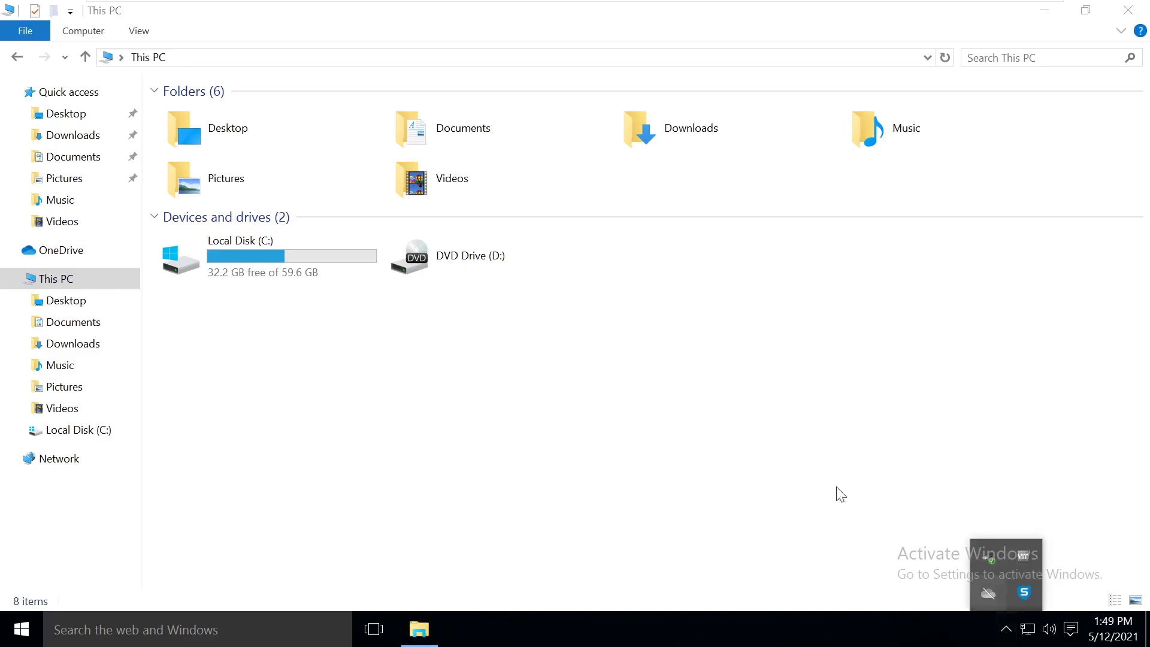
{"action": "right_click", "coordinate": [763, 343]}
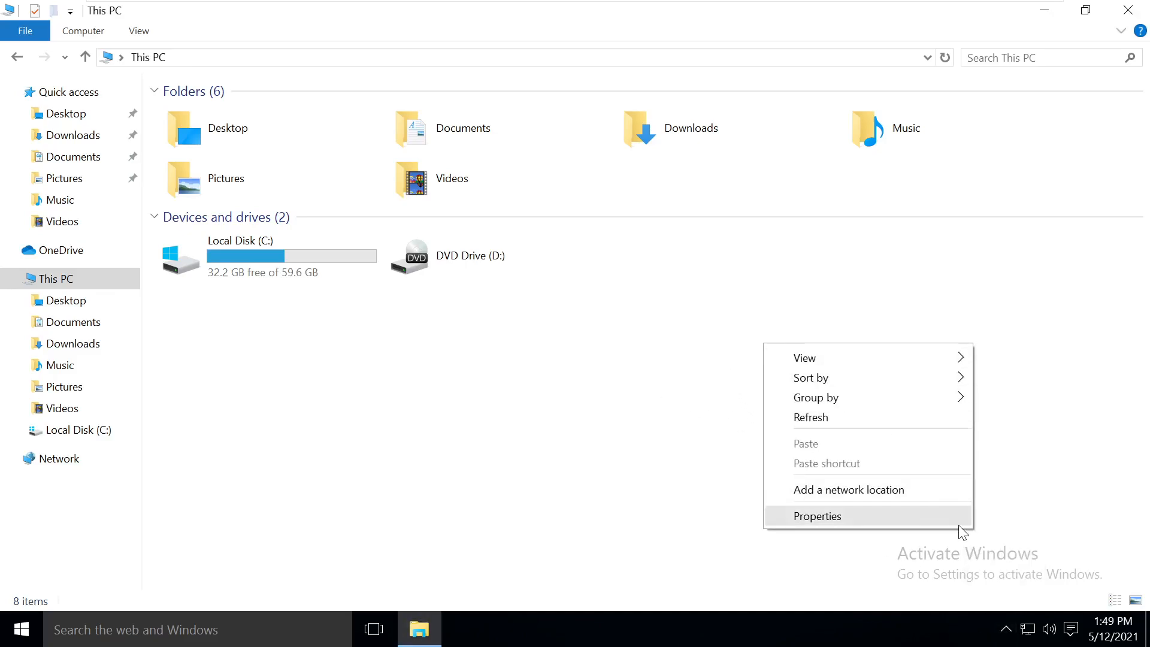
{"action": "left_click", "coordinate": [802, 417]}
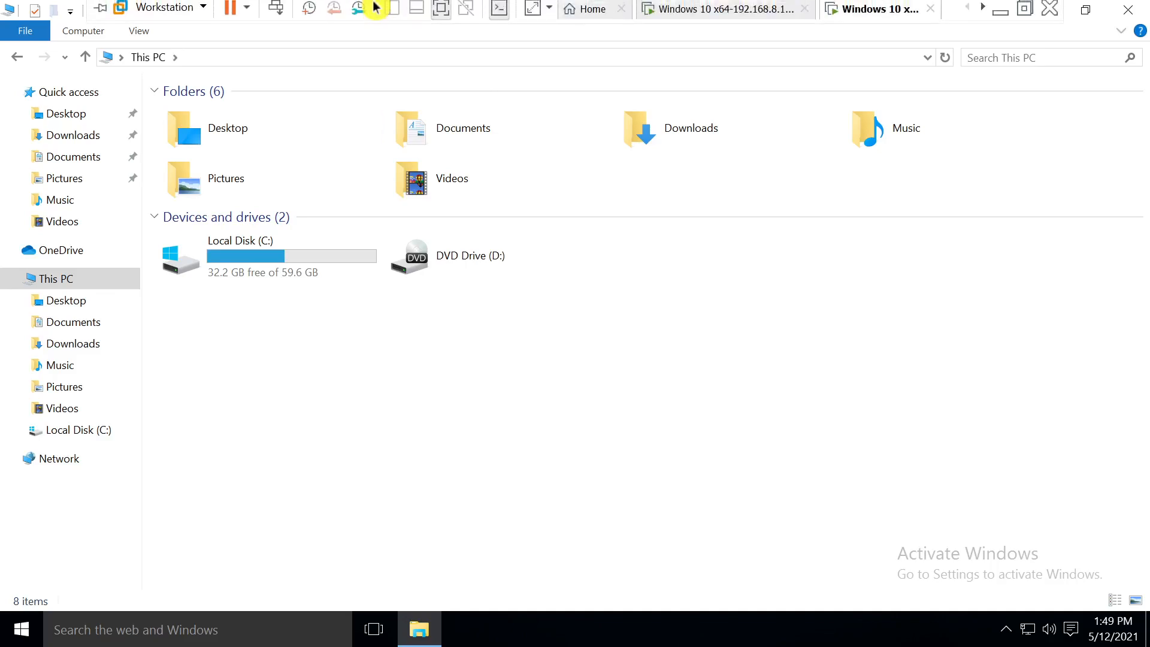
Step: Connect the USB mass storage to the Windows 10 x64-192.168.8.103-Accounts virtual machine, and inspect PEN DRIVE (E:) before returning to This PC
{"action": "left_click", "coordinate": [432, 11]}
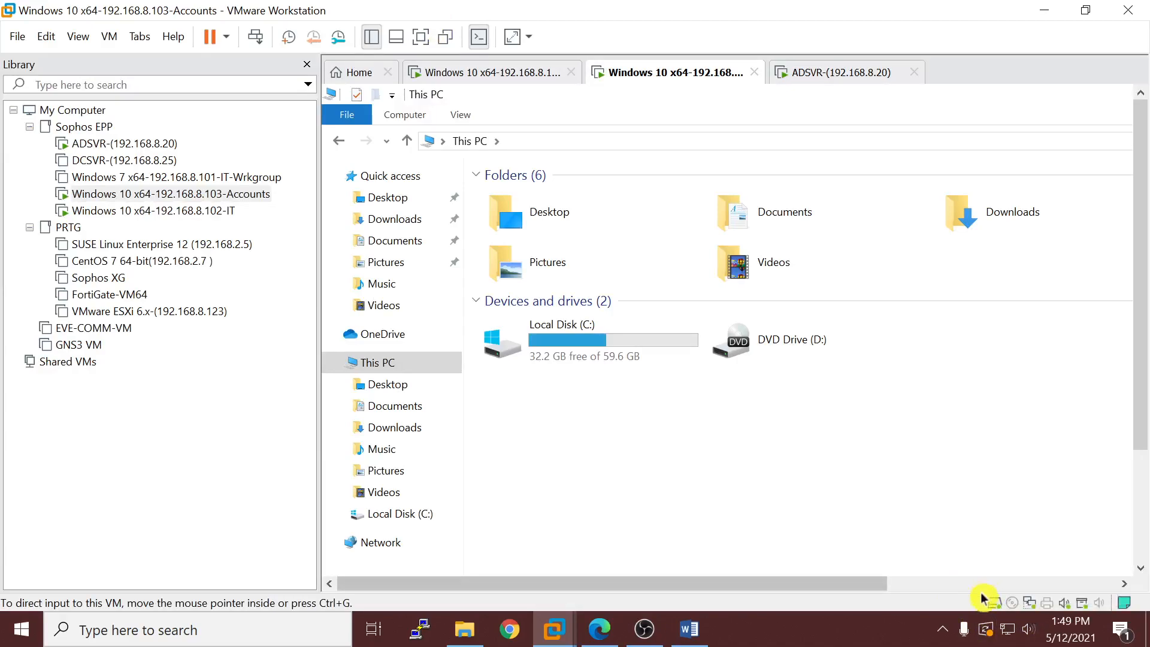
{"action": "left_click", "coordinate": [419, 38]}
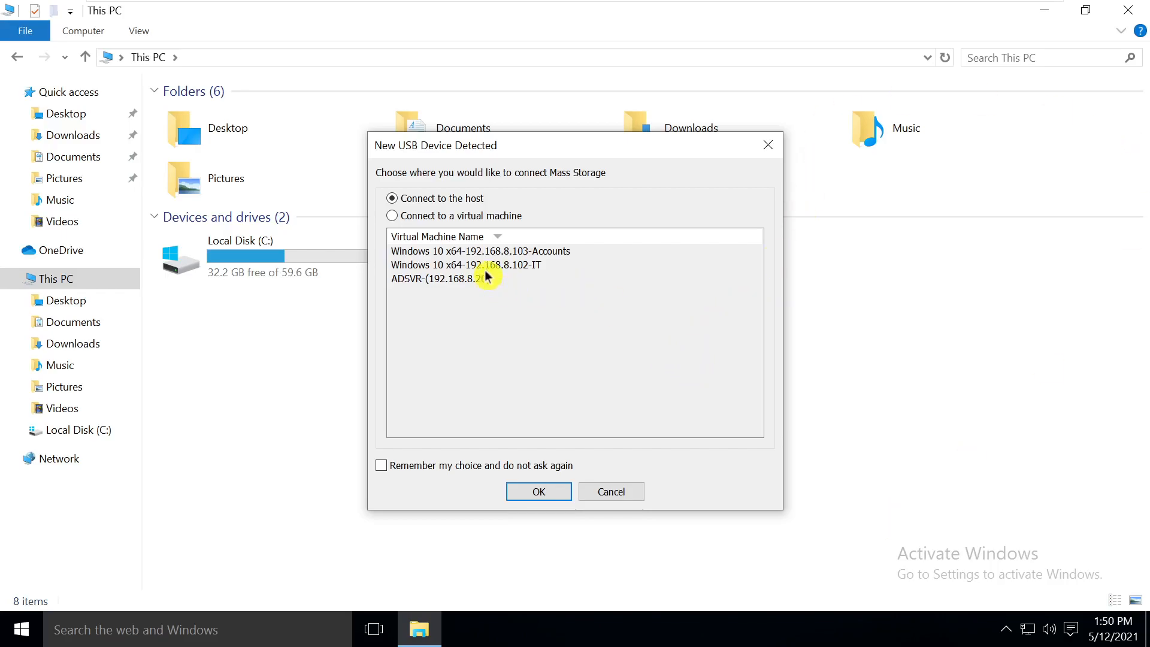
{"action": "left_click", "coordinate": [419, 215]}
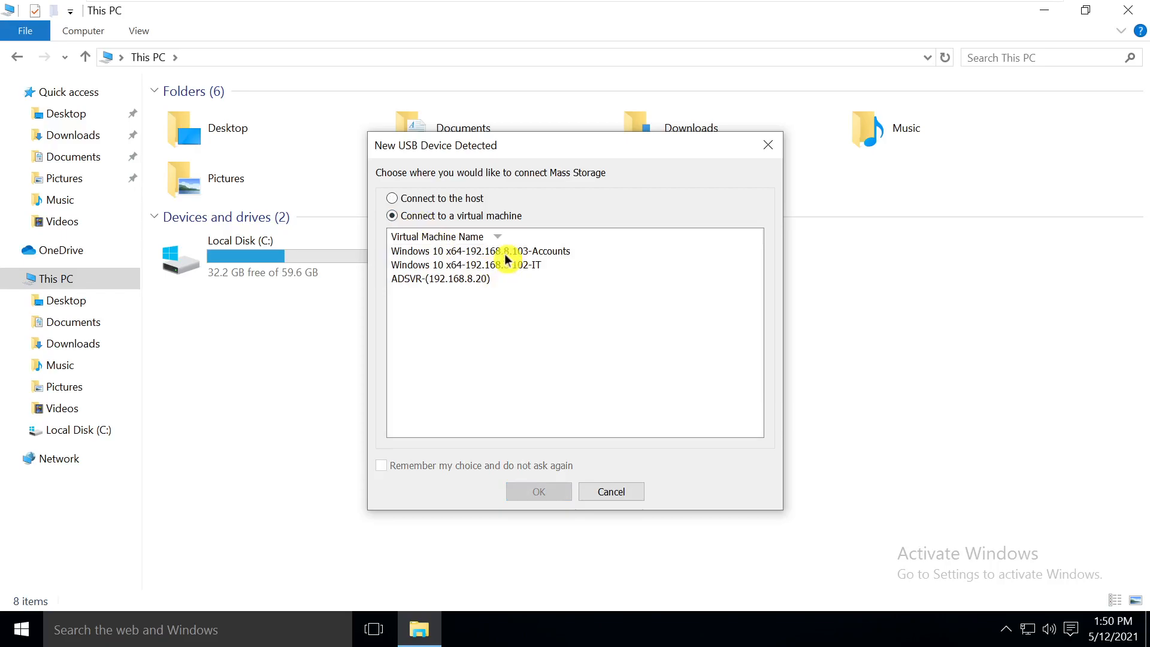
{"action": "left_click", "coordinate": [503, 251]}
{"action": "left_click", "coordinate": [540, 492]}
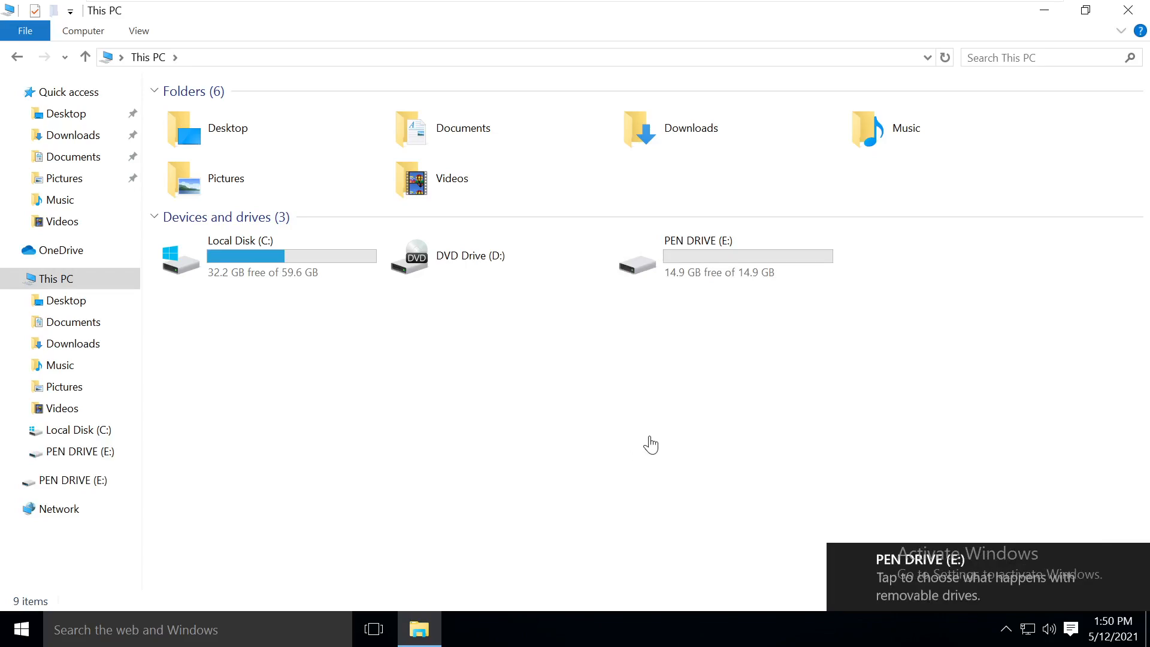
{"action": "double_click", "coordinate": [712, 277]}
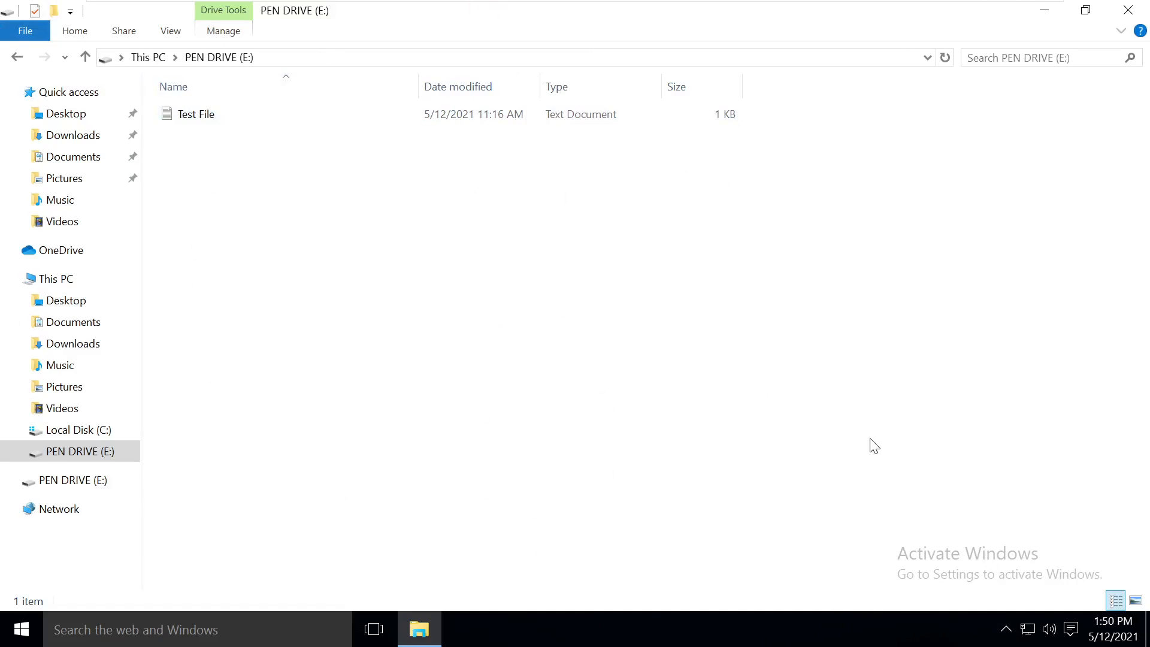
{"action": "left_click", "coordinate": [17, 60]}
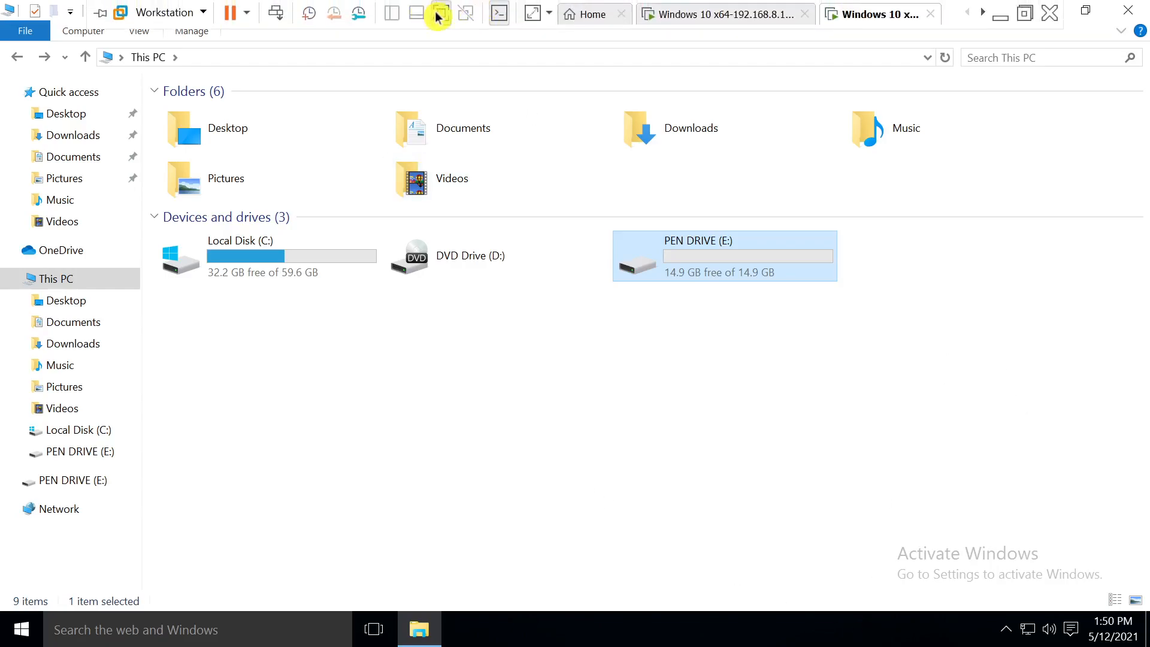
Step: Switch to Sophos Central in the host's browser, examine the Peripheral Control policies including the base policy, and reopen the policies list
{"action": "left_click", "coordinate": [437, 12]}
{"action": "left_click", "coordinate": [599, 629]}
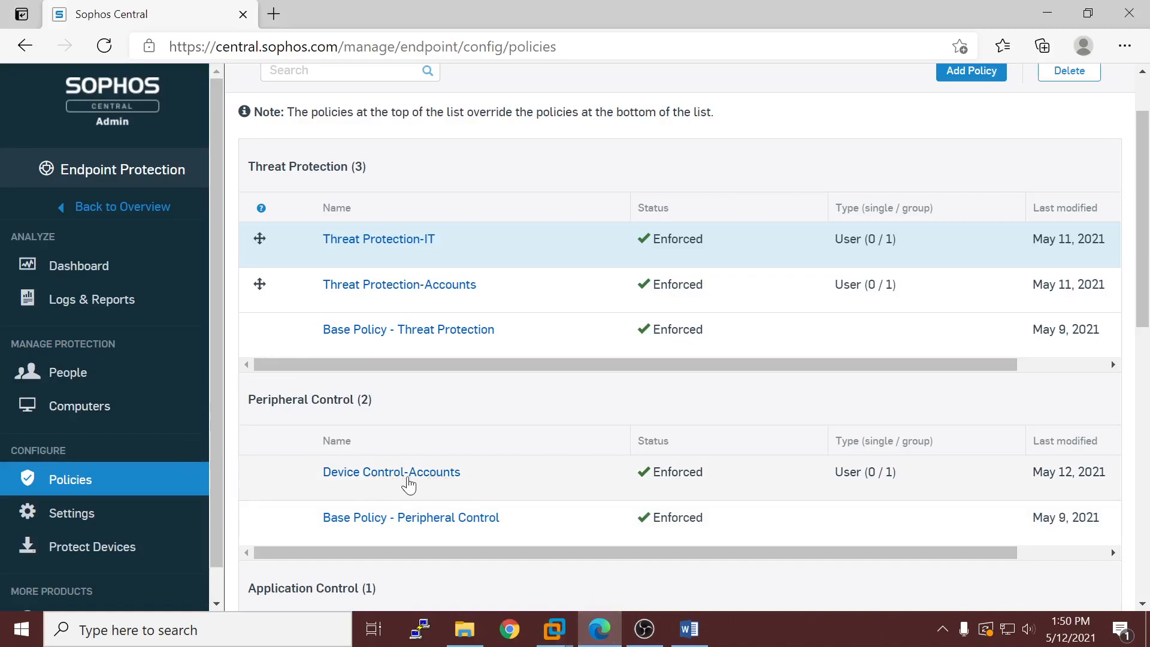
{"action": "left_click", "coordinate": [182, 373]}
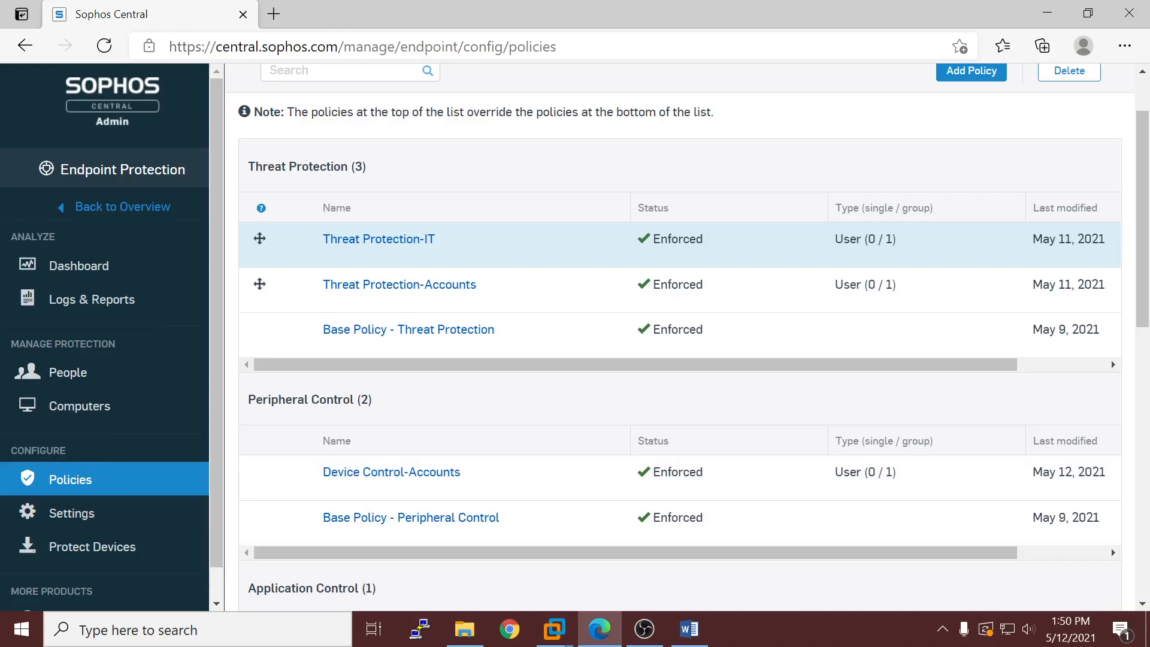
{"action": "left_click", "coordinate": [389, 522]}
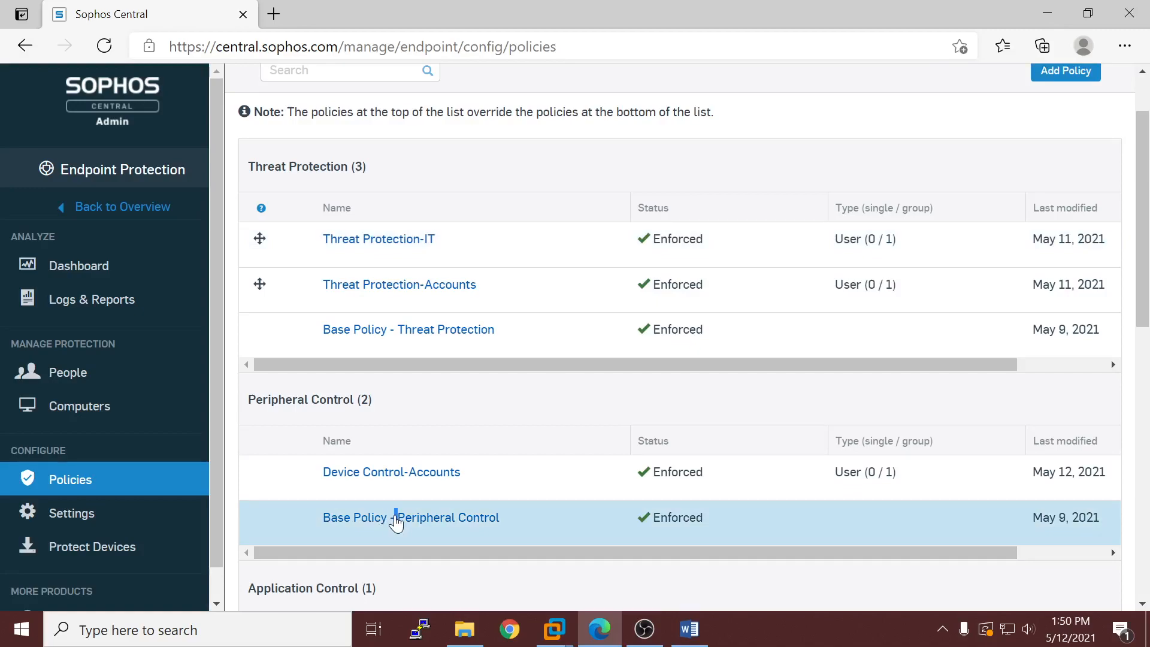
{"action": "double_click", "coordinate": [437, 522]}
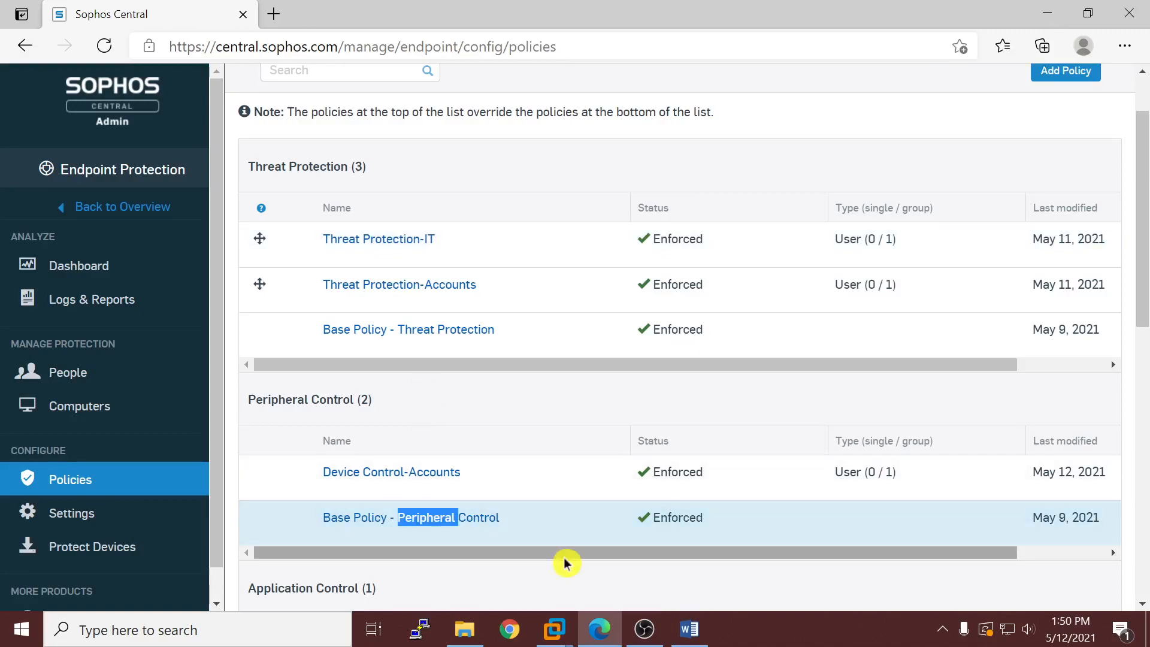
{"action": "scroll", "coordinate": [660, 501], "scroll_direction": "down", "scroll_amount": 8}
{"action": "scroll", "coordinate": [673, 454], "scroll_direction": "up", "scroll_amount": 6}
{"action": "left_click", "coordinate": [496, 363]}
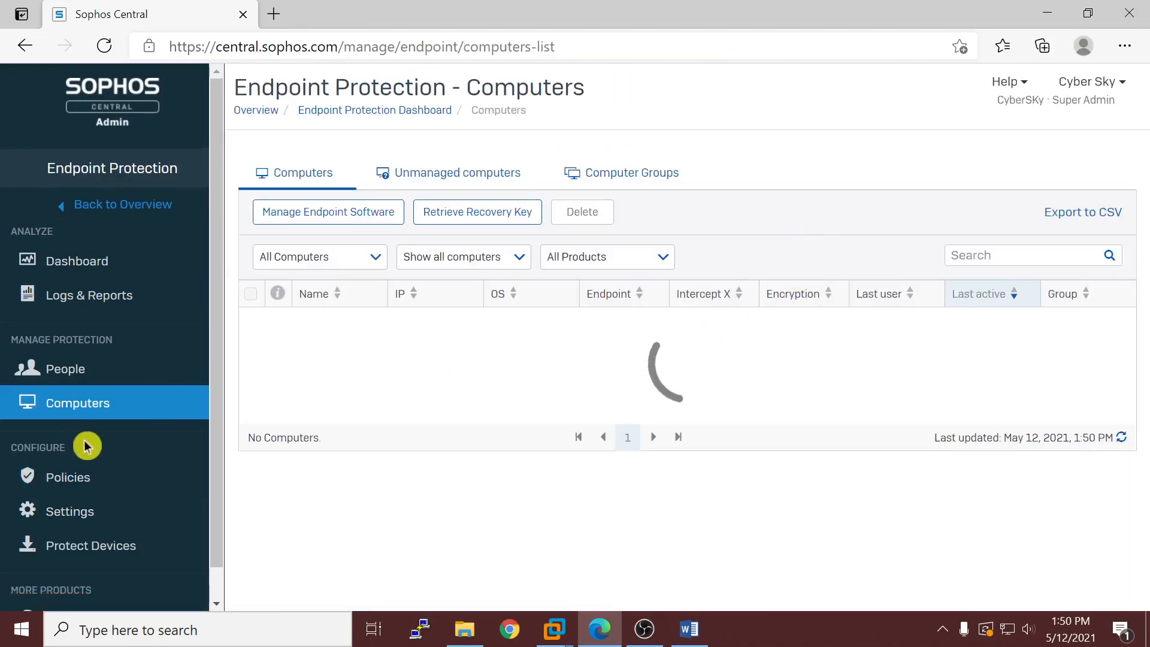
{"action": "left_click", "coordinate": [79, 476]}
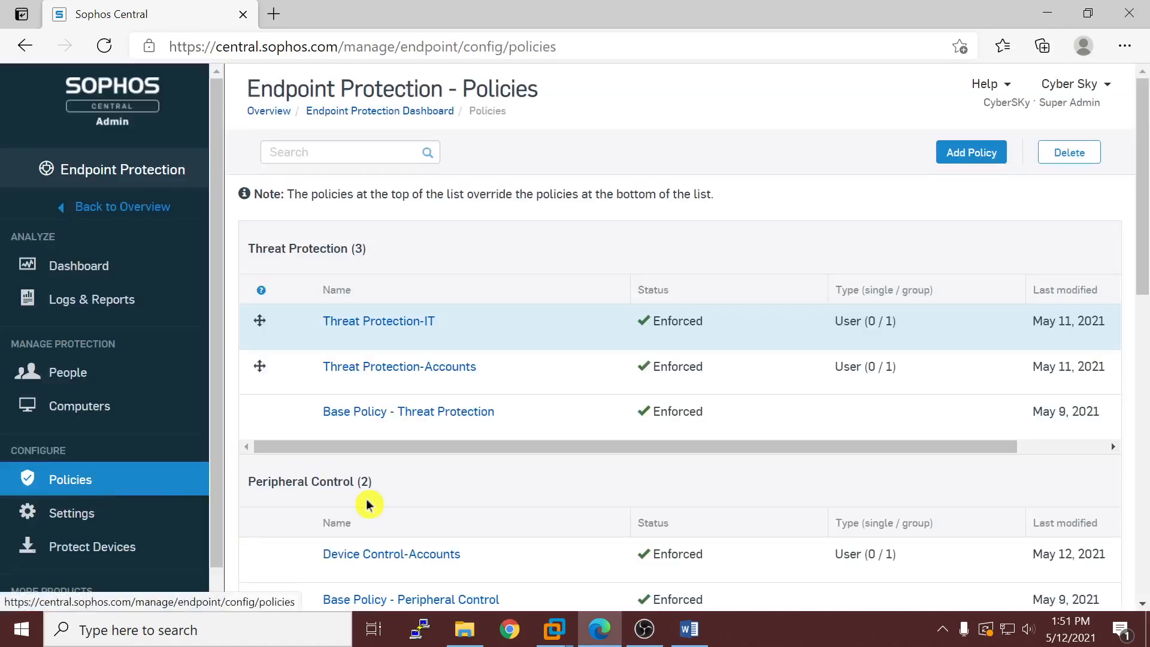
Step: Review the peripheral settings of Base Policy - Peripheral Control and return to the policies list
{"action": "left_click", "coordinate": [421, 598]}
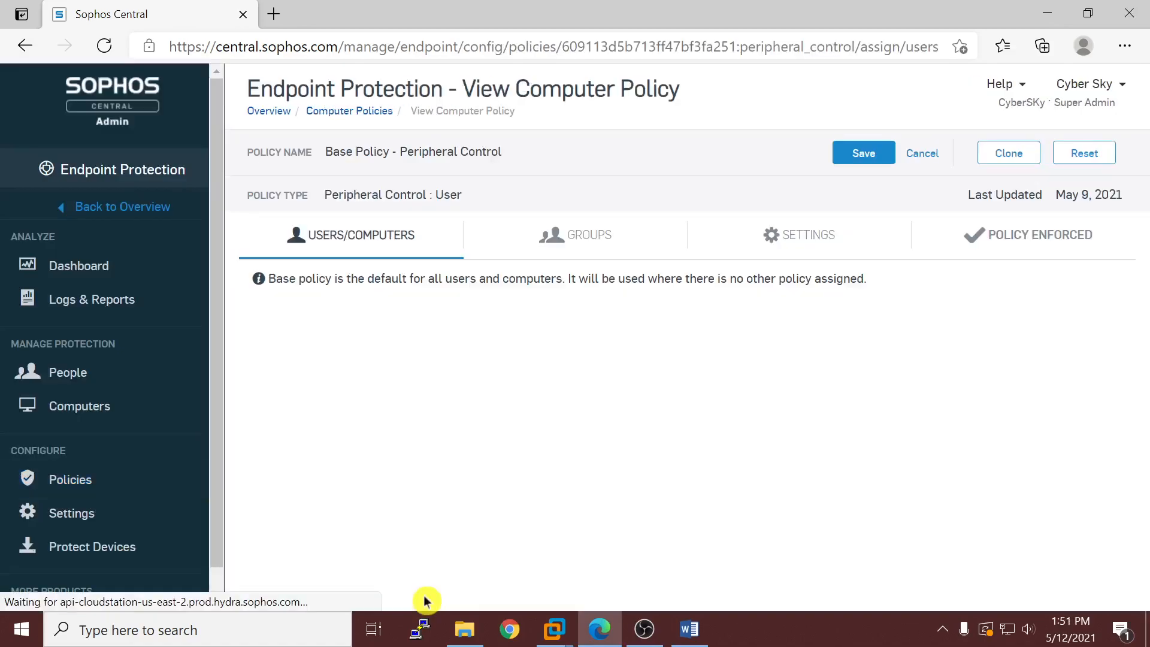
{"action": "left_click", "coordinate": [771, 244]}
{"action": "scroll", "coordinate": [596, 473], "scroll_direction": "down", "scroll_amount": 1}
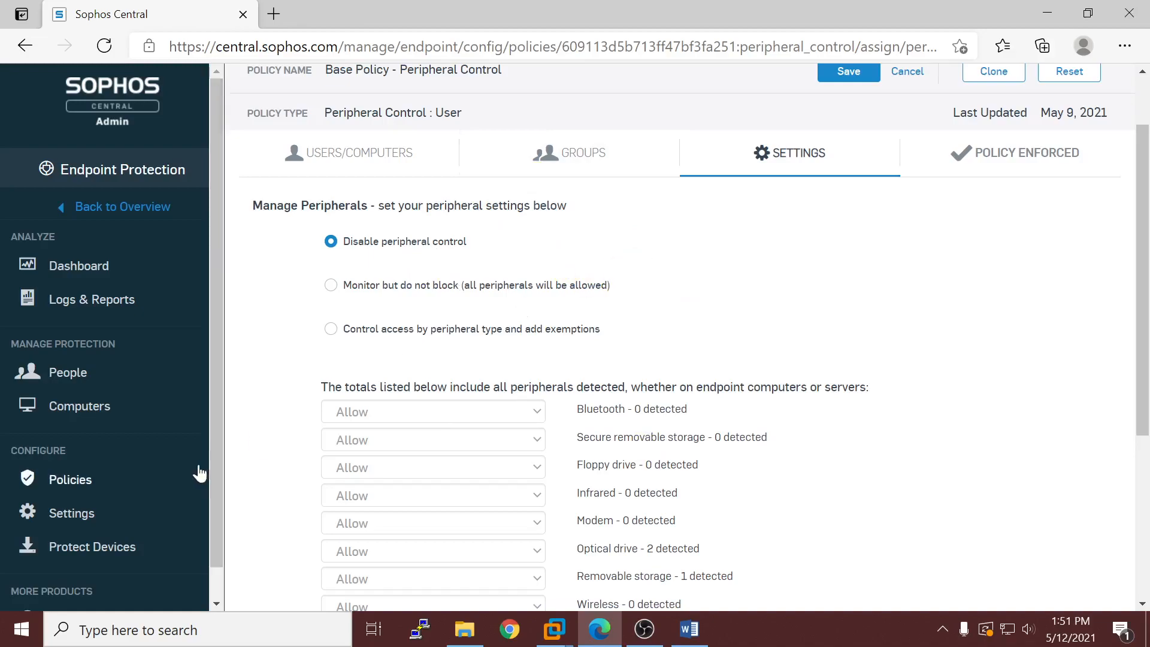
{"action": "left_click", "coordinate": [71, 477]}
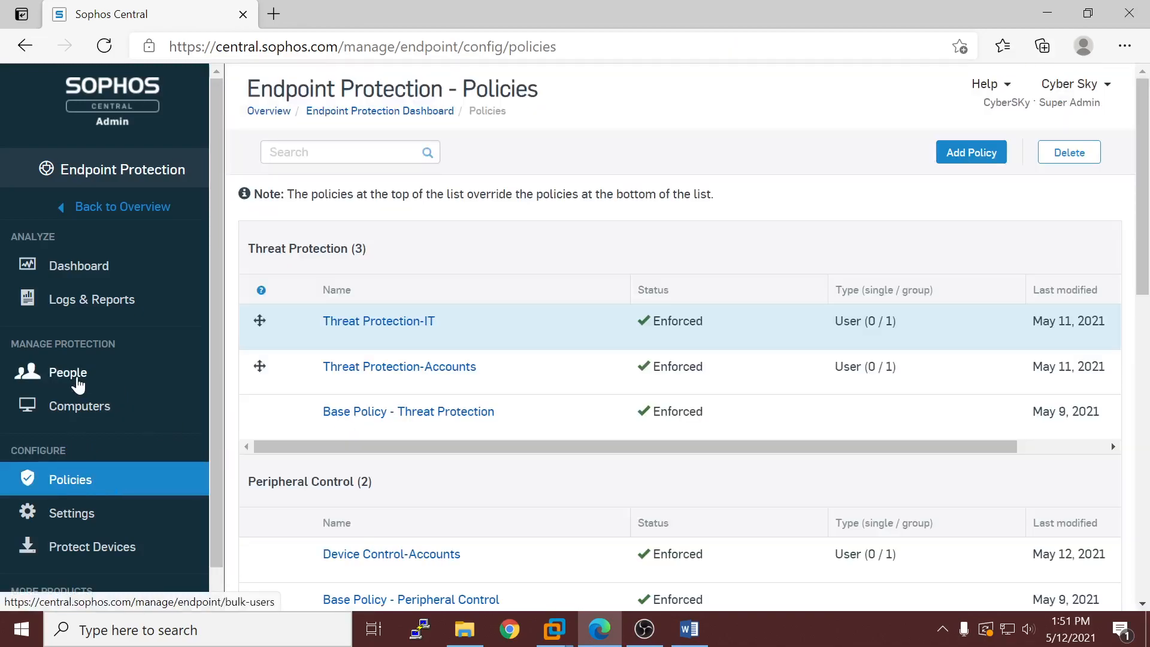
Step: Open the ELAB\administrator user's record under People and review its devices and events
{"action": "left_click", "coordinate": [78, 383]}
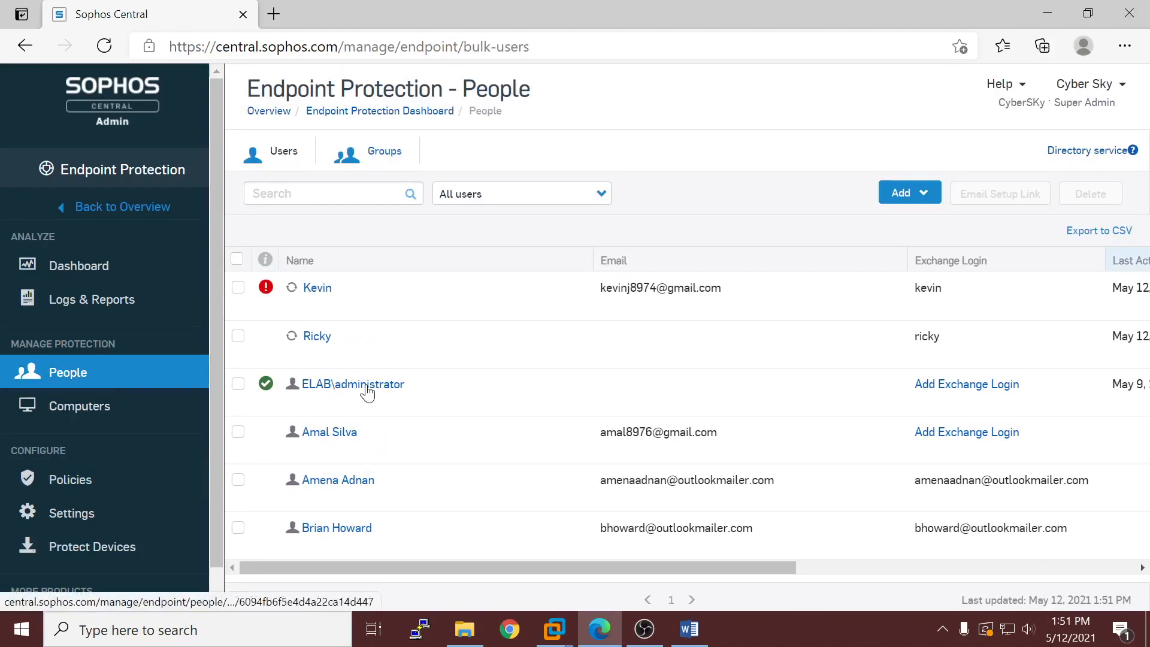
{"action": "left_click", "coordinate": [367, 392]}
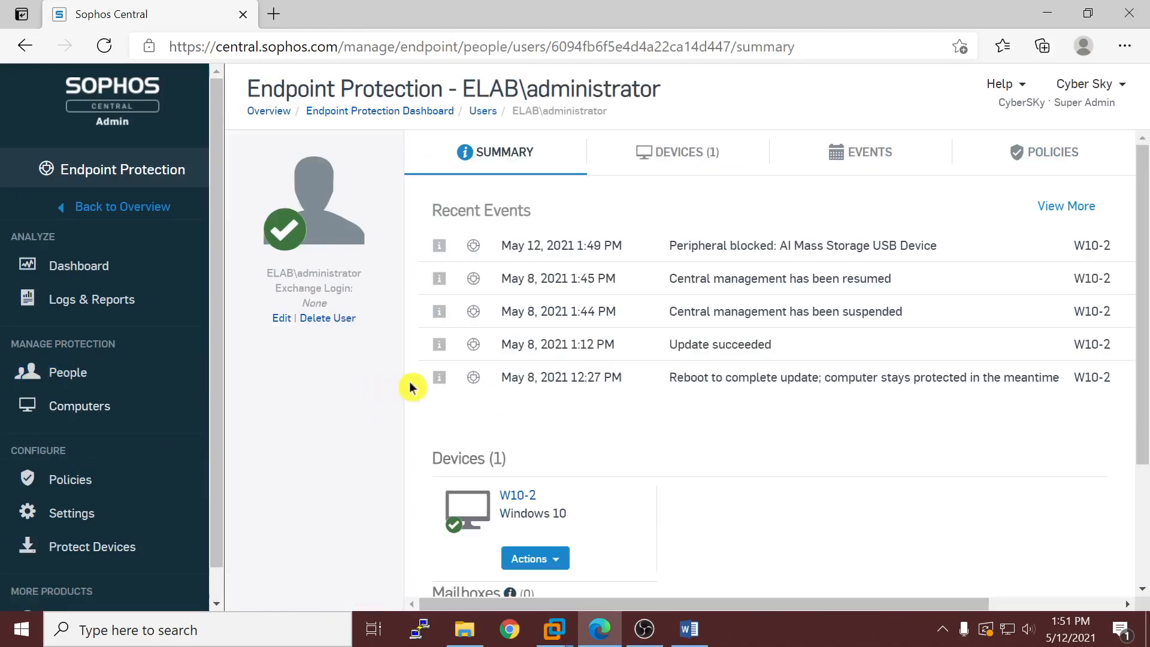
{"action": "left_click", "coordinate": [690, 153]}
{"action": "left_click", "coordinate": [870, 157]}
Step: Switch to the Windows 10 x64-192.168.8.103-Accounts virtual machine, open PEN DRIVE (E:), and show the machine in full screen
{"action": "mouse_move", "coordinate": [568, 627]}
{"action": "left_click", "coordinate": [627, 516]}
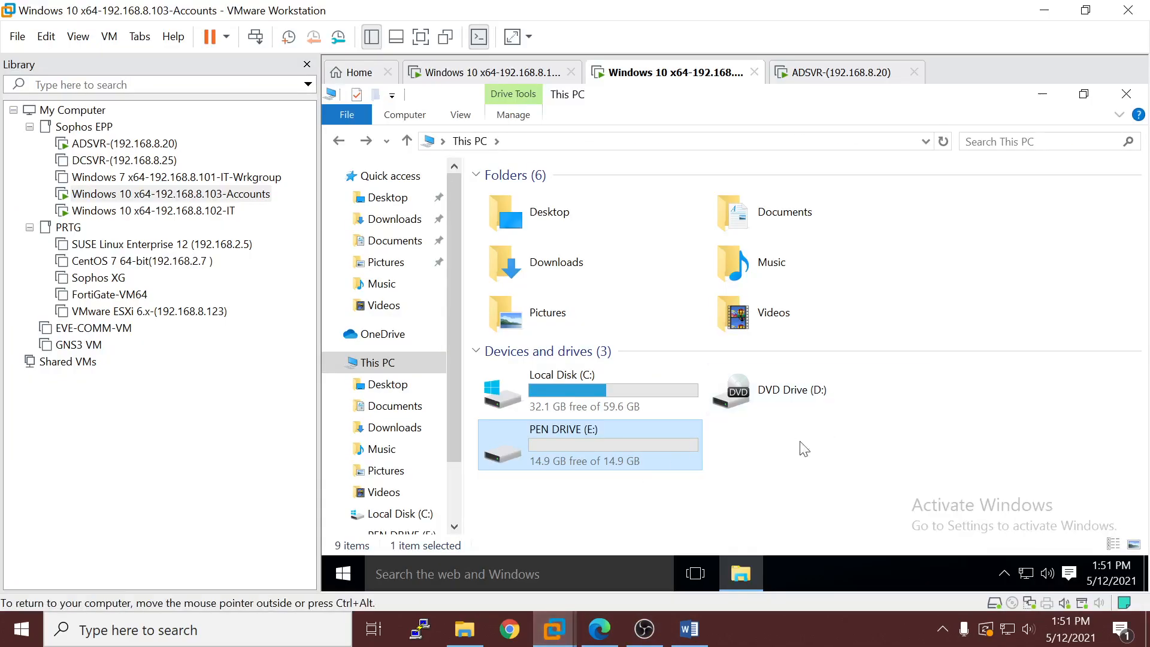
{"action": "double_click", "coordinate": [623, 450]}
{"action": "left_click", "coordinate": [421, 37]}
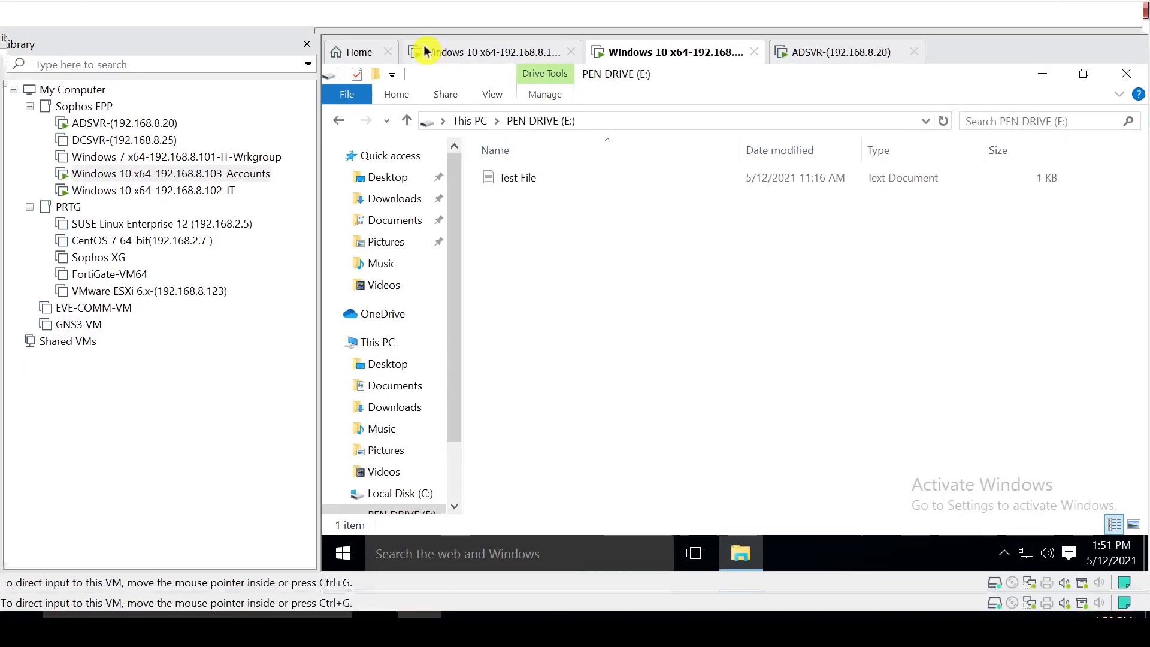
{"action": "mouse_move", "coordinate": [495, 8]}
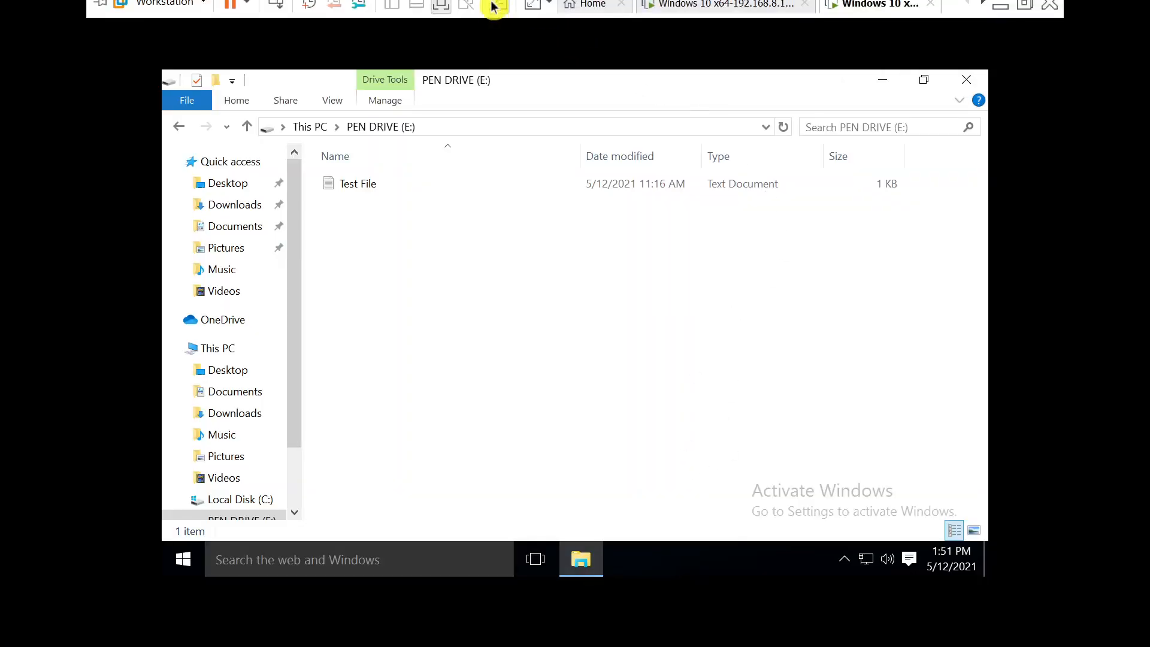
{"action": "left_click", "coordinate": [446, 9]}
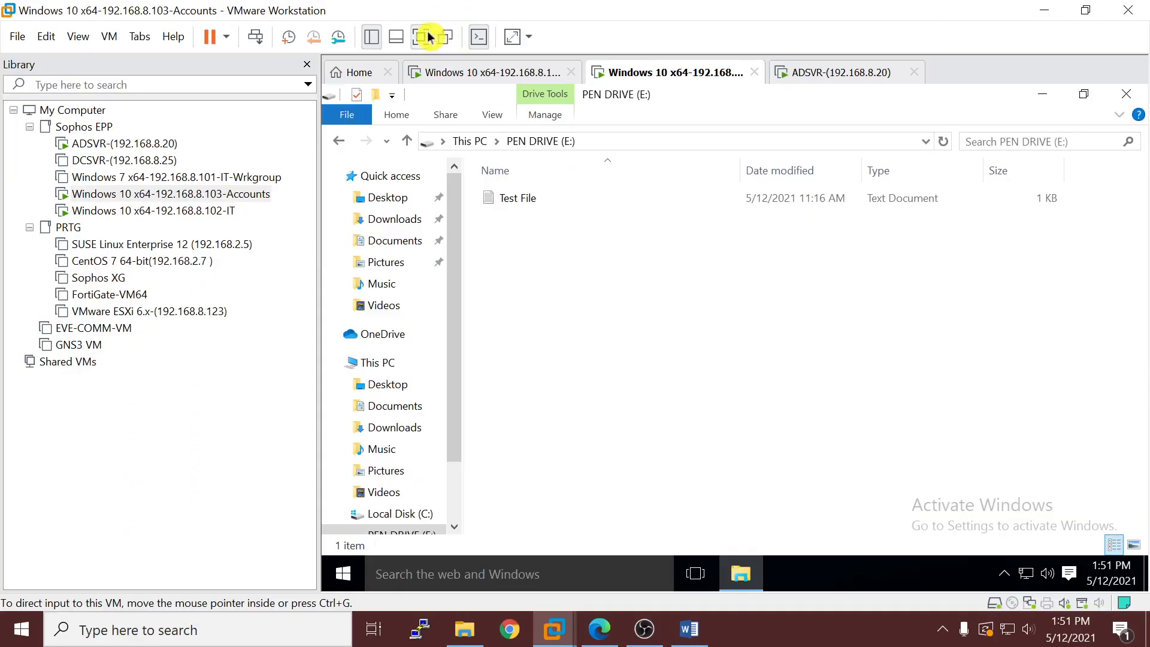
{"action": "left_click", "coordinate": [430, 36]}
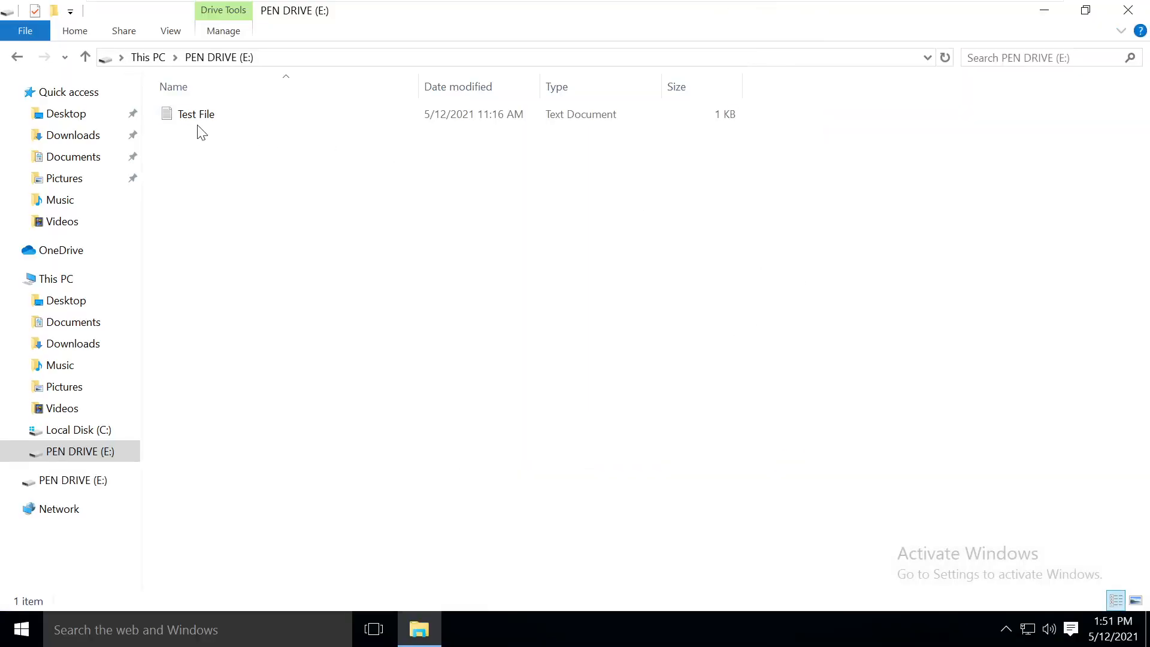
Step: Copy Test File from PEN DRIVE (E:) and paste it into the Documents folder
{"action": "right_click", "coordinate": [198, 123]}
{"action": "left_click", "coordinate": [234, 288]}
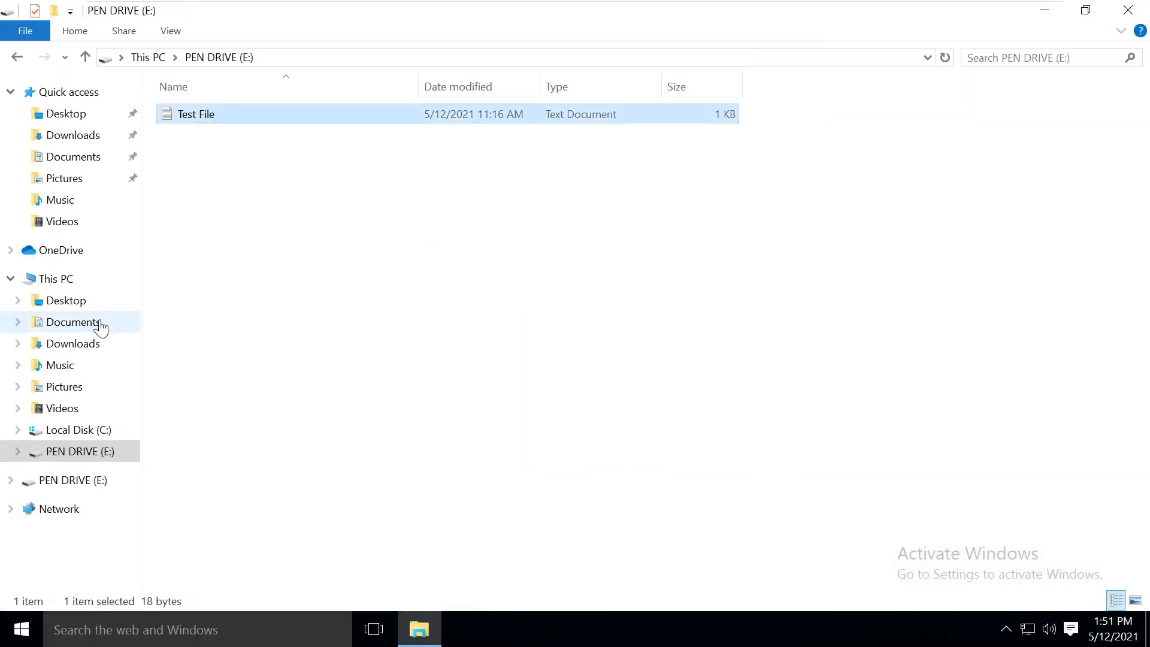
{"action": "left_click", "coordinate": [100, 327]}
{"action": "right_click", "coordinate": [383, 358]}
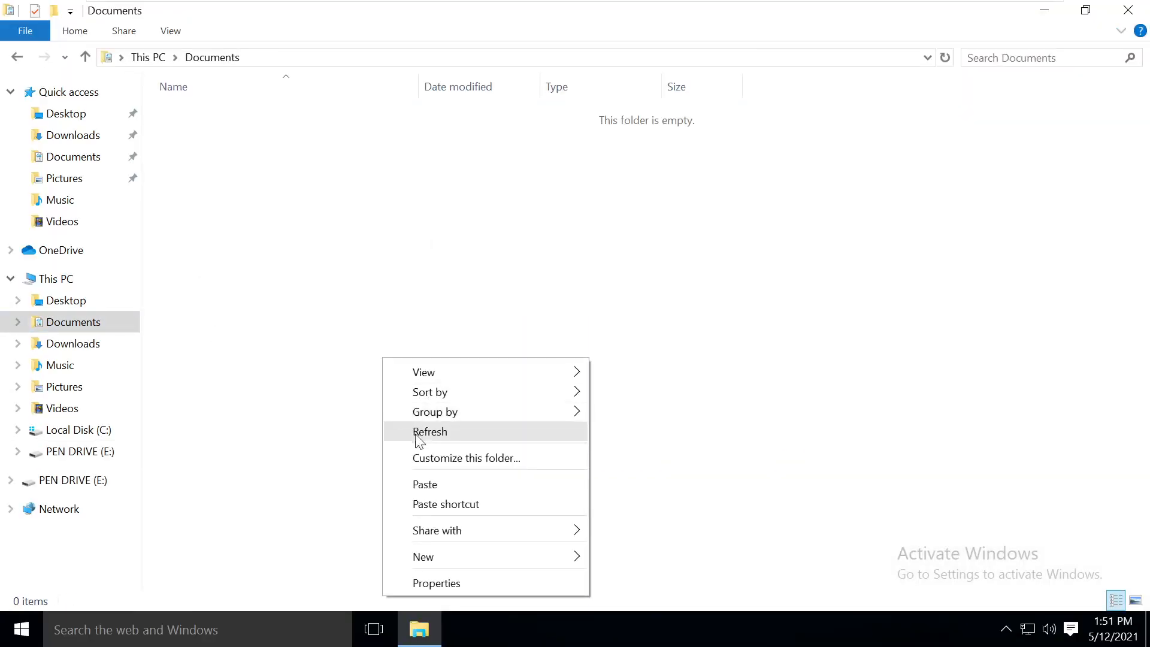
{"action": "left_click", "coordinate": [436, 479]}
Step: Minimize File Explorer, create a text document with the default name on the desktop, and copy it
{"action": "left_click", "coordinate": [1045, 10]}
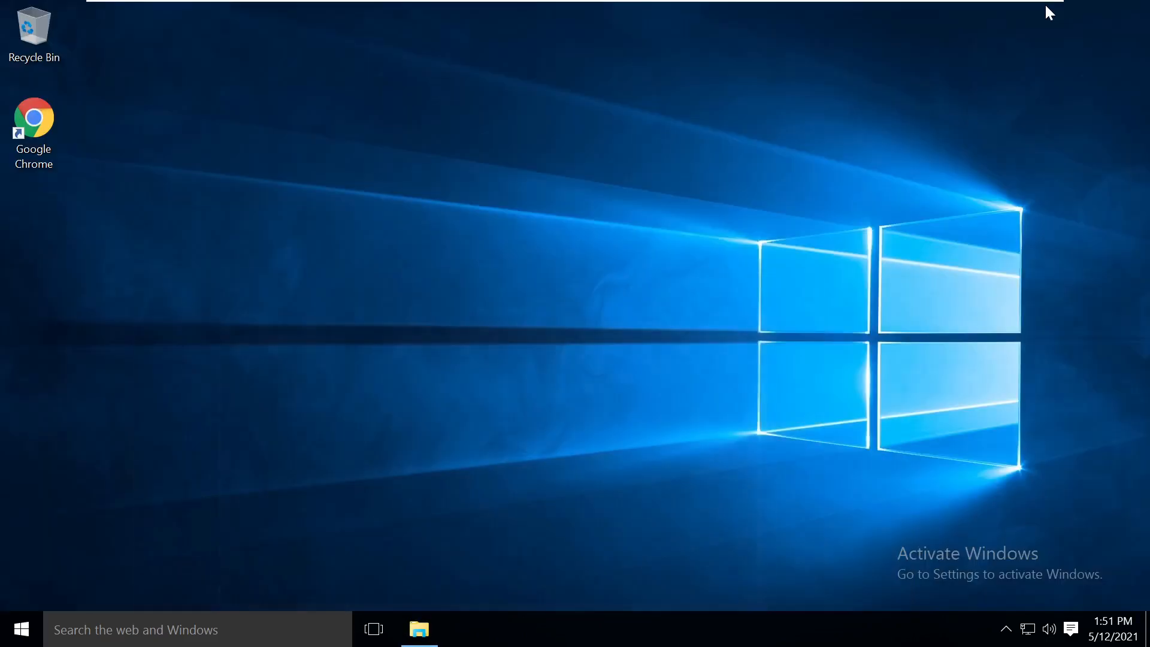
{"action": "right_click", "coordinate": [49, 324]}
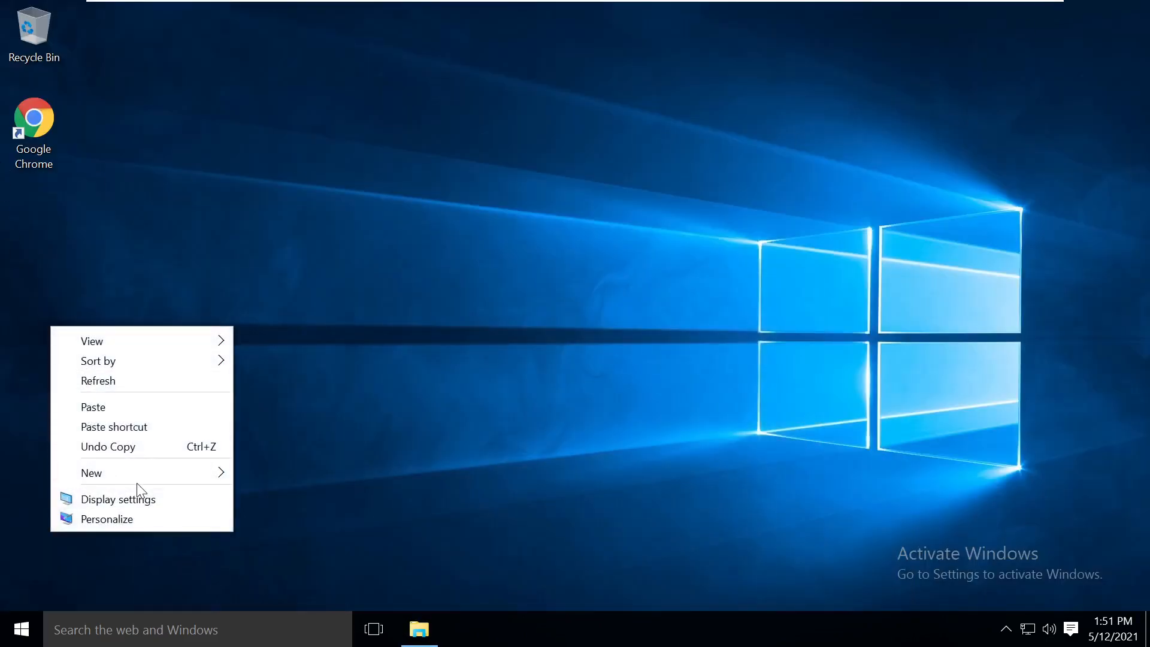
{"action": "mouse_move", "coordinate": [221, 474]}
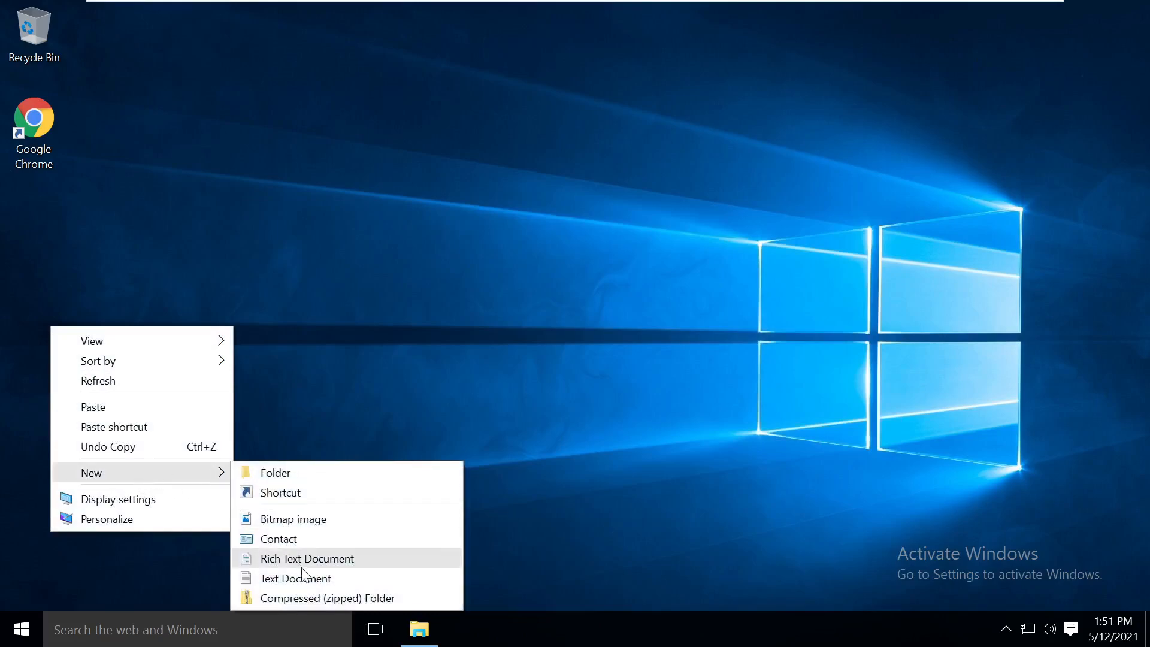
{"action": "left_click", "coordinate": [311, 579]}
{"action": "key", "text": "Return"}
{"action": "right_click", "coordinate": [124, 398]}
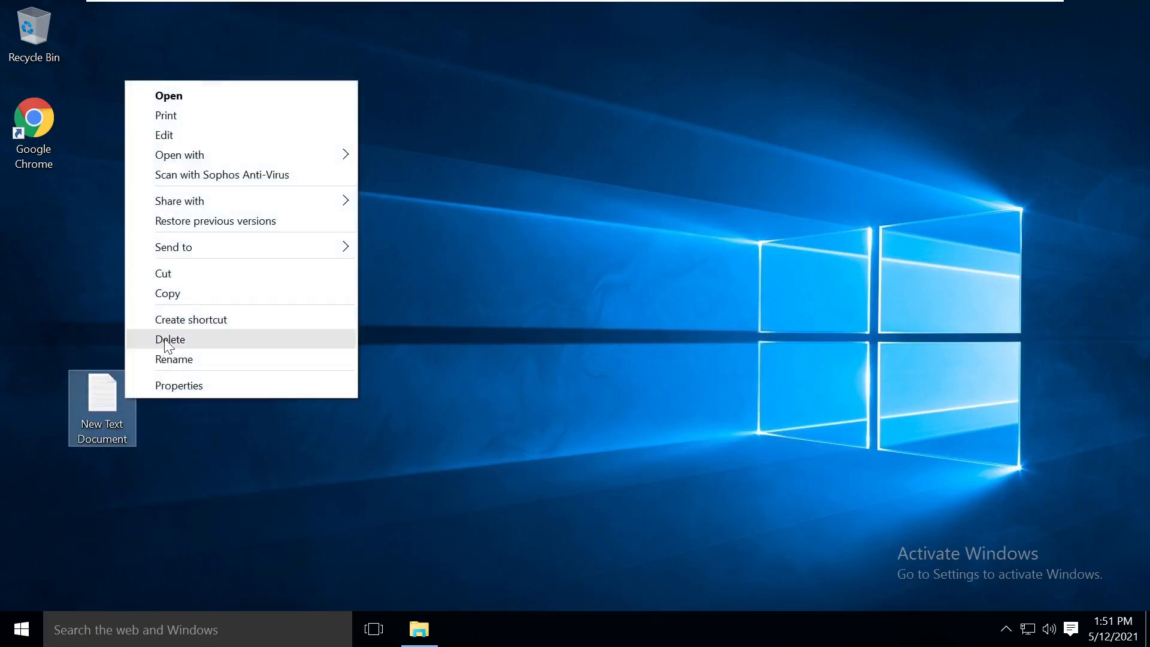
{"action": "left_click", "coordinate": [169, 292]}
Step: Paste the copied New Text Document into PEN DRIVE (E:)
{"action": "left_click", "coordinate": [420, 629]}
{"action": "right_click", "coordinate": [457, 322]}
{"action": "left_click", "coordinate": [71, 453]}
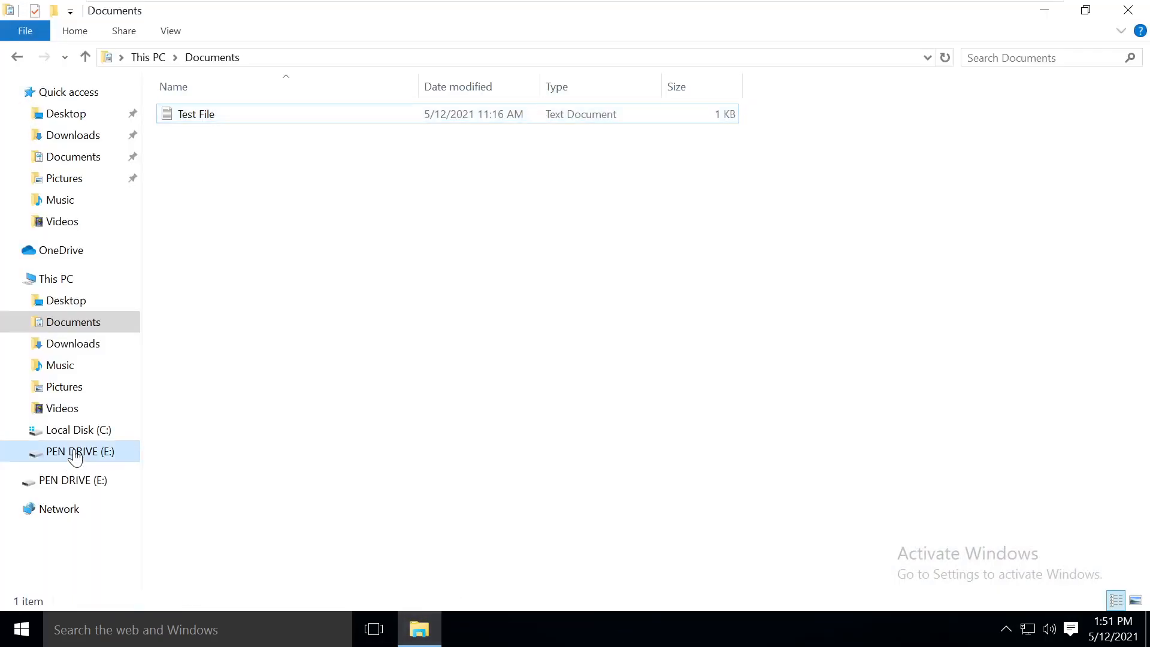
{"action": "right_click", "coordinate": [470, 374]}
{"action": "left_click", "coordinate": [522, 234]}
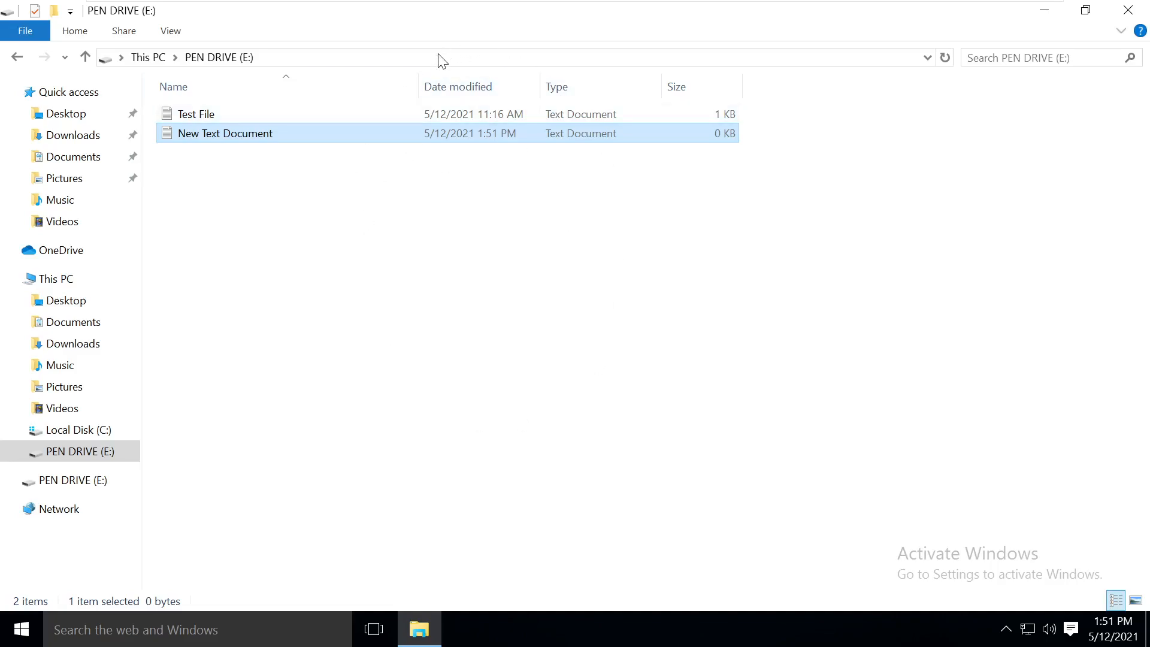
Step: Open the Sophos agent to check the device's protection status, and take the virtual machine out of full screen
{"action": "left_click", "coordinate": [1006, 629]}
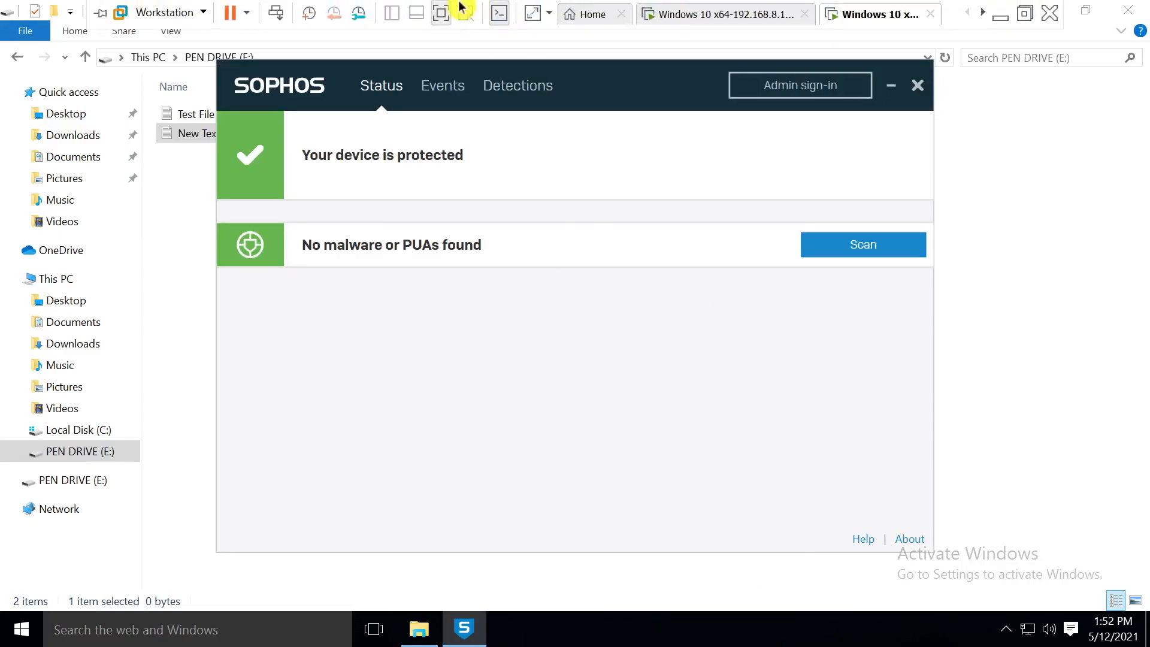
{"action": "left_click", "coordinate": [442, 10]}
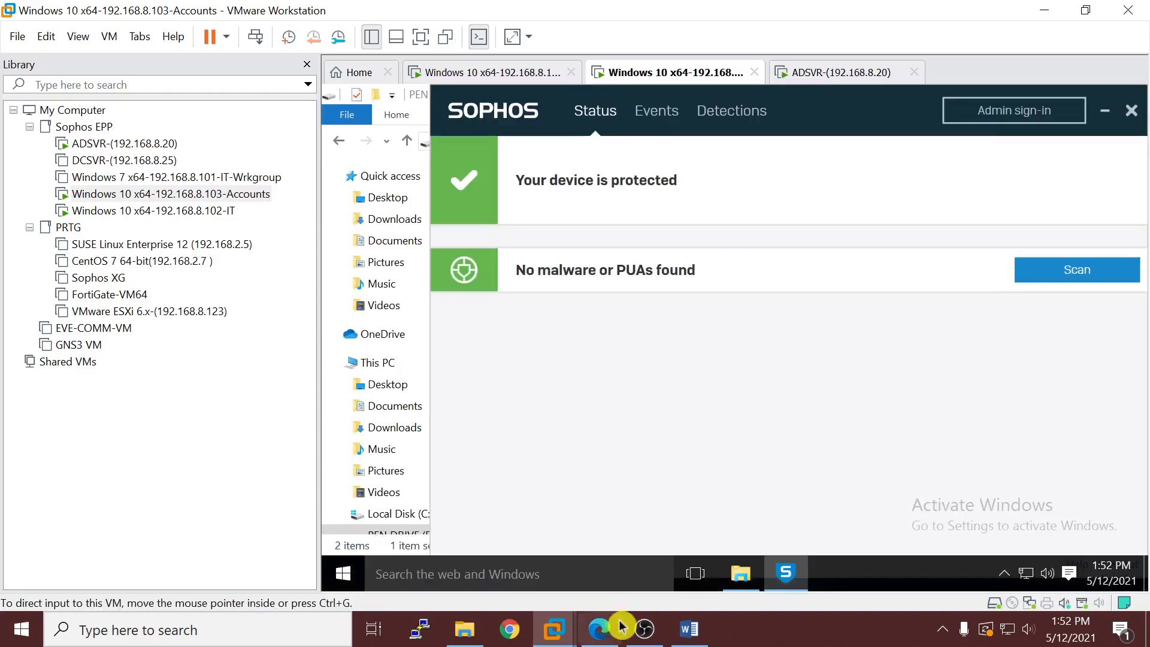
Step: Switch to Sophos Central in the host's browser and review the peripheral settings of the Device Control-Accounts policy
{"action": "left_click", "coordinate": [602, 629]}
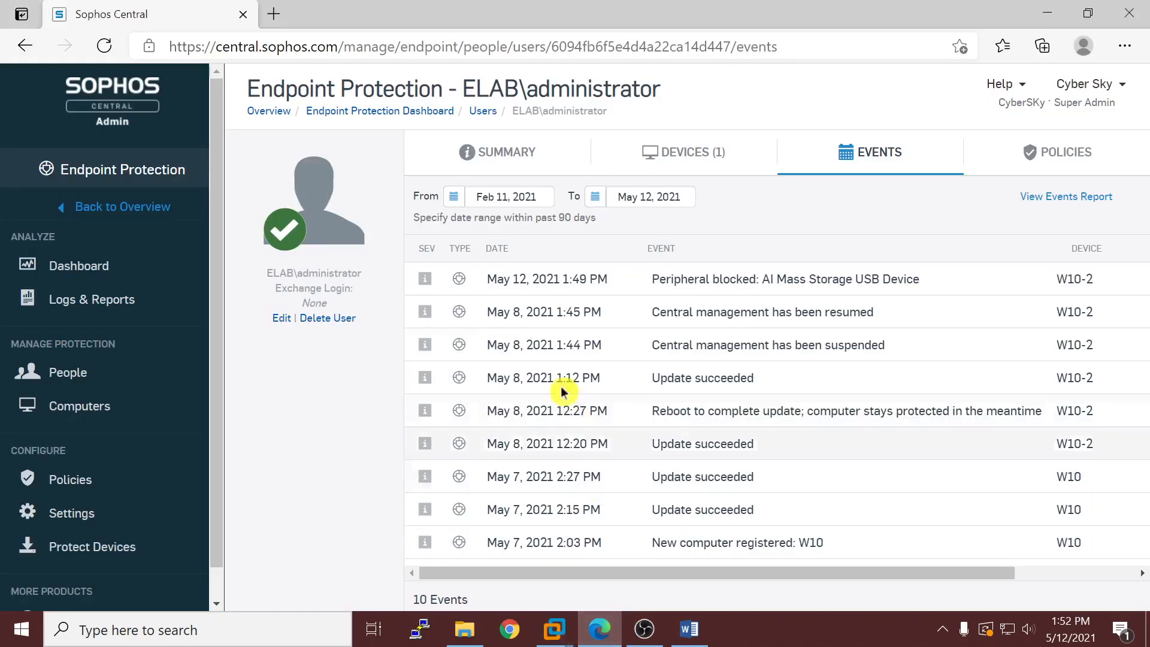
{"action": "left_click", "coordinate": [90, 495]}
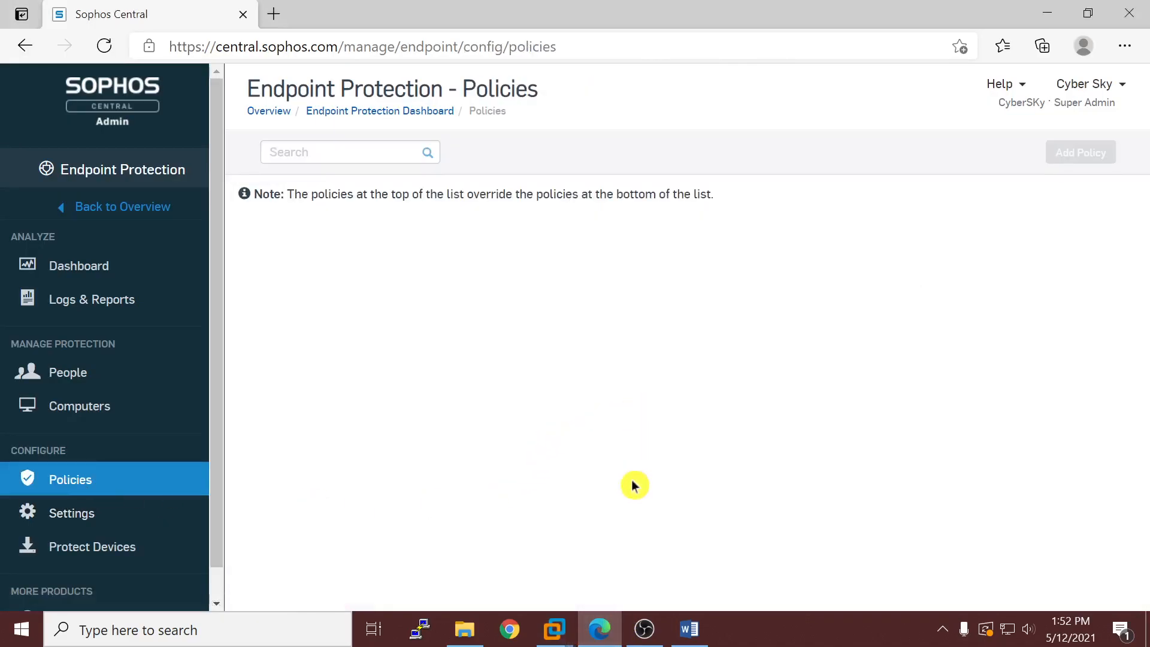
{"action": "scroll", "coordinate": [479, 504], "scroll_direction": "down", "scroll_amount": 1}
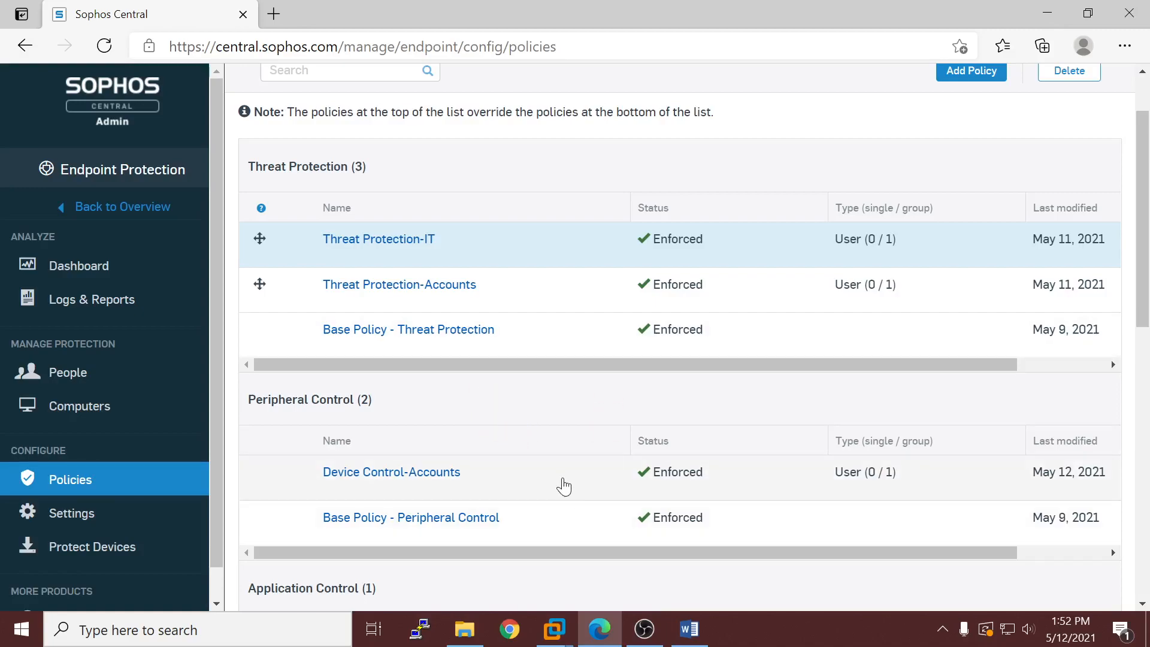
{"action": "left_click", "coordinate": [398, 485]}
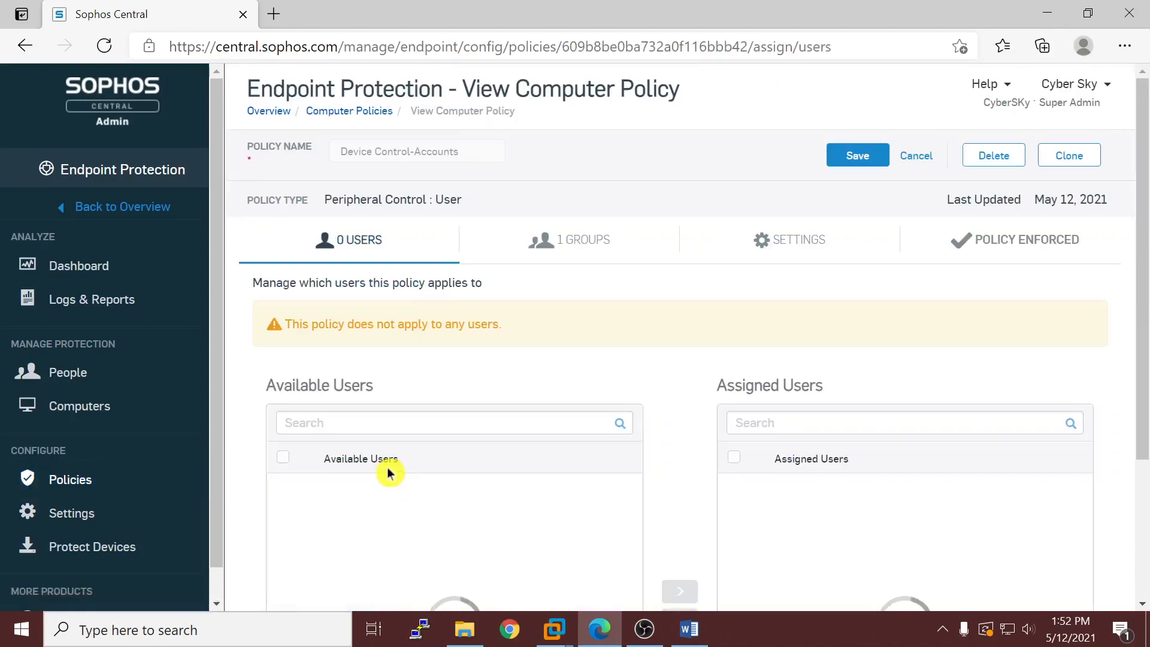
{"action": "left_click", "coordinate": [816, 245]}
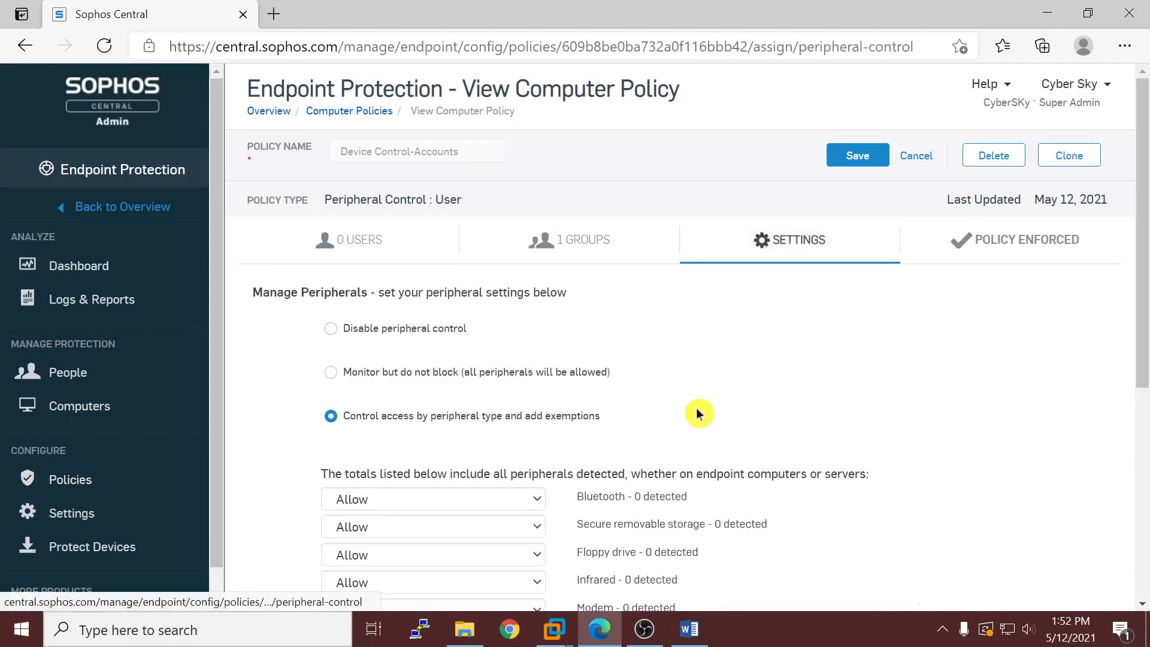
{"action": "scroll", "coordinate": [696, 415], "scroll_direction": "down", "scroll_amount": 5}
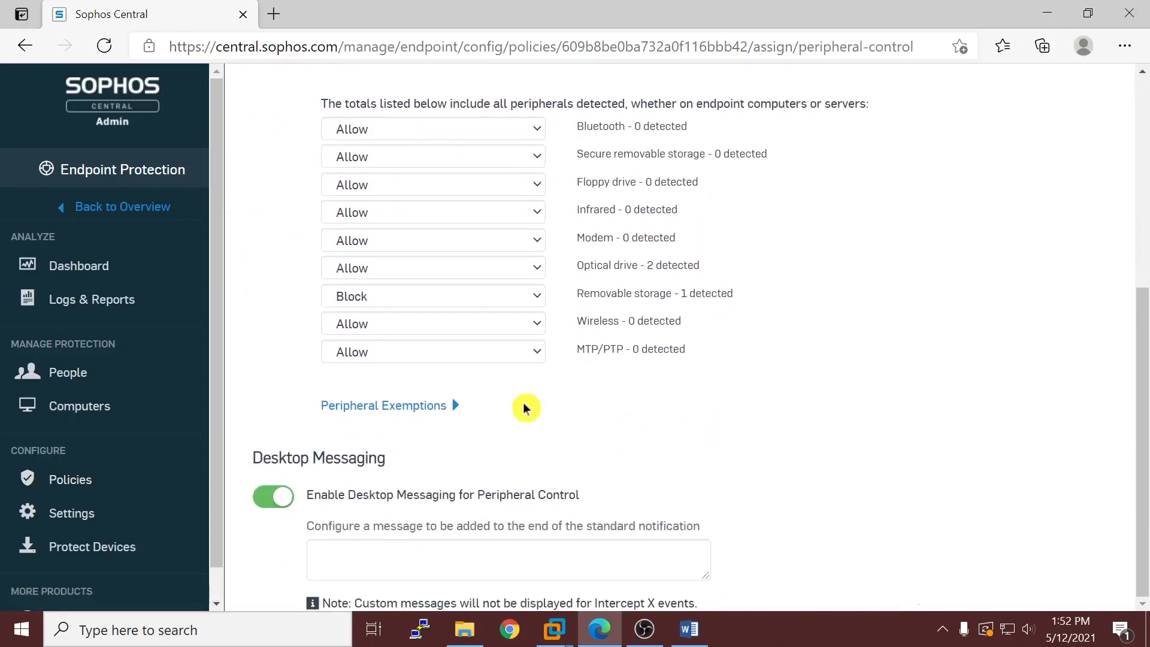
Step: Expand the policy's Peripheral Exemptions and review that section along with Desktop Messaging
{"action": "left_click", "coordinate": [423, 404]}
{"action": "scroll", "coordinate": [591, 383], "scroll_direction": "down", "scroll_amount": 5}
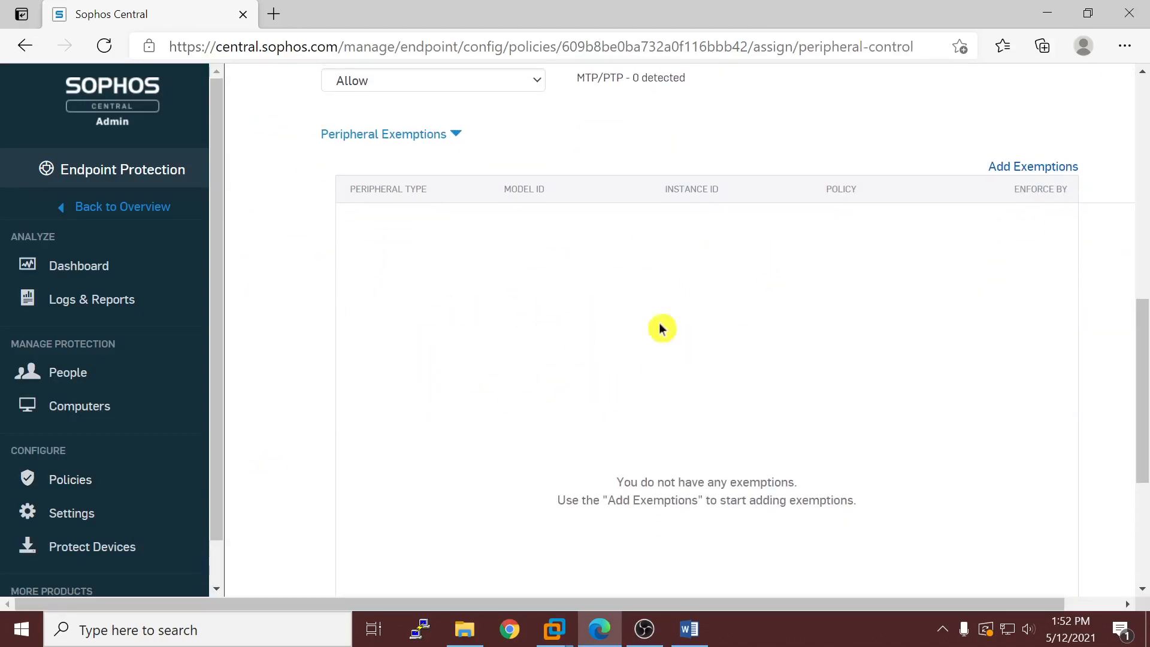
{"action": "scroll", "coordinate": [653, 414], "scroll_direction": "down", "scroll_amount": 5}
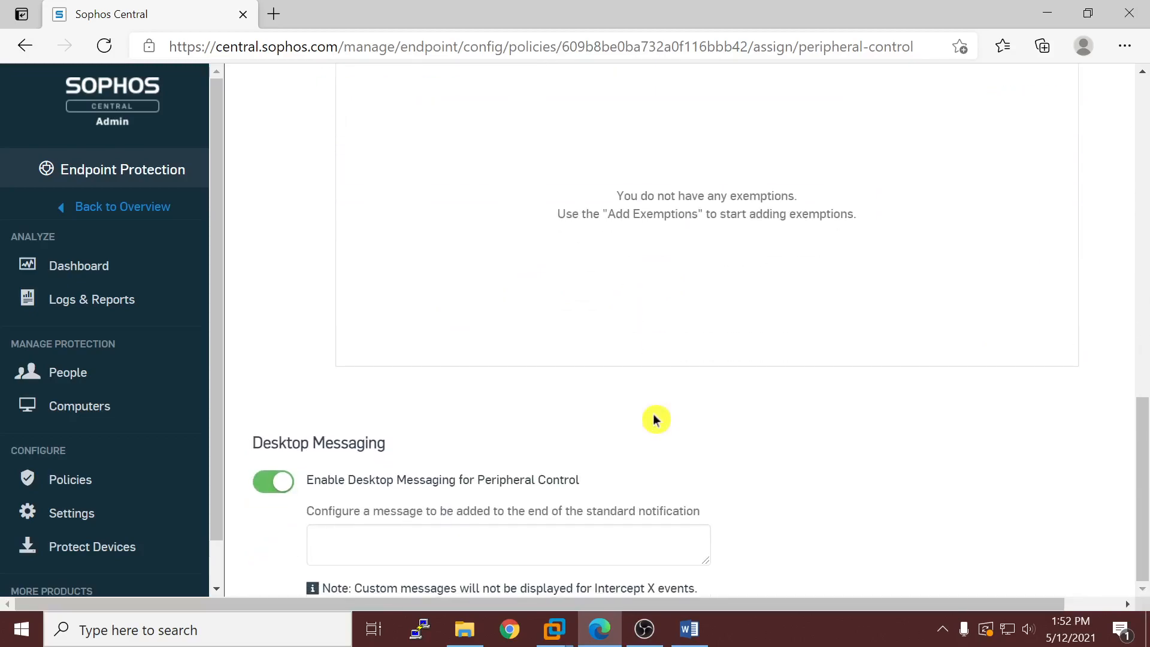
{"action": "scroll", "coordinate": [654, 419], "scroll_direction": "up", "scroll_amount": 10}
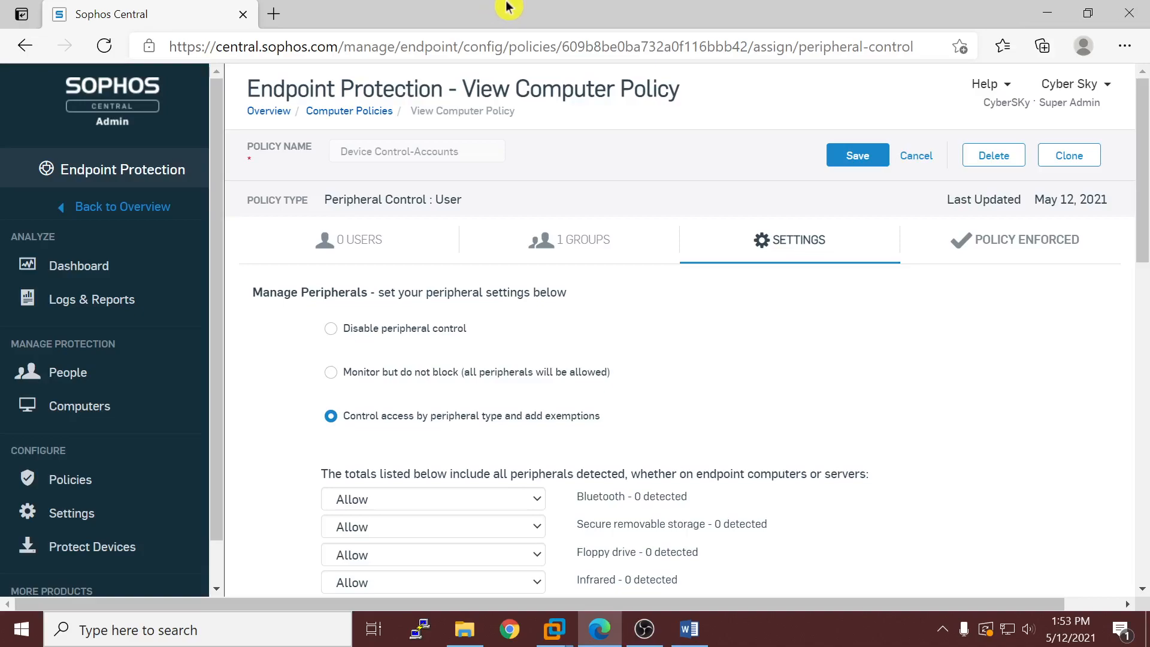
{"action": "left_click", "coordinate": [942, 629]}
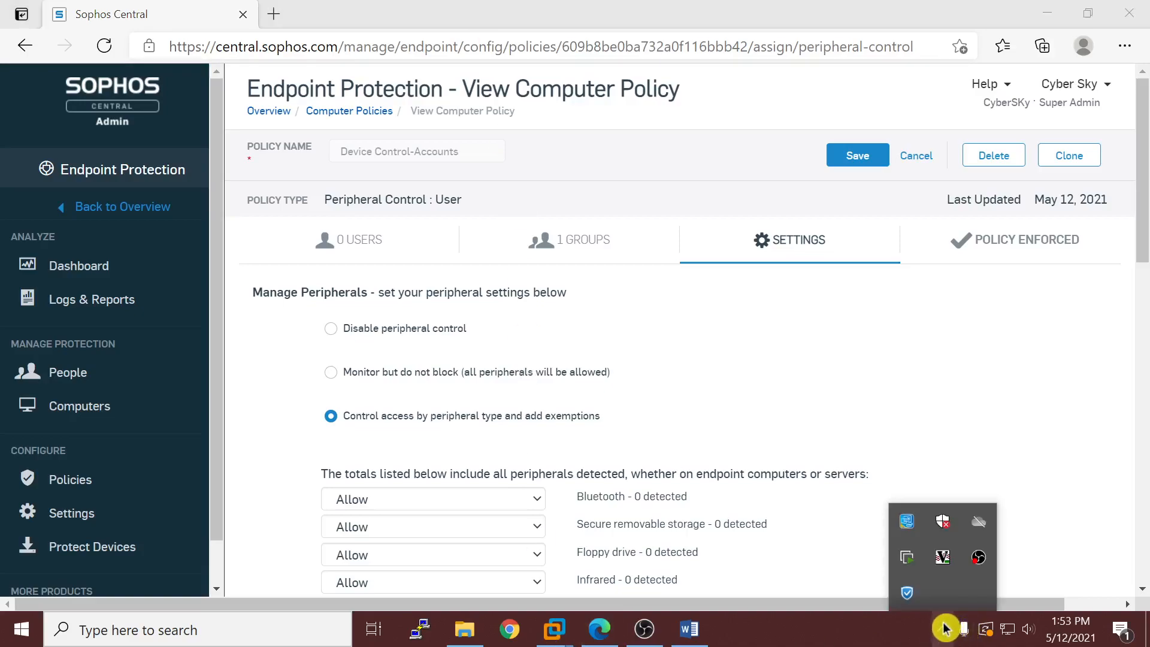